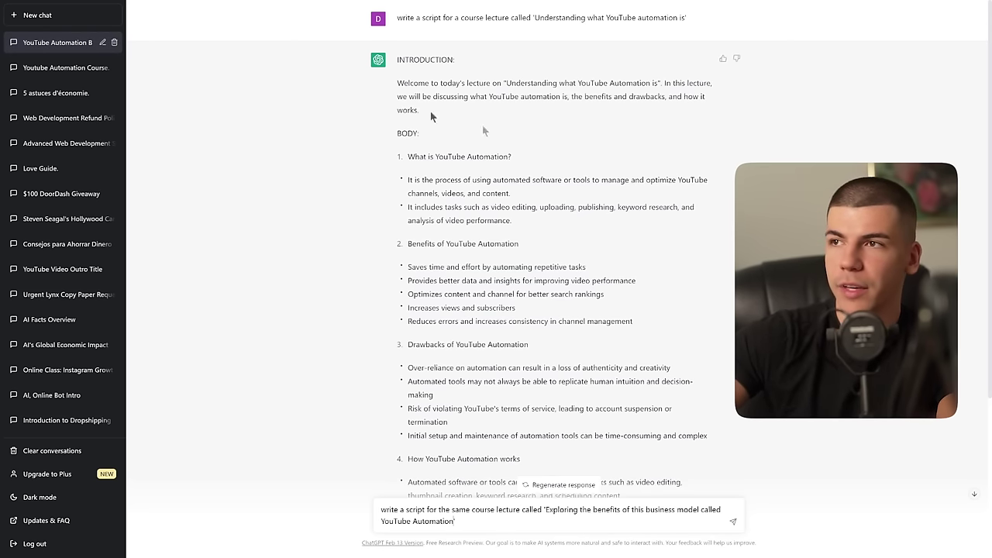
Step: Submit the 'Exploring the Benefits of YouTube Automation' lecture prompt and scroll through ChatGPT's generated script
drag(398, 83, 503, 362)
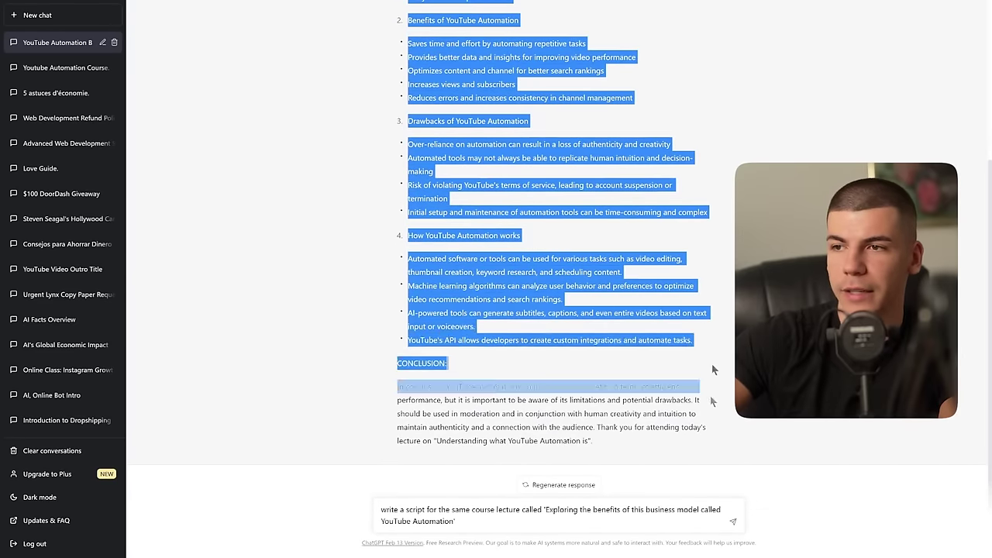
click(380, 513)
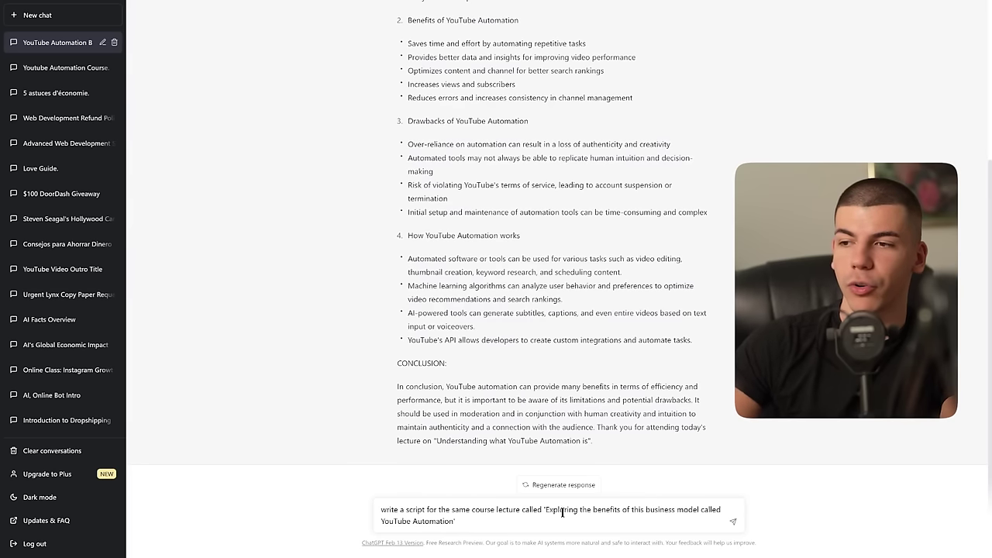
click(733, 522)
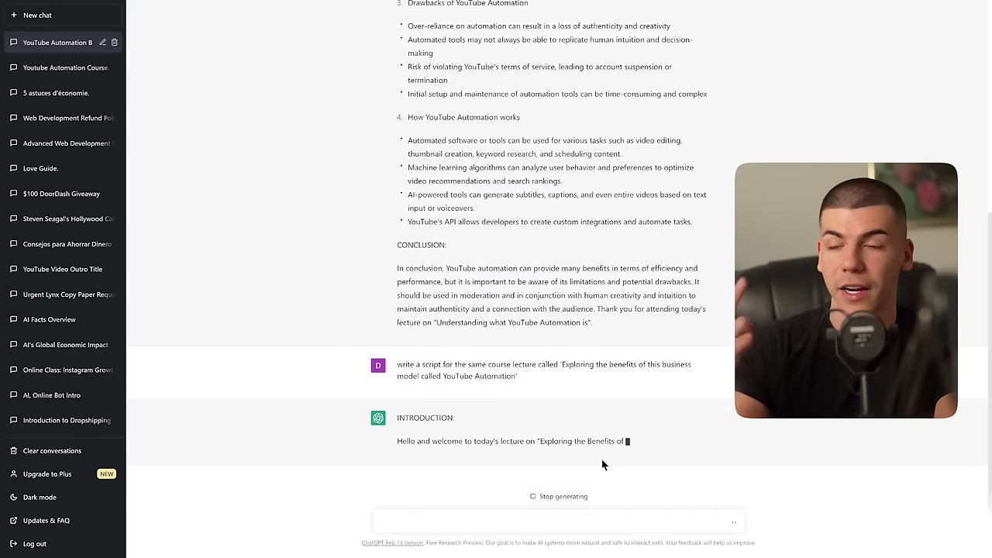
scroll(608, 442, up, 3)
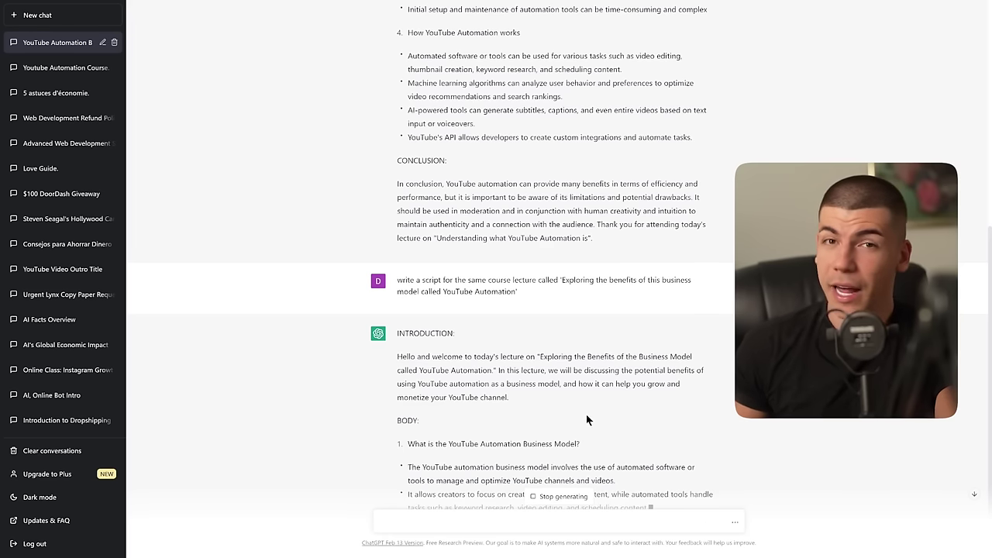
scroll(561, 400, up, 4)
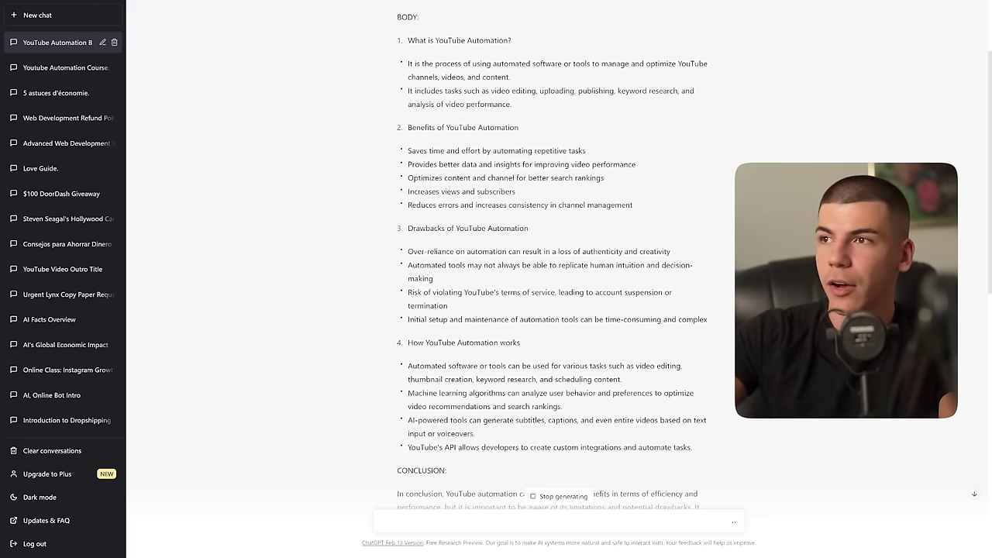
scroll(497, 235, down, 10)
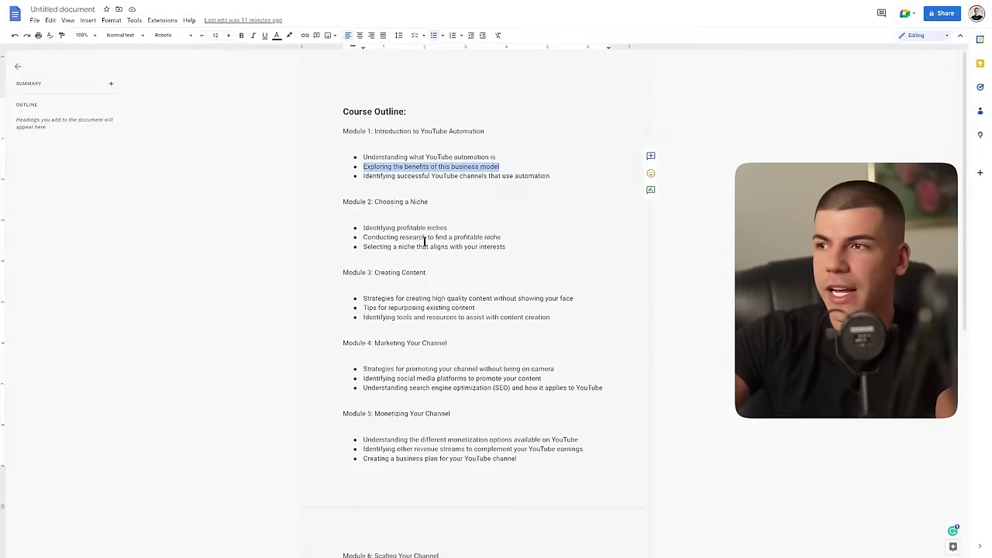
scroll(420, 242, down, 3)
scroll(420, 242, down, 3)
scroll(426, 291, up, 4)
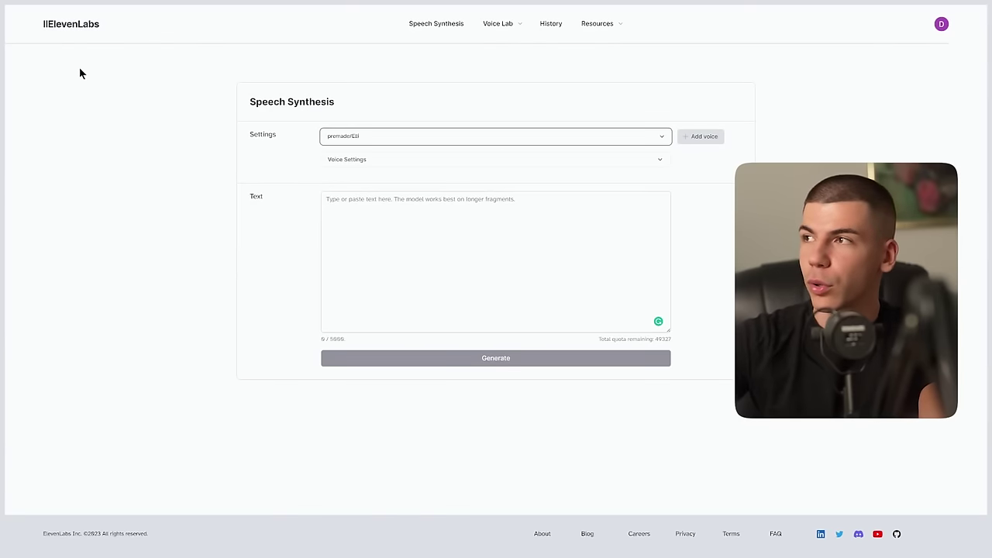
Step: Switch to the ElevenLabs Speech Synthesis page with the premade Elli voice
click(81, 70)
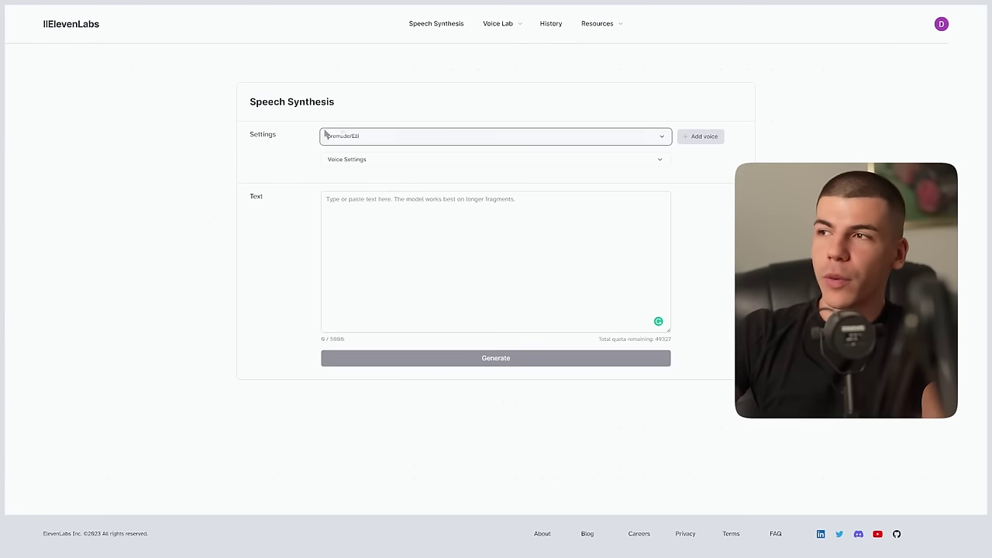
Step: Paste the full 1297-character lecture script into the text box and generate Elli narration
click(367, 196)
text(Automating certain tasks by handing them off to others can remedy this situation. It'll help you step up your content quality and quantity and boost your channel's growth.)
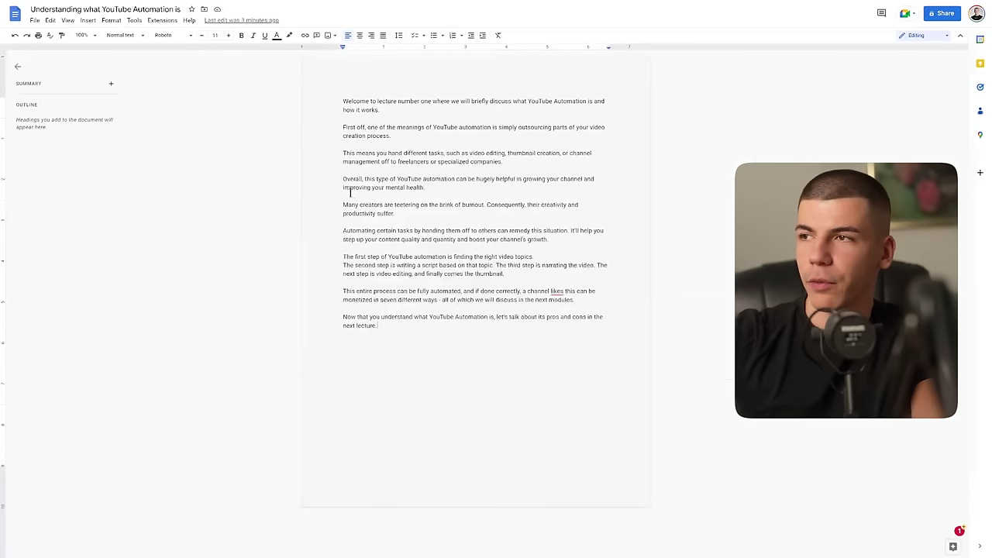
drag(401, 111, 326, 105)
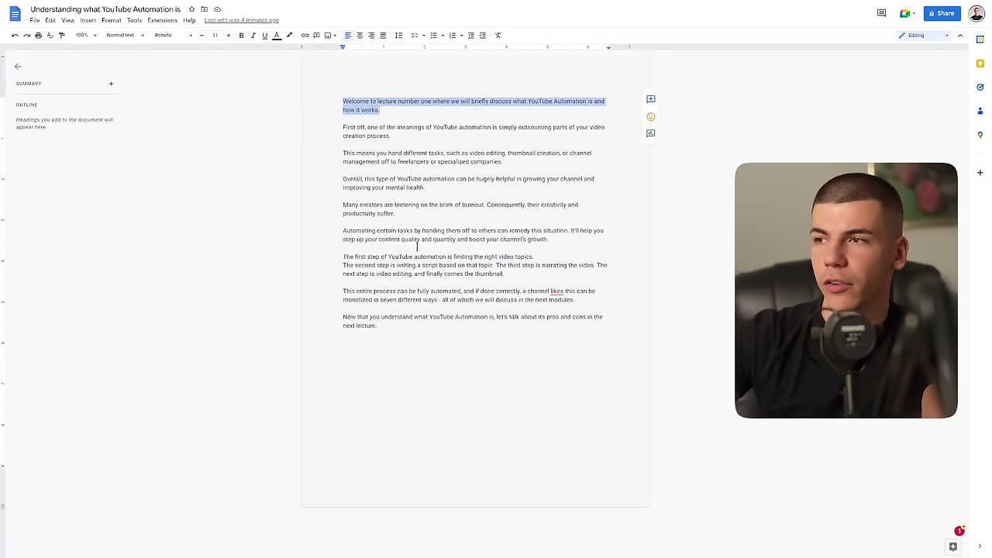
click(383, 329)
drag(395, 324, 265, 58)
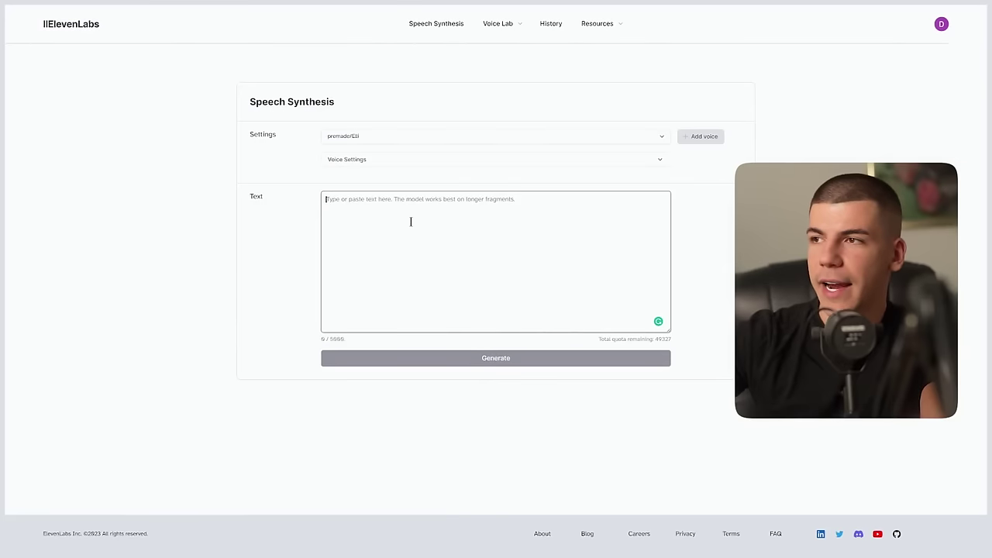
text(Welcome to lecture number one where we will briefly discuss what YouTube Automation is and how it works.  First off, one of the meanings of YouTube automation is simply outsourcing parts of your video creation process.  This means you hand different tasks, such as video editing, thumbnail creation, or channel management off to freelancers or specialized companies.  Overall, this type of YouTube automation can be hugely helpful in growing your channel and improving your mental health.  Many creators are teetering on the brink of burnout. Consequently, their creativity and productivity suffer.  Automating certain tasks by handing them off to others can remedy this situation. It'll help you step up your content quality and quantity and boost your channel's growth.  The first step of YouTube automation is finding the right video topics. The second step is writing a script based on that topic. The third step is narrating the video. The next step is video editing, and finally comes the thumbnail.  This entire process can be fully automated, and if done correctly, a channel likes this can be monetized in seven different ways - all of which we will discuss in the next modules.  Now that you understand what YouTube Automation is, let's talk about its pros and cons in the next lecture.)
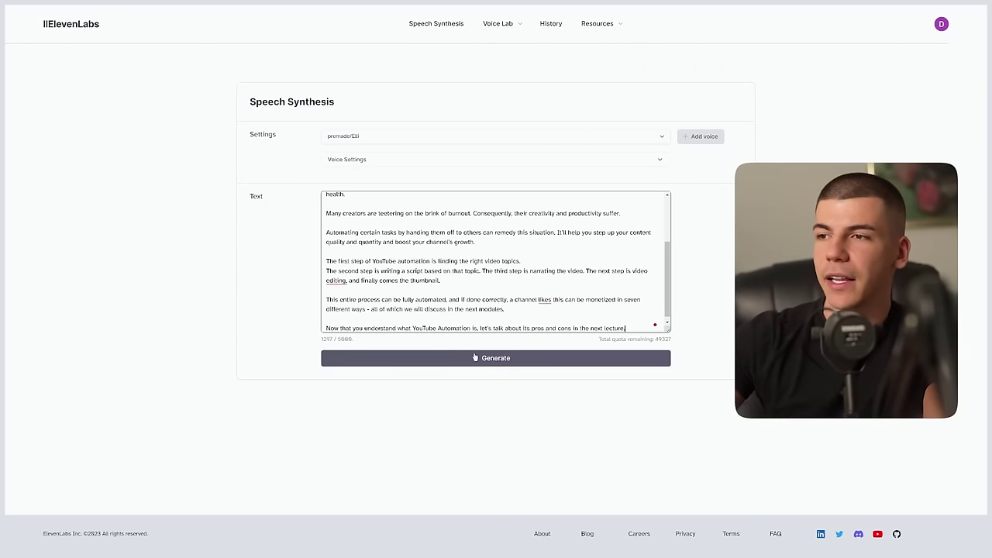
click(469, 357)
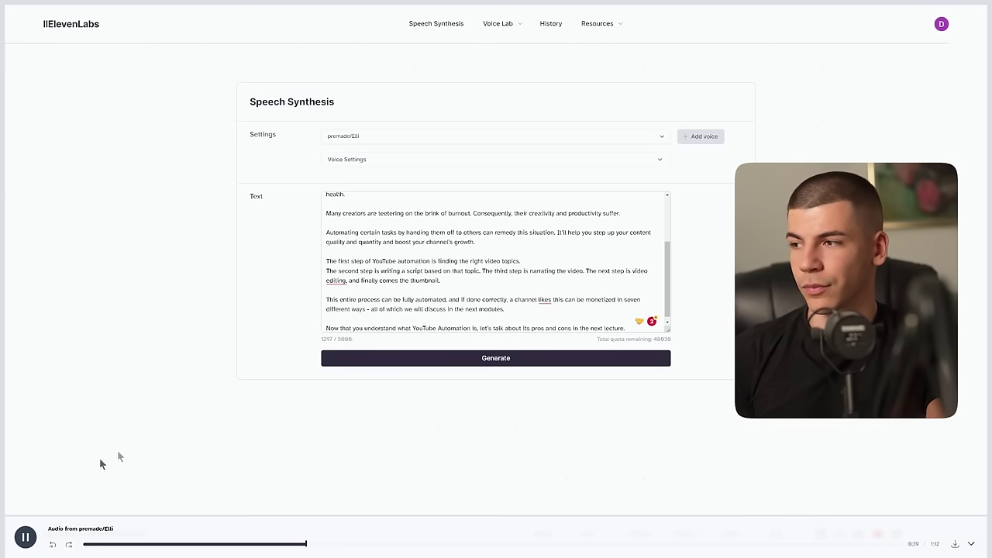
Step: Pause and download the generated narration audio, then move on to the Tome dashboard
click(28, 536)
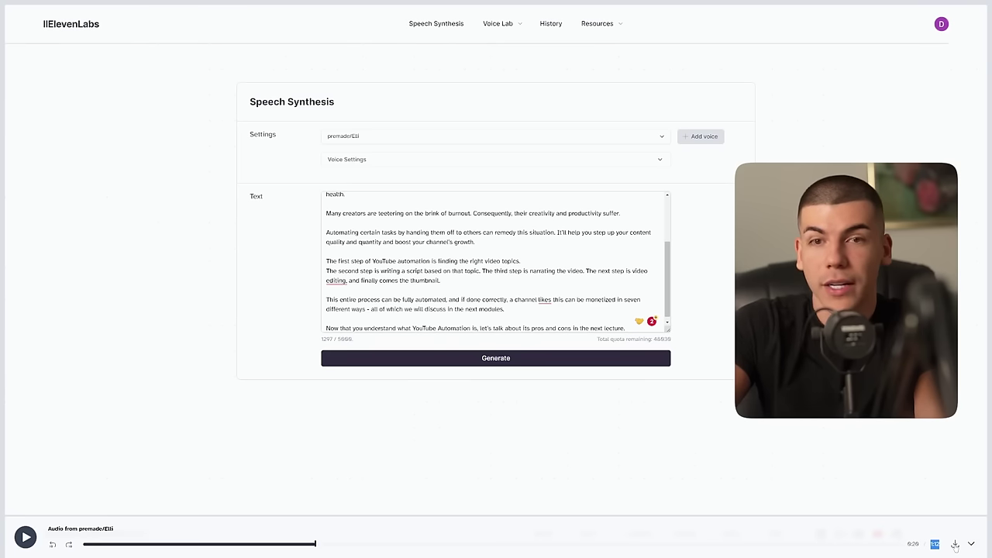
click(955, 545)
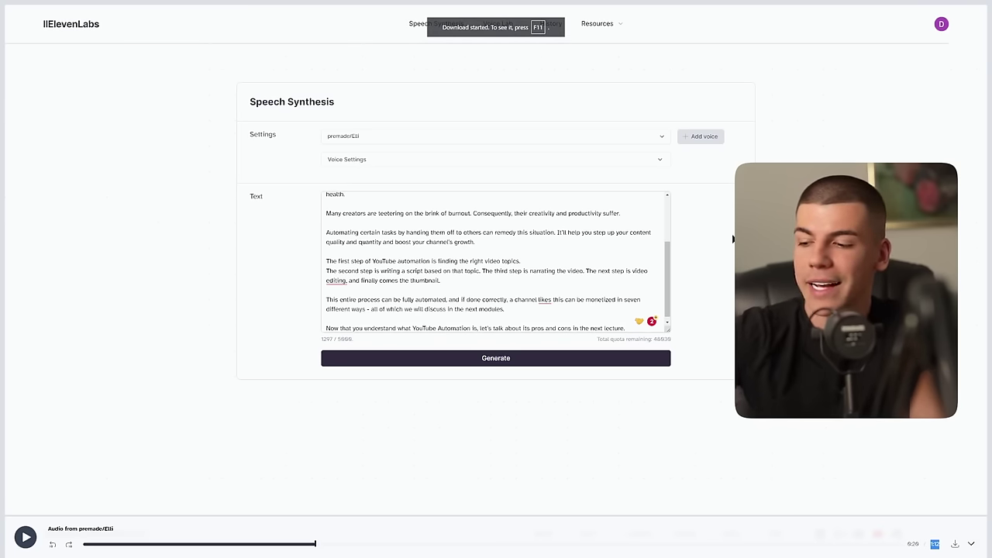
key(ctrl+Tab)
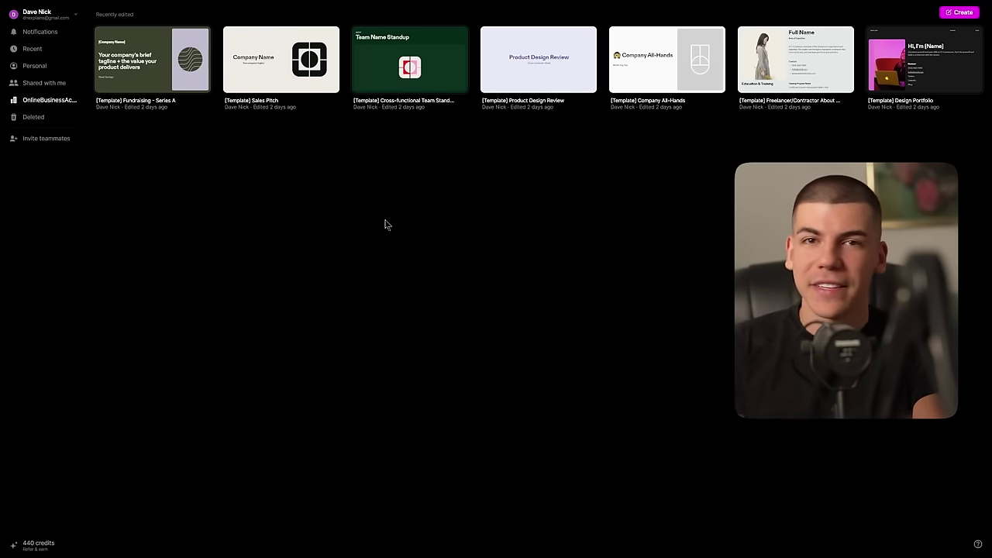
click(959, 16)
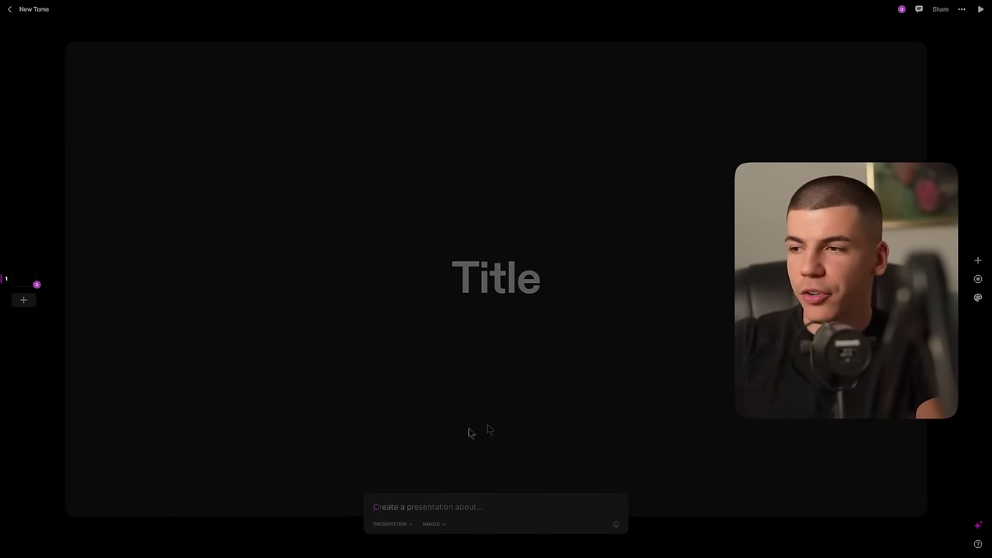
Step: Replace the old prompt with the faceless YouTube Automation money-making topic and generate the deck
text(Lecture: Creating Compelling Slides with AI-Generated Content)
key(ctrl+a)
key(BackSpace)
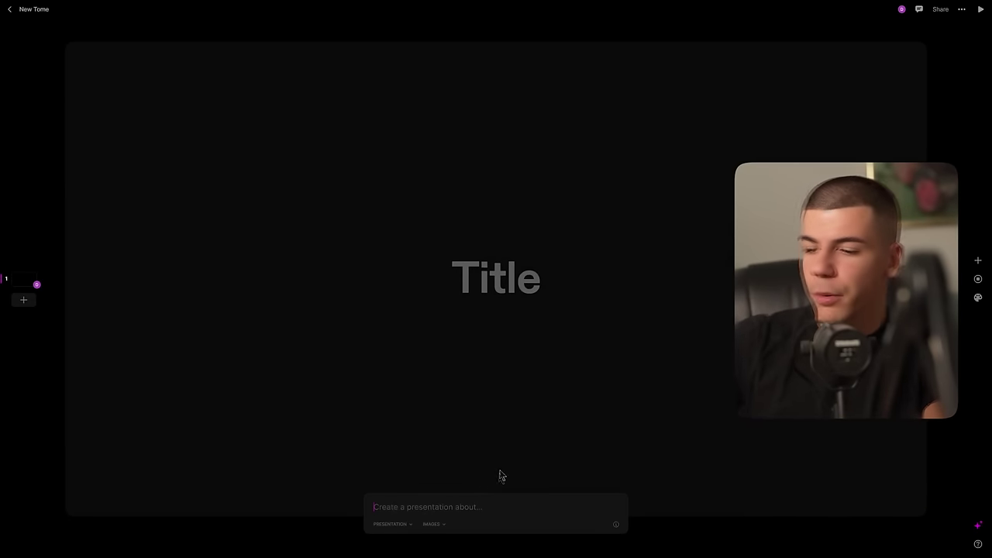
text(how to make money on youtube without showing face, a business model as well known as YouTube Automation)
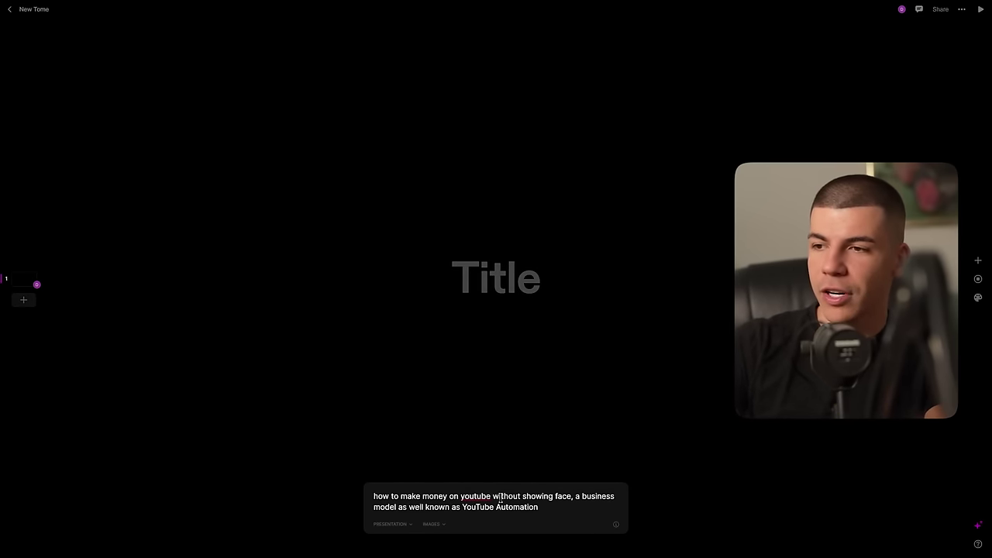
key(Return)
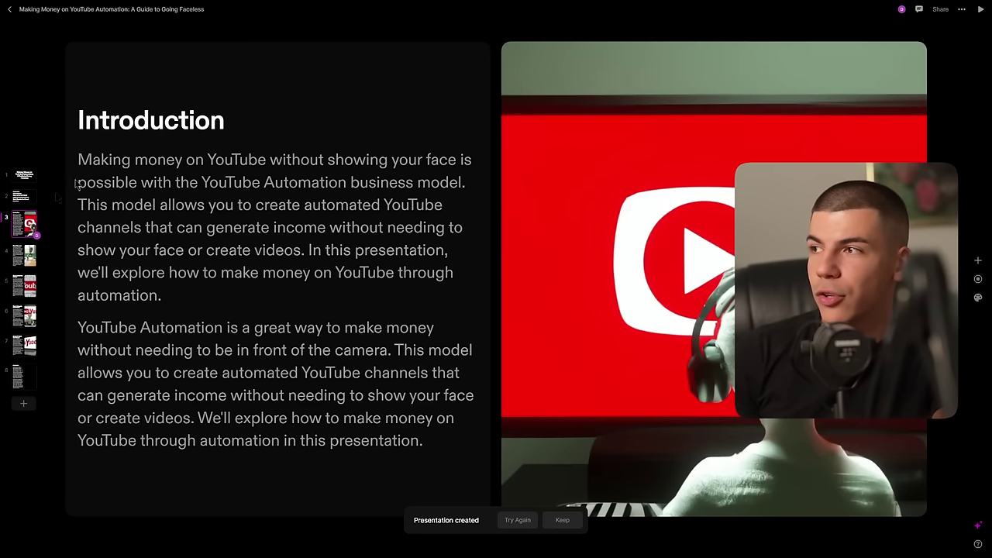
Step: Page through the Tome deck: Steps 2–4, Introduction, agenda, title and Conclusion pages
scroll(155, 162, down, 3)
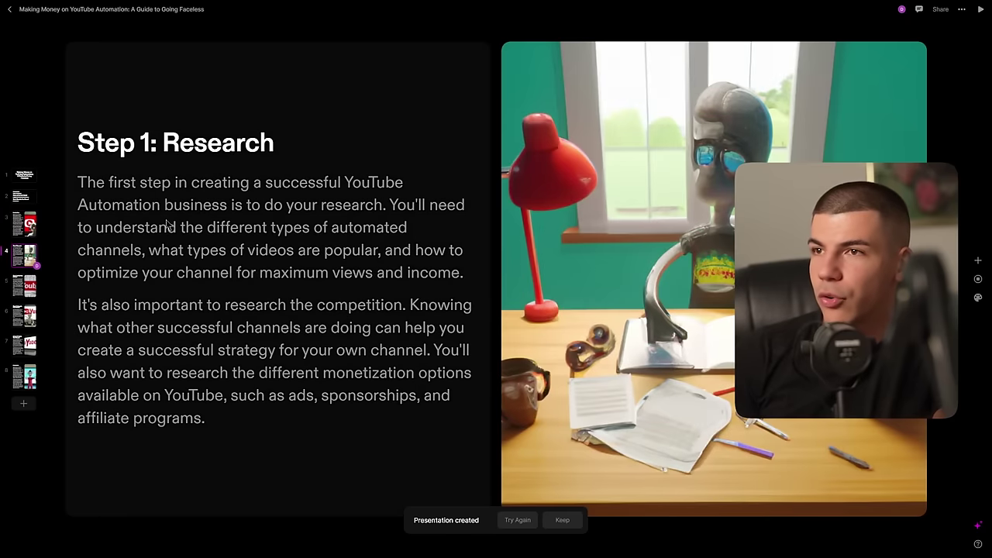
click(28, 287)
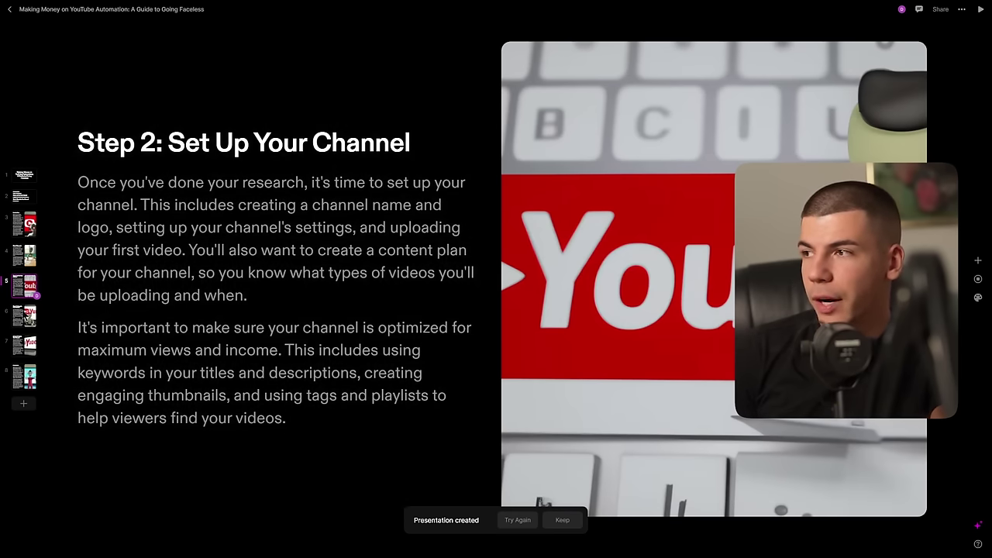
key(Right)
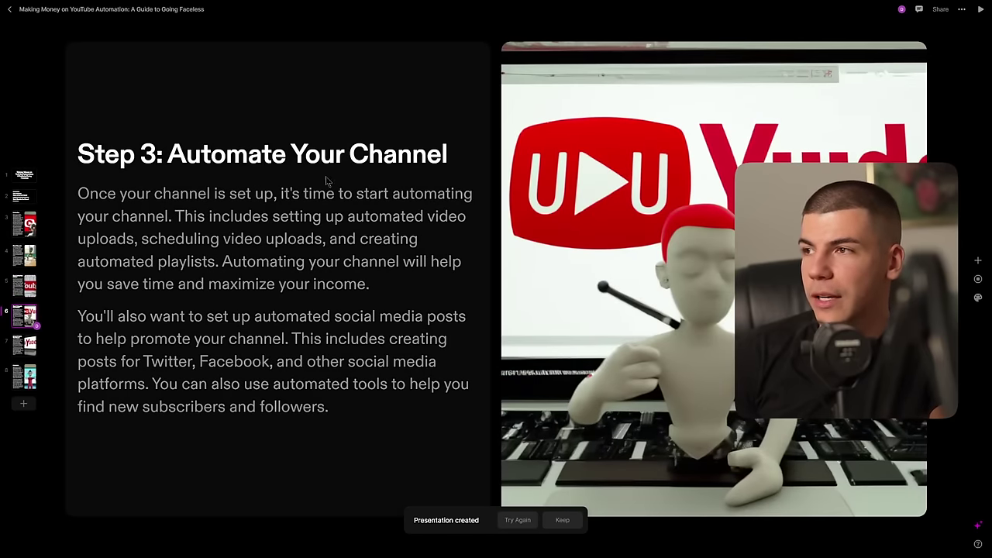
click(17, 345)
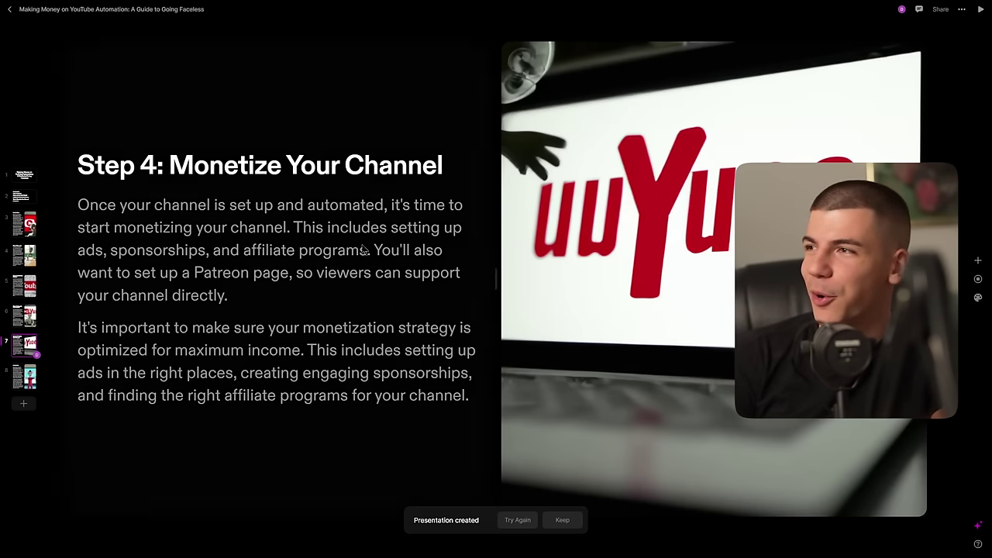
click(33, 223)
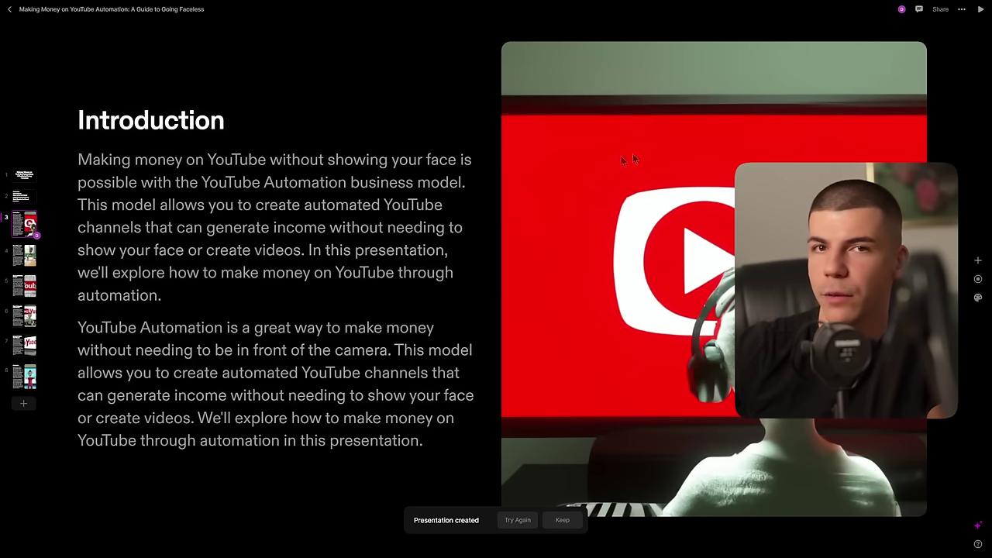
click(18, 200)
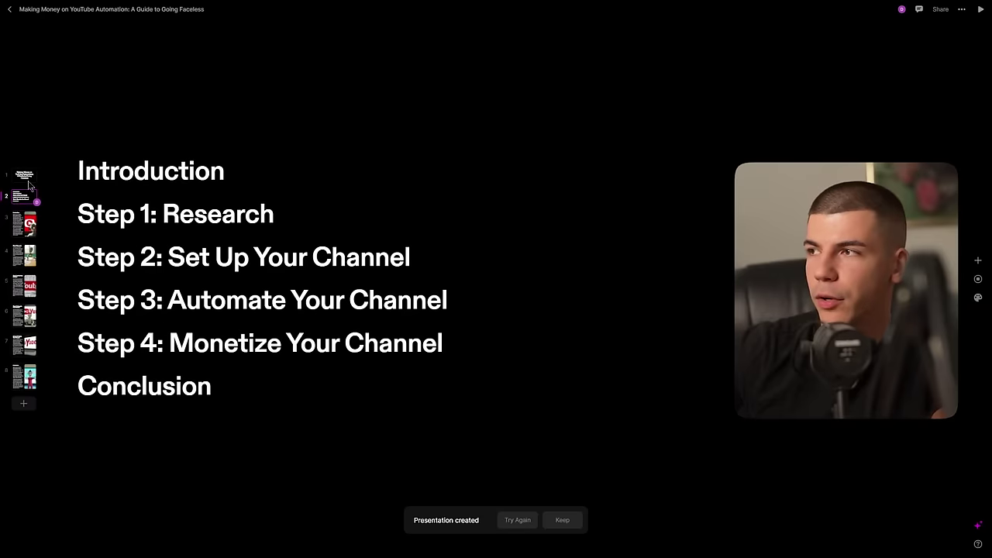
click(24, 178)
click(31, 378)
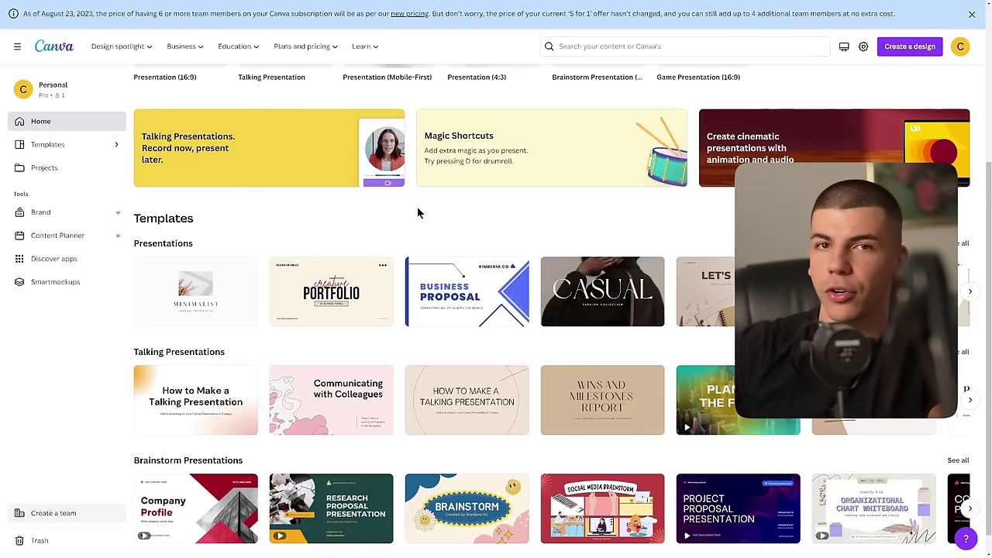
Step: Open the Elegant and Professional Company Business Proposal template and apply its About Us slide design
scroll(420, 205, up, 3)
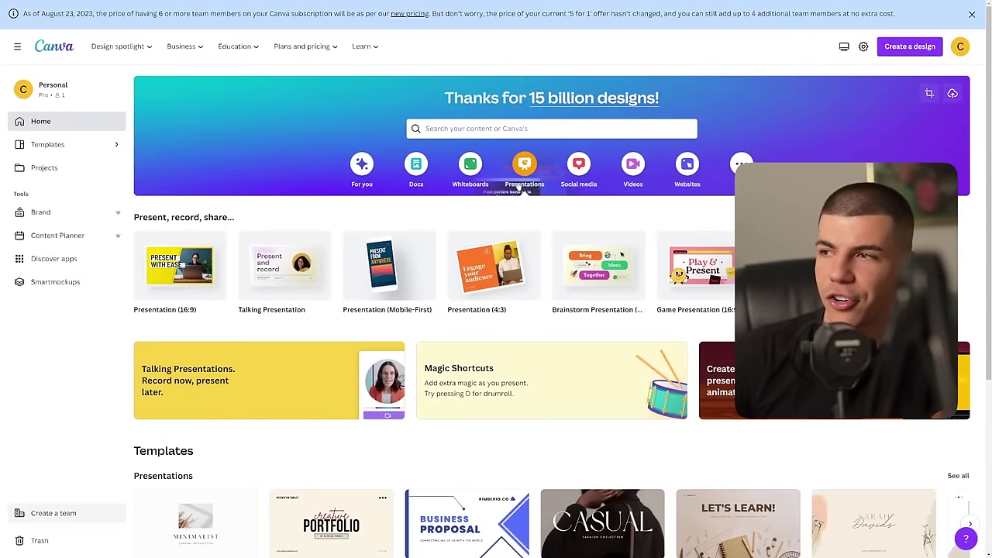
scroll(436, 283, down, 2)
scroll(436, 283, down, 3)
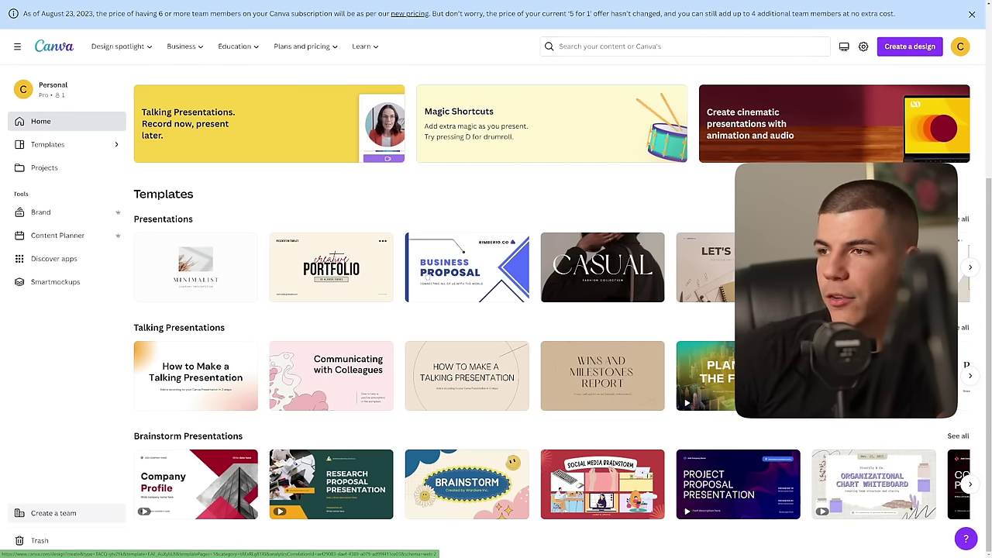
click(474, 271)
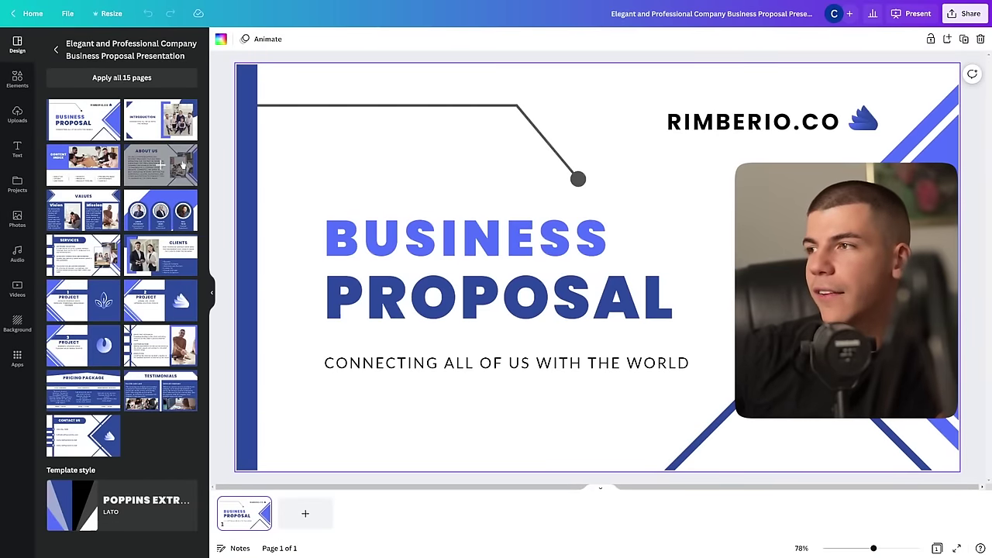
click(180, 164)
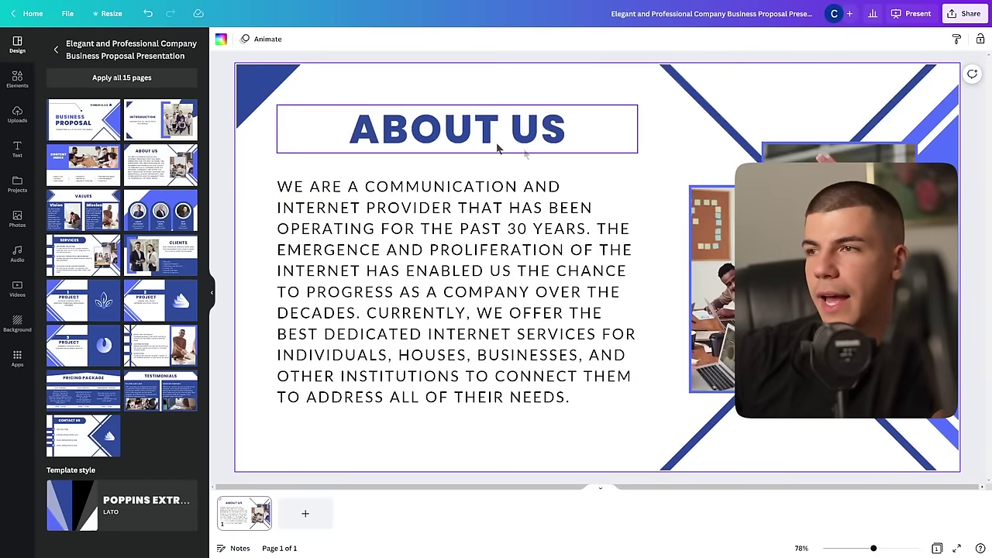
Step: Delete the two decorative corner shapes, including the top-left blue triangle
click(932, 143)
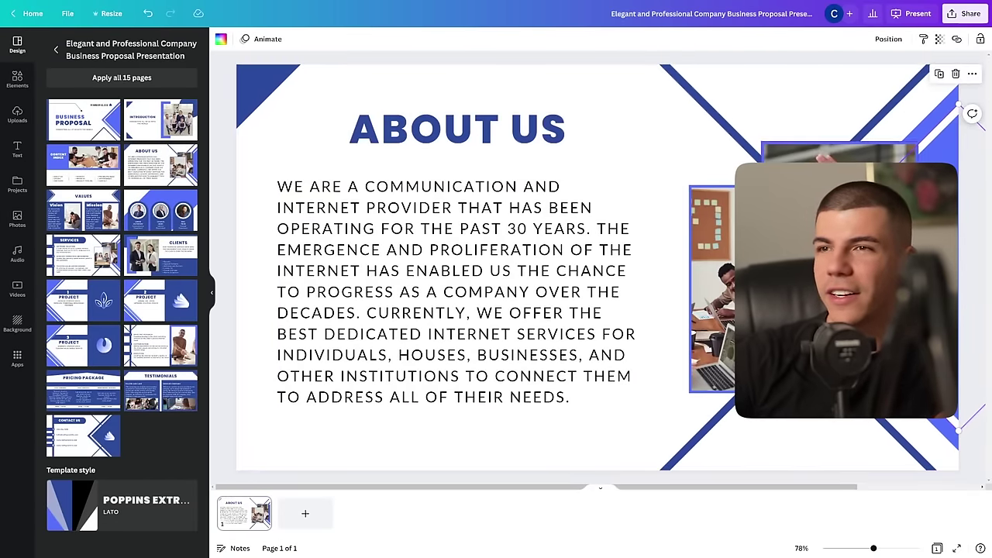
key(Delete)
click(276, 80)
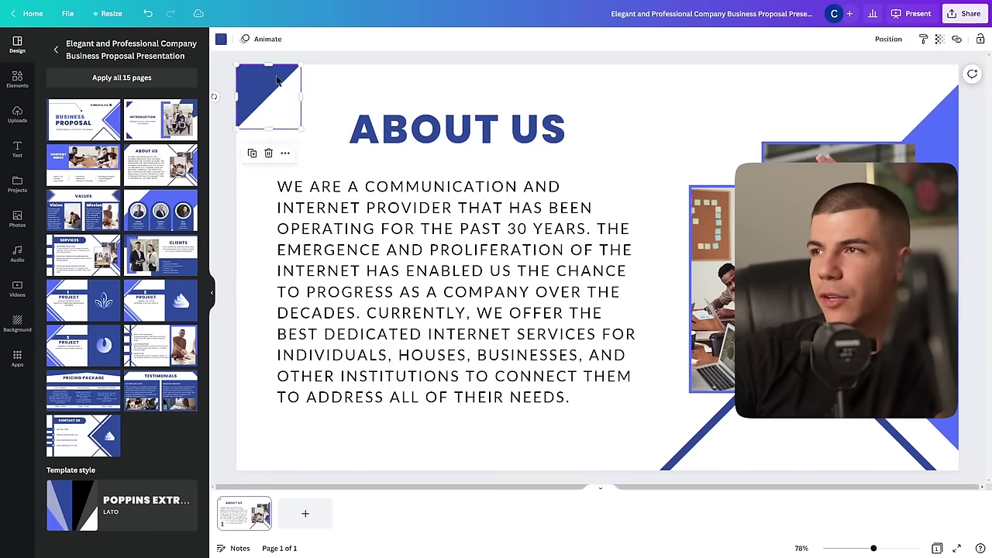
key(Delete)
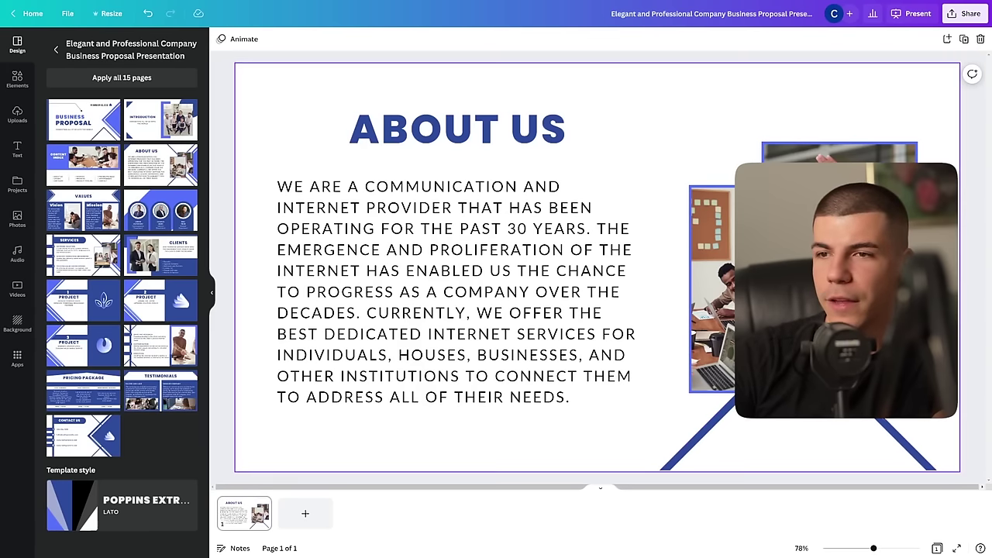
Step: Fill the body with Tome's Introduction paragraph in sentence case and Glacial Indifference, and edit the heading
double_click(457, 128)
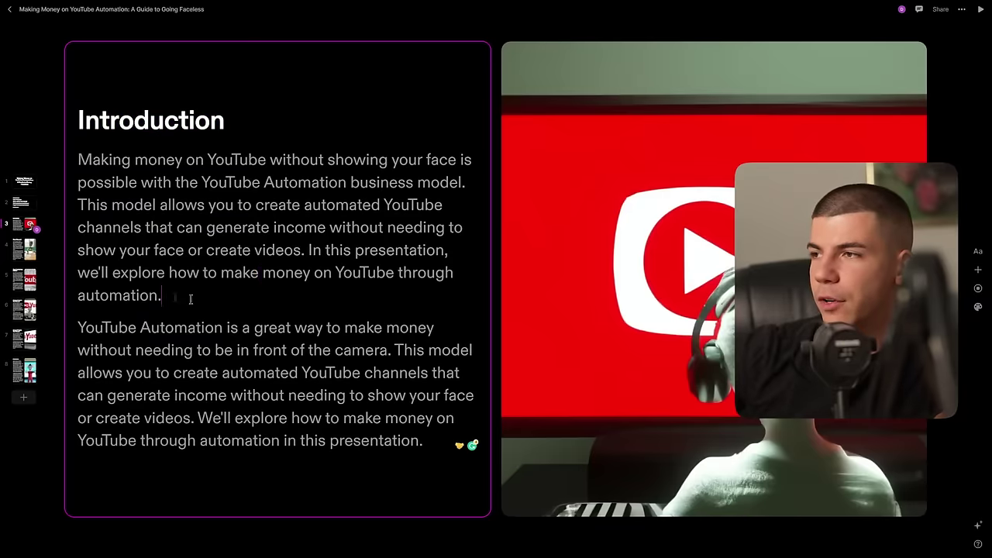
drag(159, 296, 68, 158)
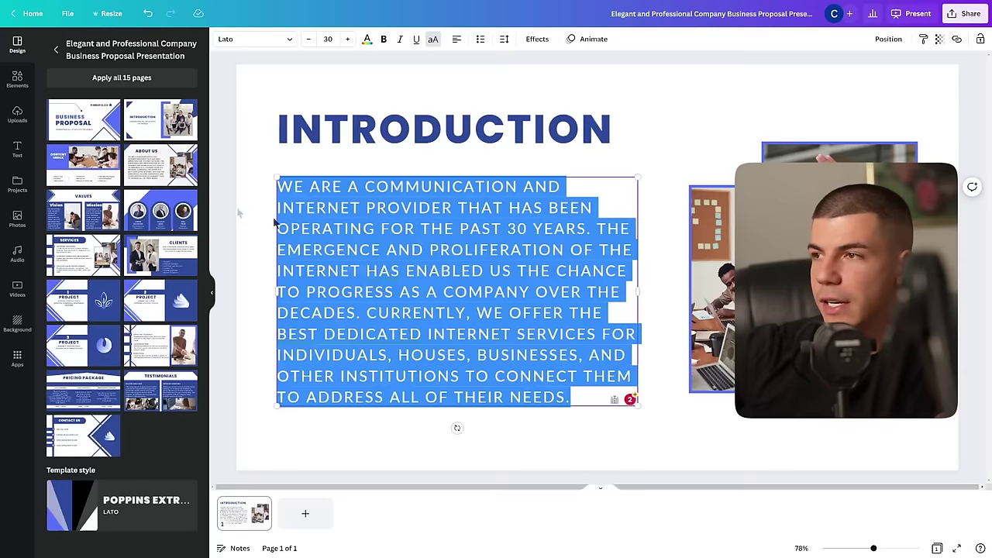
text(MAKING MONEY ON YOUTUBE WITHOUT SHOWING YOUR FACE IS POSSIBLE WITH THE YOUTUBE AUTOMATION BUSINESS MODEL. THIS MODEL ALLOWS YOU TO CREATE AUTOMATED YOUTUBE CHANNELS THAT CAN GENERATE INCOME WITHOUT NEEDING TO SHOW YOUR FACE OR CREATE VIDEOS. IN THIS PRESENTATION, WE'LL EXPLORE HOW TO MAKE MONEY ON YOUTUBE THROUGH AUTOMATION.)
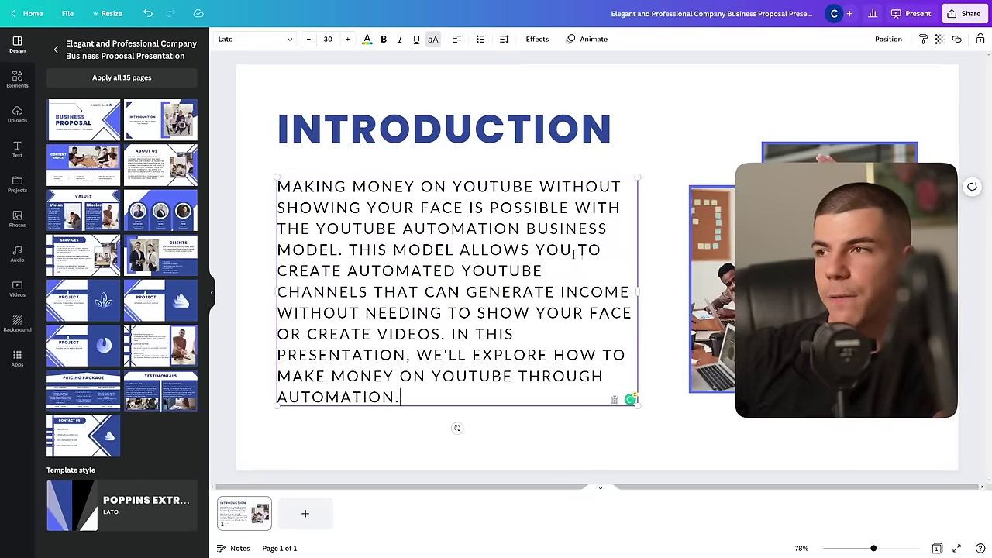
key(ctrl+a)
click(432, 39)
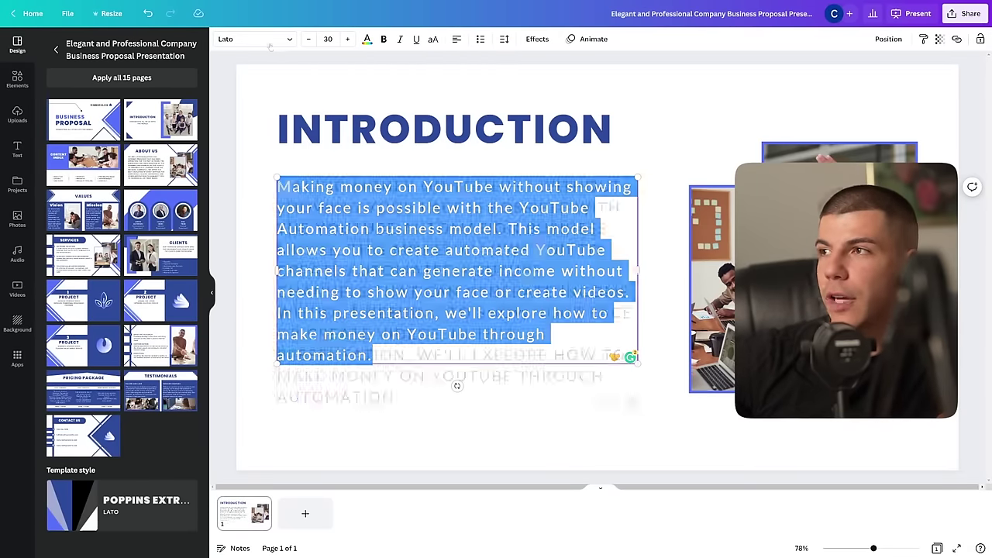
click(263, 42)
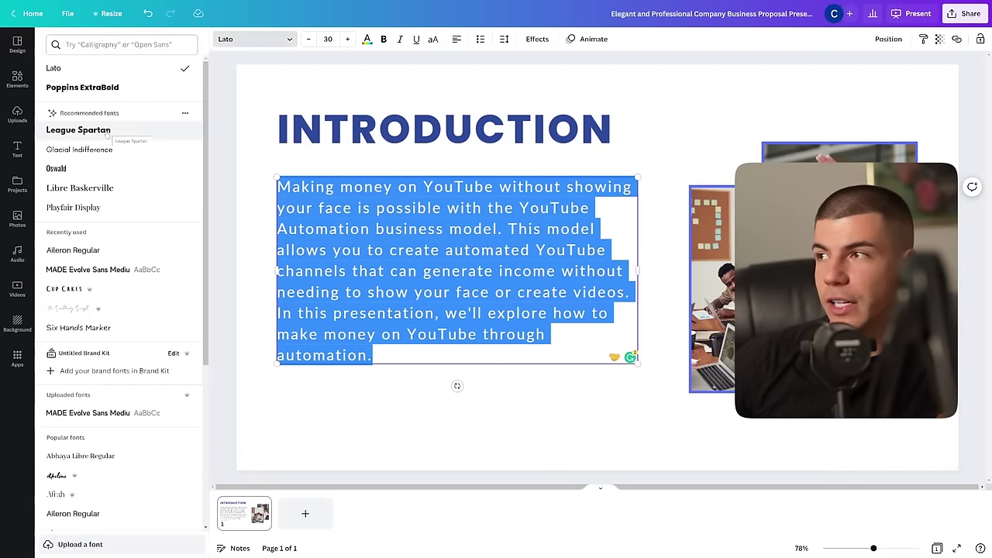
click(116, 130)
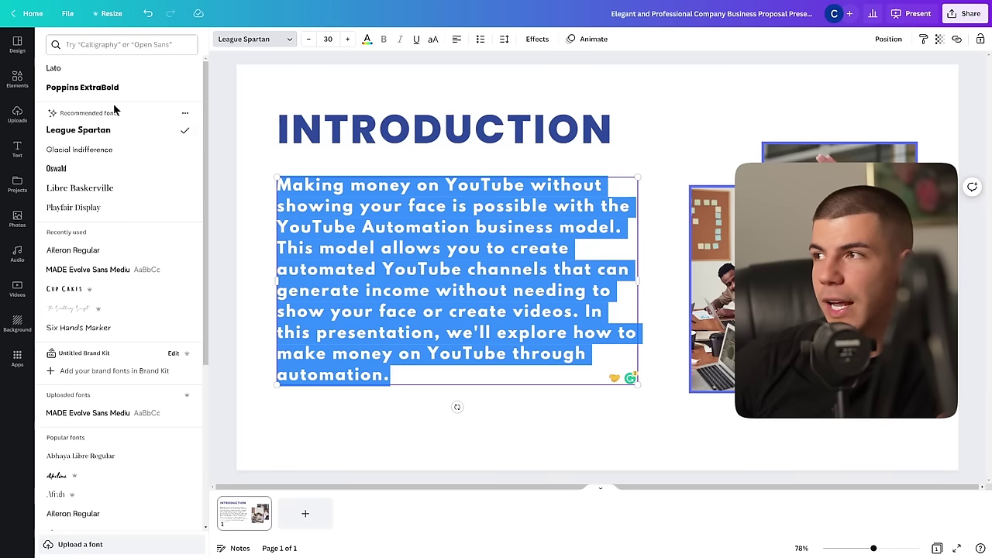
click(99, 149)
click(554, 138)
double_click(553, 138)
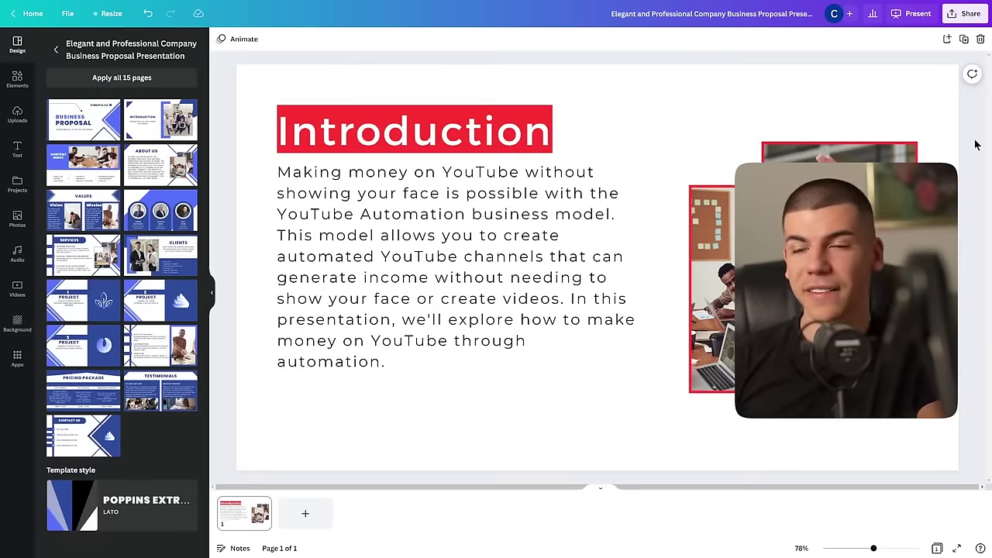
Step: Search elements for 'youtube' and drop a YouTube logo photo and red play graphic into the two frames
click(709, 217)
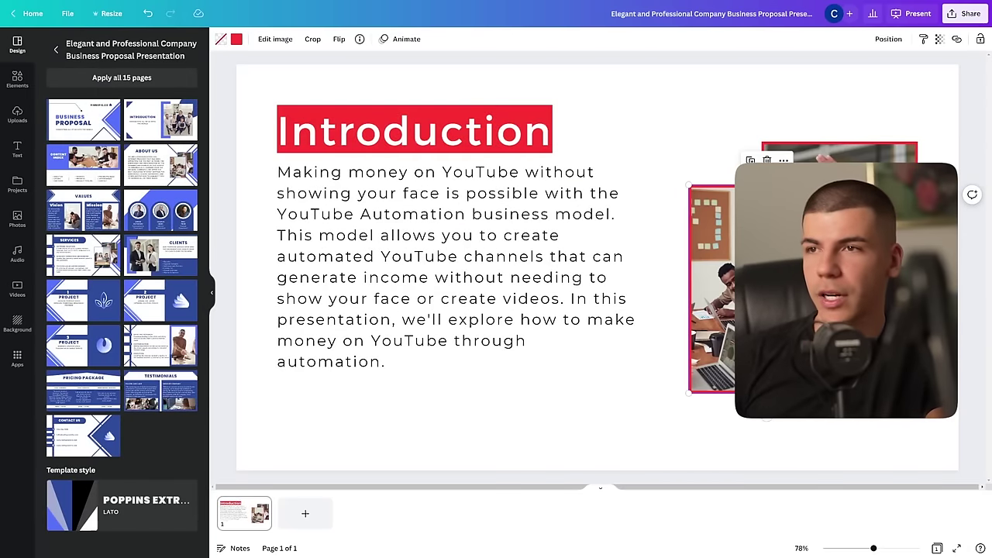
click(10, 85)
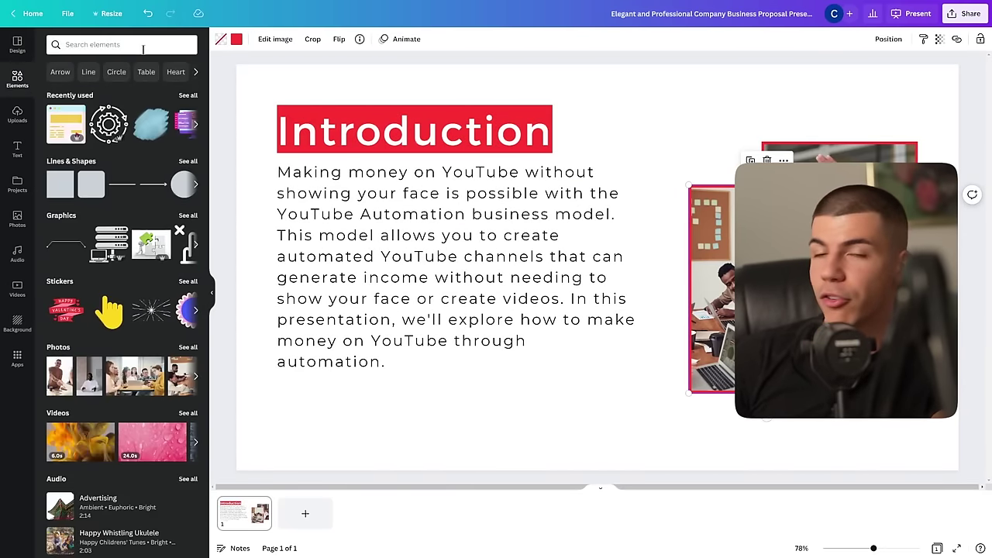
click(142, 47)
text(youtube)
key(Return)
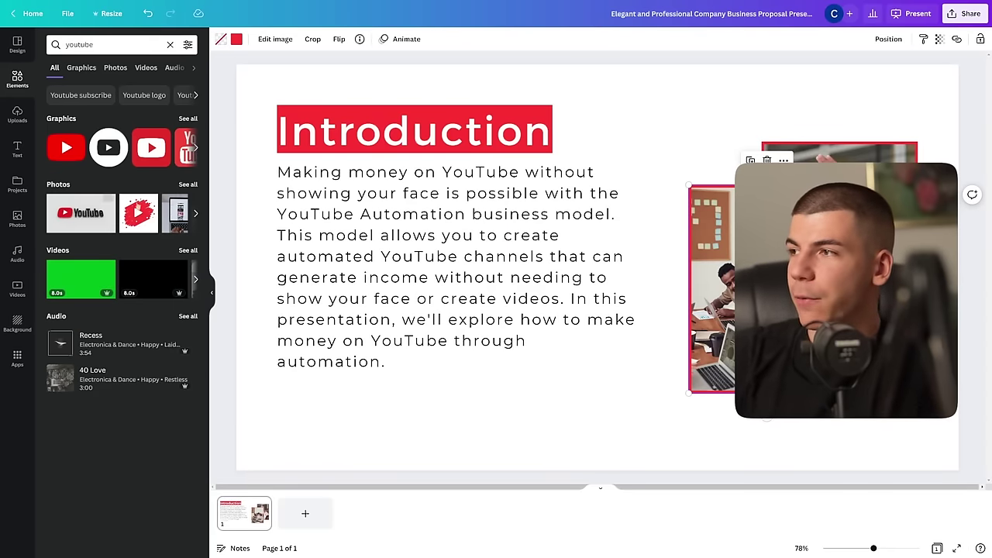
drag(80, 222, 730, 250)
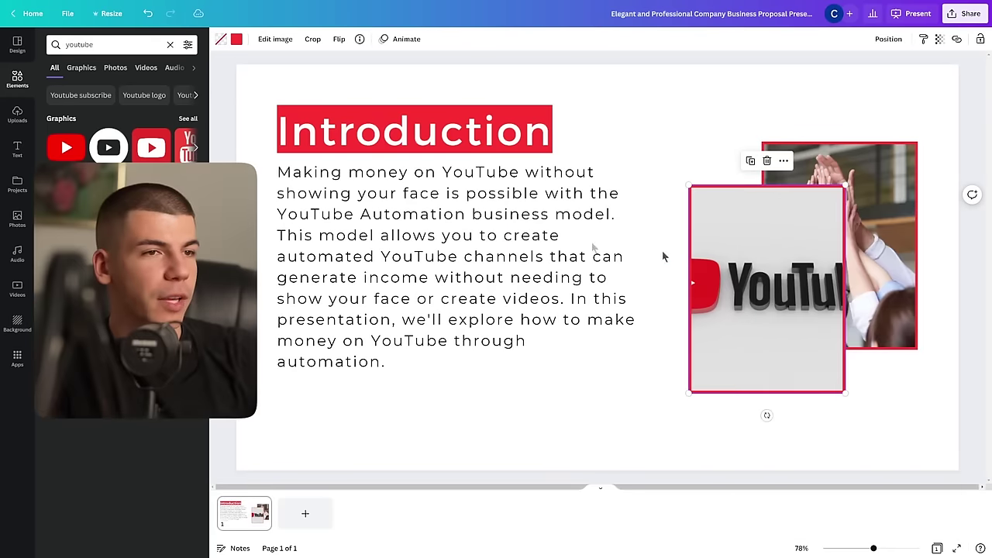
drag(108, 147, 880, 233)
click(871, 114)
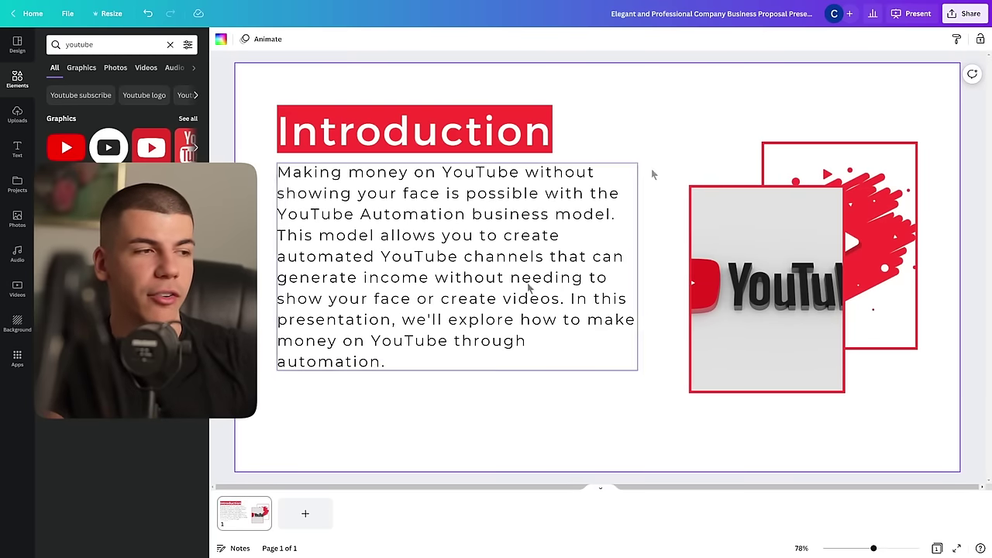
click(261, 504)
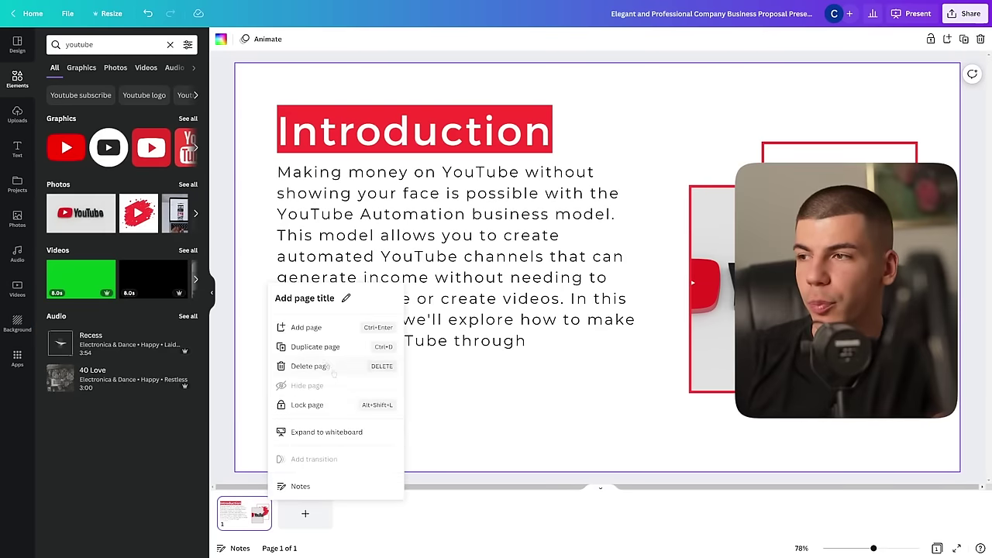
Step: Duplicate the Introduction page and retitle the copy 'Step 1: Research'
click(310, 346)
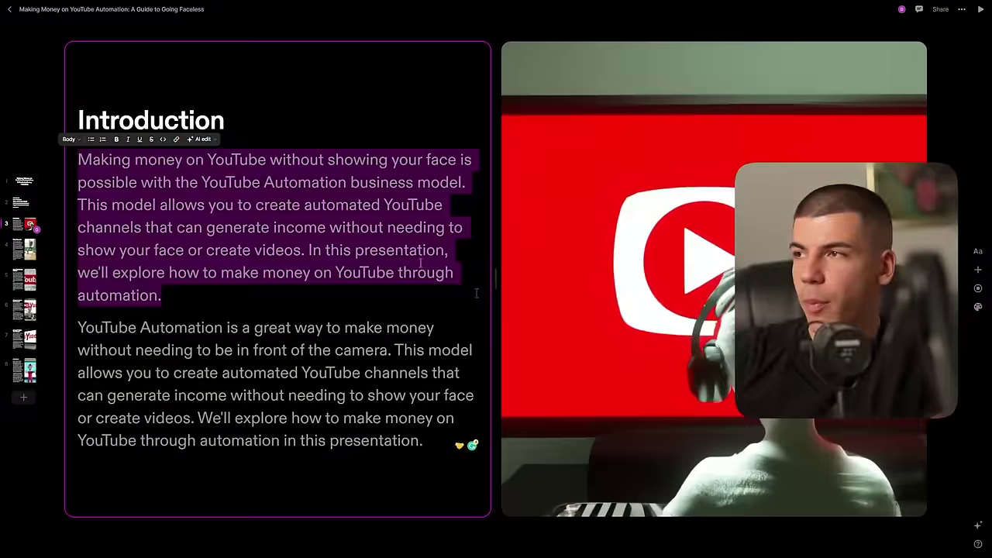
scroll(147, 239, down, 5)
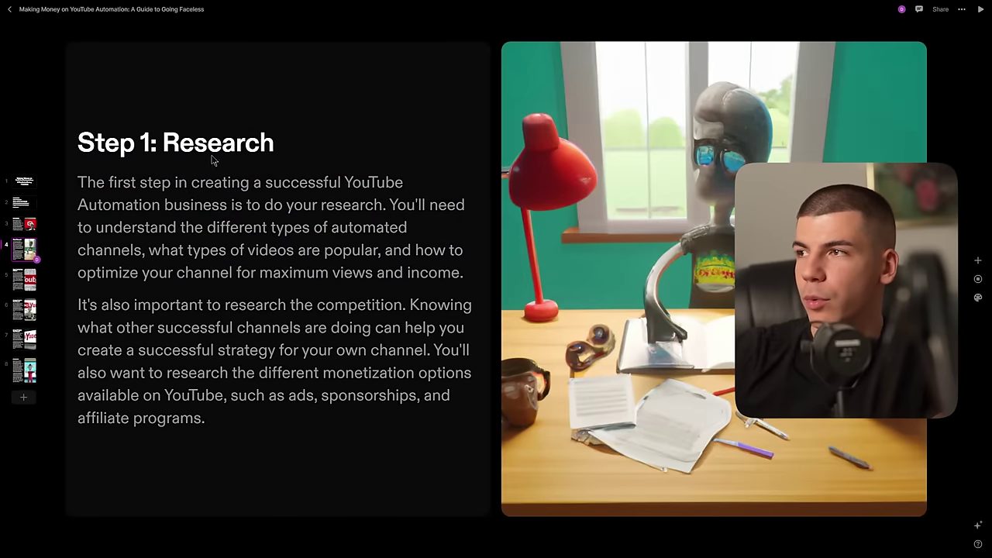
triple_click(221, 137)
key(ctrl+c)
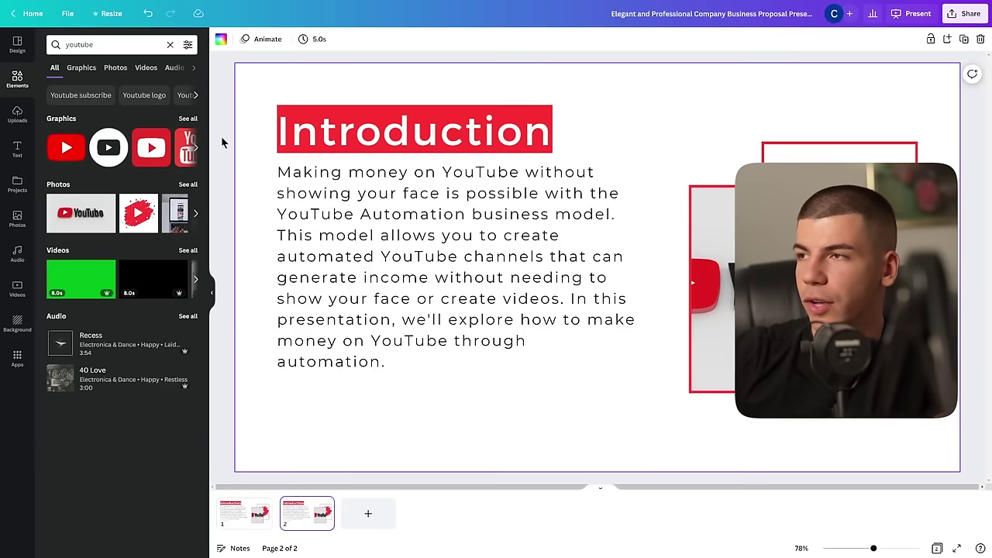
click(344, 128)
key(ctrl+v)
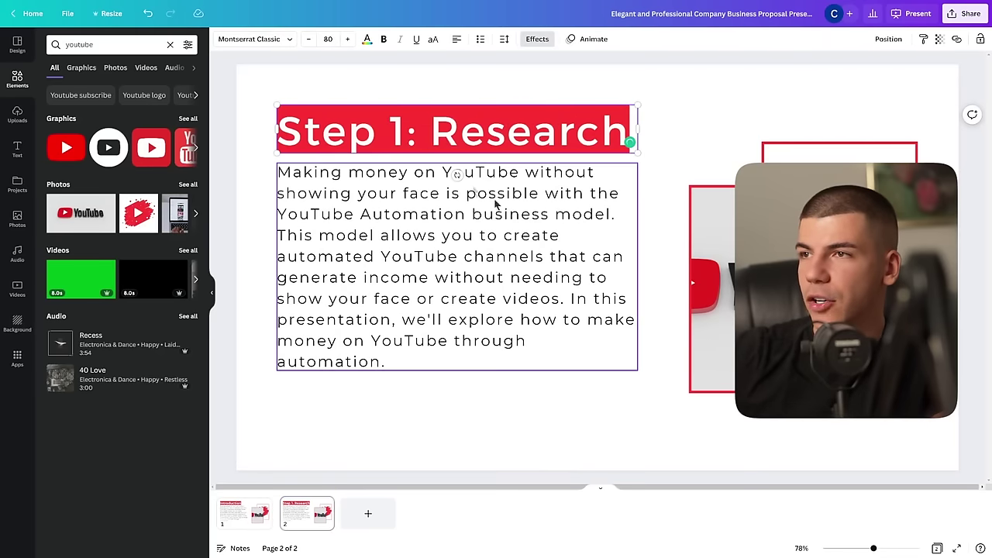
Step: Replace the body with the first research paragraph and shrink it to size 24
click(445, 302)
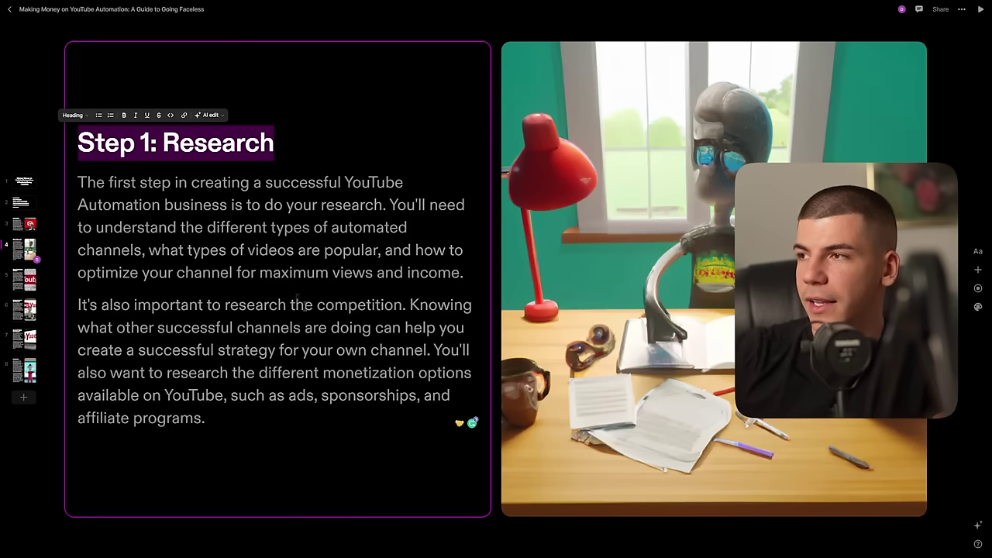
click(483, 254)
drag(475, 270, 71, 176)
key(ctrl+c)
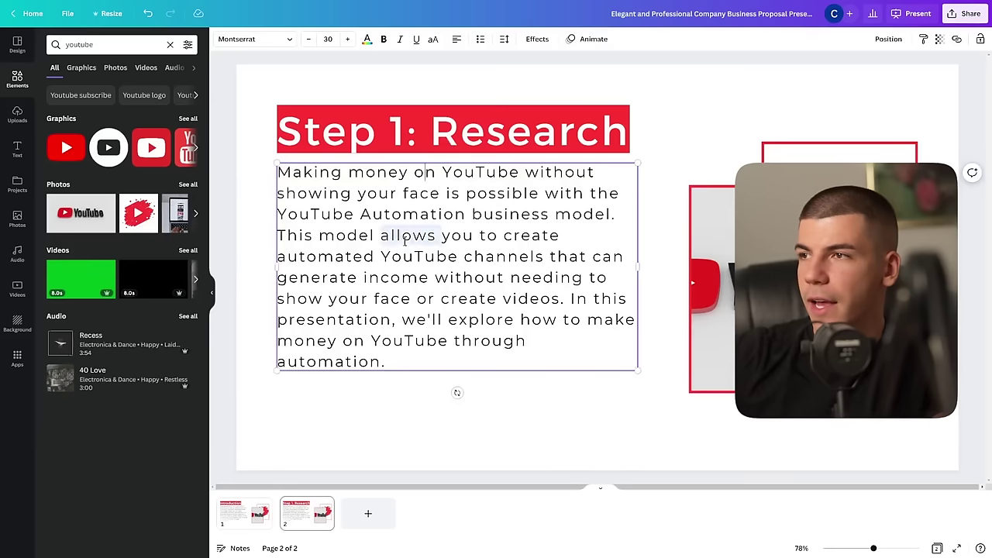
key(ctrl+a)
key(ctrl+v)
click(309, 40)
click(309, 40)
click(309, 40)
click(309, 39)
click(309, 39)
click(309, 39)
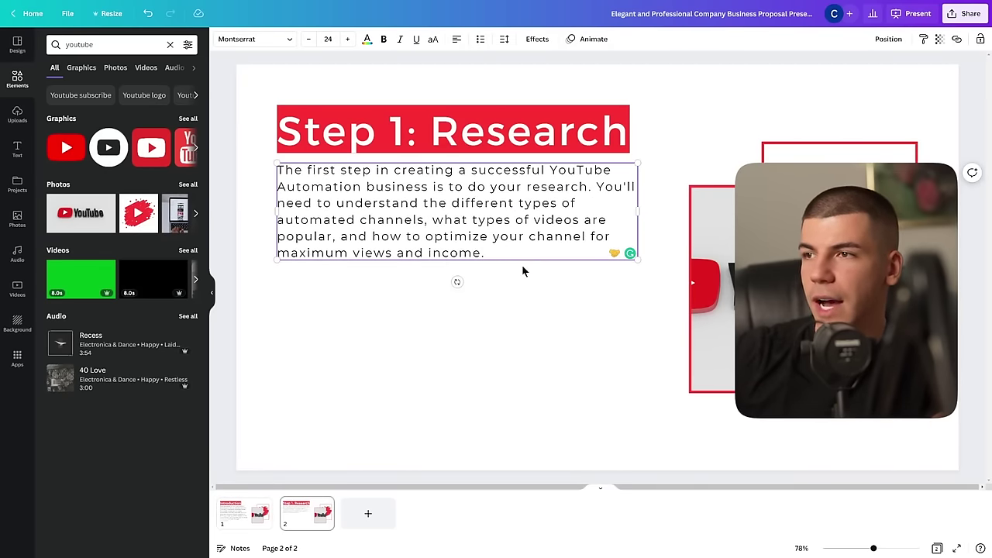
key(Return)
key(Return)
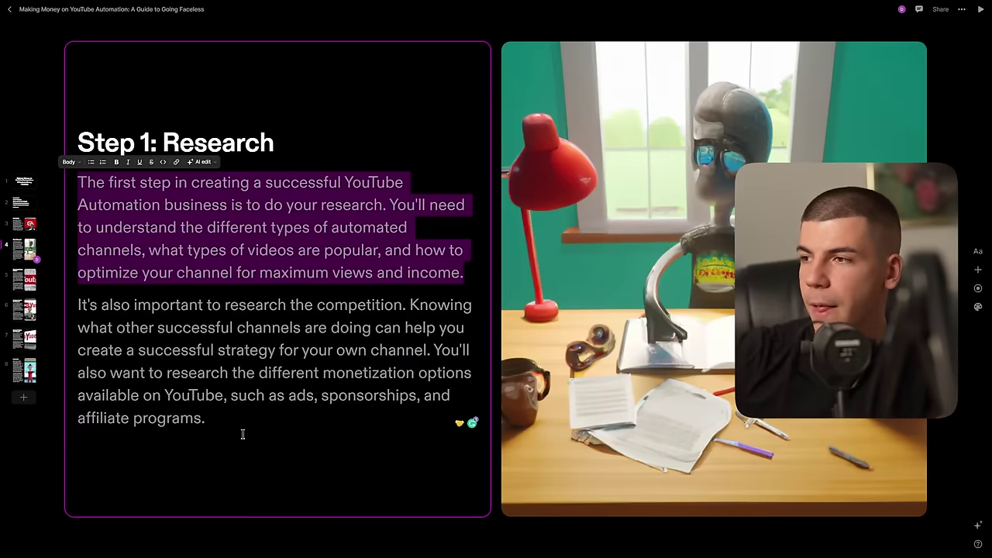
Step: Add the second research paragraph below the first
drag(225, 420, 77, 304)
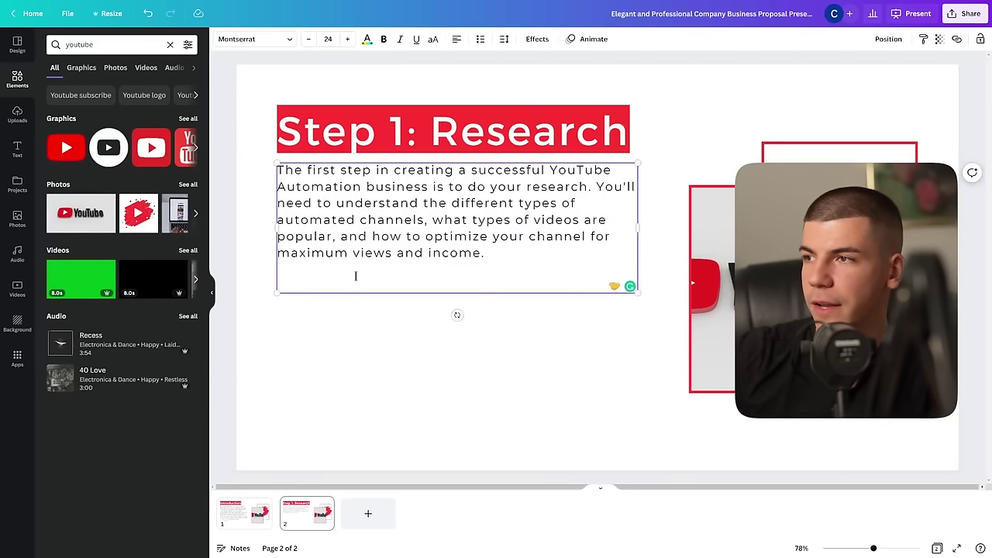
text(It's also important to research the competition. Knowing what other successful channels are doing can help you create a successful strategy for your own channel. You'll also want to research the different monetization options available on YouTube, such as ads, sponsorships, and affiliate programs.)
click(706, 160)
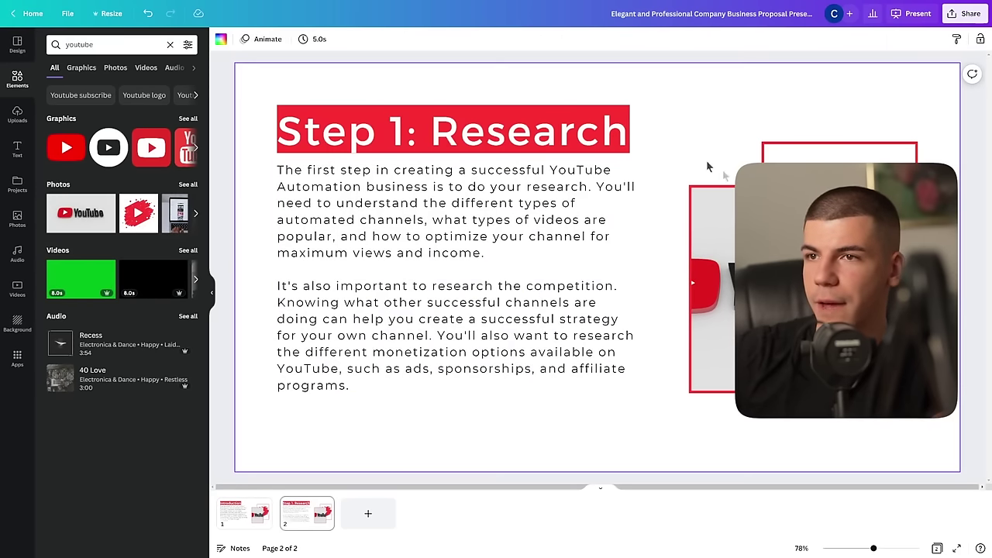
click(17, 218)
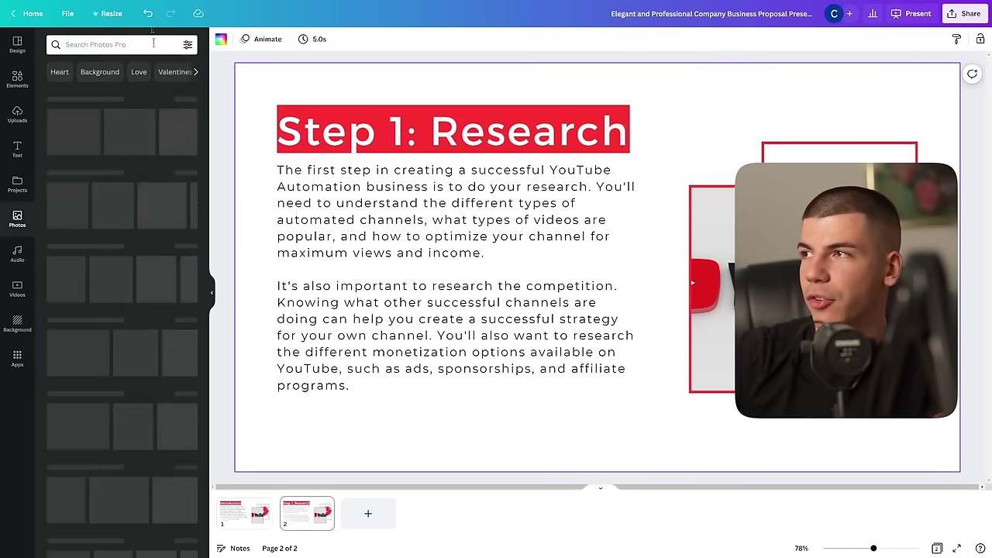
click(117, 44)
Step: Fill page 2's red frame with a 'research' photo, then duplicate page 2 as a third page
text(research)
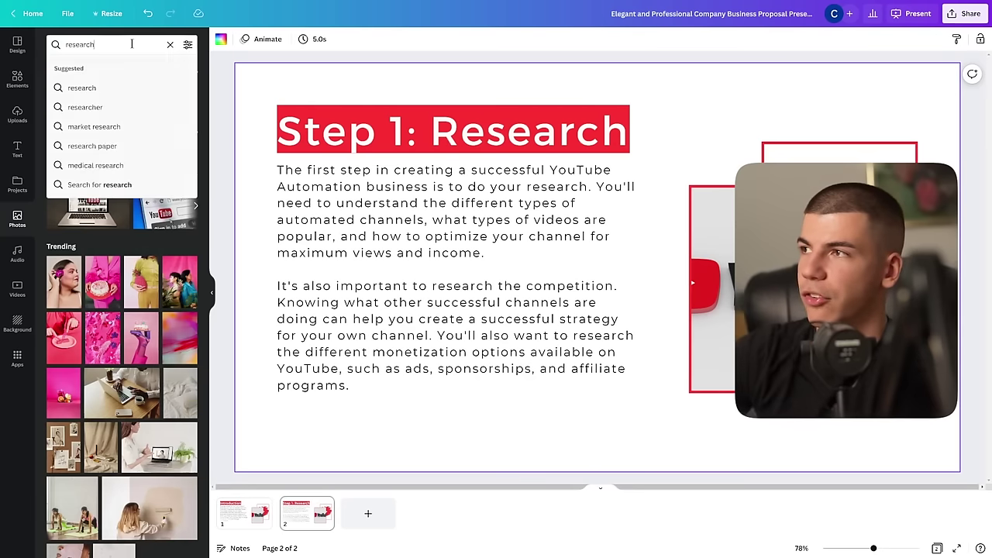
key(Return)
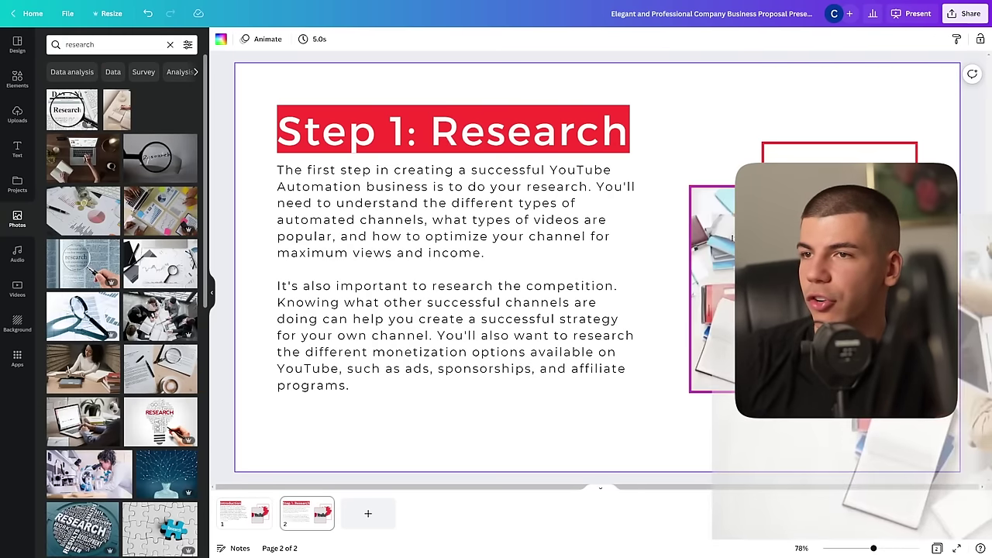
drag(159, 149, 836, 178)
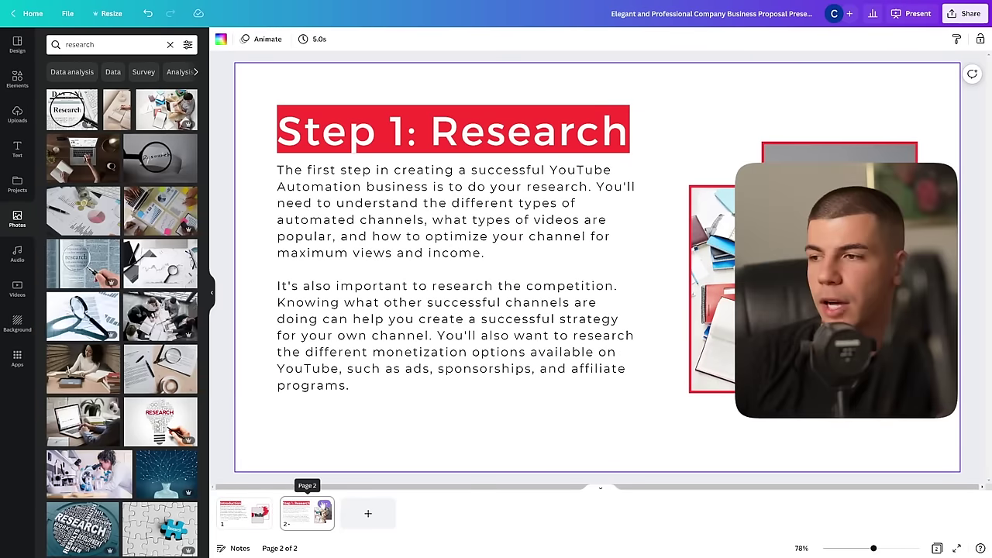
click(324, 506)
click(379, 346)
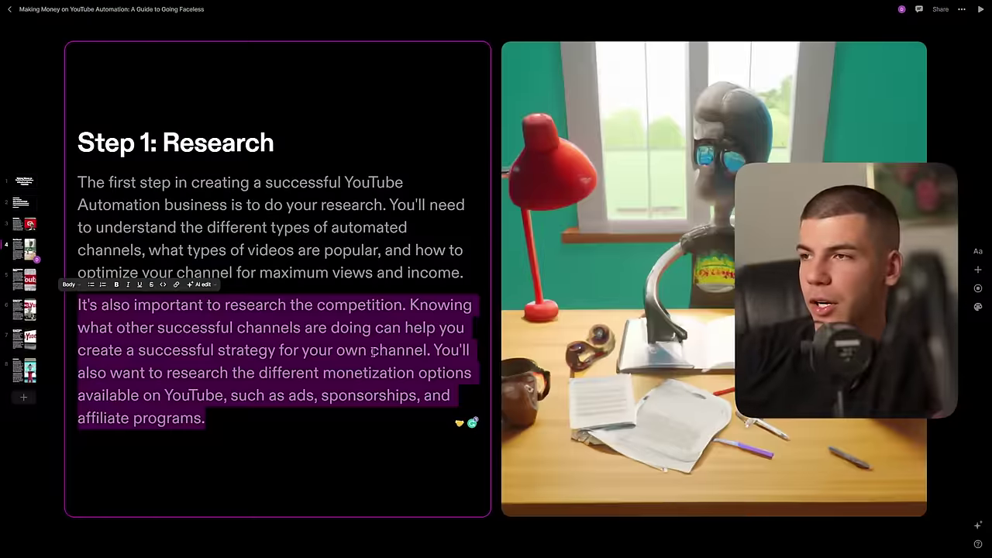
Step: Retitle page 3 'Step 2: Set Up Your Channel' and widen the title box to fit
click(22, 288)
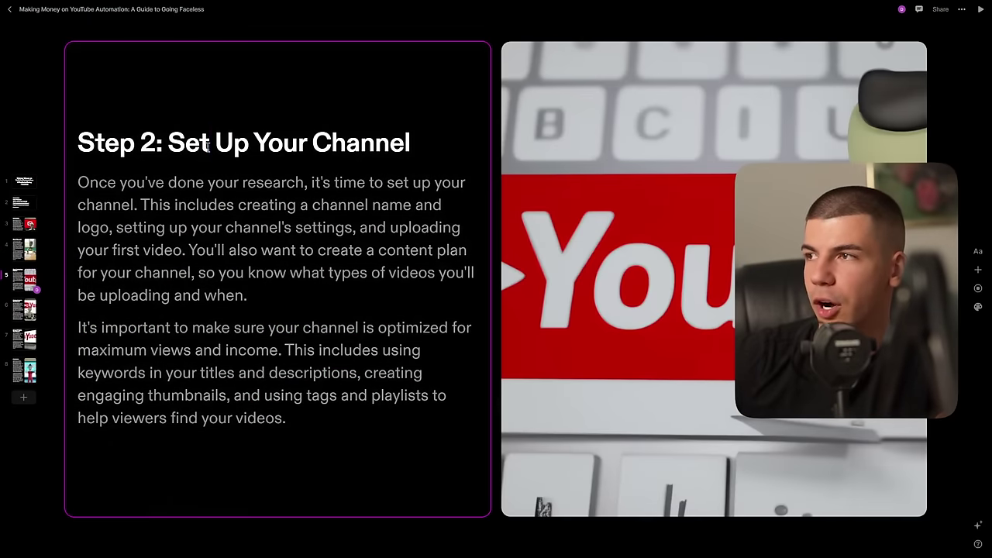
click(207, 145)
triple_click(207, 146)
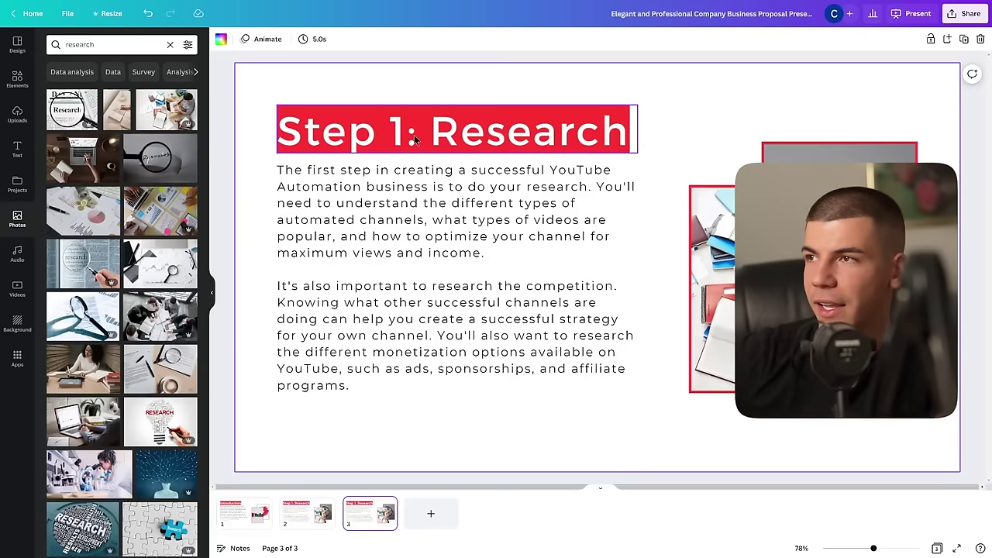
text(Step 2: Set Up Your Channel)
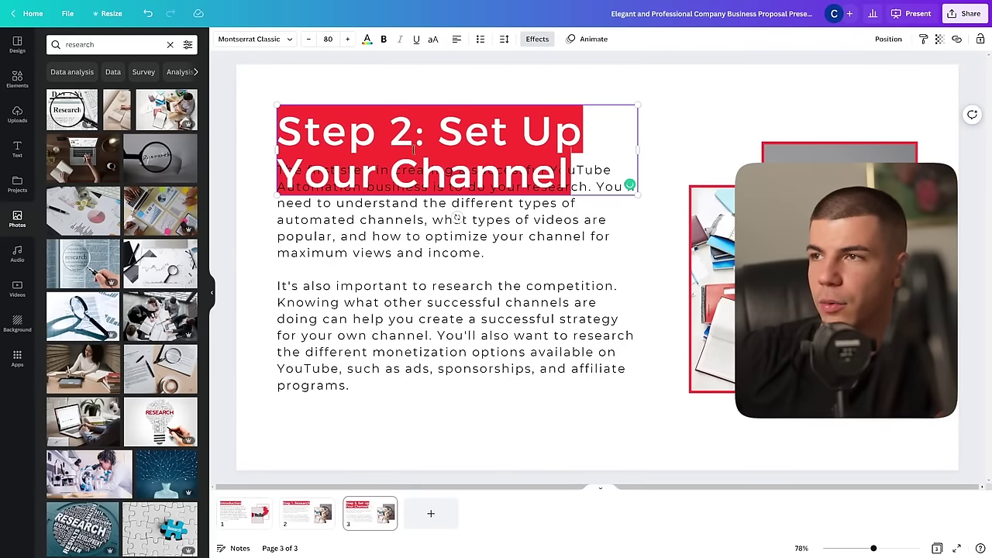
drag(642, 144, 738, 151)
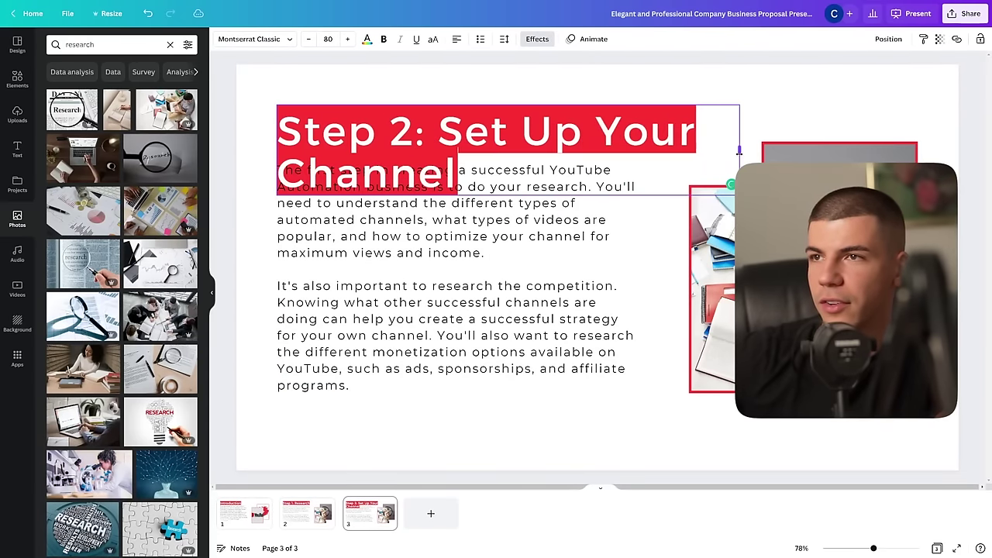
click(498, 280)
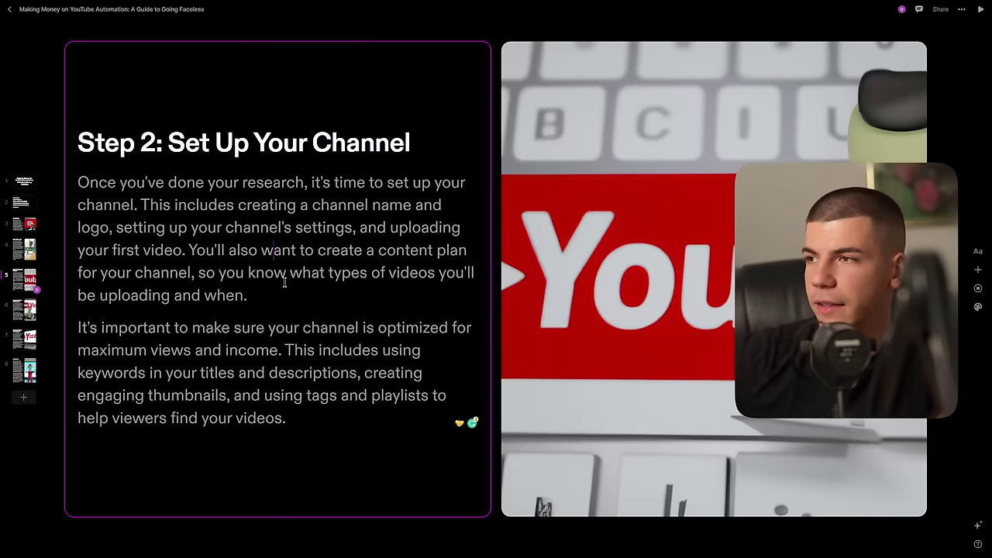
drag(276, 299, 85, 182)
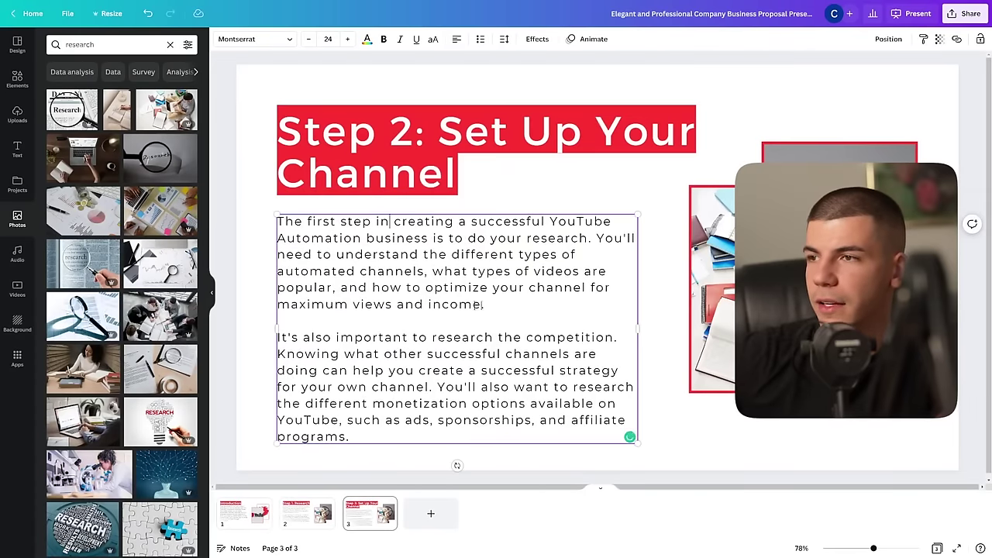
key(shift+Down)
key(shift+Down)
key(shift+End)
key(shift+Right)
key(shift+Right)
key(shift+Right)
key(shift+Right)
key(shift+Right)
key(shift+Right)
key(shift+Right)
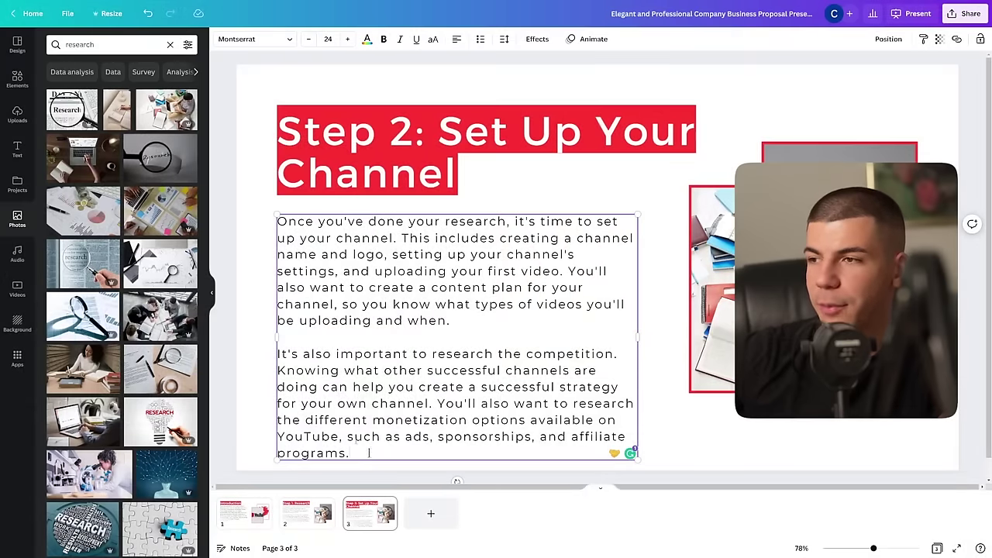
key(shift+Up)
key(shift+Up)
key(shift+Up)
key(shift+Up)
key(shift+Up)
key(shift+Up)
key(shift+Home)
key(shift+Up)
key(shift+Up)
text(It's important to make sure your channel is optimized for maximum views and income. This includes using keywords in your titles and descriptions, creating engaging thumbnails, and using tags and playlists to help viewers find your videos.)
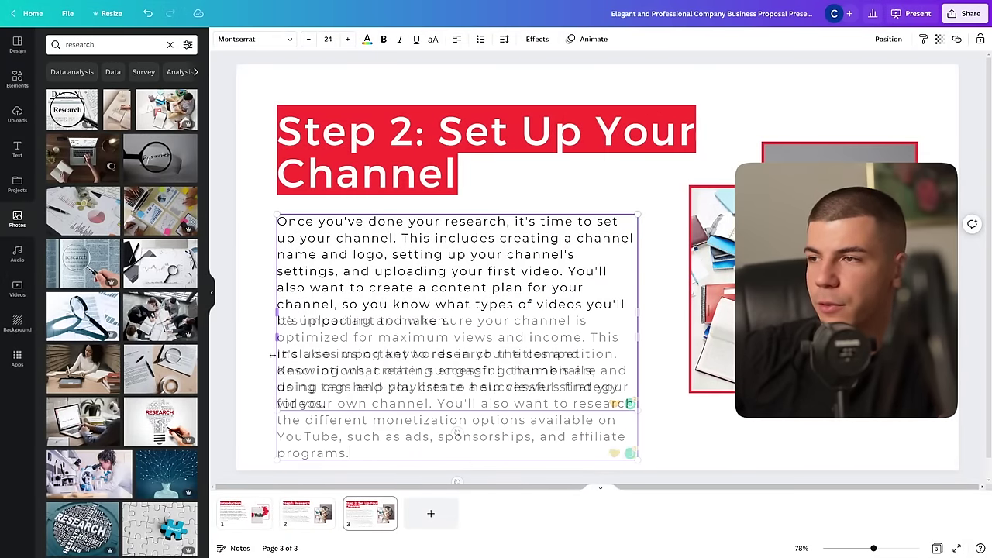
Step: Replace the second body paragraph with Tome's optimization paragraph and deselect the text box
key(shift+Up)
key(shift+Up)
key(shift+Up)
key(shift+Up)
key(shift+Up)
key(shift+Up)
key(shift+Up)
key(shift+Up)
key(shift+Home)
key(shift+Down)
key(shift+Down)
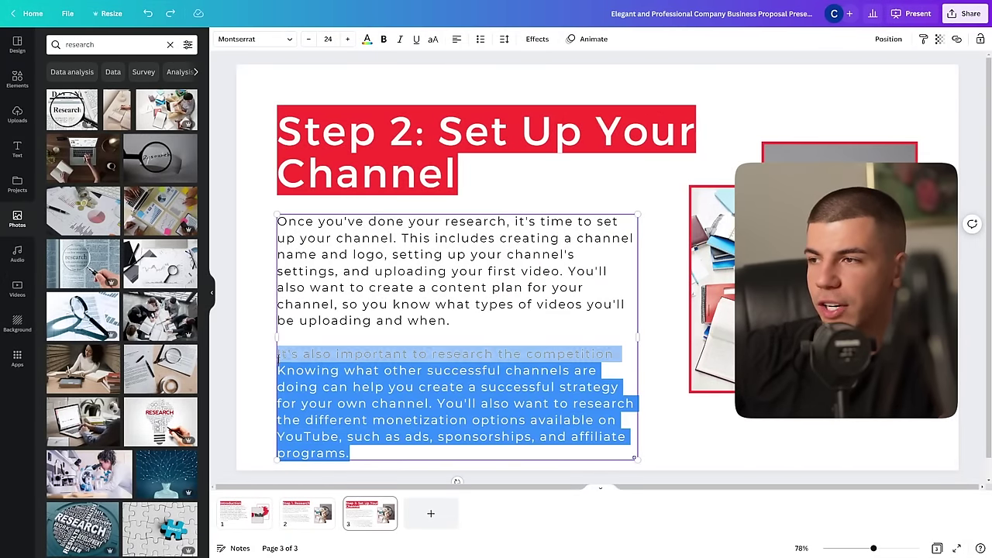
text(It's important to make sure your channel is optimized for maximum views and income. This includes using keywords in your titles and descriptions, creating engaging thumbnails, and using tags and playlists to help viewers find your videos.)
click(788, 92)
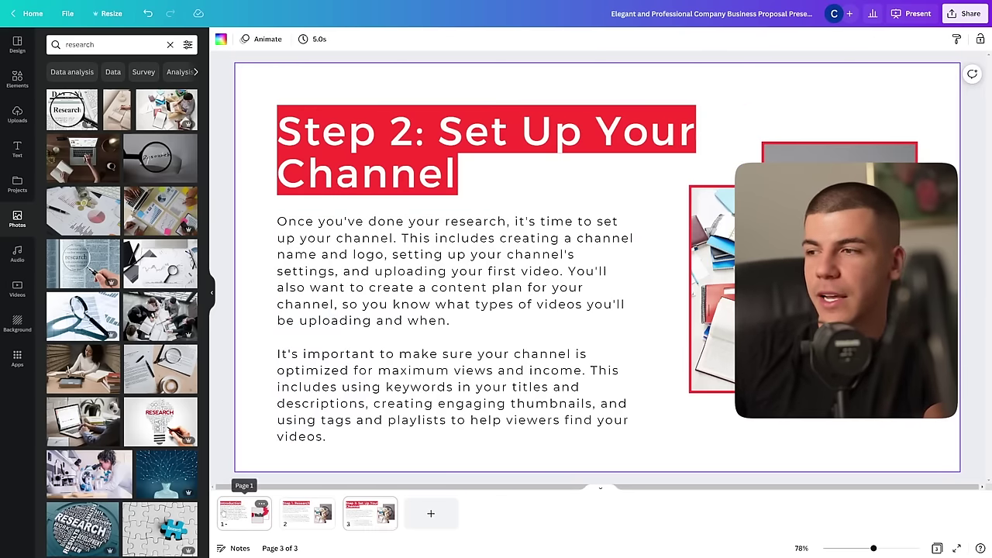
click(241, 511)
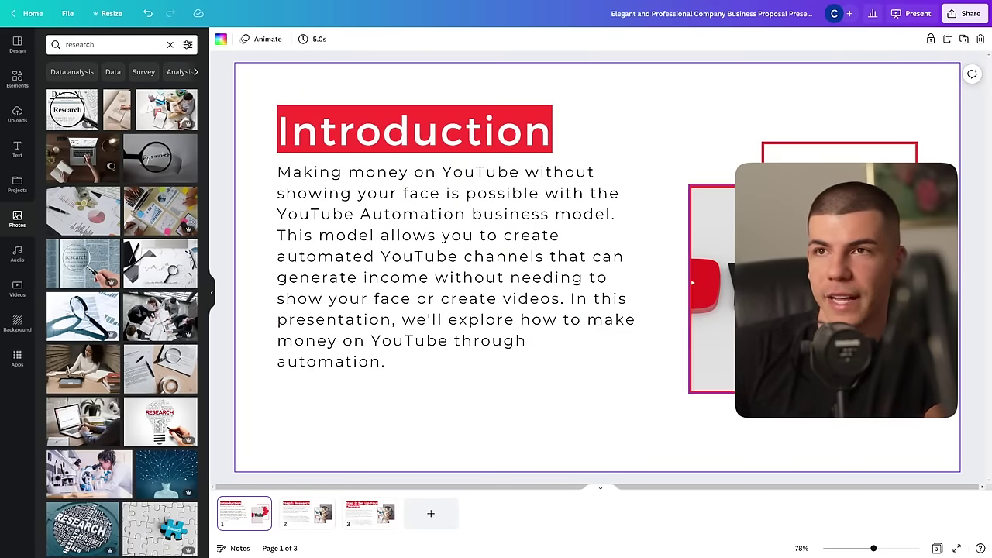
Step: Open the Share this design panel over the Introduction slide, showing link access settings
click(970, 14)
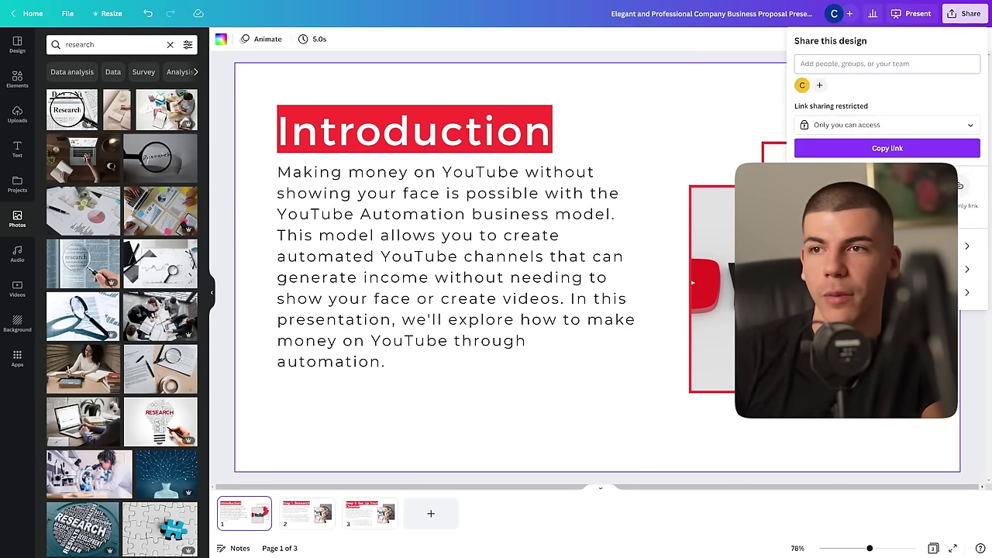
click(809, 186)
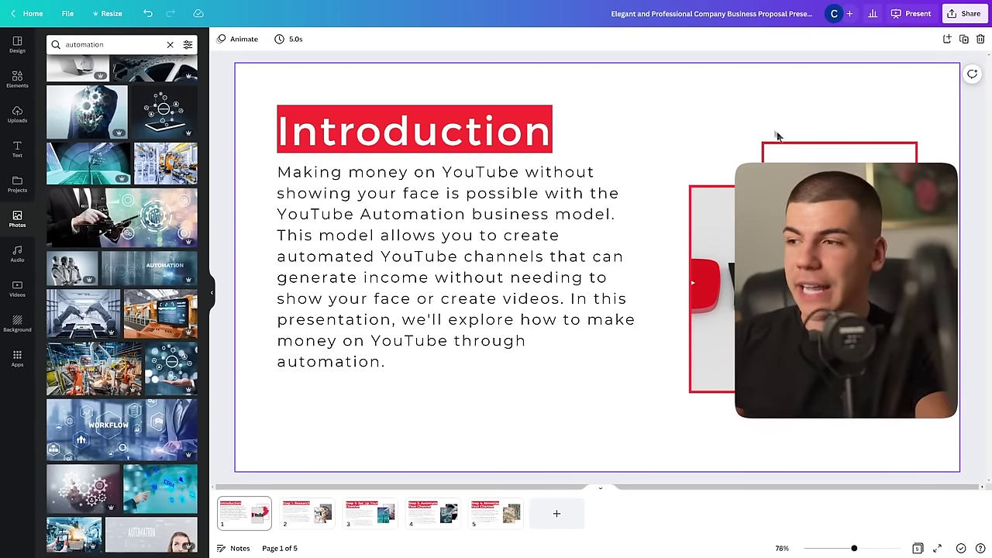
click(969, 14)
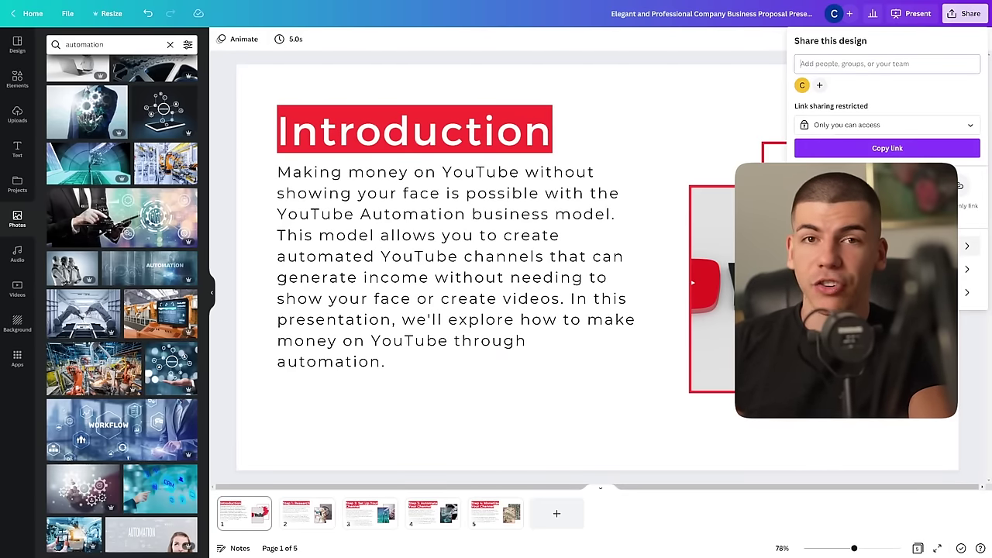
Step: Download all five pages as 1920 × 1080 JPG images at quality 80
click(819, 186)
click(887, 81)
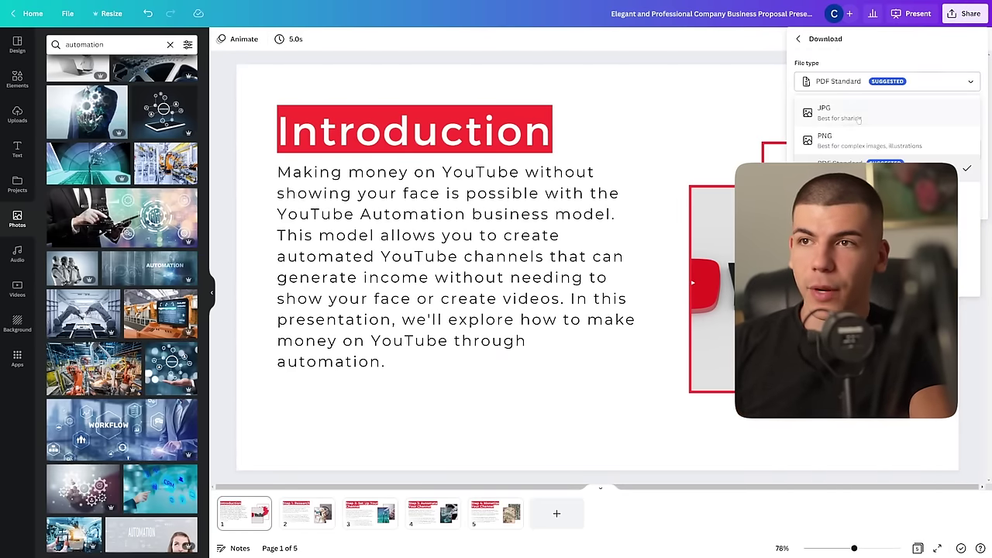
click(858, 117)
click(978, 197)
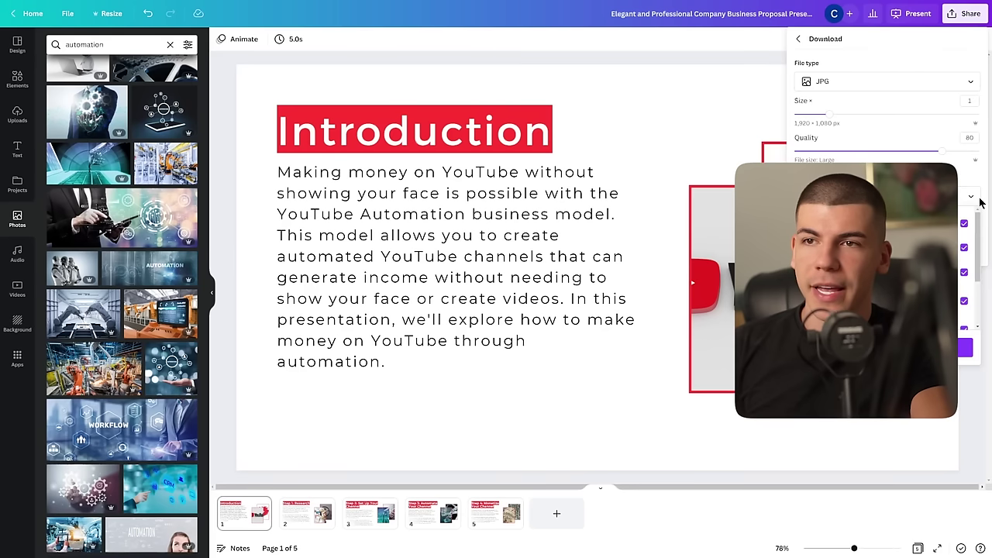
click(963, 224)
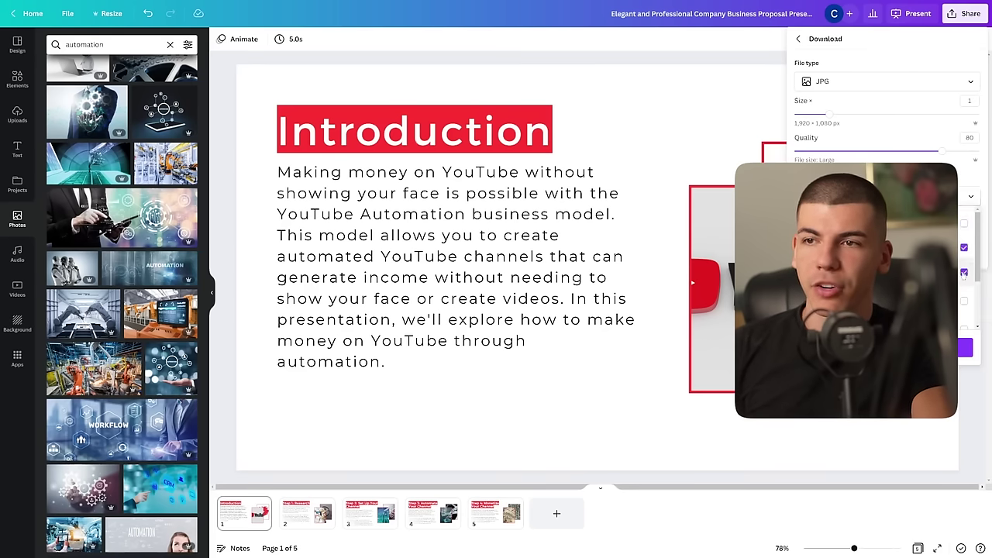
key(Escape)
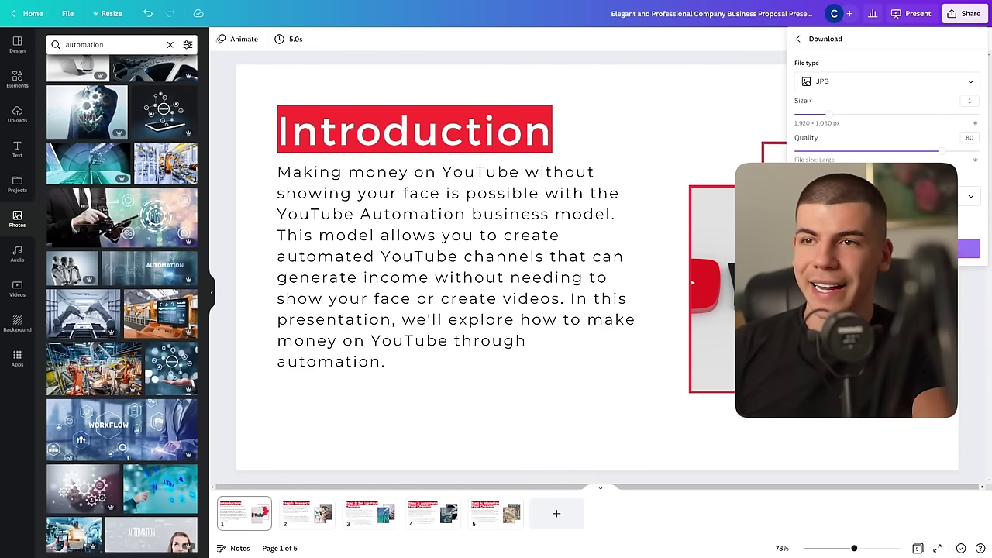
click(887, 248)
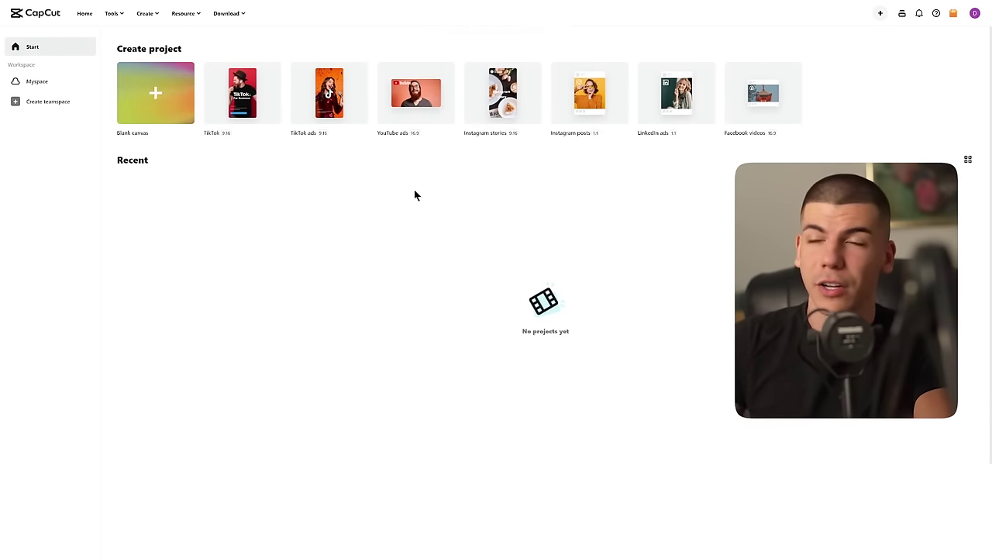
Step: Start a new CapCut YouTube ads project and get past the onboarding tips
click(431, 112)
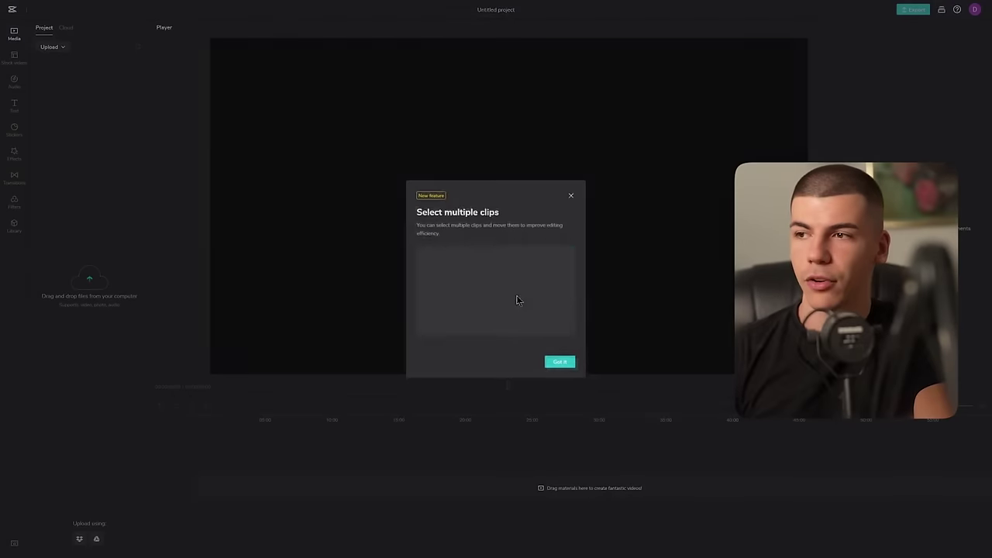
click(562, 363)
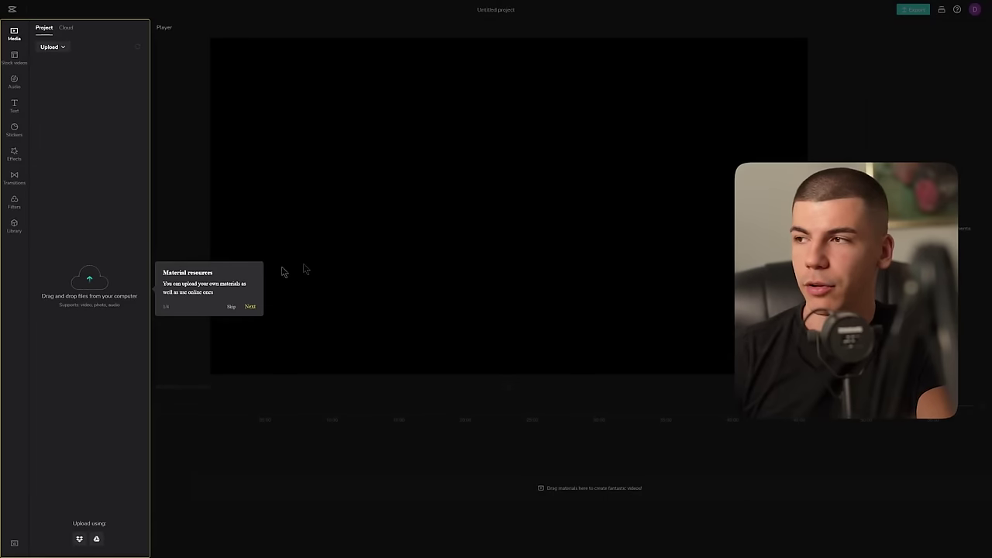
click(250, 306)
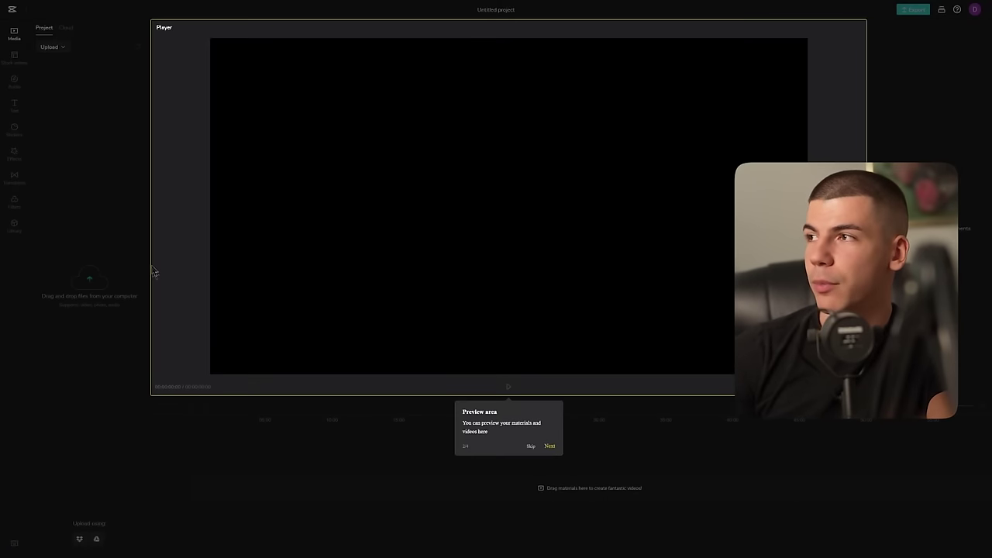
click(549, 446)
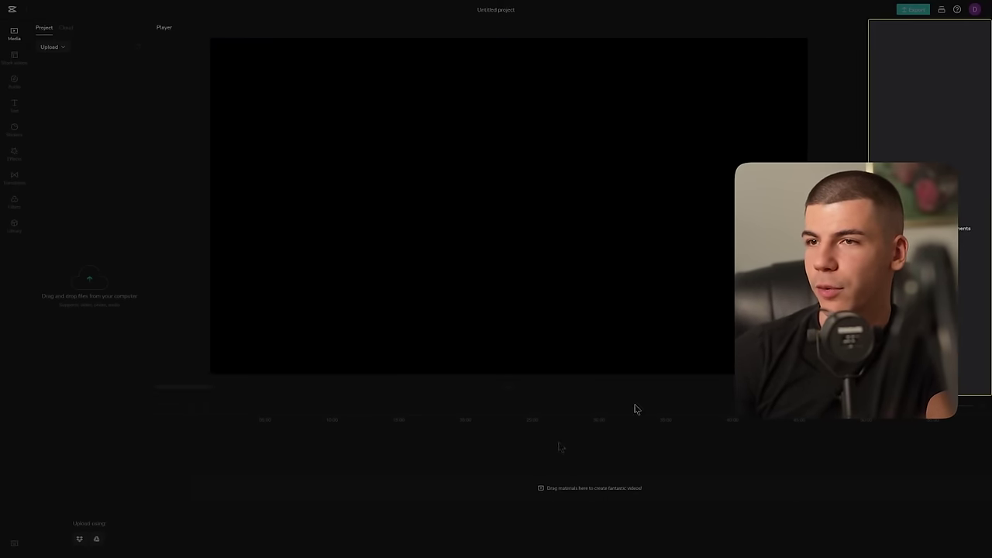
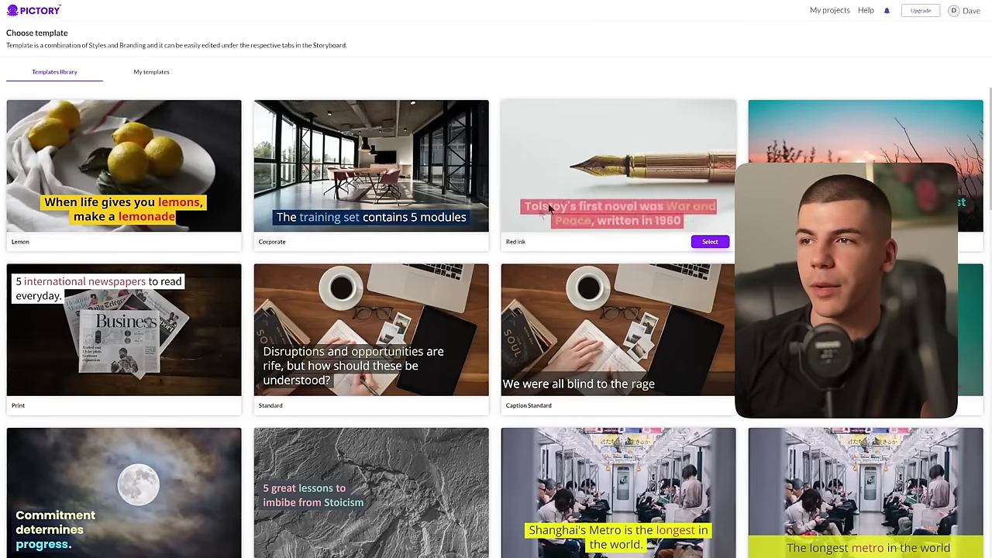
Step: Start a Pictory video project from the Red ink template in 16:9 format
click(709, 242)
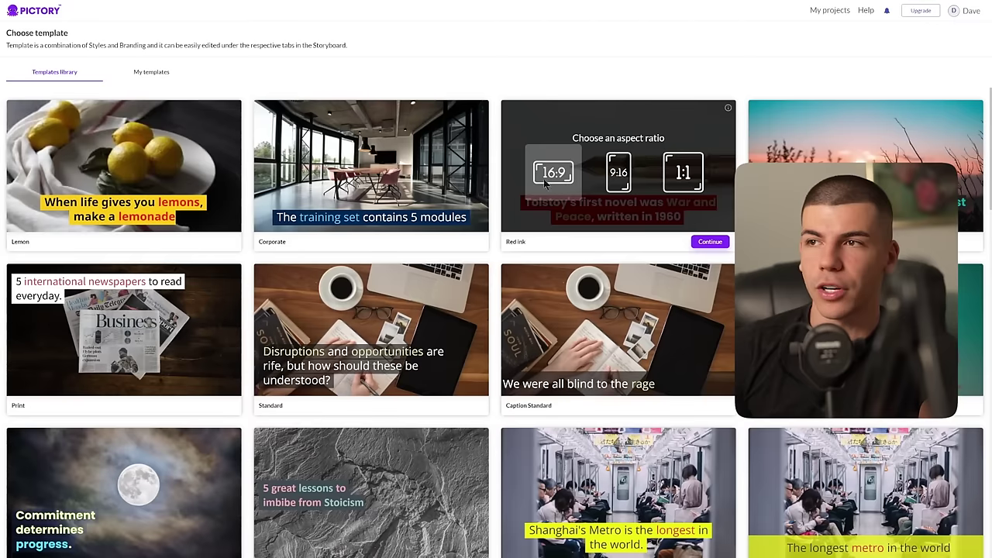
click(710, 243)
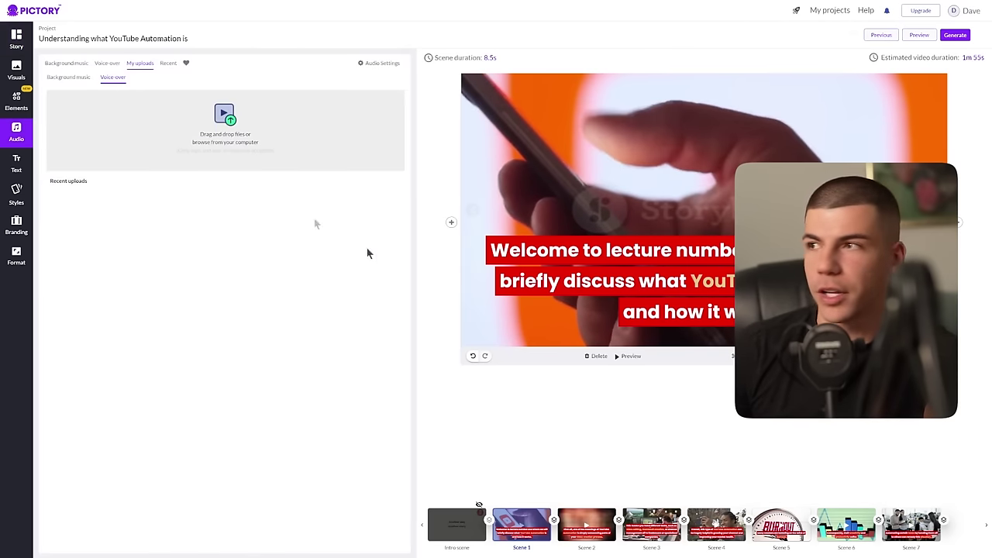
Step: Upload the synthesized voice-over mp3 and auto-sync it across the entire video
drag(367, 253, 252, 150)
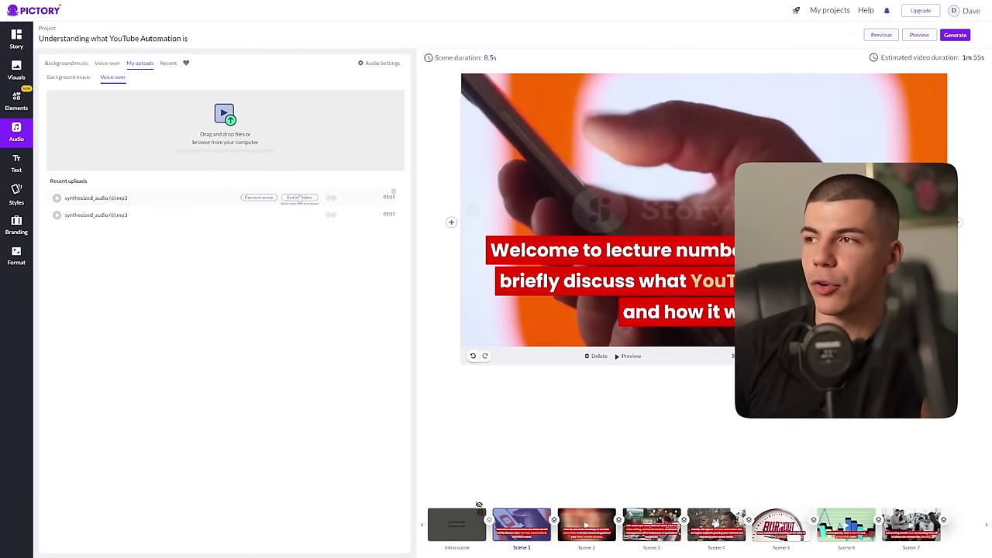
click(305, 198)
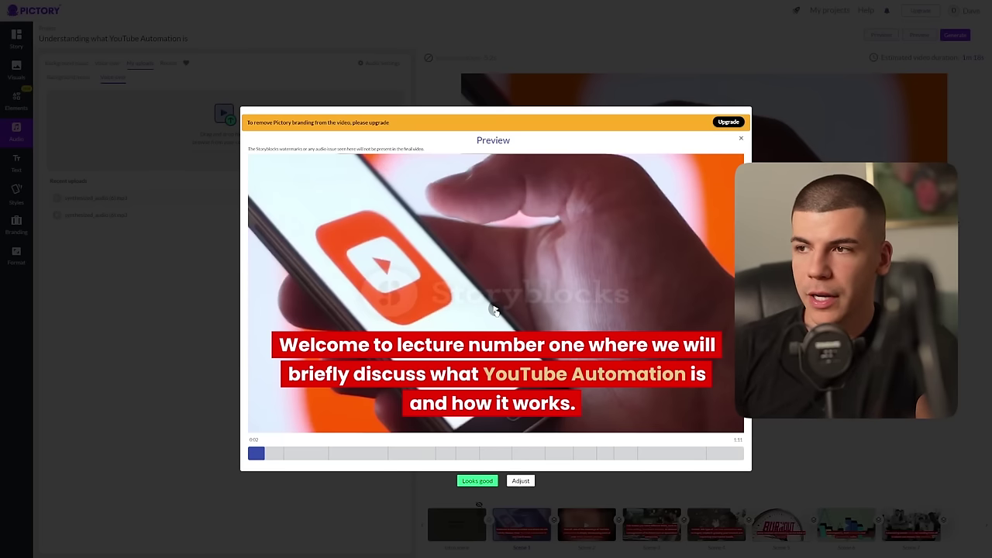
Step: Play the synced video preview through and approve it with Looks good
click(495, 310)
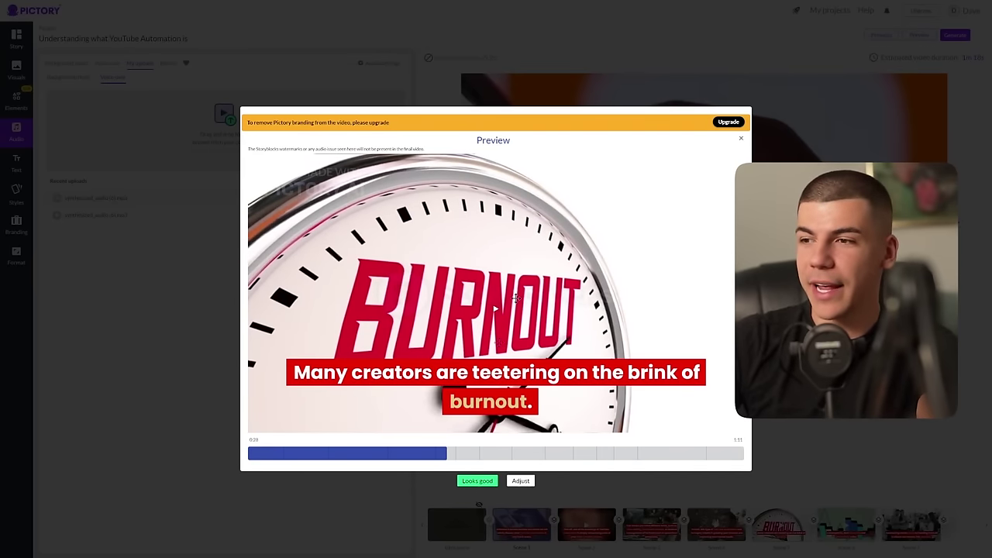
click(483, 482)
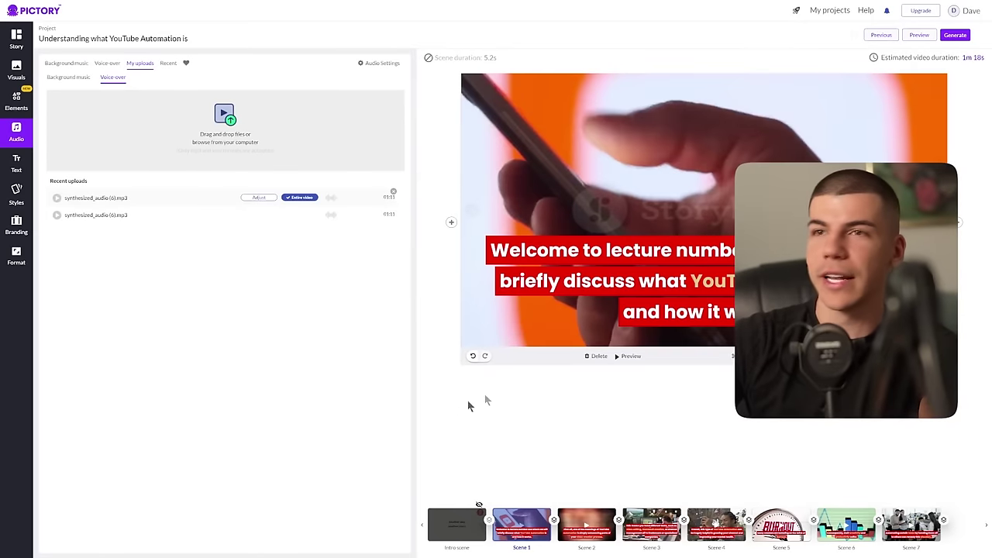
Step: Choose the Video output under Generate to render the finished project
click(966, 37)
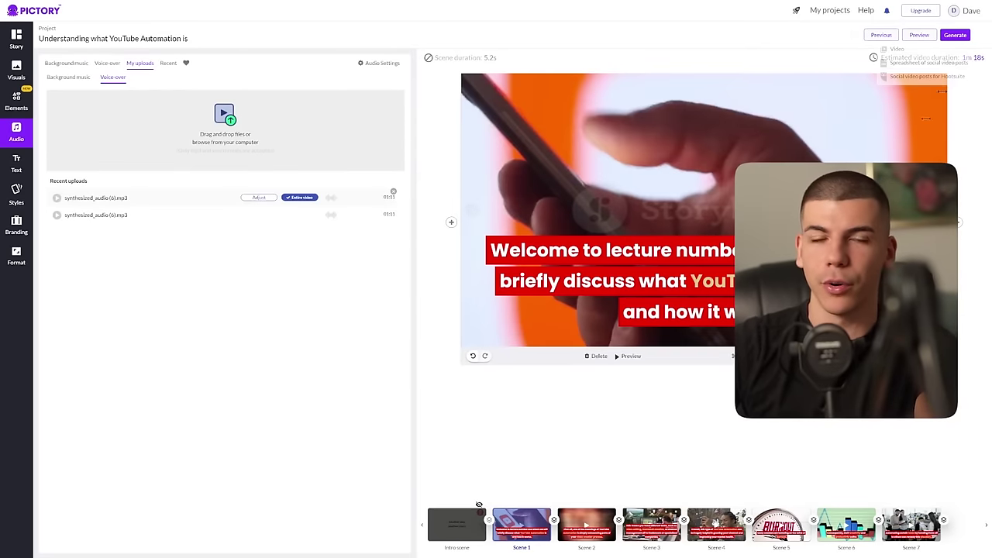
click(926, 62)
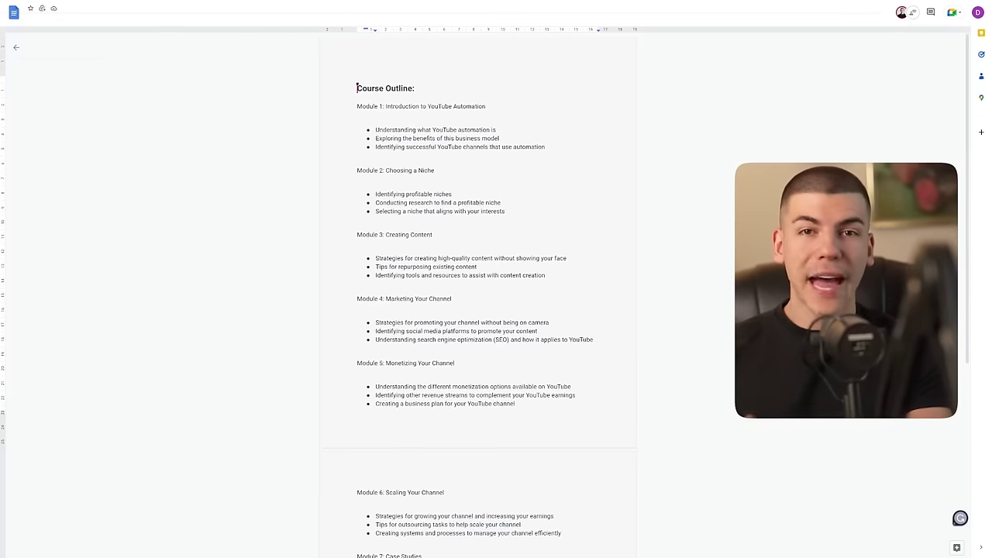
Step: Read through the modules of the Course Outline document in Google Docs
click(546, 146)
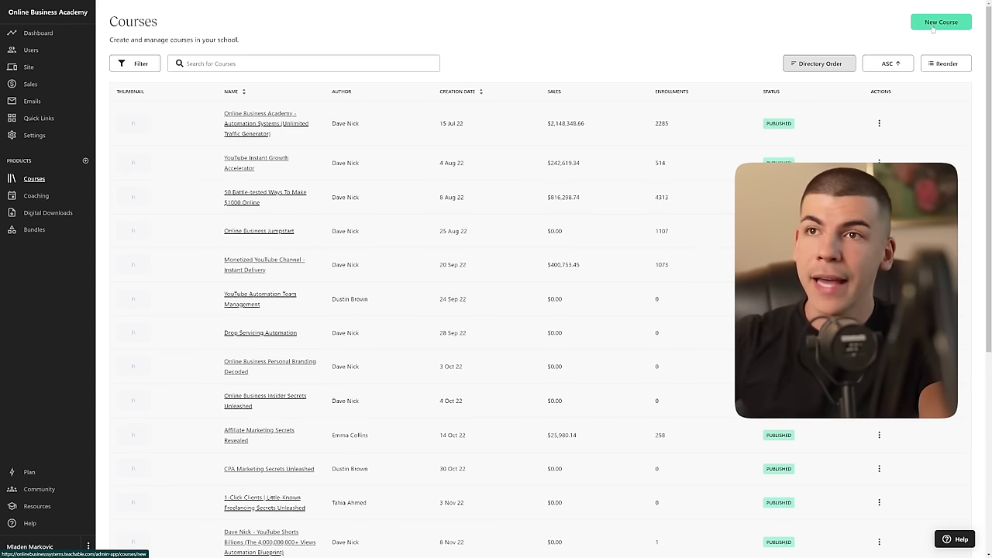
Step: Create a new Teachable course titled 'How to Make Money on YouTube Without Showing Face'
click(932, 28)
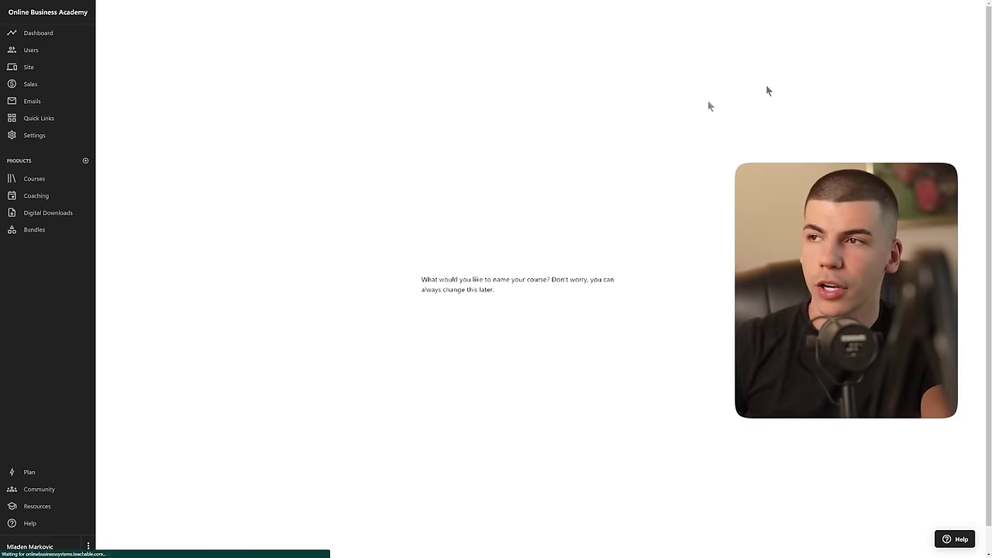
click(475, 265)
text(M)
text(ake Money on)
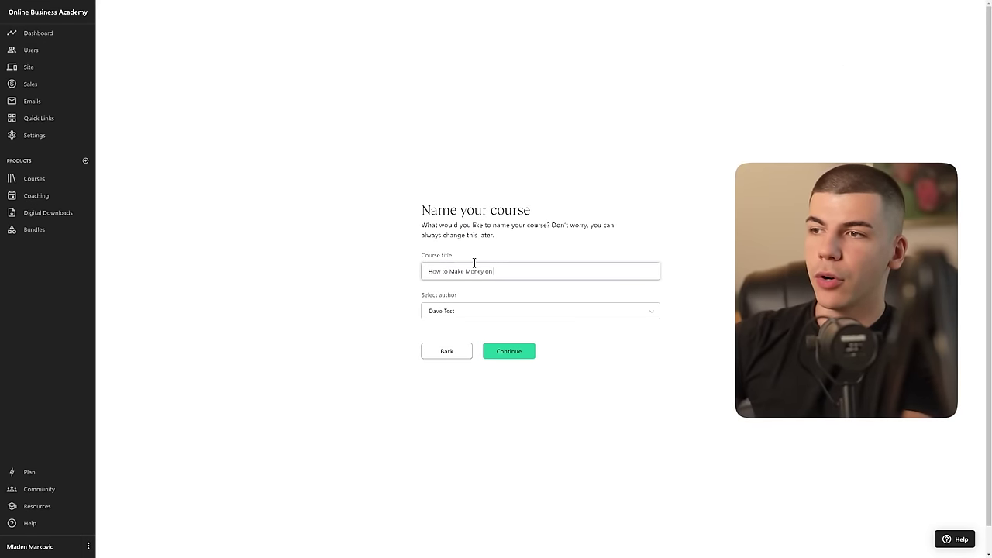
text( YouTube Without a Following)
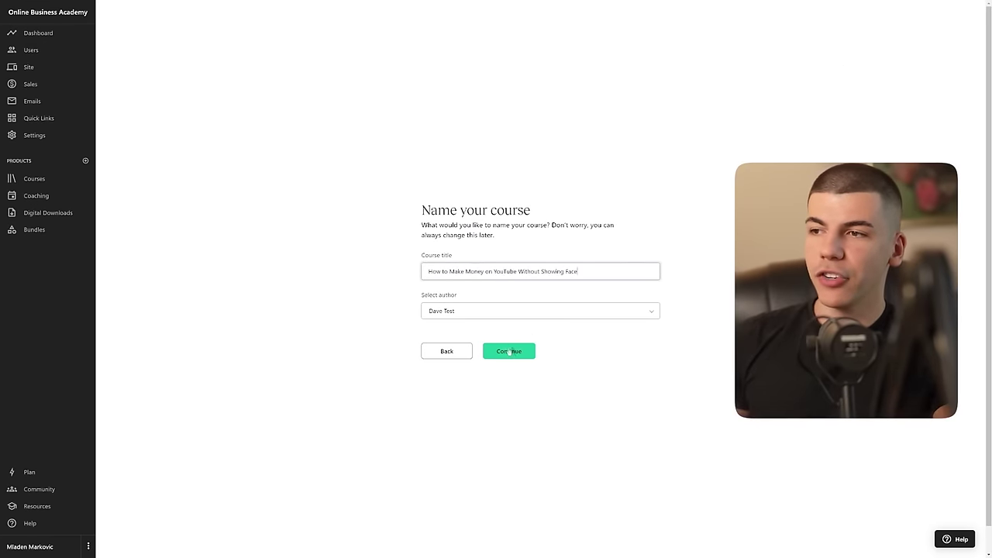
click(505, 349)
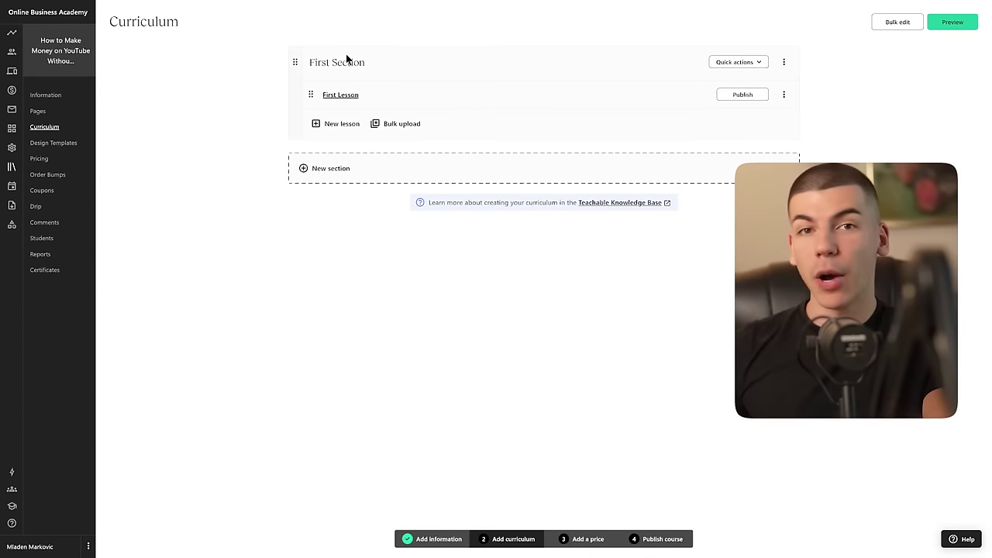
Step: Rename the first section to the Module 1 heading pasted from the outline
click(783, 62)
click(765, 81)
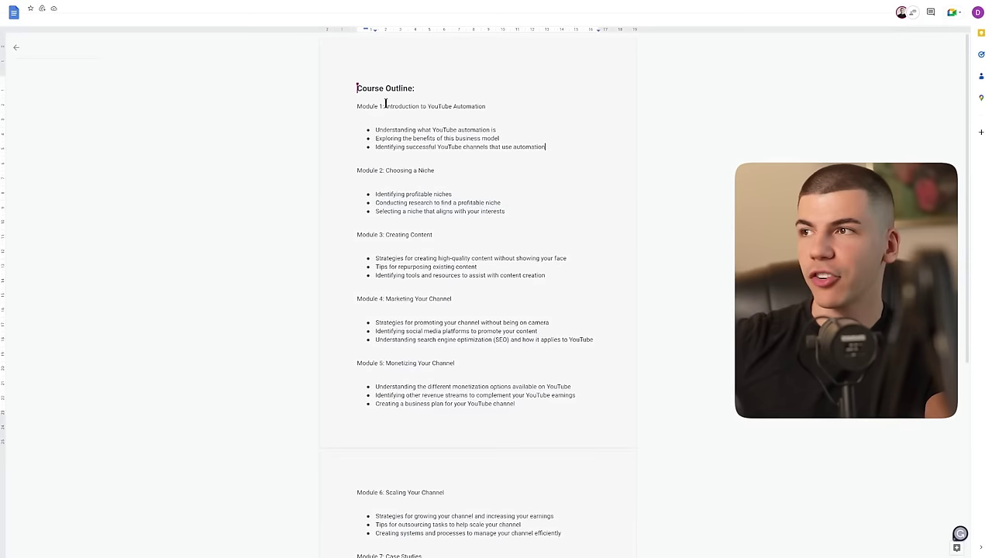
drag(486, 106, 347, 114)
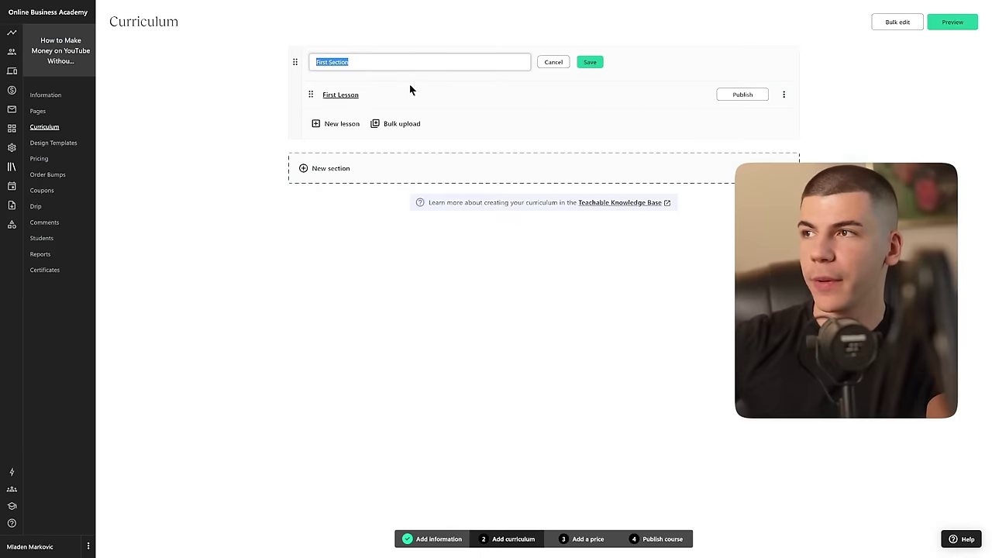
text(Module 1: Introduction to YouTube Automation)
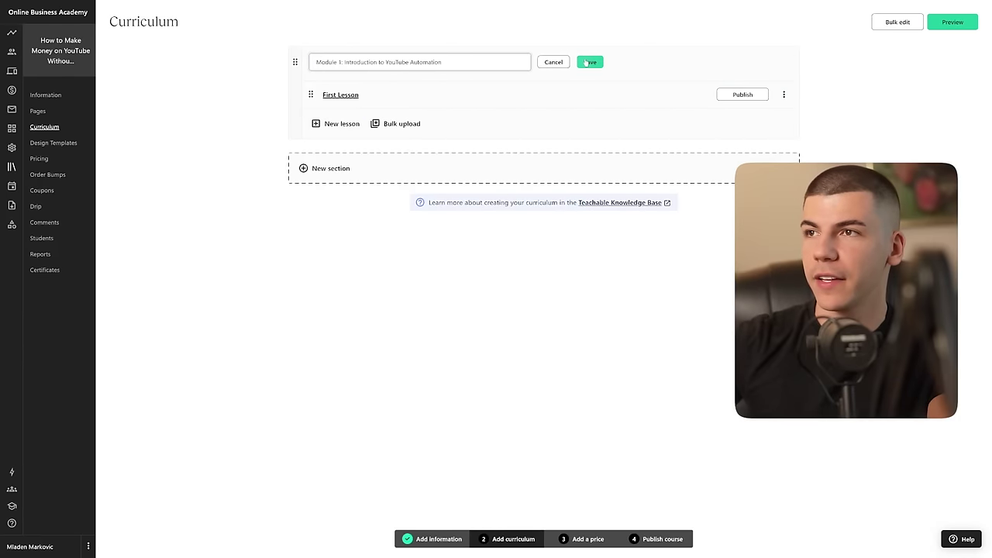
click(589, 59)
Step: Rename the first lesson to Module 1's first outline bullet
click(784, 94)
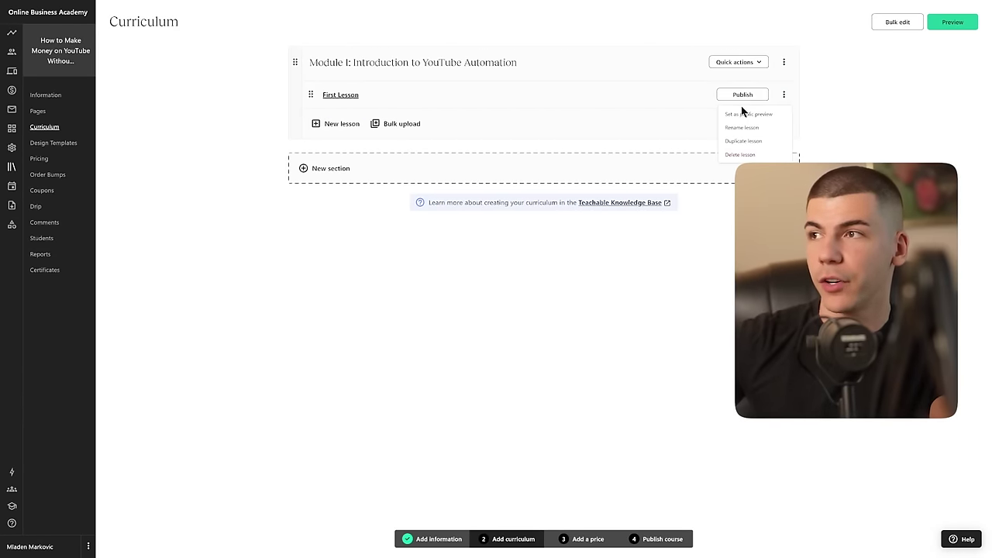
click(750, 128)
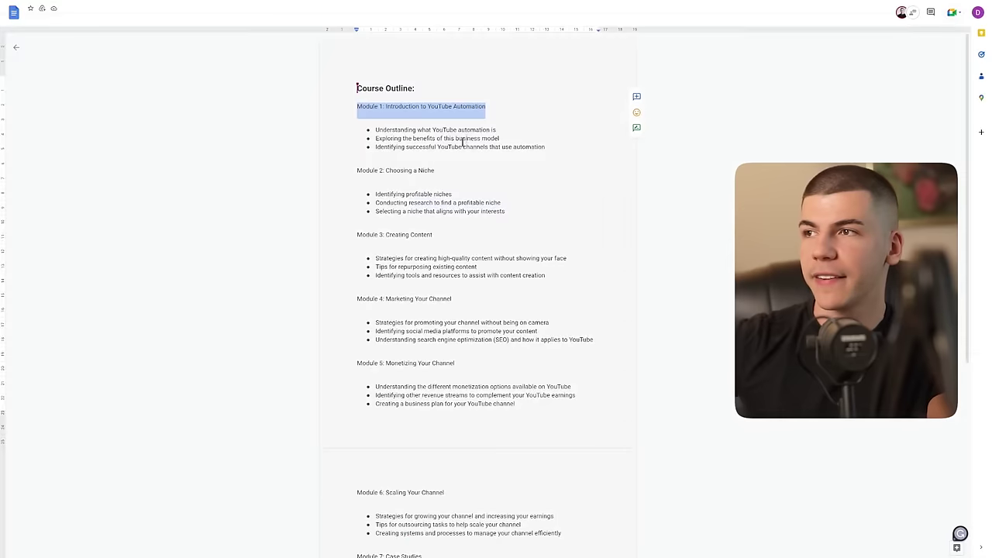
drag(496, 130, 376, 130)
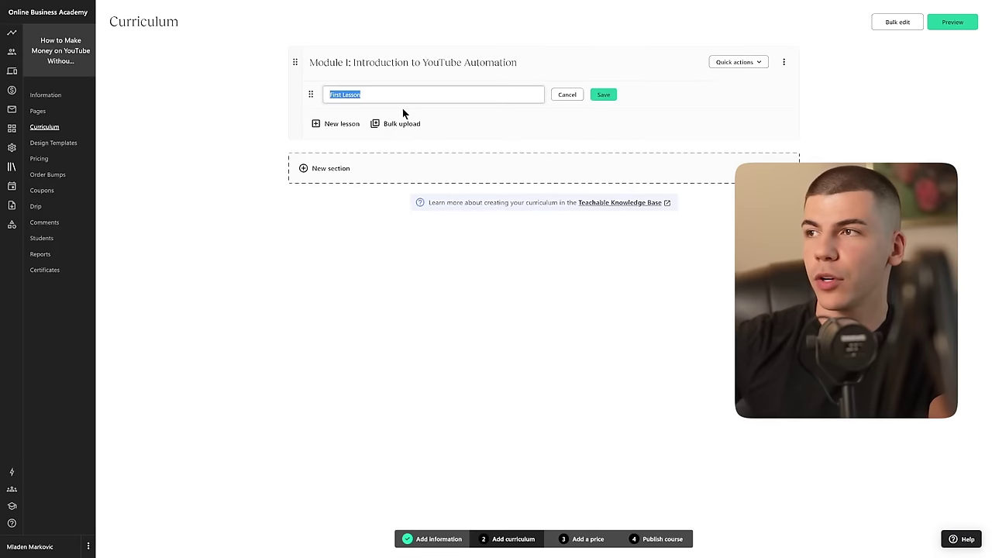
text(Understanding what YouTube automation is)
key(Return)
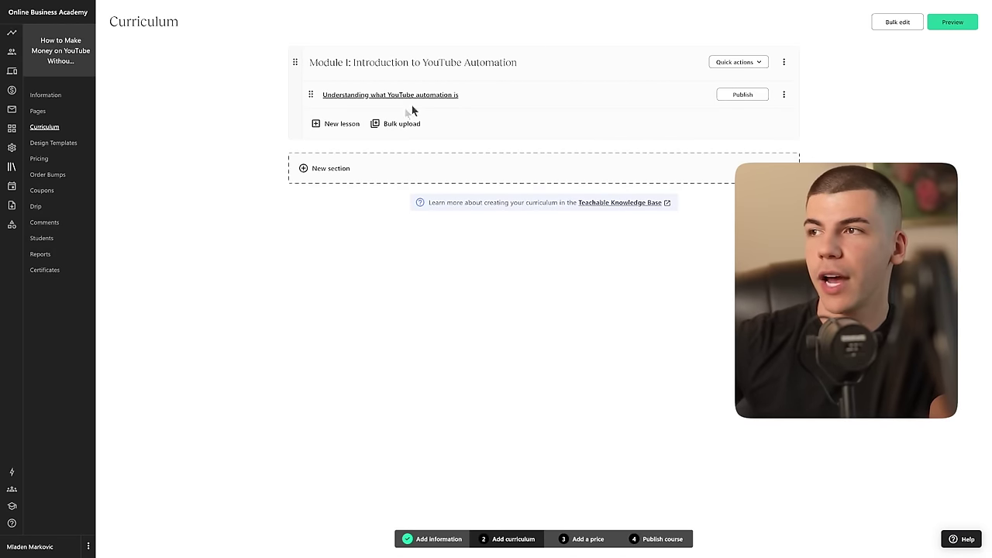
Step: Add a second lesson named 'Exploring the benefits of this business model'
click(338, 124)
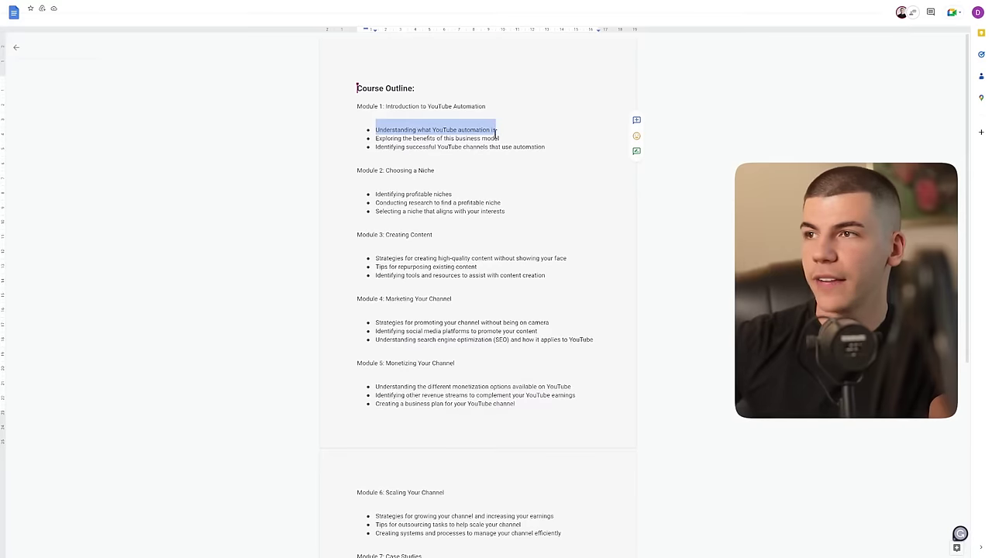
drag(499, 138, 375, 138)
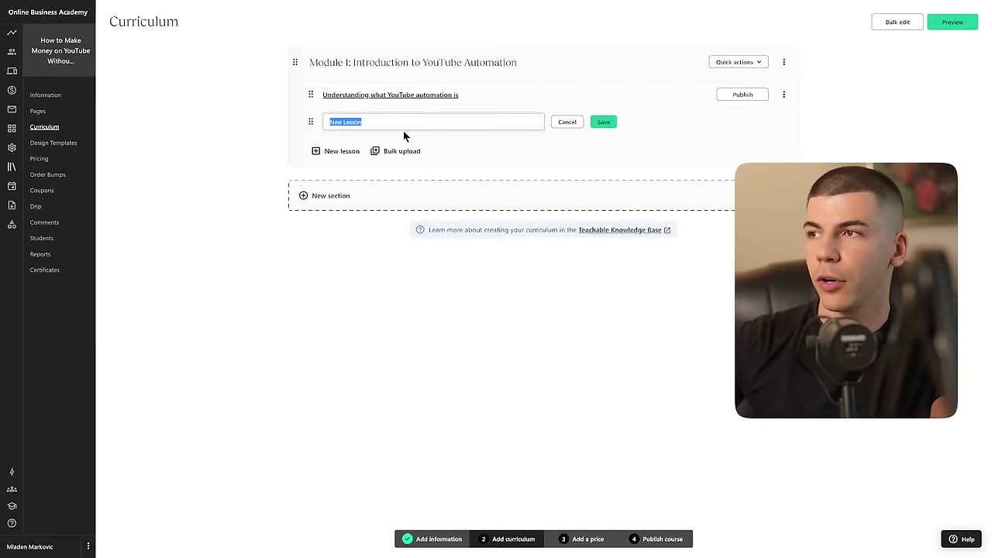
text(Exploring the benefits of this business model)
key(Return)
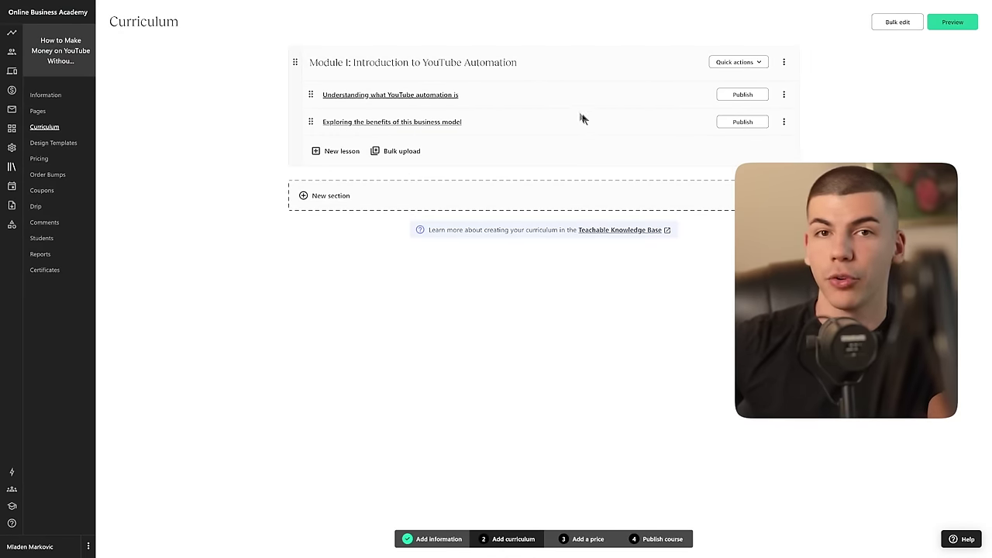
click(784, 94)
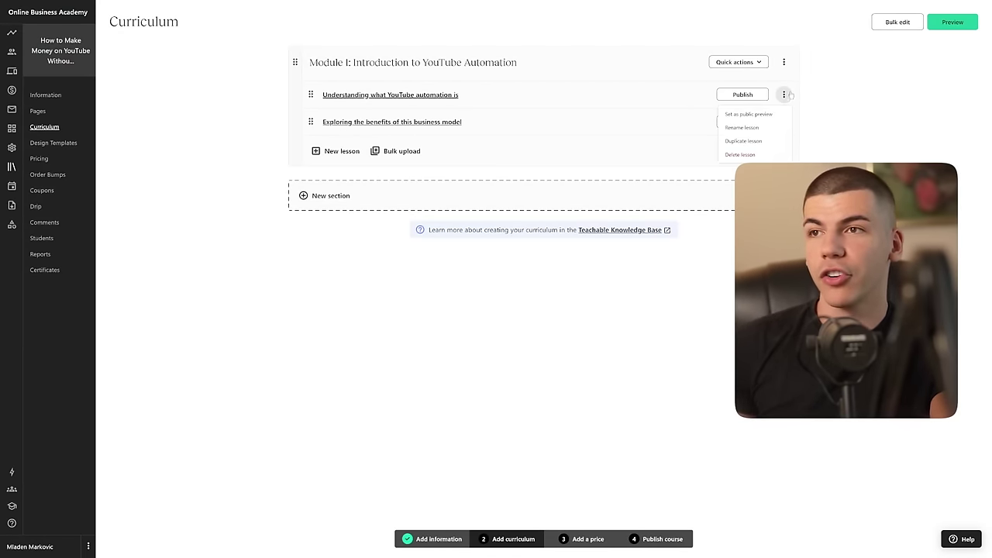
click(784, 94)
click(400, 95)
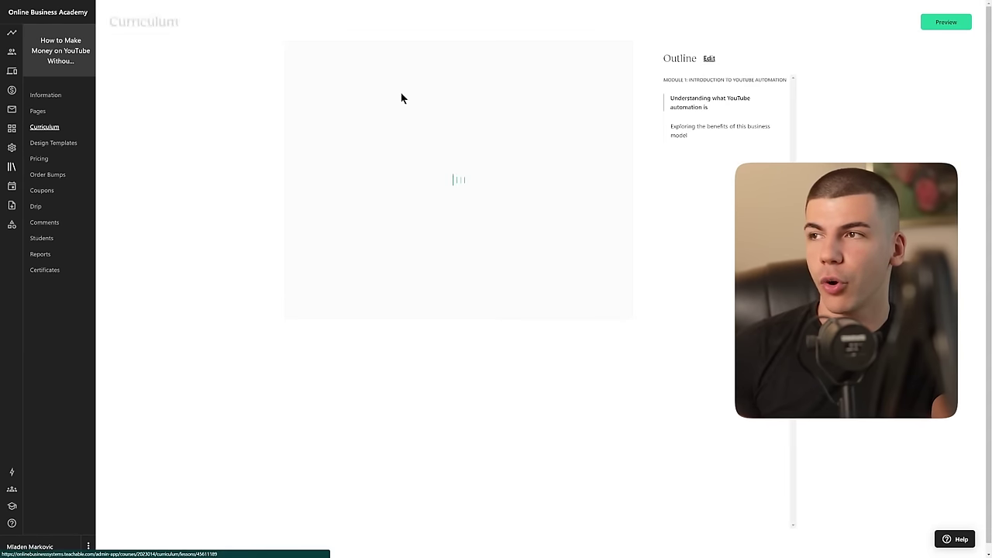
Step: Upload UnderstandingwhatYou.mp4 as a video in the first lesson
click(454, 196)
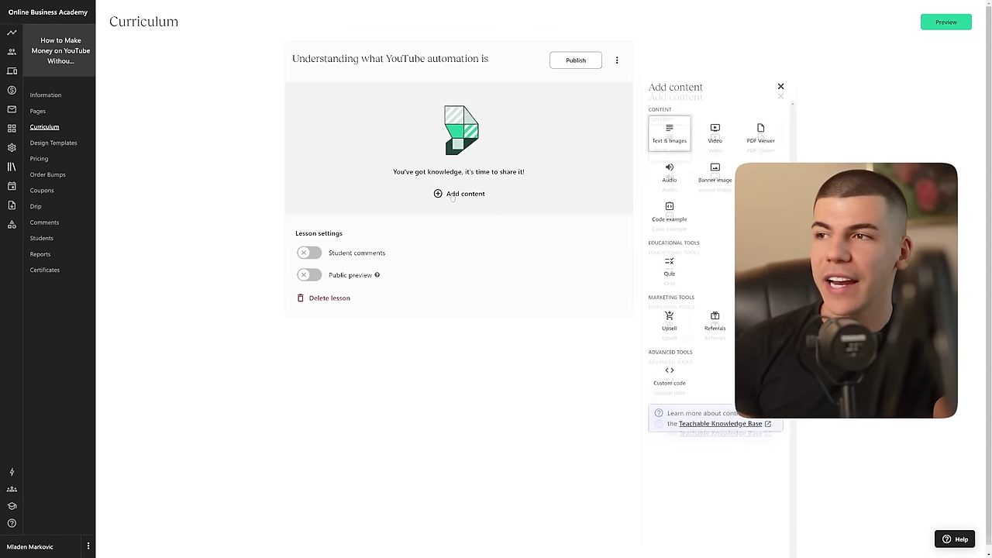
click(714, 111)
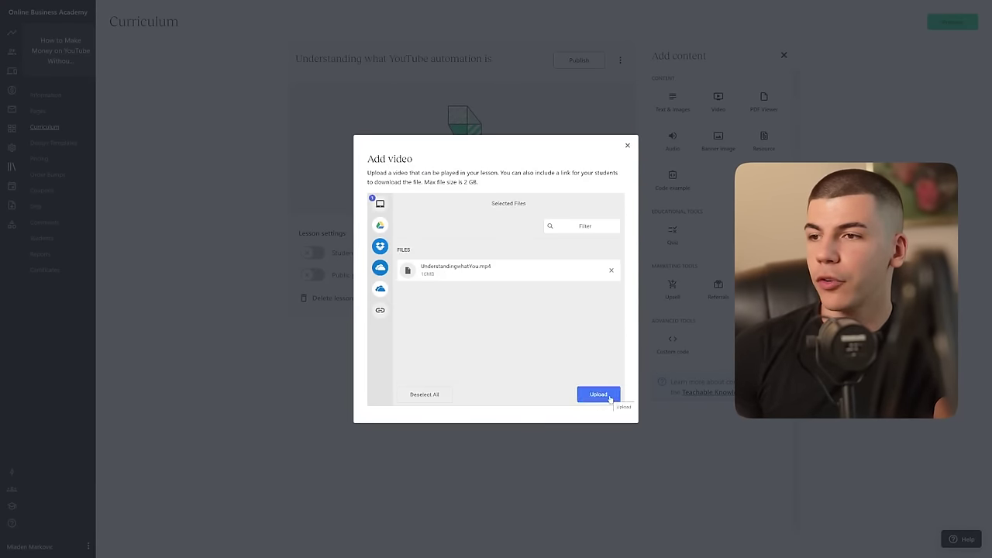
click(604, 394)
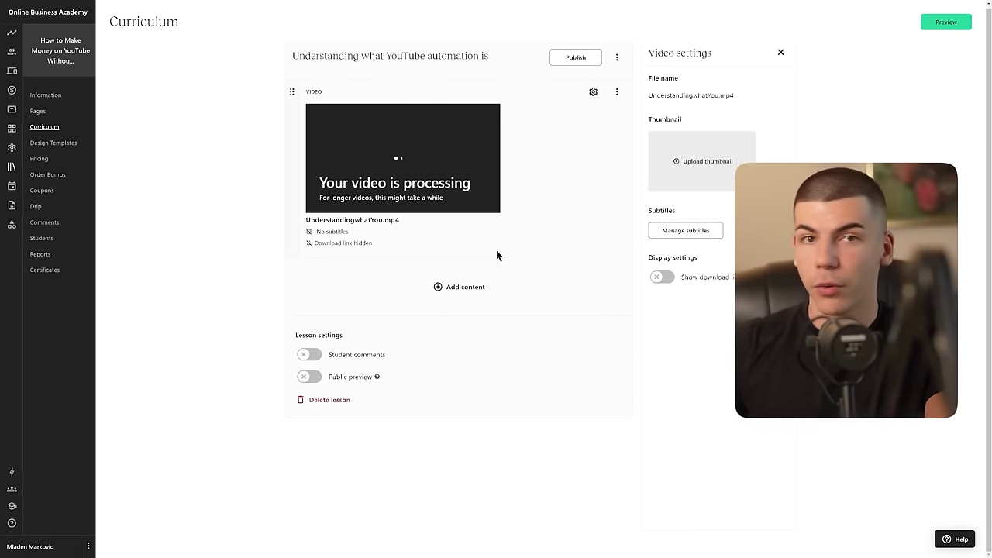
click(454, 293)
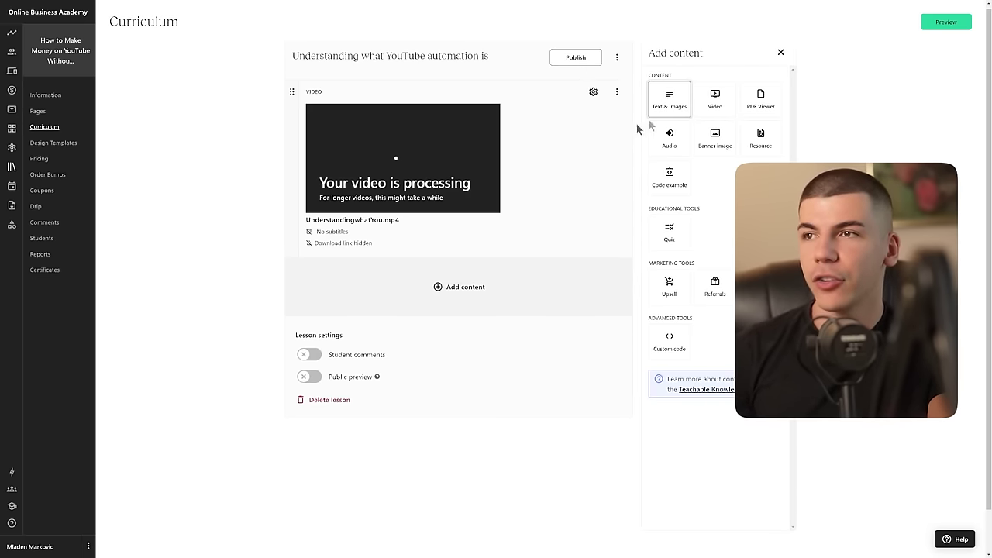
Step: Add a text block reading 'Here's How I Actually Make $700/Day with YouTube Automation (Automation Systems)'
click(668, 96)
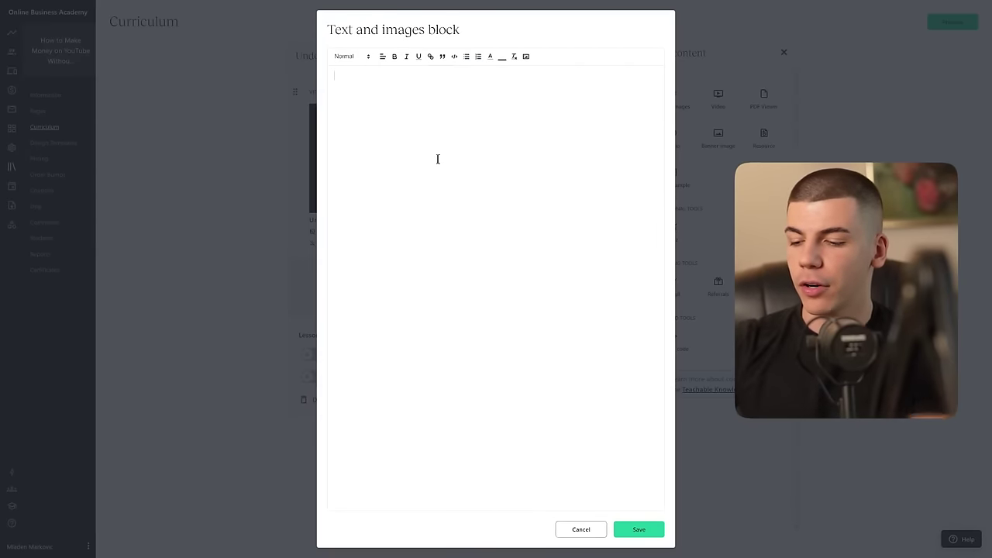
text(Click Here)
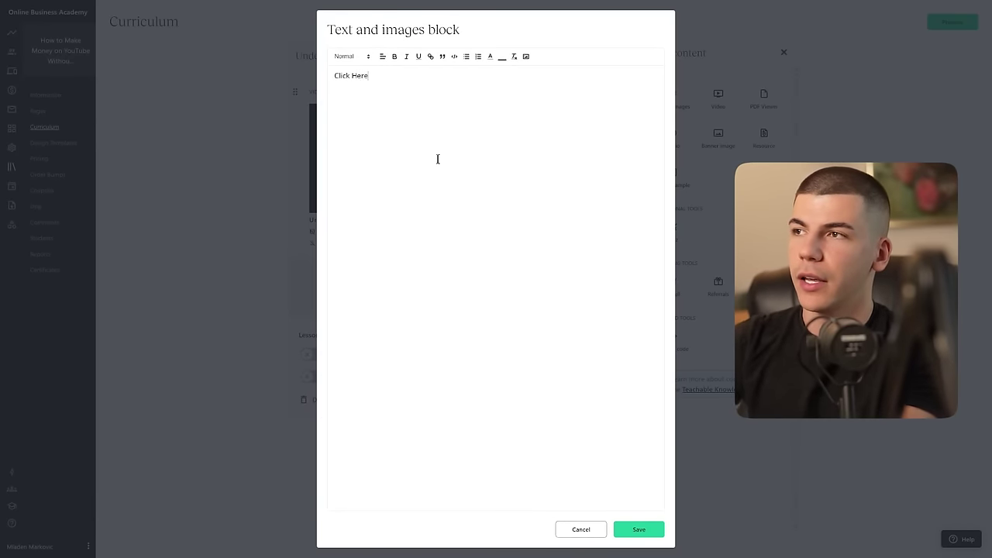
text( to Learn More About How to Start a Succes)
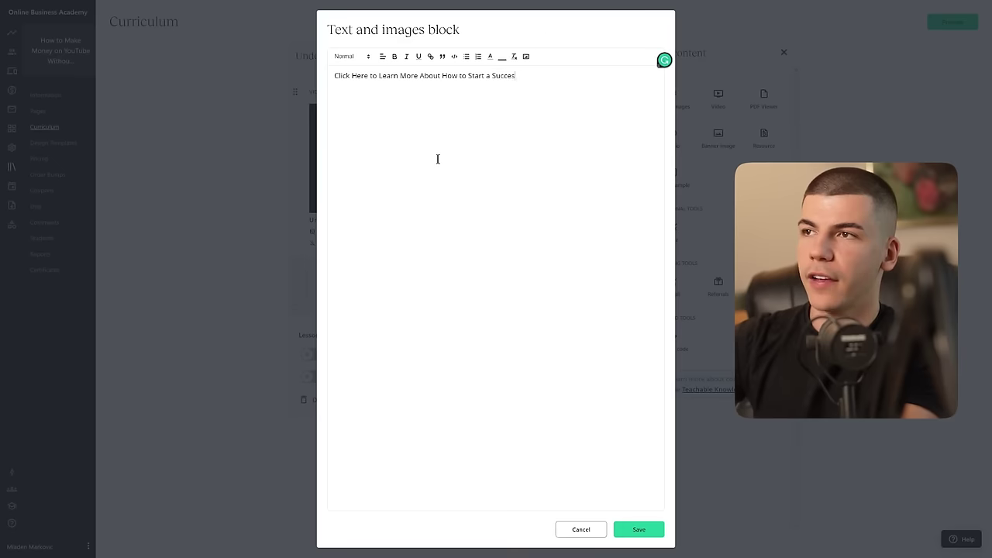
text(sful Busi)
key(ctrl+a)
key(BackSpace)
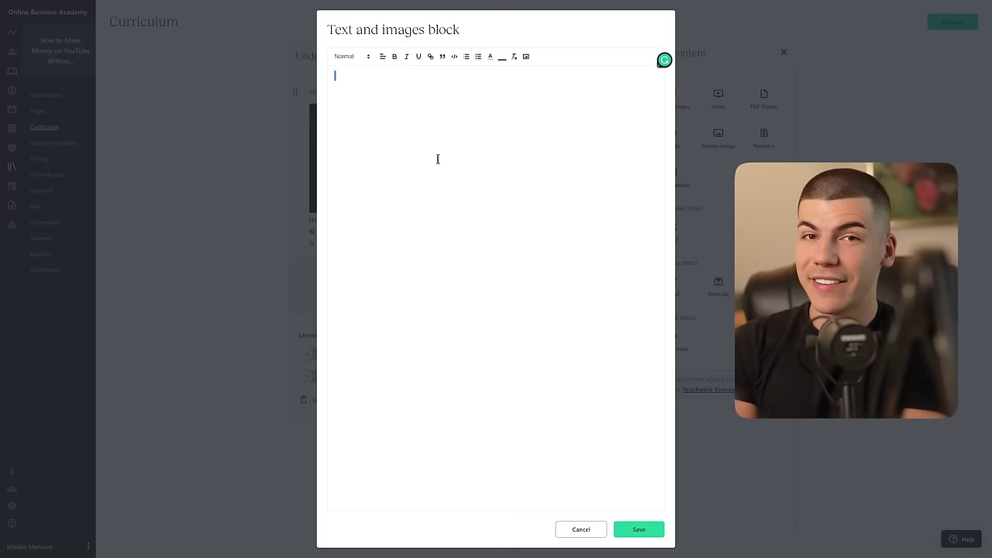
text(Here's How I Actual)
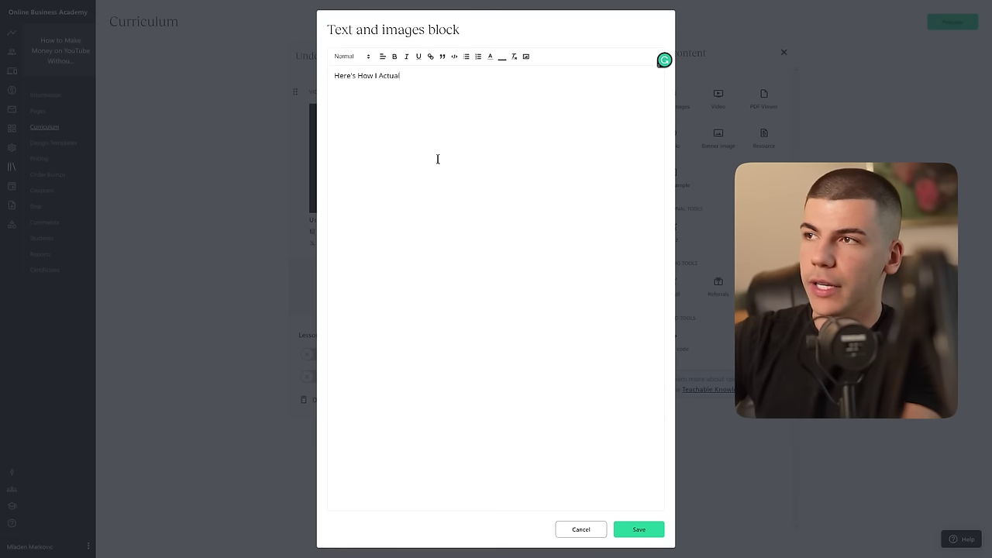
text(ly Make $700/Day with YouTube Automation ())
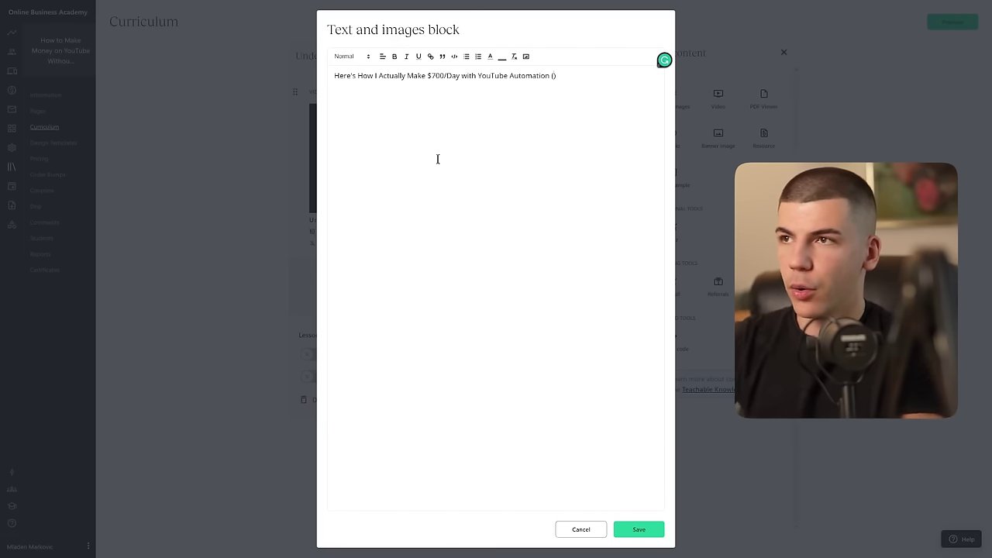
text(Aut)
text(omation Systems)
Step: Make the heading bold, link it to the pasted URL, save, and move it above the video
key(ctrl+a)
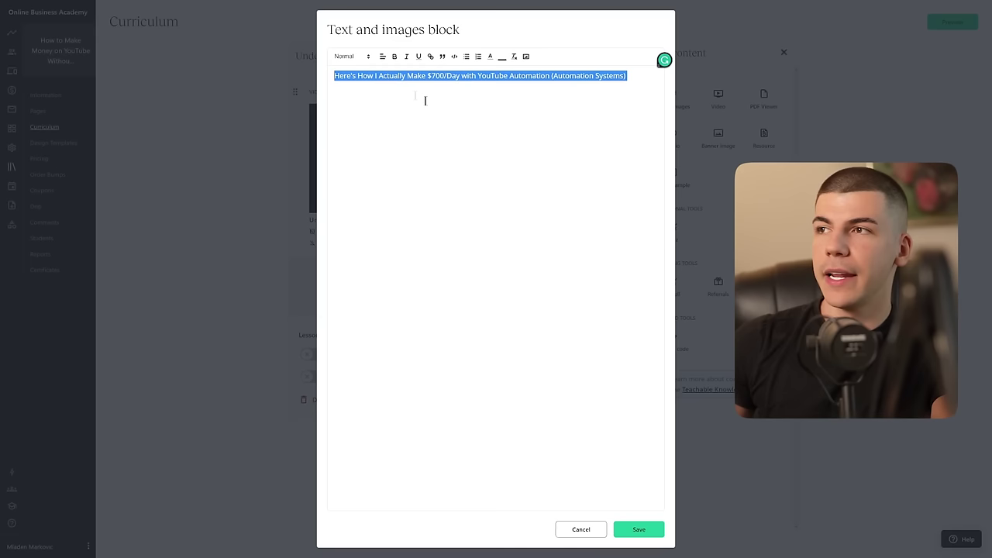
click(395, 56)
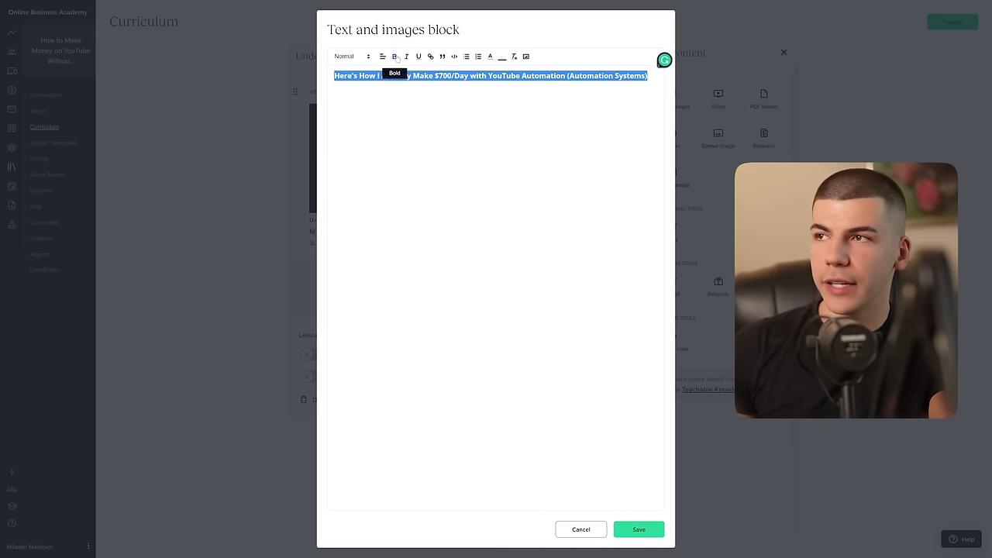
click(430, 56)
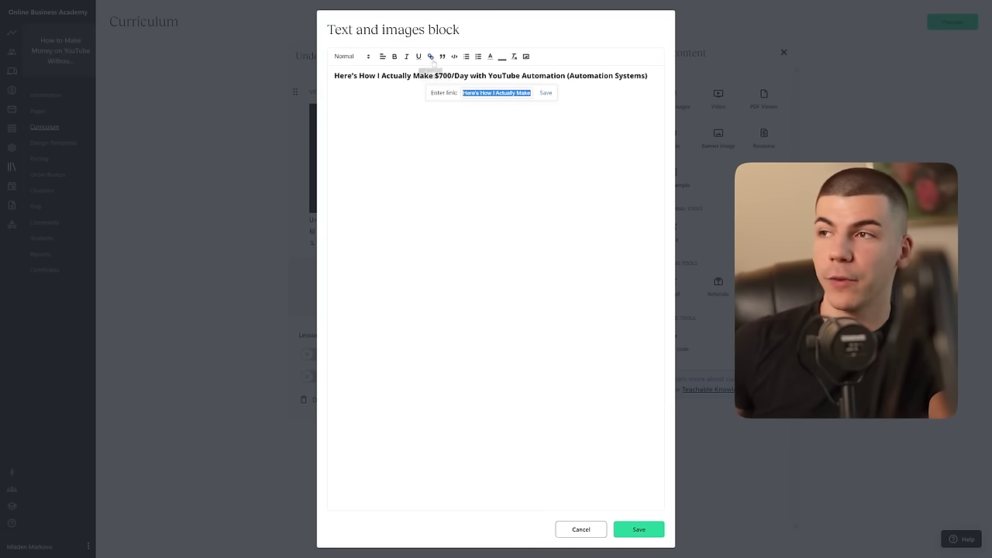
triple_click(499, 93)
key(ctrl+v)
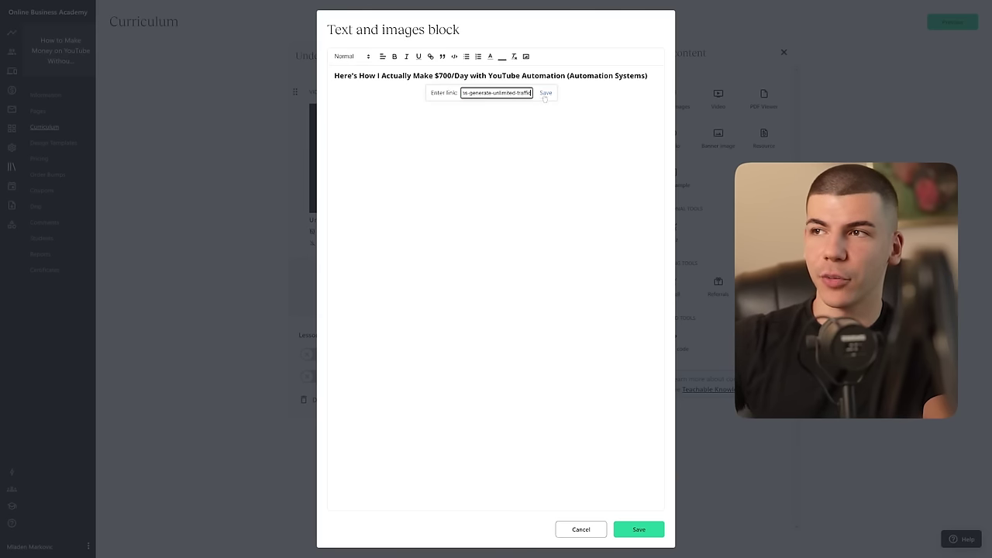
click(545, 93)
click(639, 529)
drag(291, 267, 299, 108)
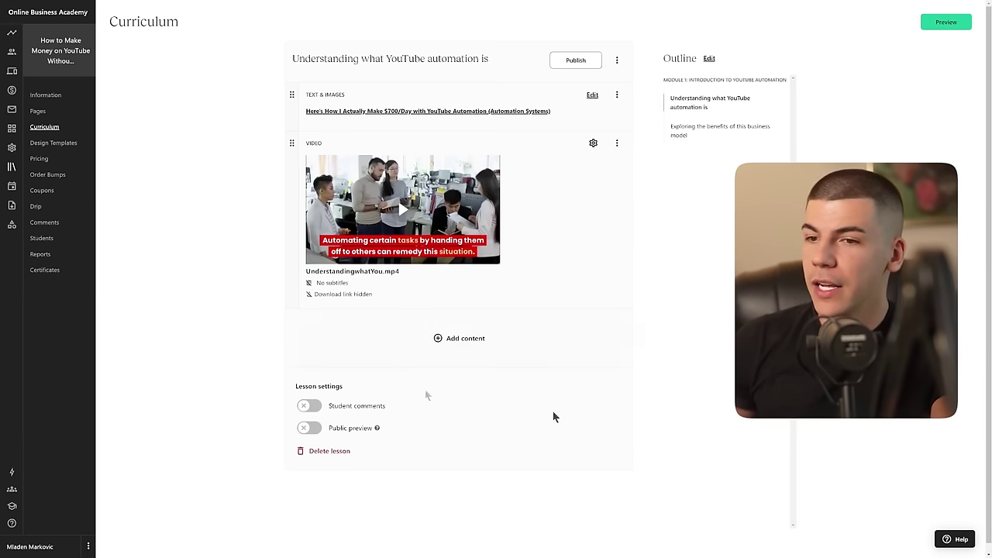
scroll(679, 376, down, 1)
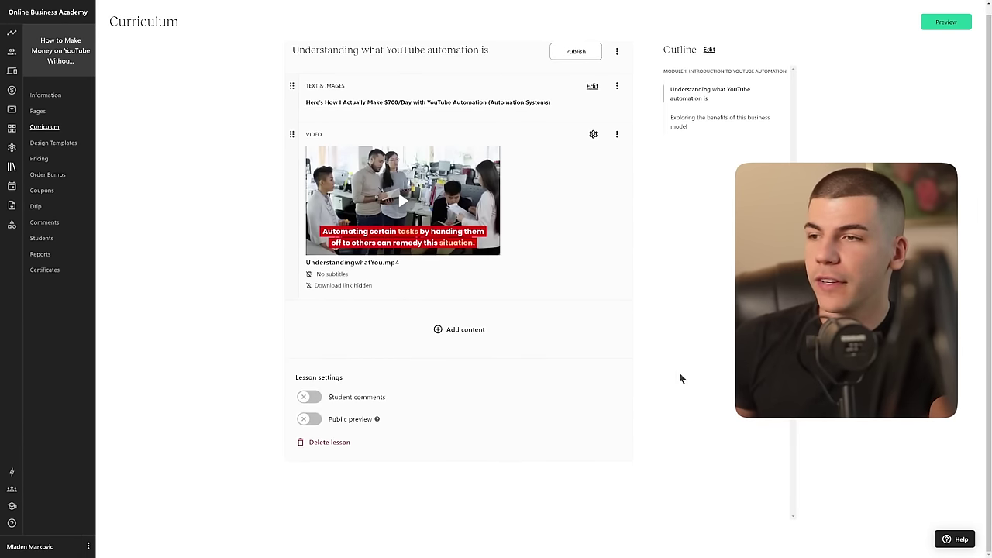
Step: Add a new curriculum section named 'Module 2: Choosing a Niche'
click(44, 126)
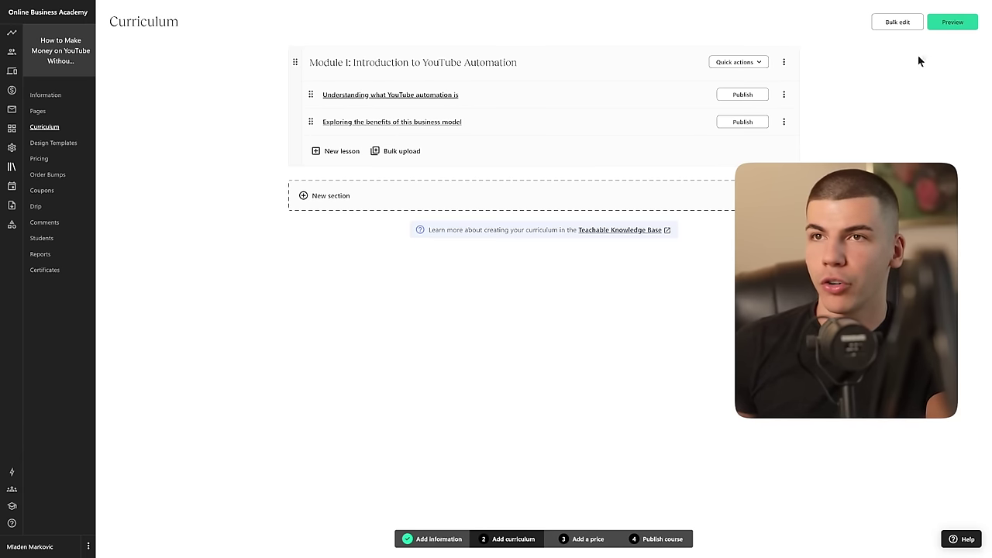
click(330, 196)
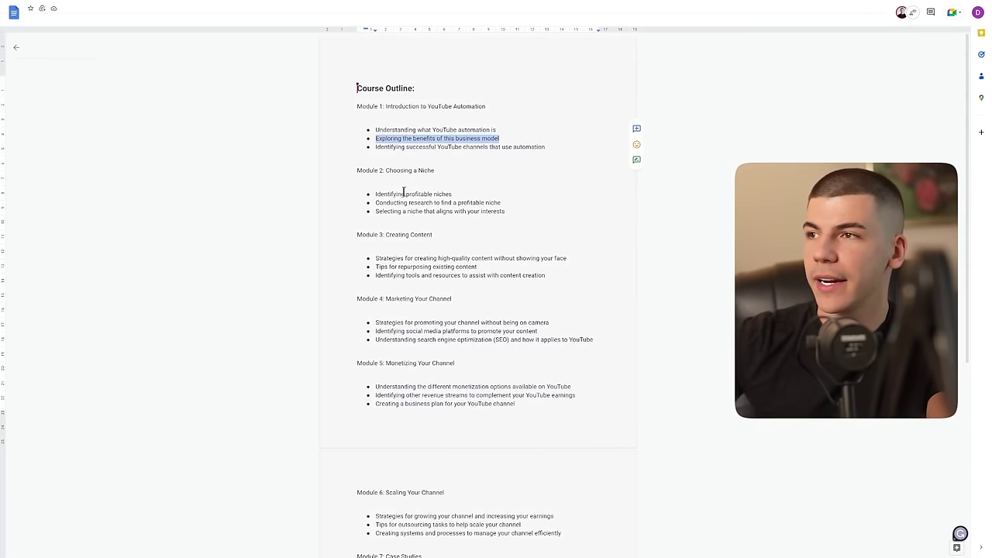
click(484, 174)
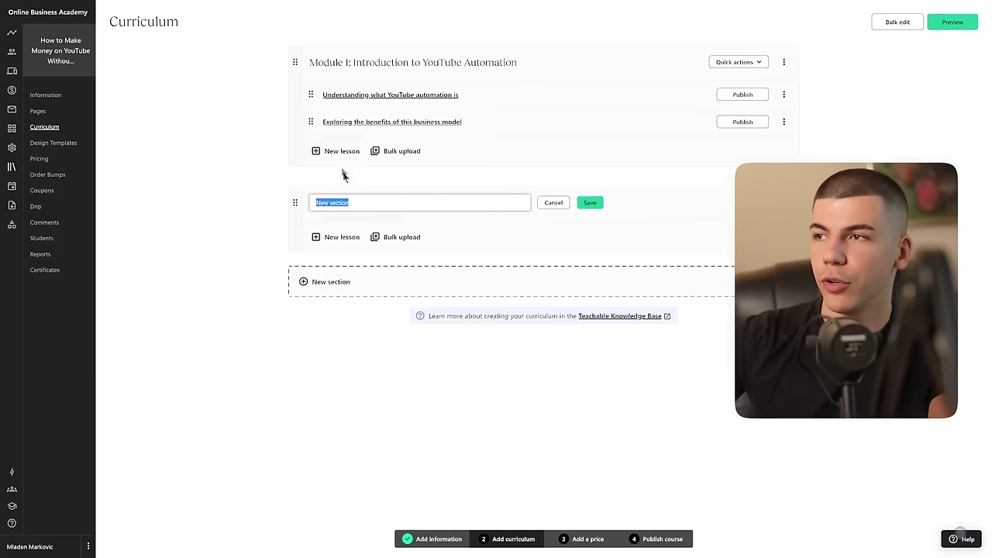
text(Module 2: Choosing a Niche)
click(593, 202)
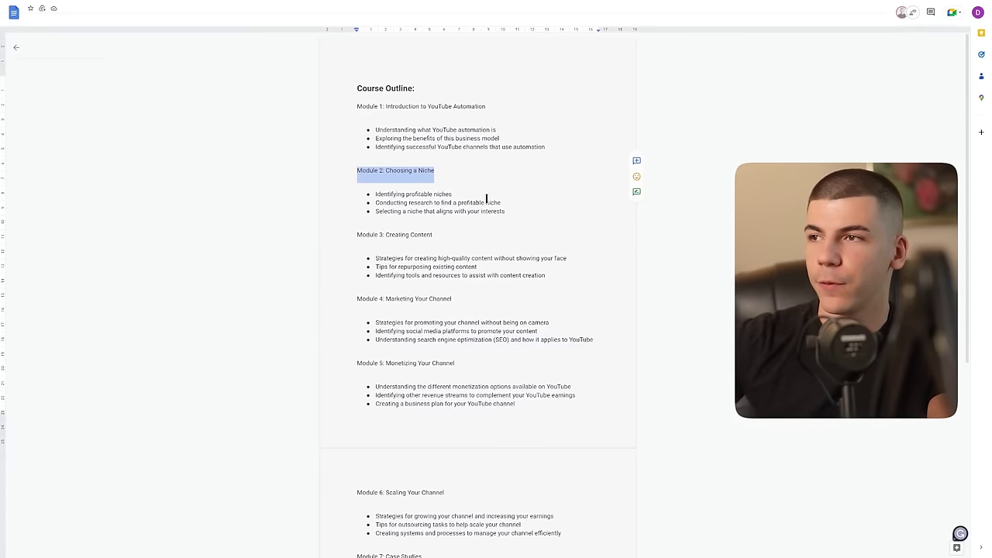
Step: Add lessons 'Identifying profitable niches' and 'Conducting research to find a profitable niche' to Module 2
drag(452, 194, 376, 194)
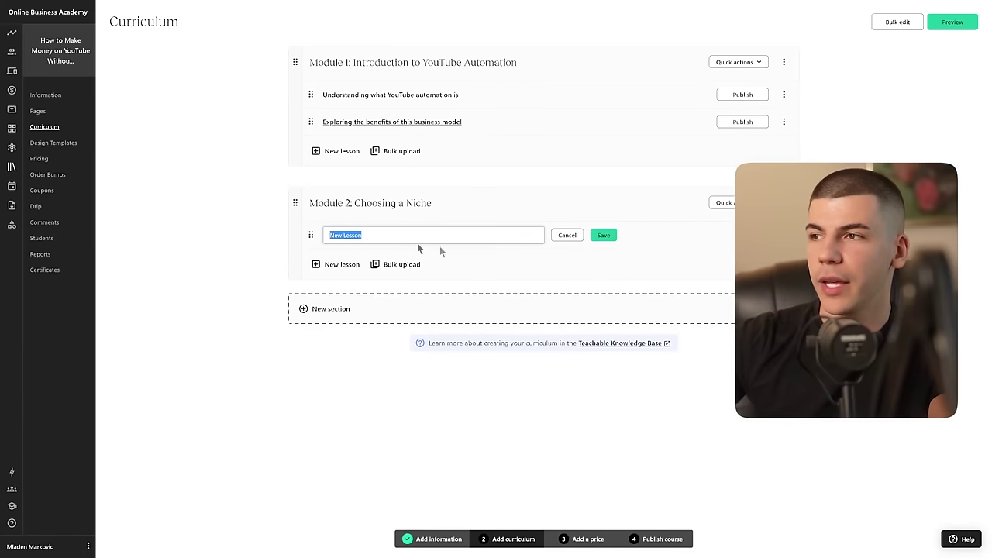
text(Identifying profitable niches)
click(602, 234)
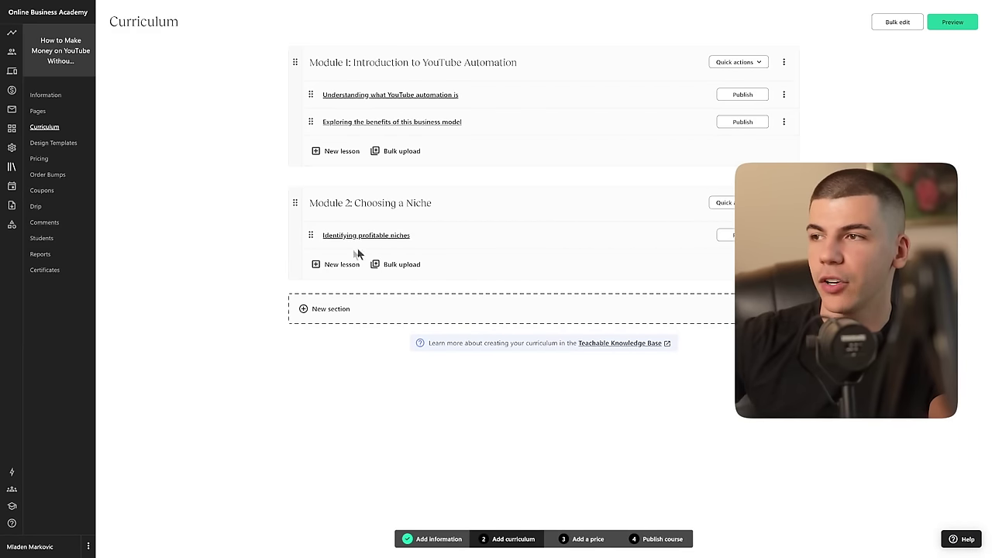
click(338, 265)
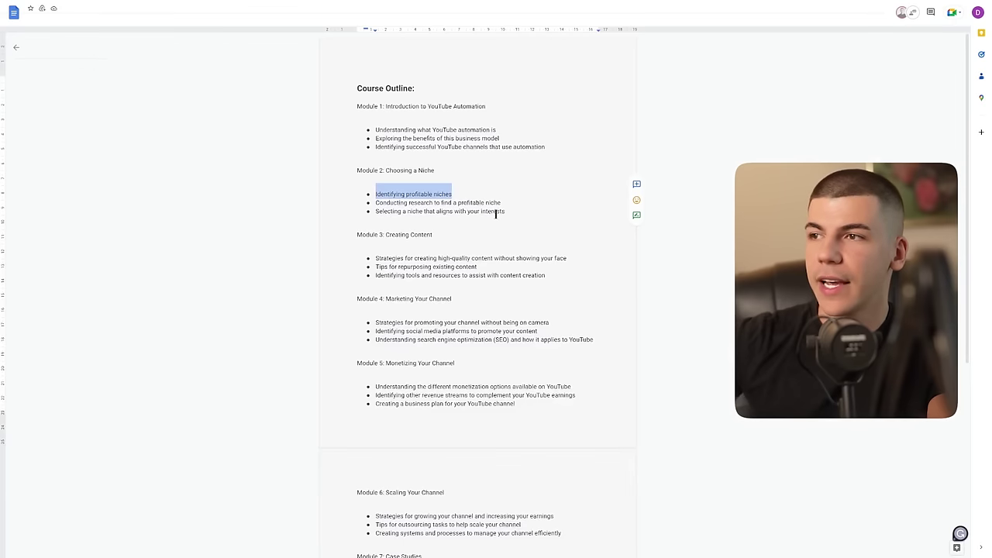
drag(501, 202, 376, 205)
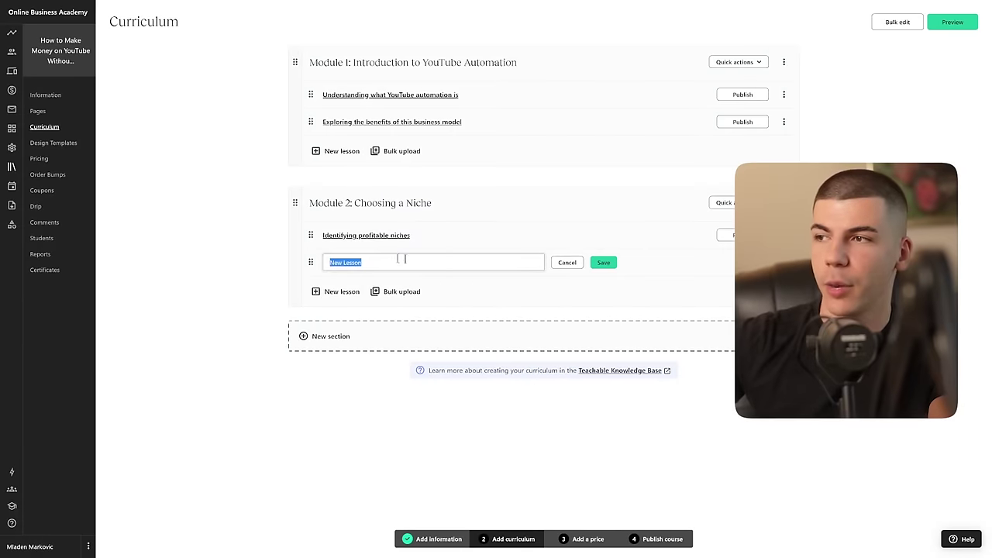
text(Conducting research to find a profitable niche)
click(602, 263)
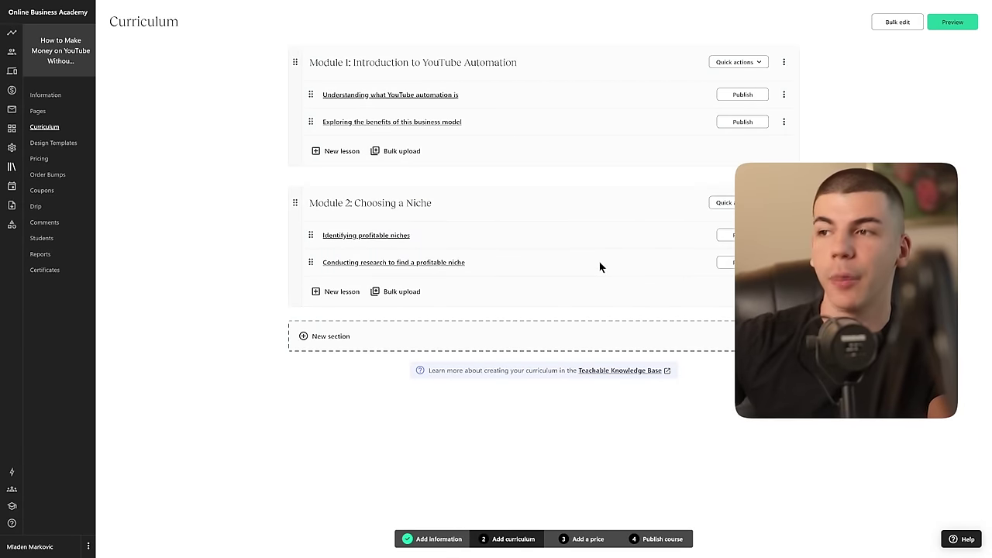
Step: Publish the course with its unpublished lectures, then view the course's Pages list
click(44, 96)
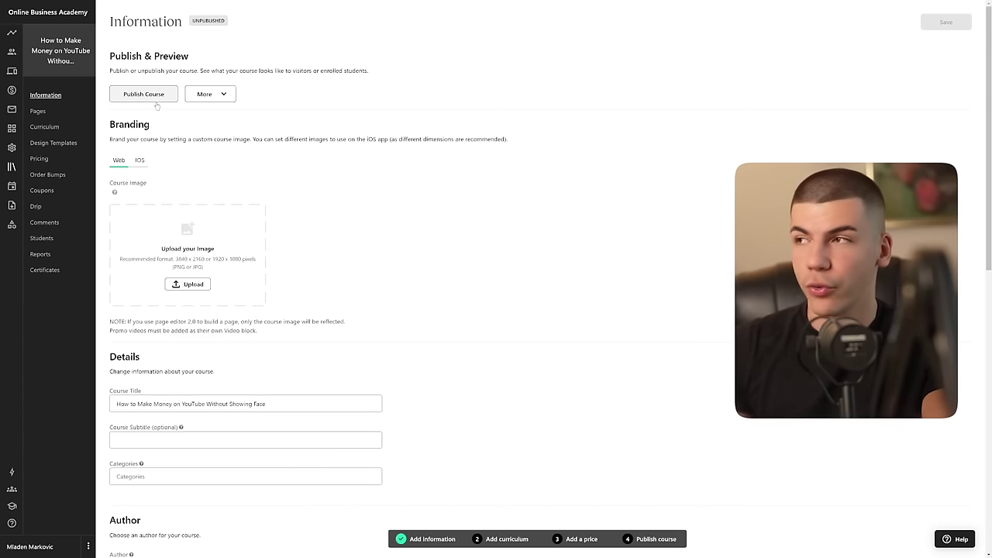
click(131, 96)
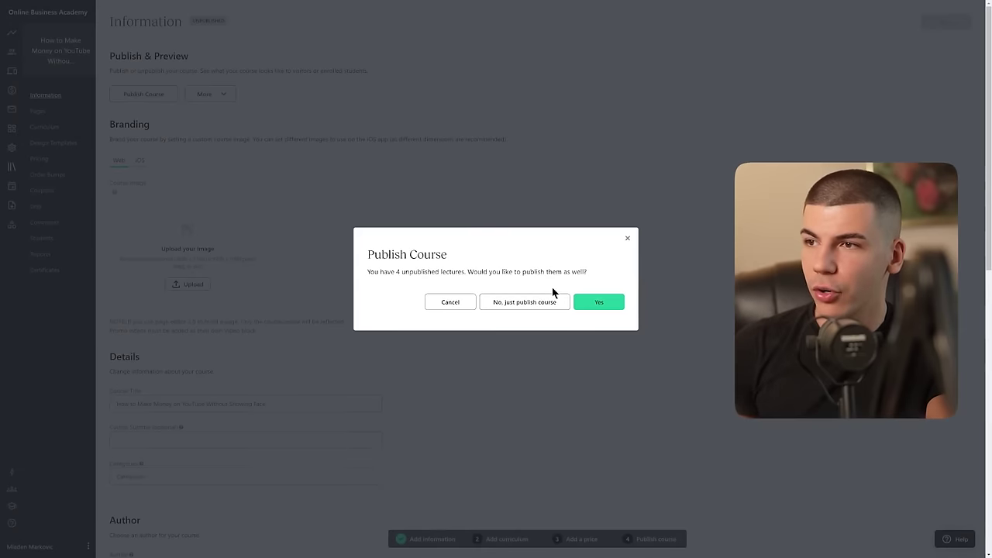
click(588, 302)
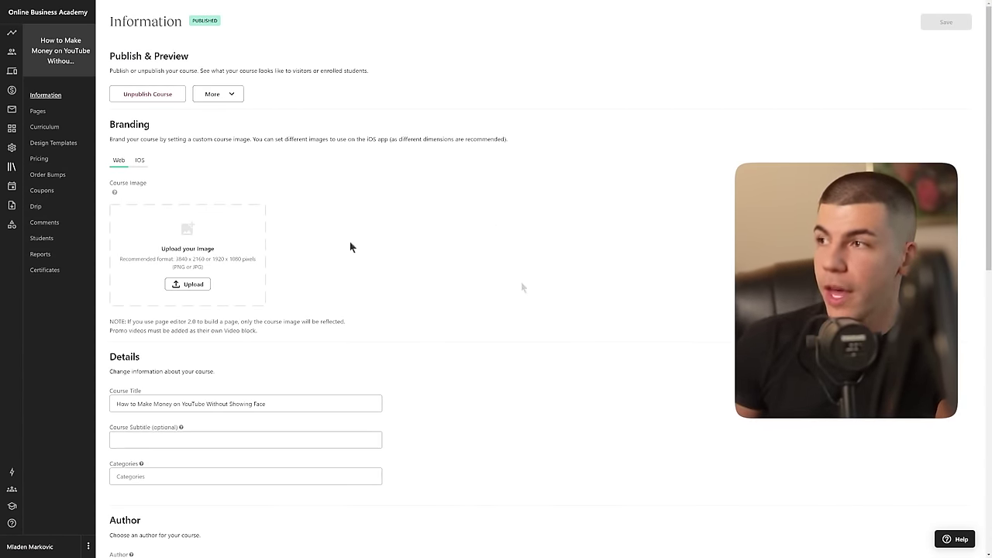
mouse_move(193, 197)
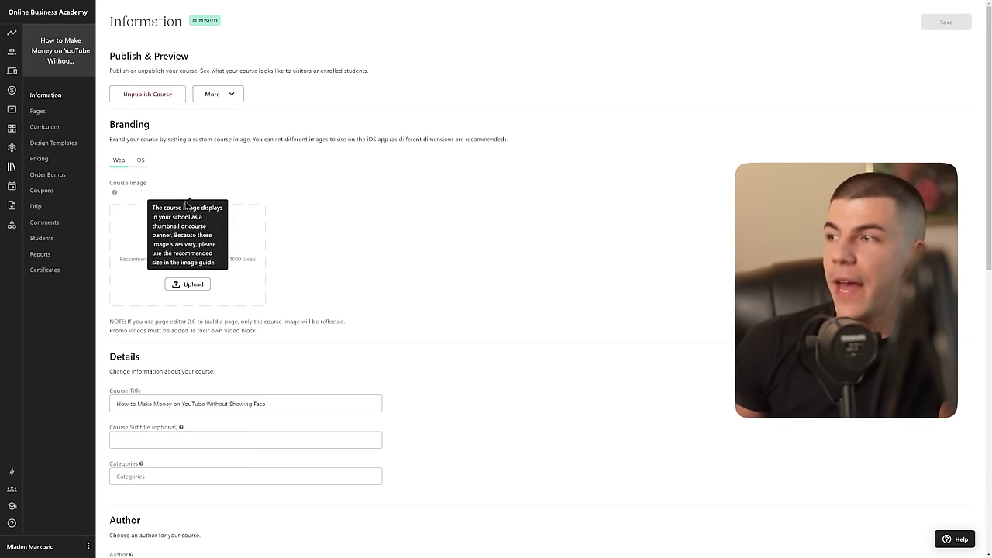
click(38, 111)
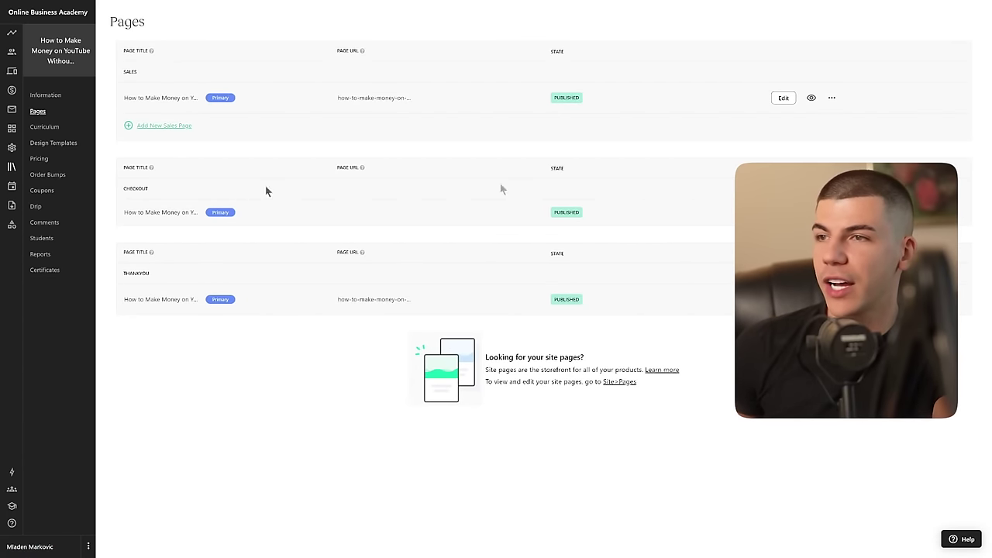
Step: Go to the course's Pricing page and start a new free pricing plan
click(832, 211)
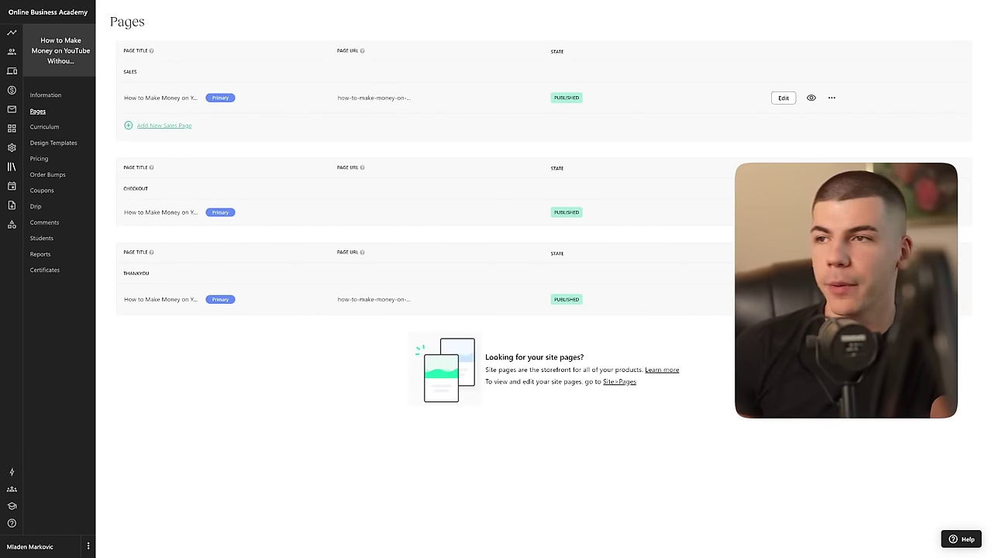
click(39, 159)
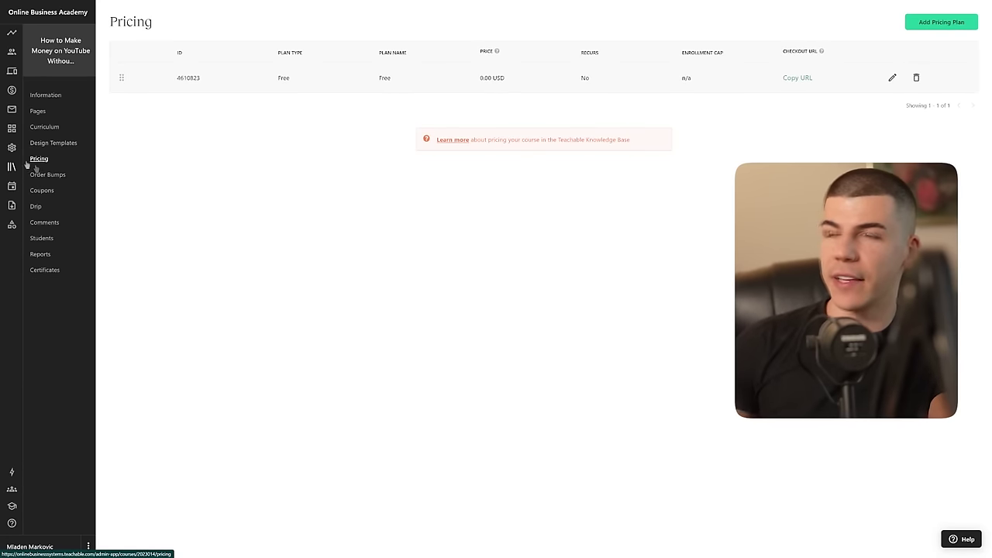
click(968, 26)
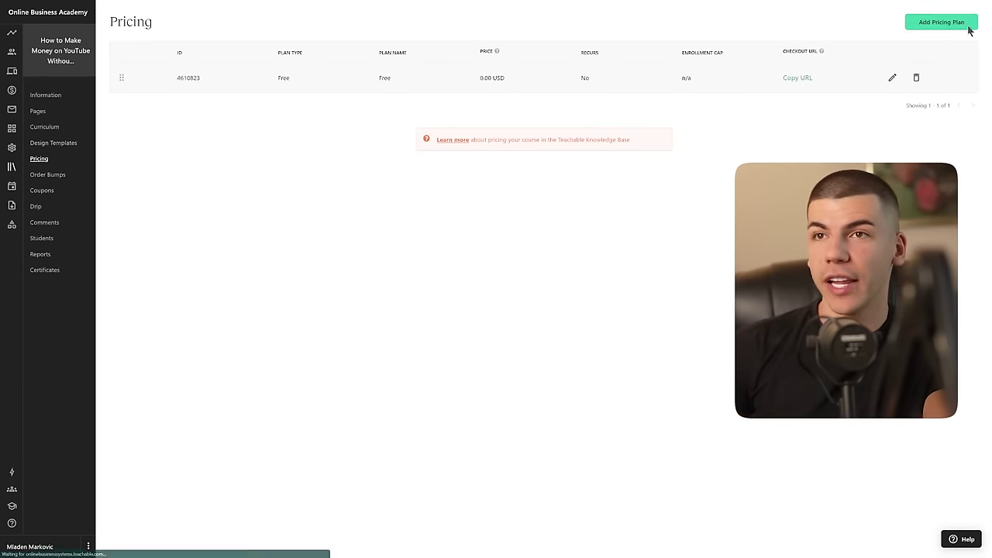
click(380, 211)
Step: Name the new plan 'Free', create it, and copy its checkout URL
click(363, 174)
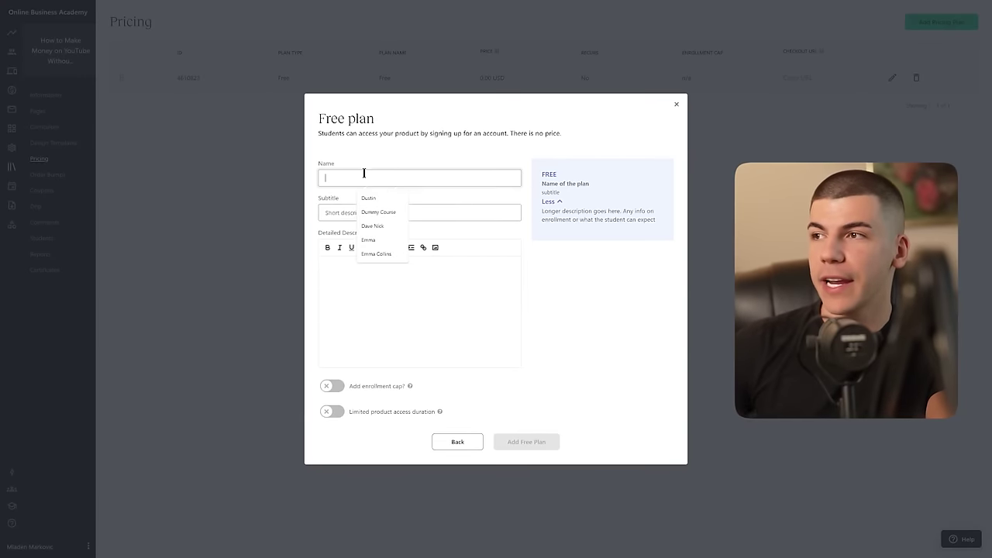
key(ctrl+v)
key(ctrl+z)
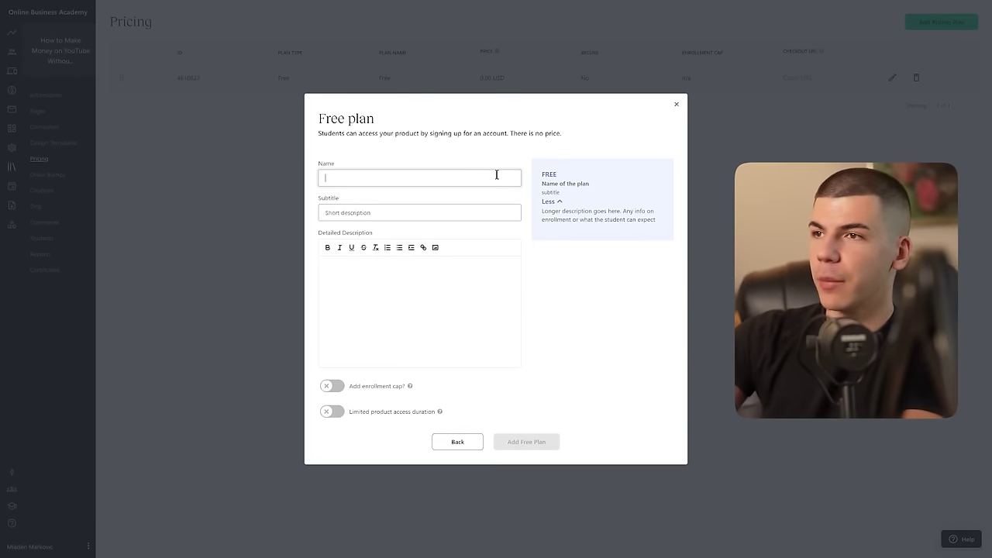
text(Free)
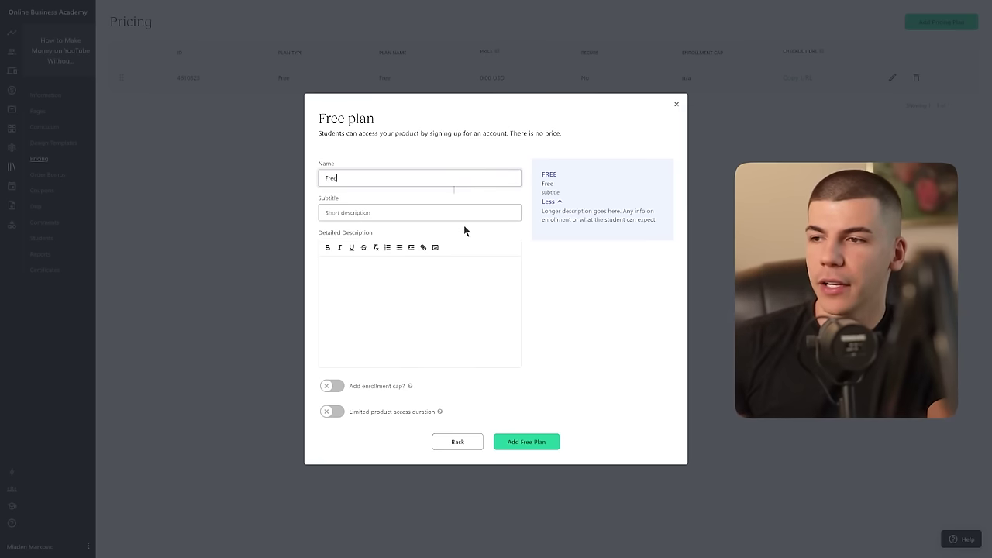
click(519, 447)
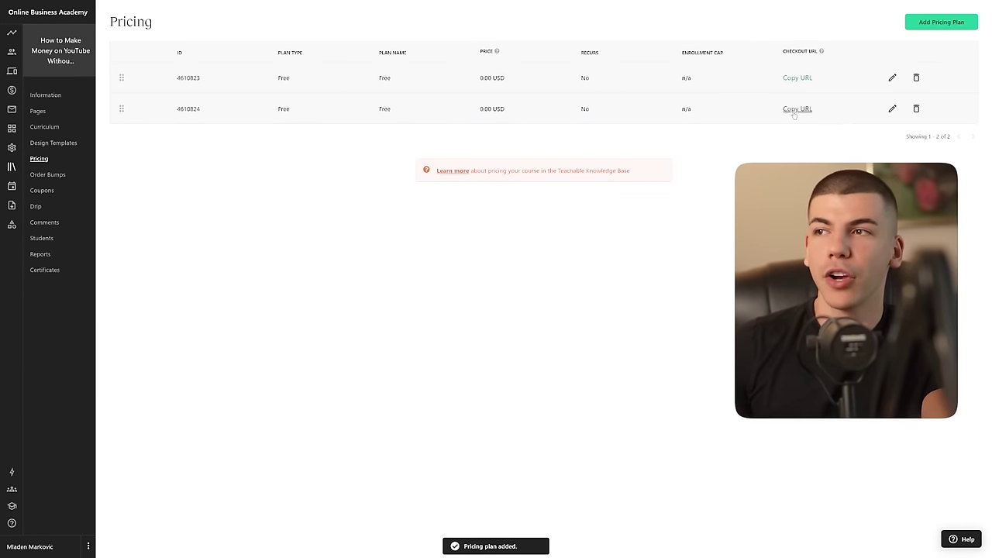
click(795, 111)
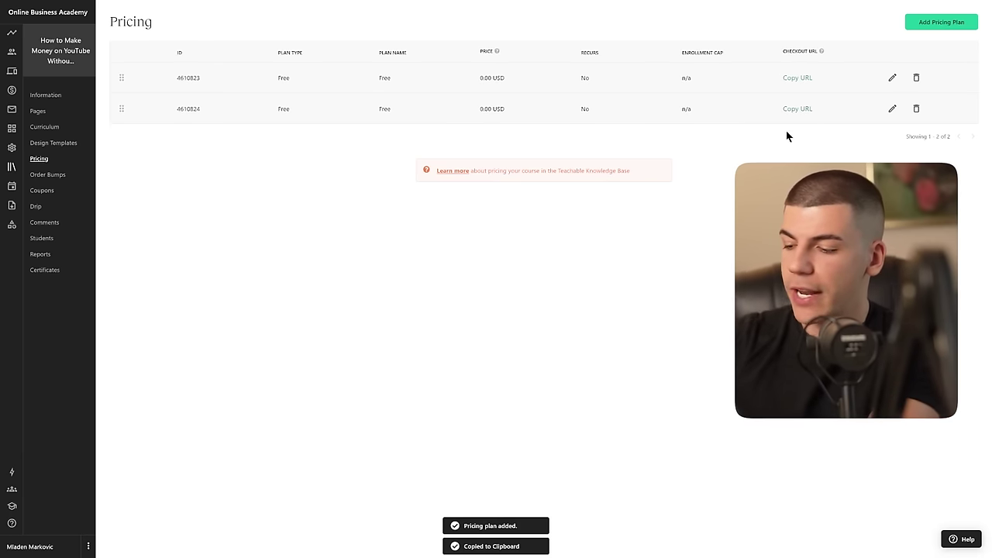
key(ctrl+shift+n)
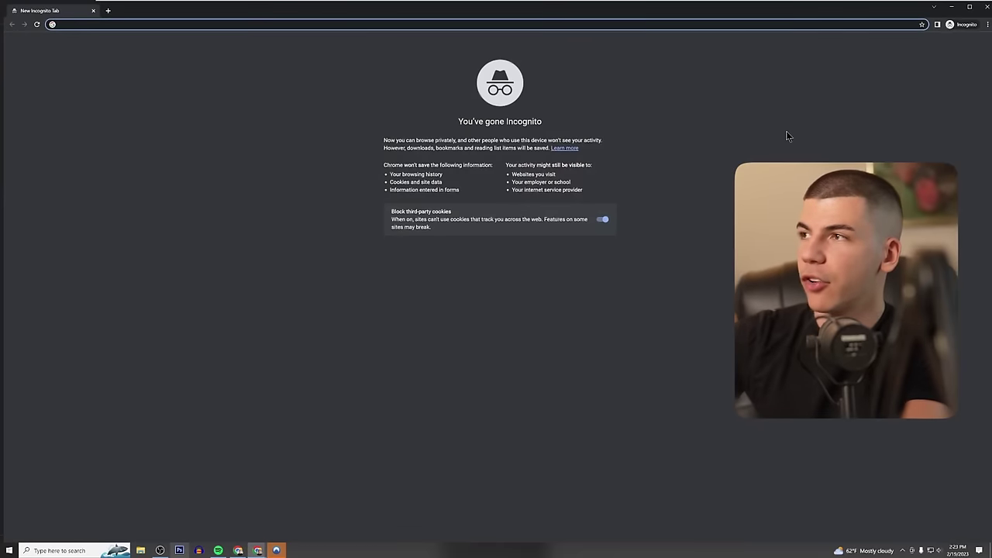
Step: Load the copied Free plan checkout link in the incognito window
key(ctrl+v)
key(Return)
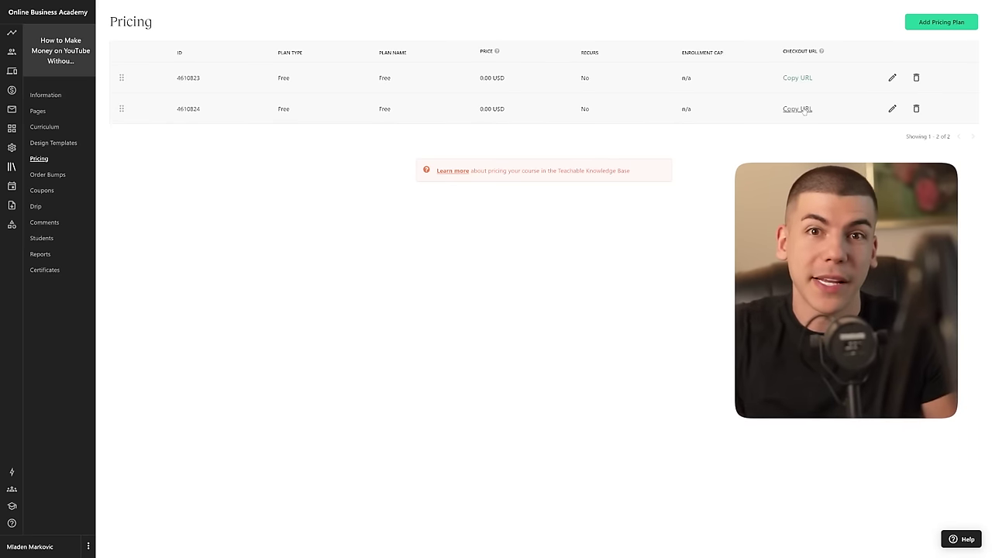
Step: Open the course's Curriculum page in Teachable
click(53, 129)
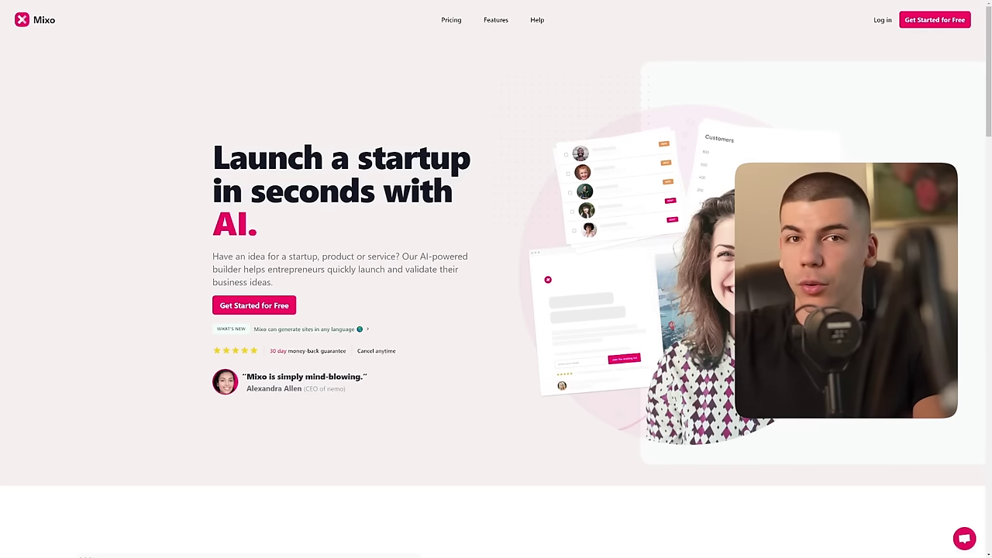
Step: Paste the faceless YouTube money-making course idea into Mixo and generate the site
click(256, 306)
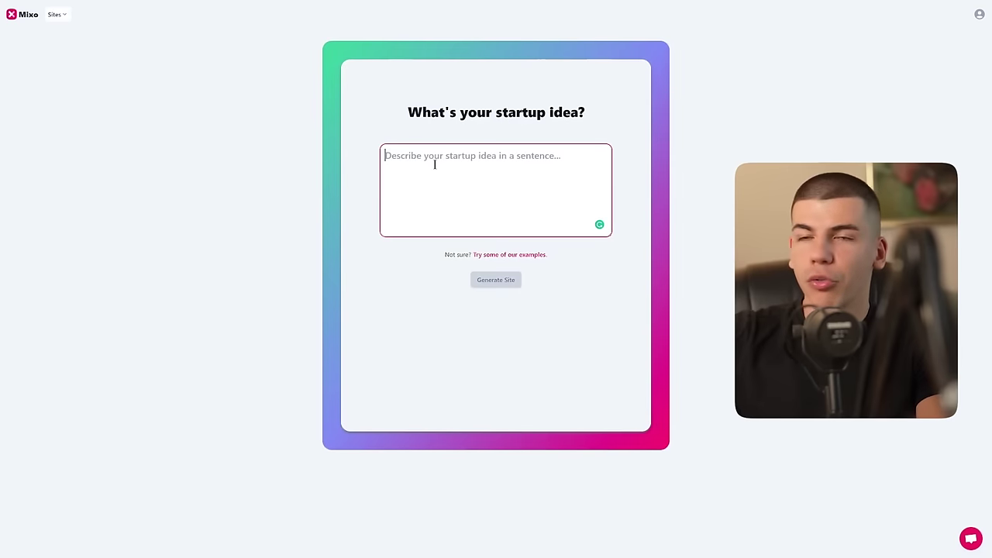
key(ctrl+v)
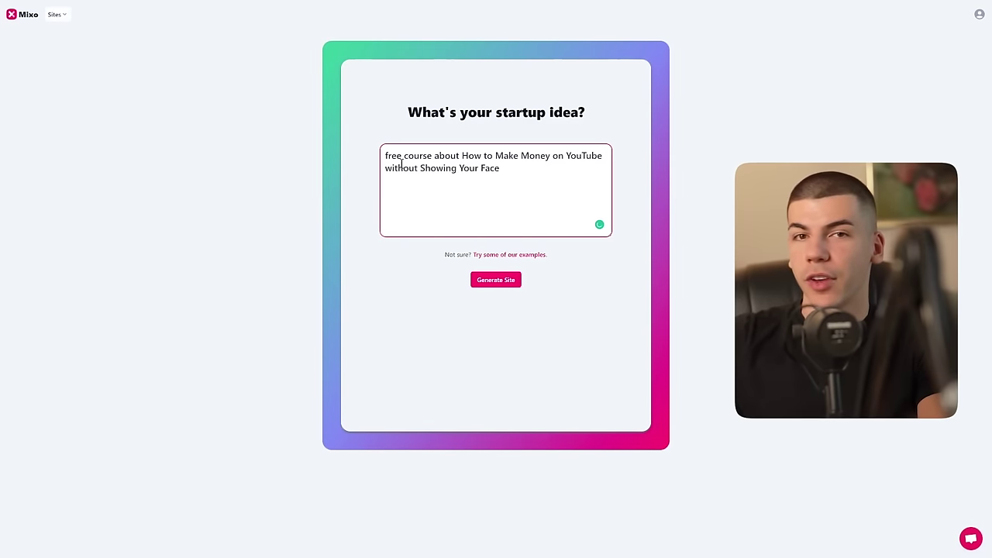
click(500, 280)
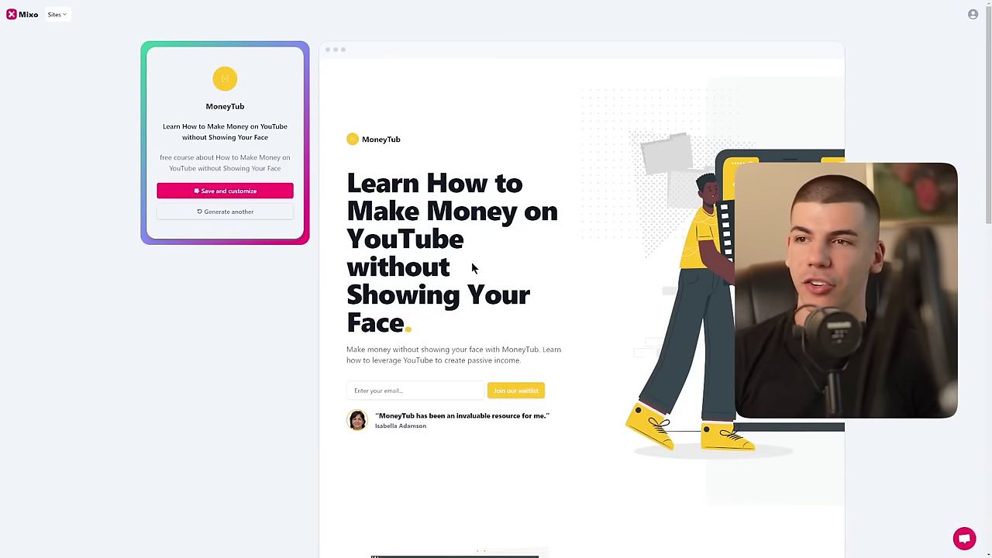
Step: Scroll through the generated MoneyTub landing page preview
scroll(546, 241, down, 6)
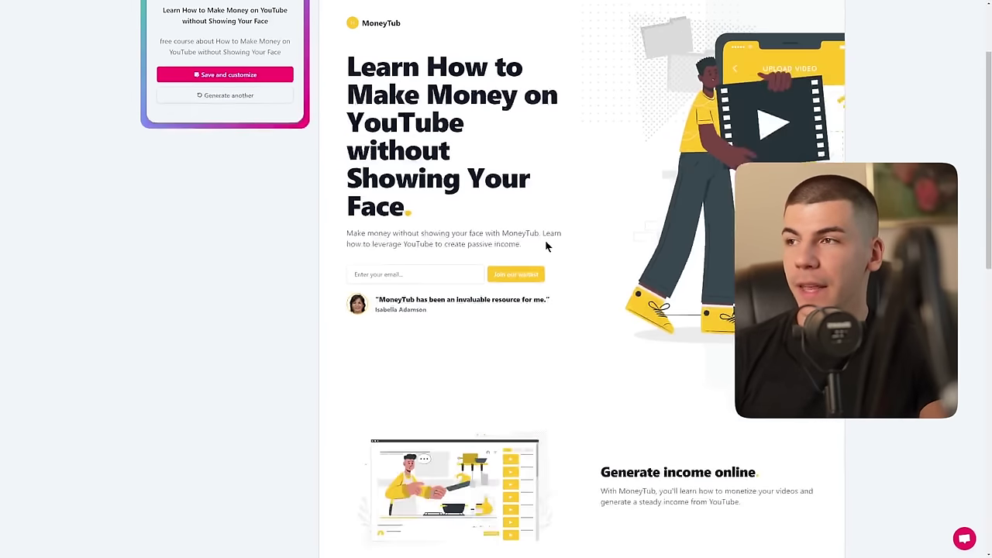
scroll(543, 248, up, 10)
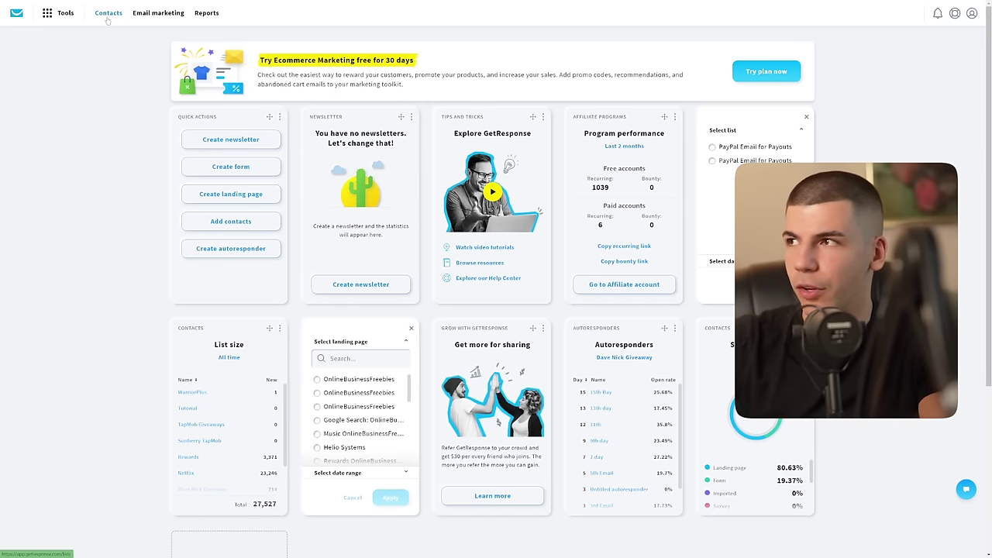
Step: Add a contact list named 'YouTube Automation' from the Contacts page
click(108, 17)
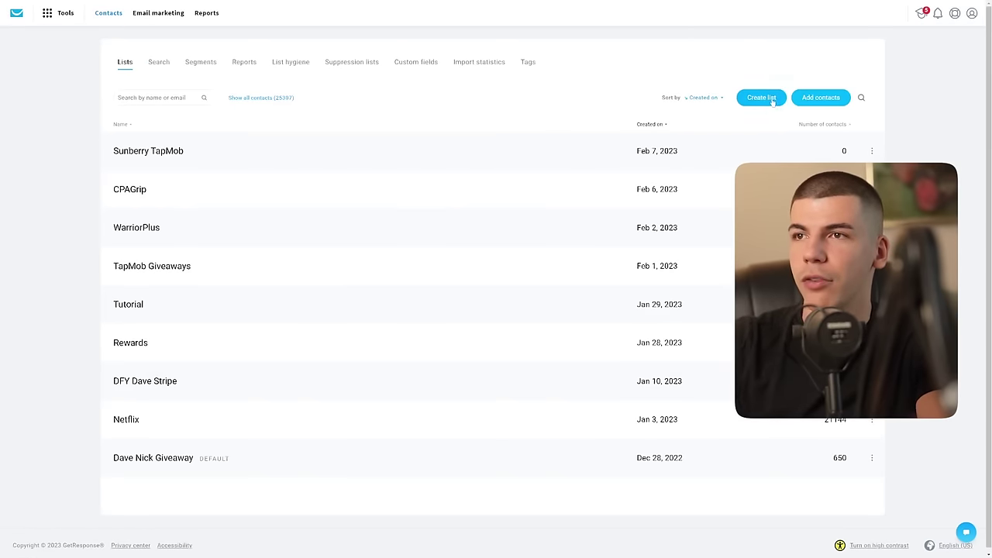
click(761, 98)
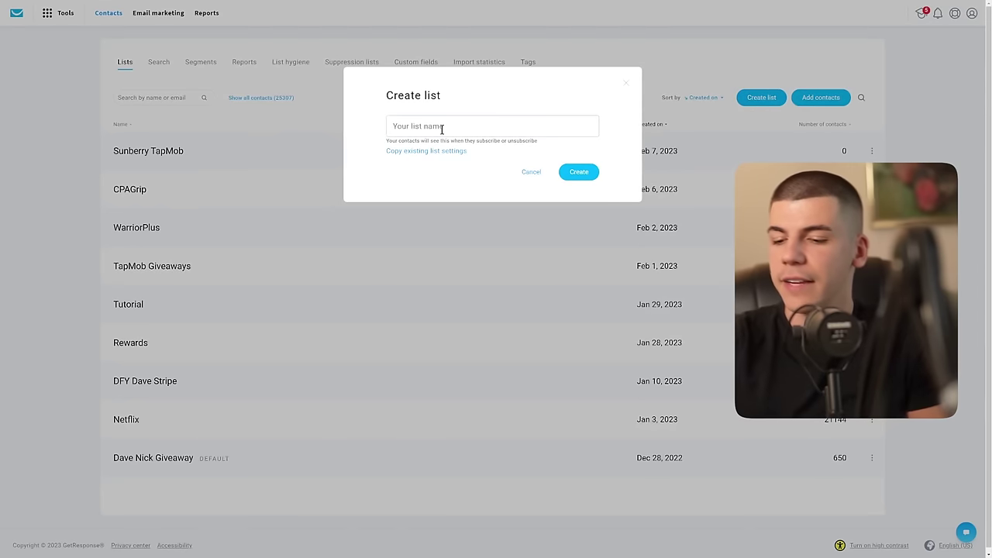
text(YouTu)
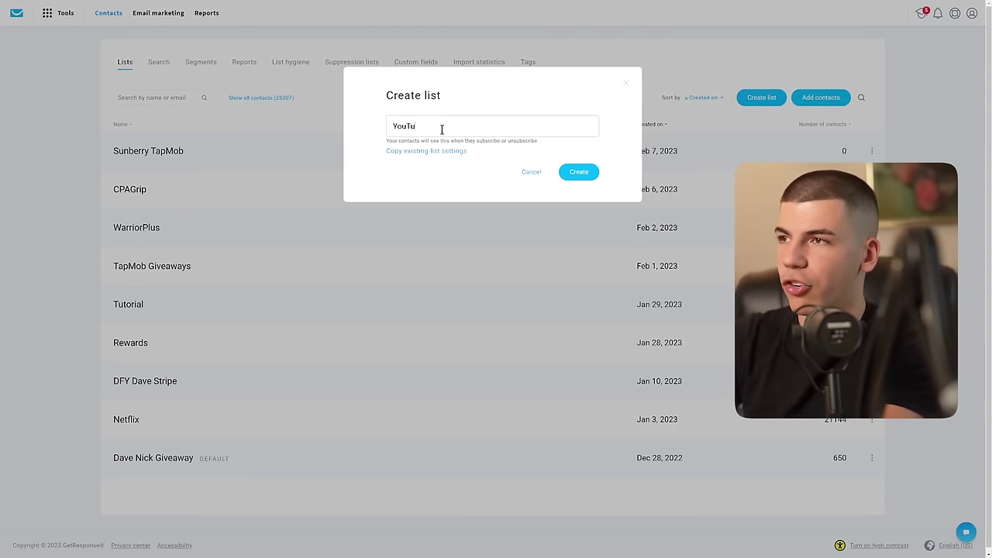
text(be Automation)
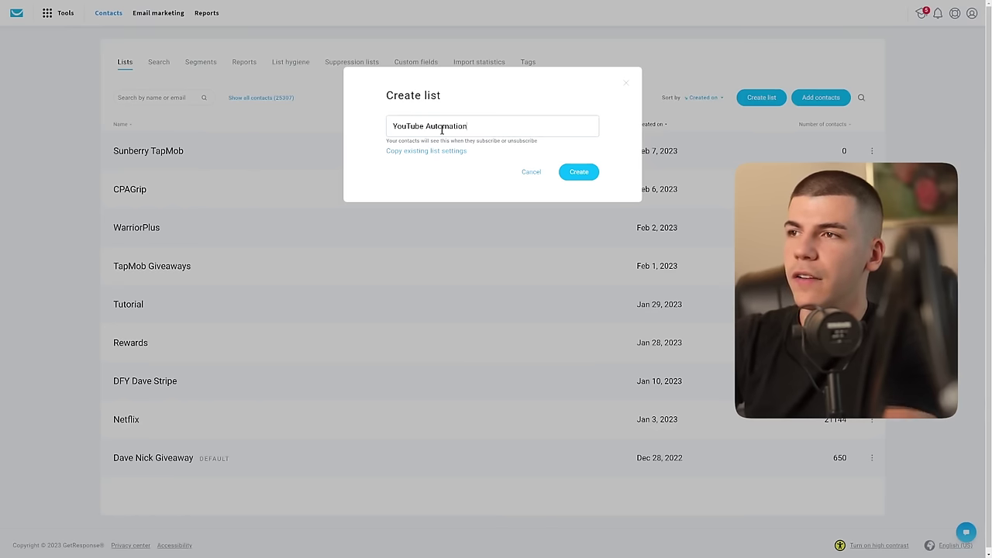
click(571, 173)
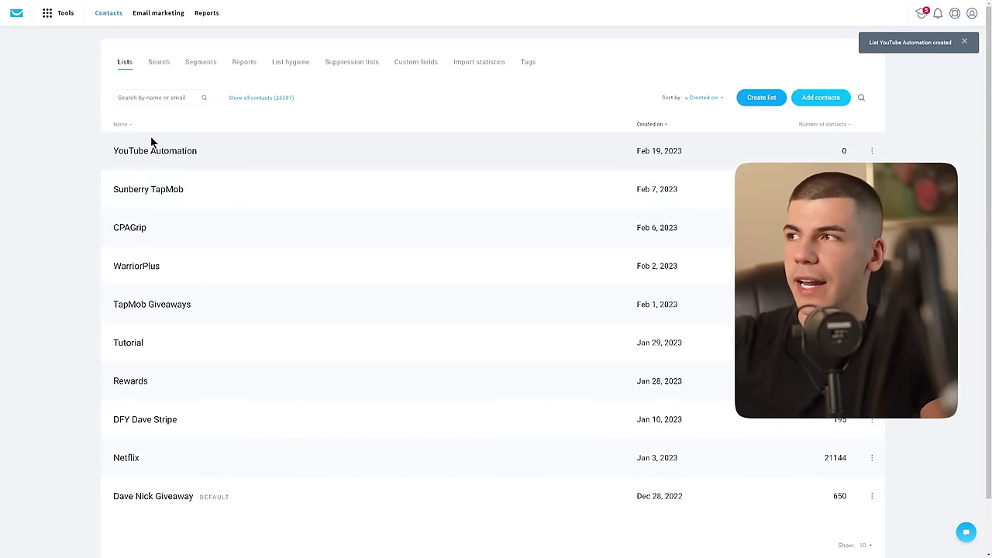
click(58, 21)
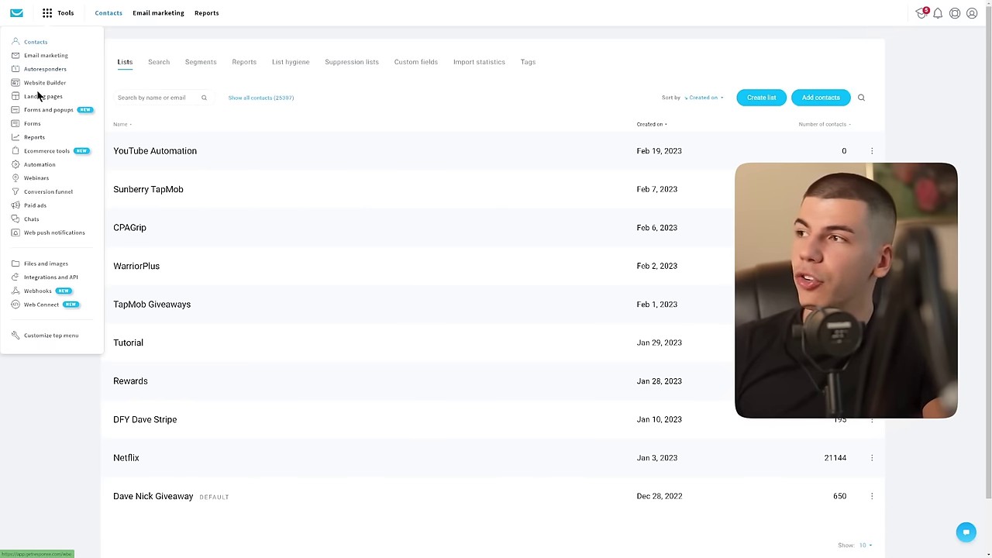
Step: Create the 'YouTube Automation Free Course' landing page from the Lead generation template, skipping mobile versions
click(42, 96)
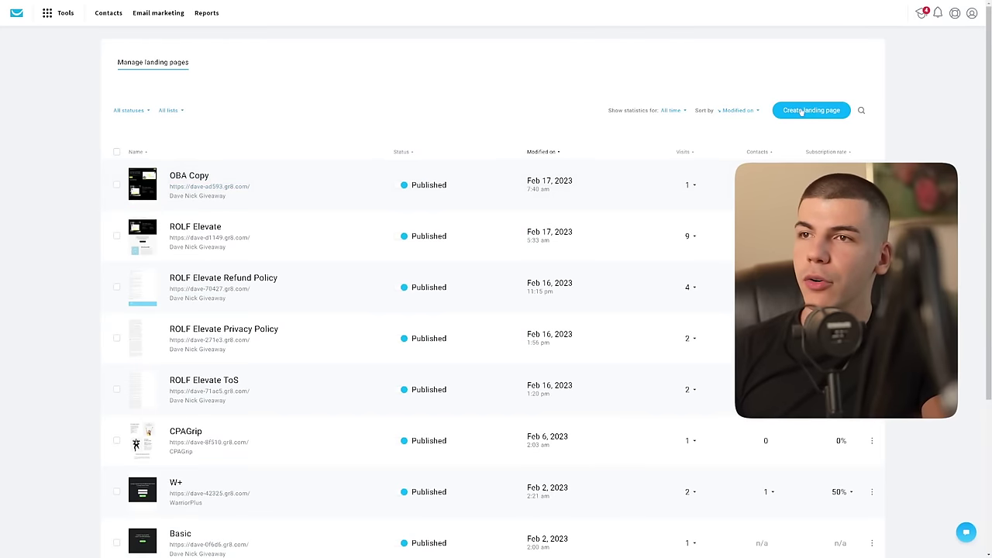
click(806, 110)
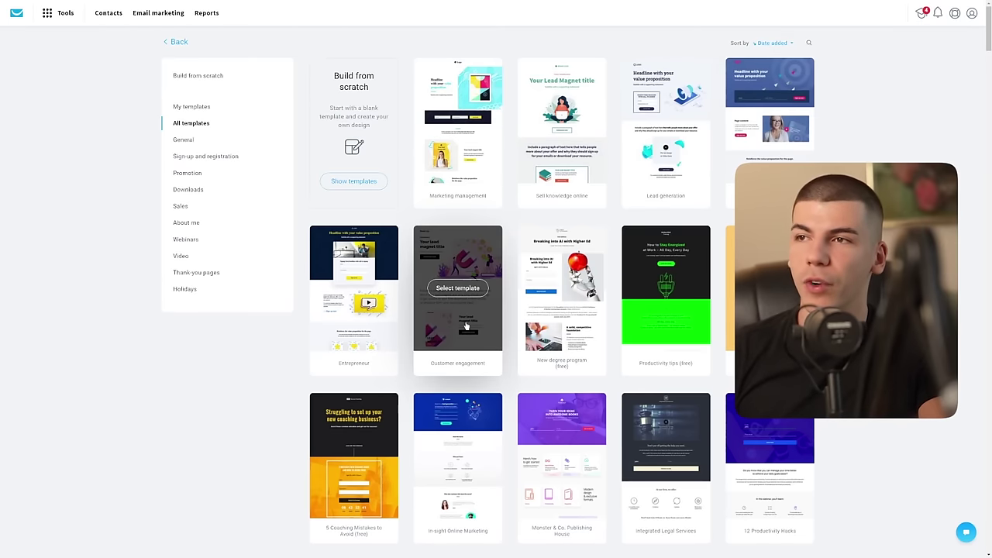
click(666, 120)
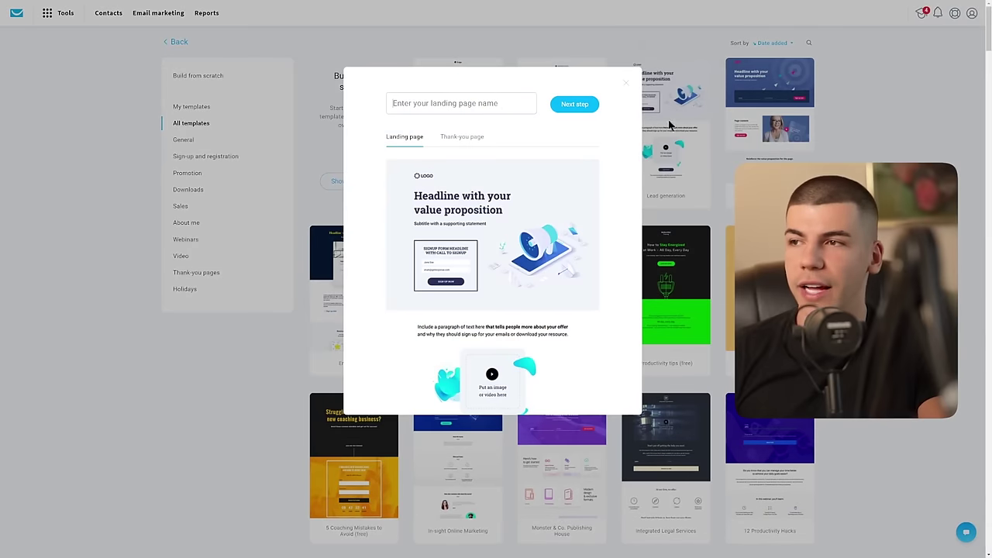
click(465, 102)
text(YouTube Automation)
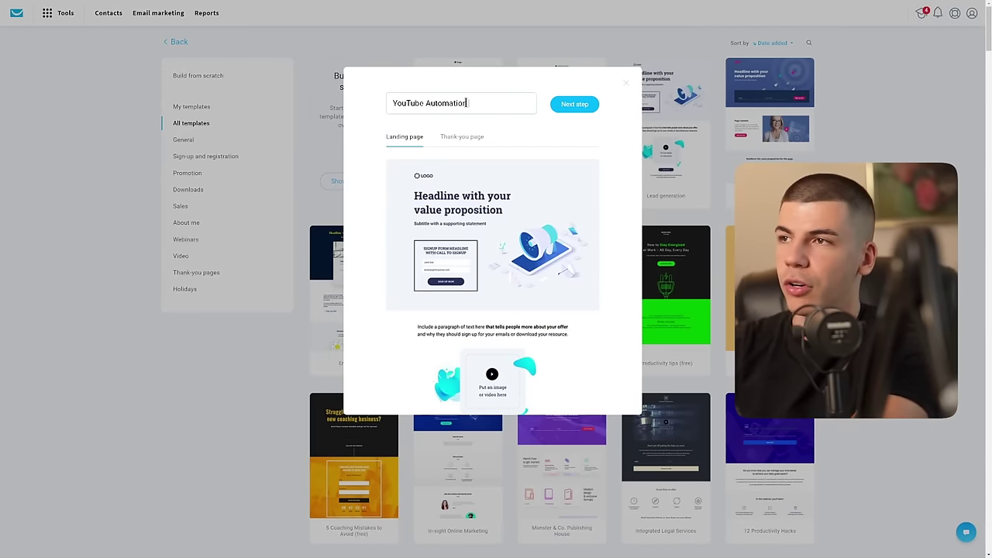
text( Free Course)
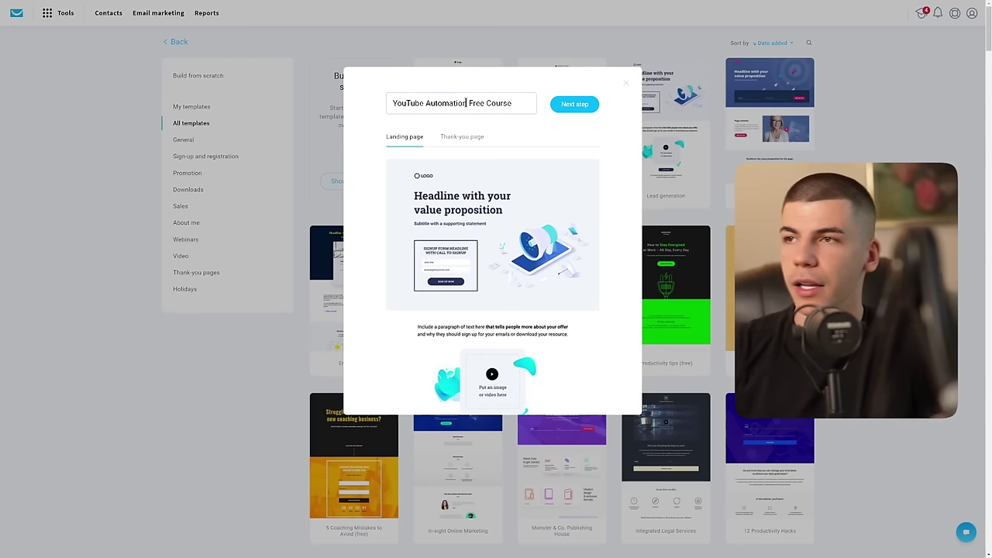
click(563, 106)
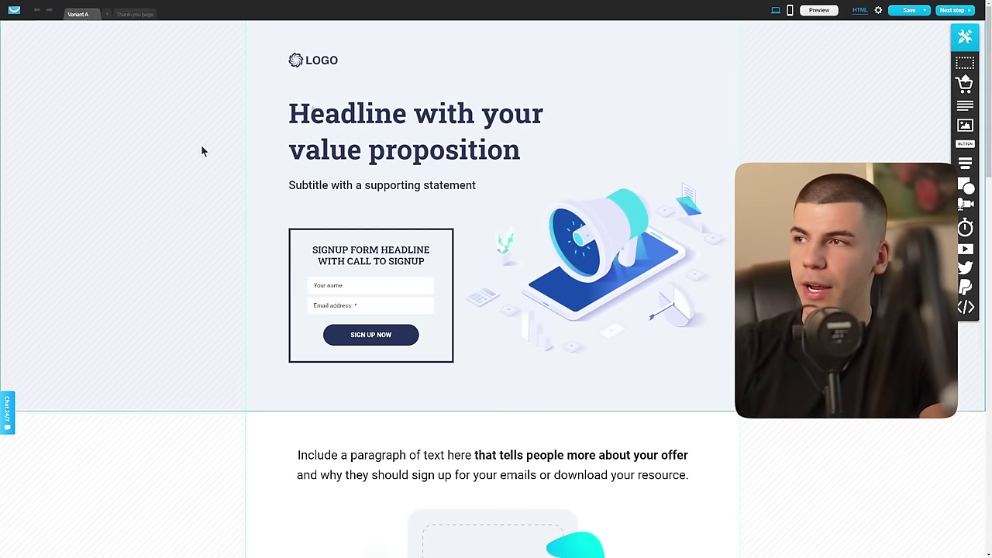
click(952, 10)
click(477, 329)
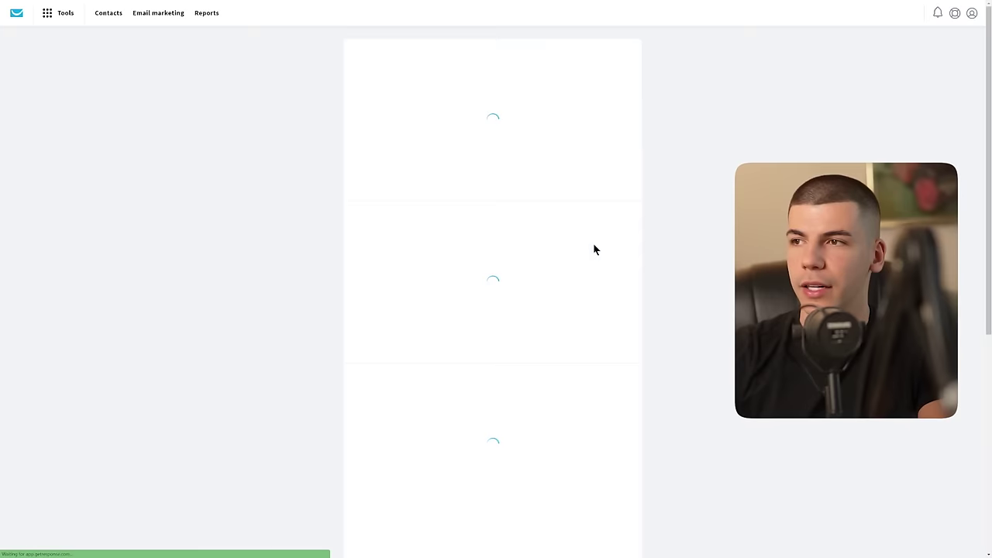
Step: Send landing page signups to the YouTube Automation list and publish the page
scroll(344, 221, down, 4)
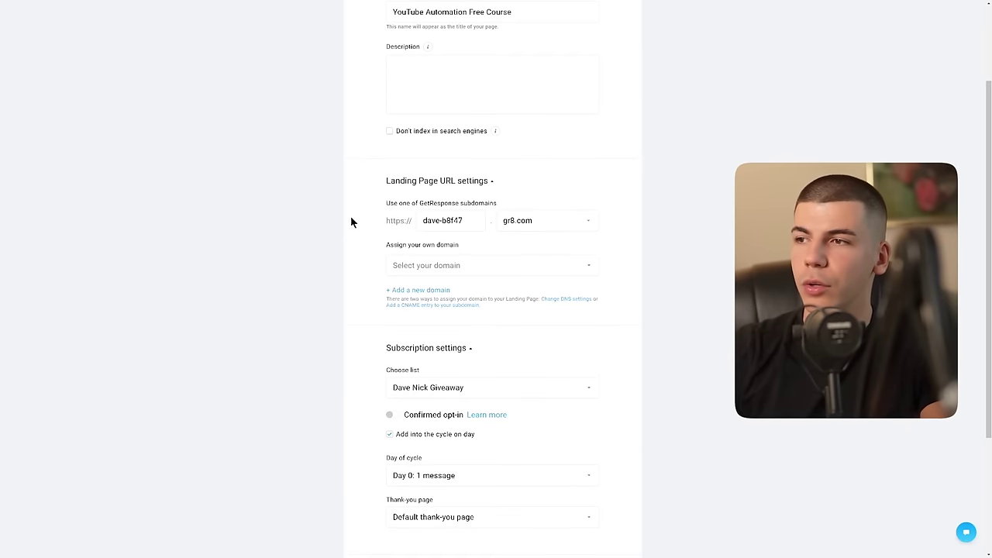
click(464, 234)
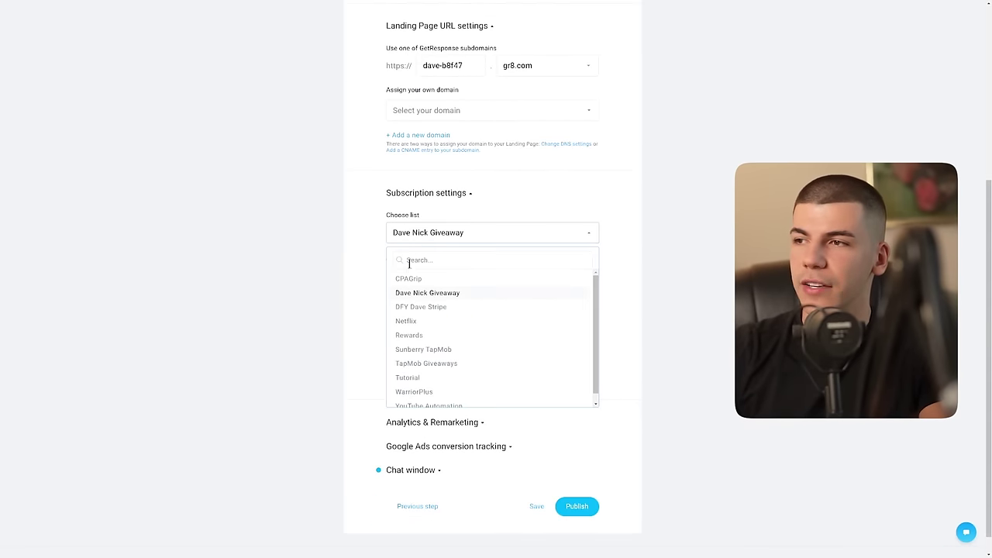
scroll(426, 341, down, 1)
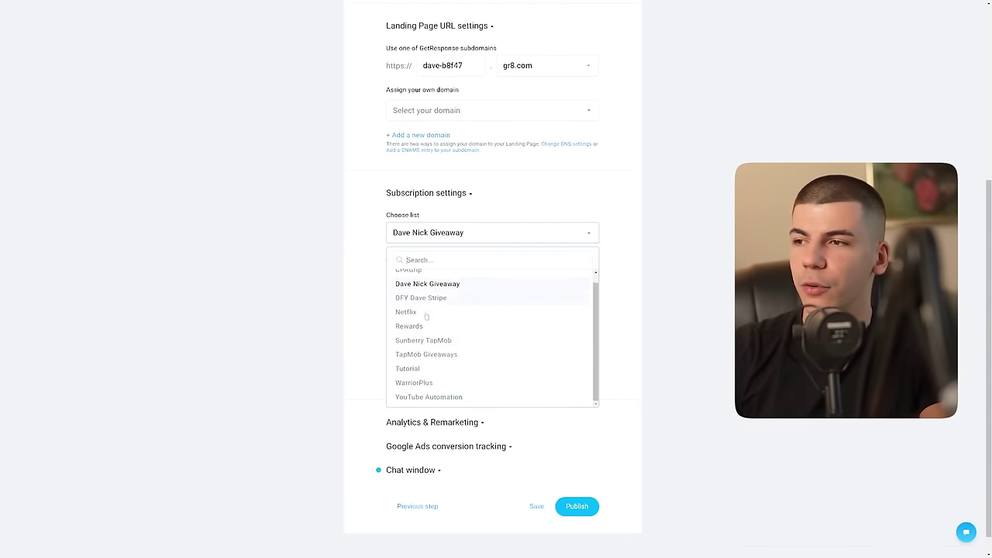
click(433, 397)
click(593, 511)
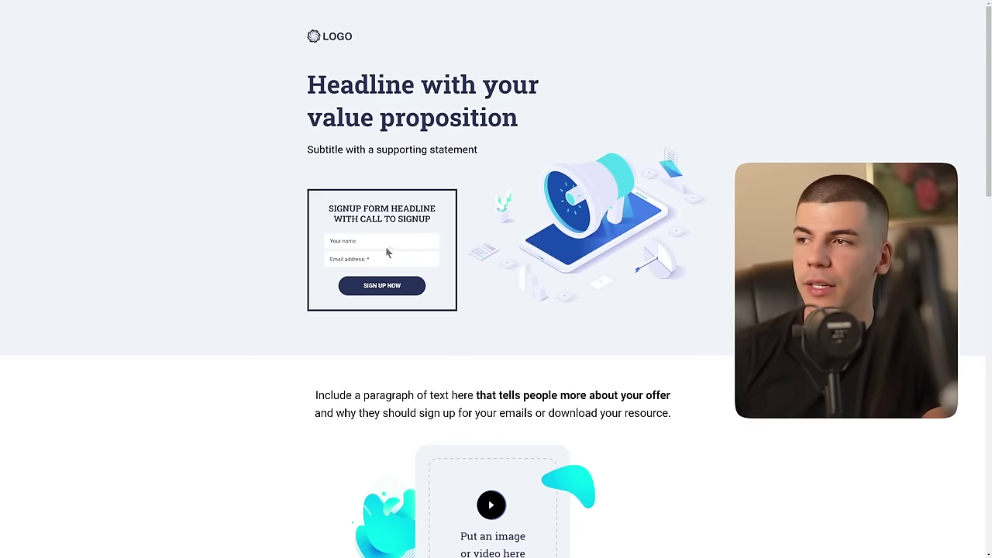
Step: Zoom in to inspect the signup form, then copy the second Free plan's checkout link
key(ctrl+plus)
key(ctrl+plus)
key(ctrl+plus)
key(ctrl+plus)
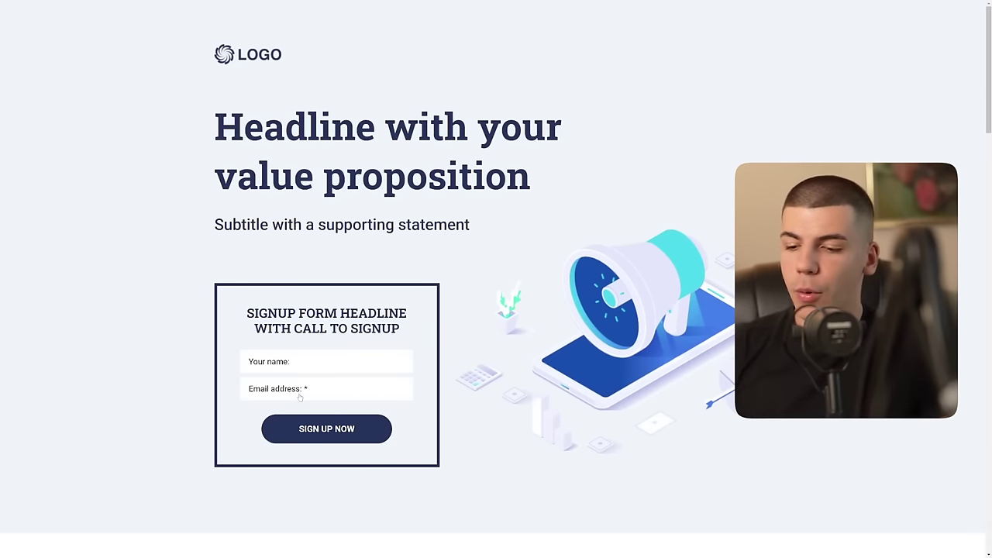
key(ctrl+0)
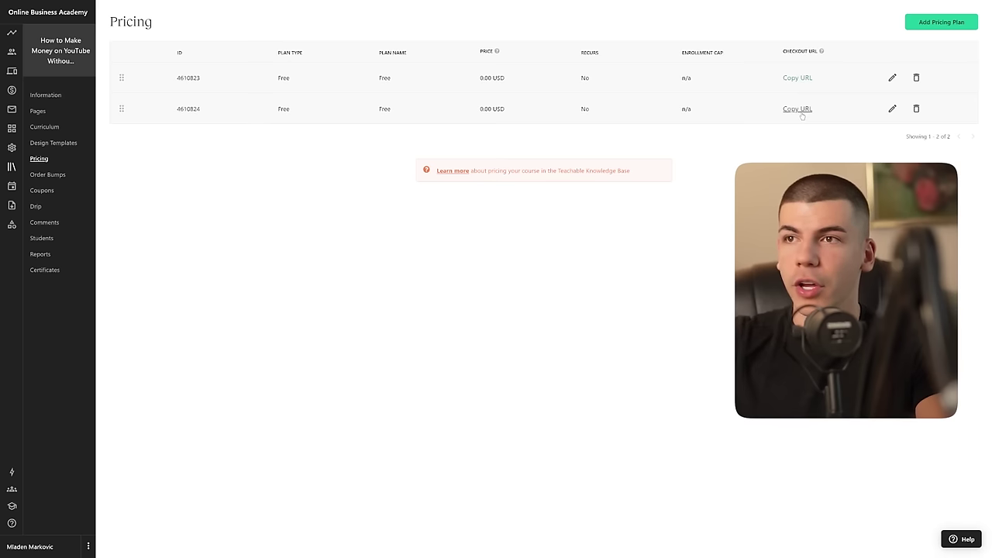
click(796, 109)
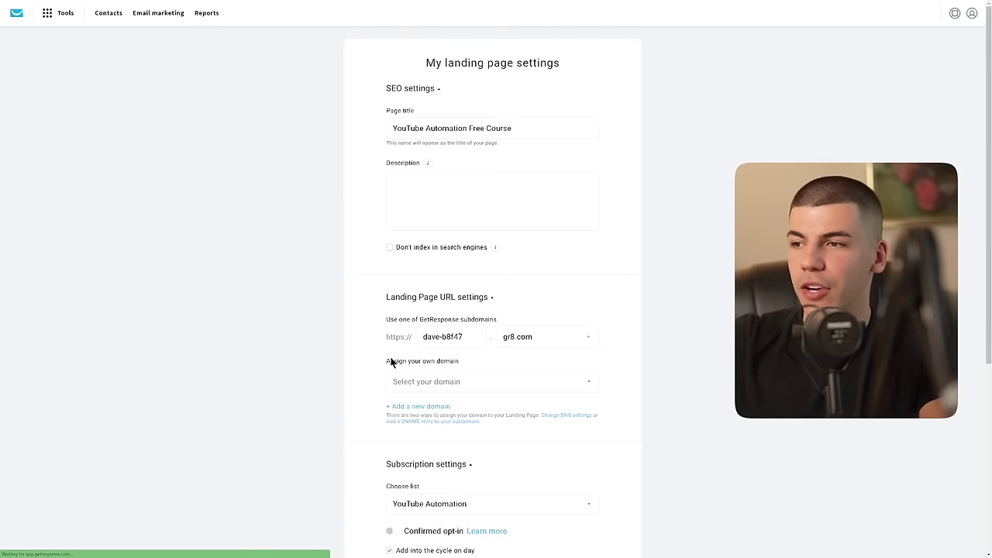
Step: Keep day 0, set a custom thank-you page to the Teachable checkout URL, and publish
scroll(321, 356, down, 4)
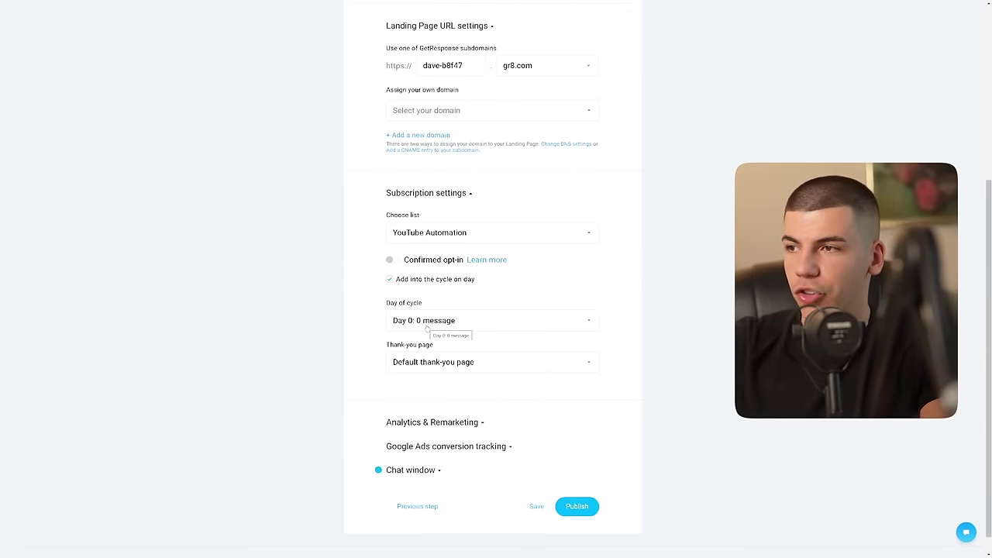
click(416, 325)
click(416, 331)
click(416, 364)
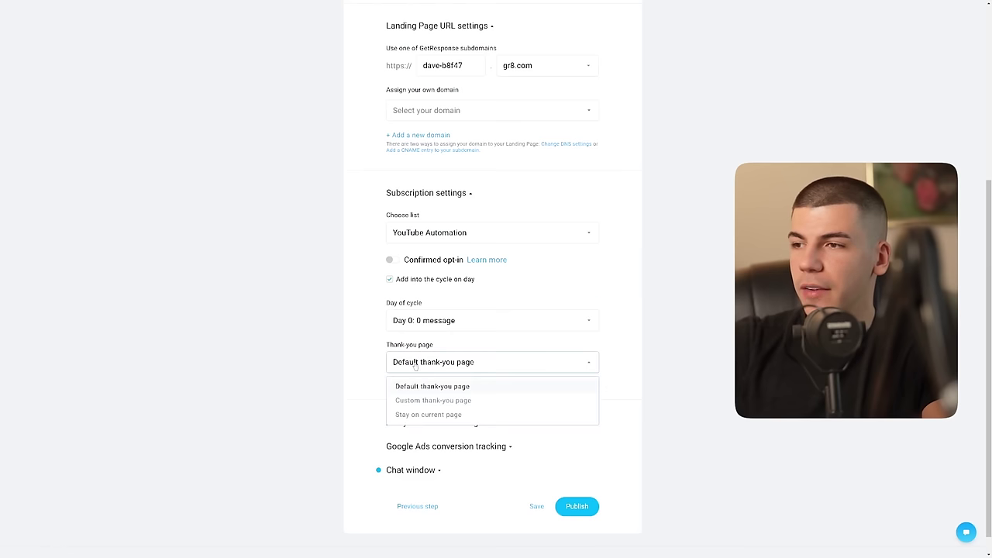
click(412, 400)
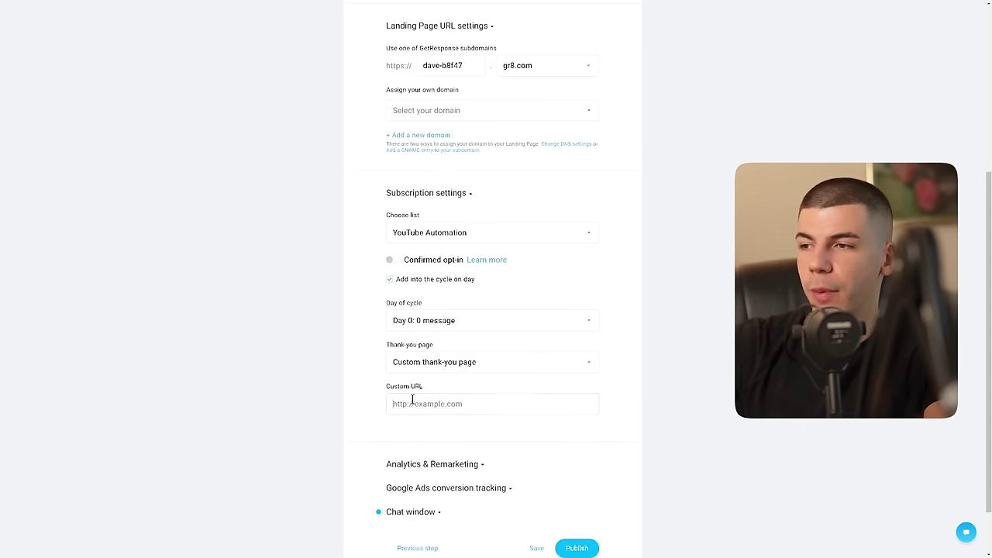
click(412, 401)
key(ctrl+v)
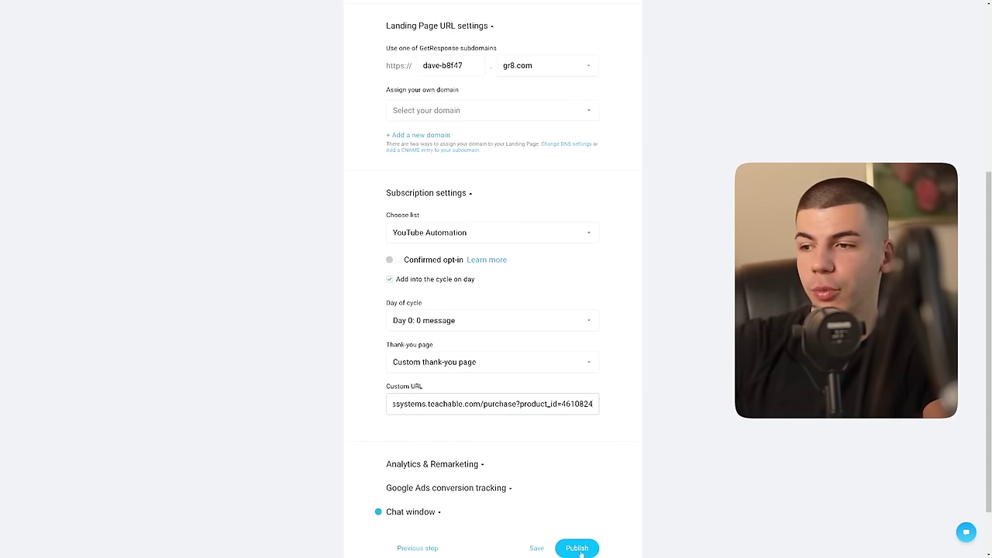
click(579, 547)
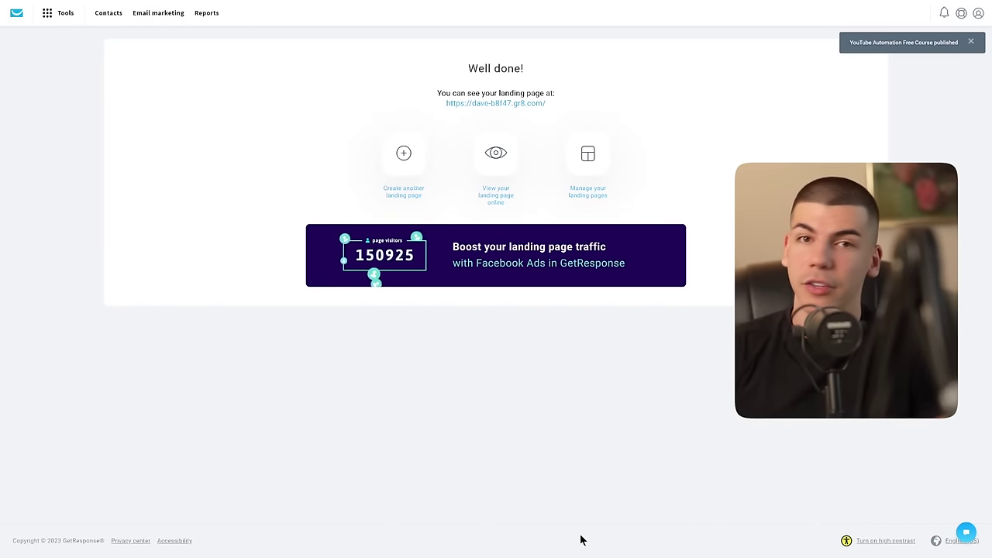
Step: Open the YouTube Automation Free Course landing page in the editor and delete its LOGO
click(590, 186)
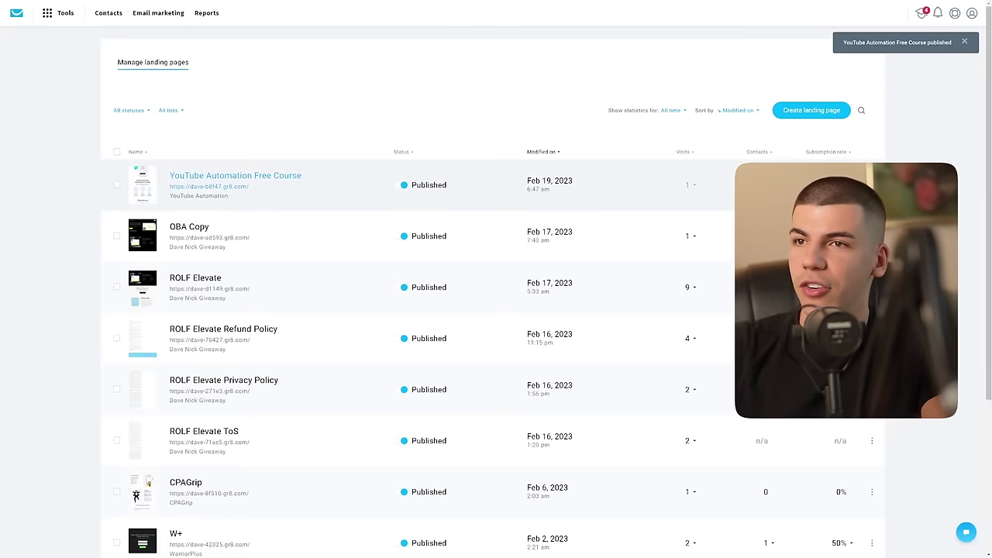
click(871, 184)
click(823, 130)
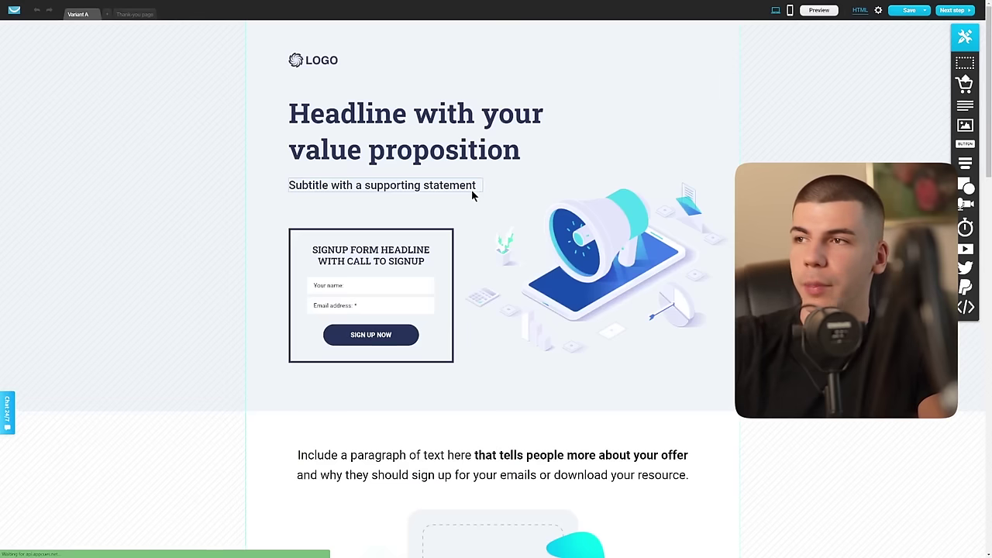
mouse_move(379, 67)
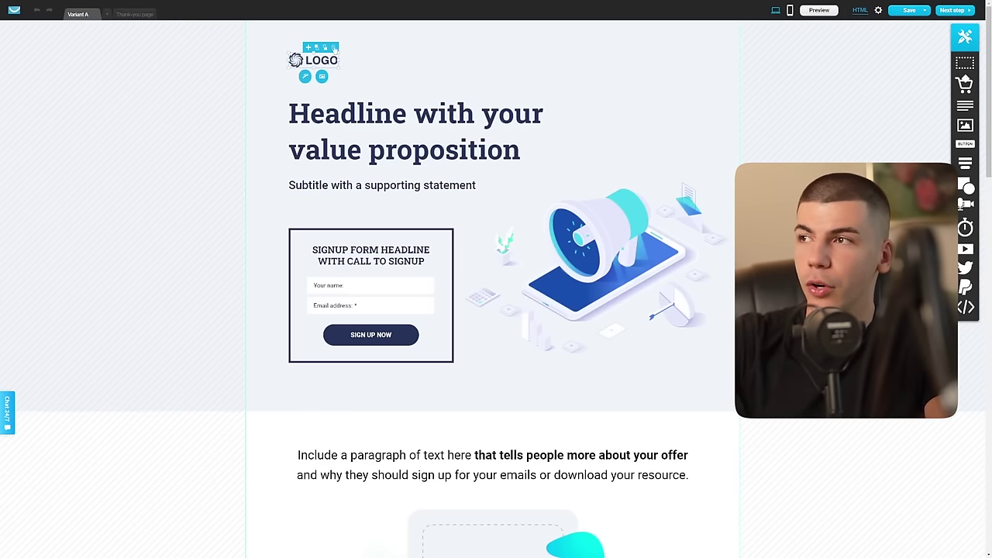
click(333, 48)
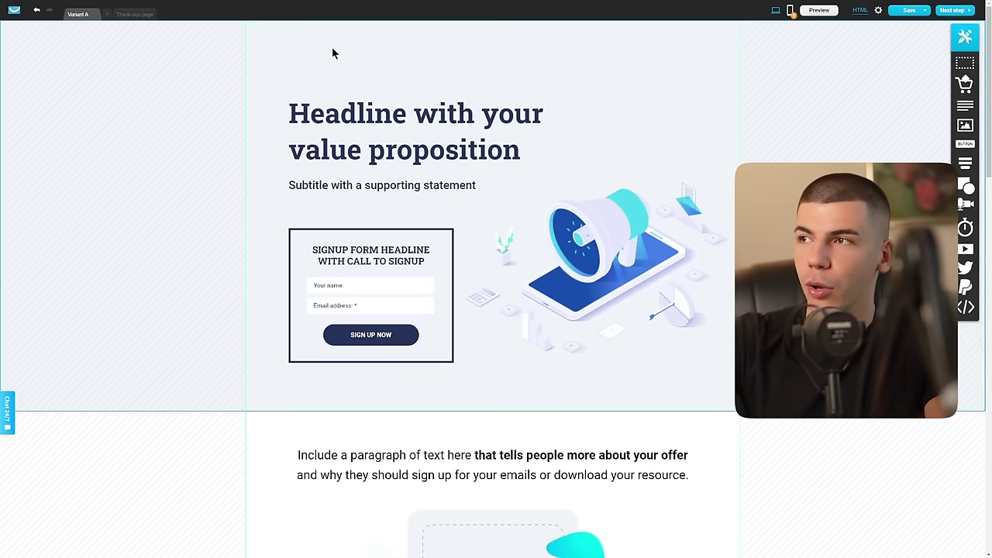
Step: Add the Montserrat web font and apply it to the headline
double_click(346, 122)
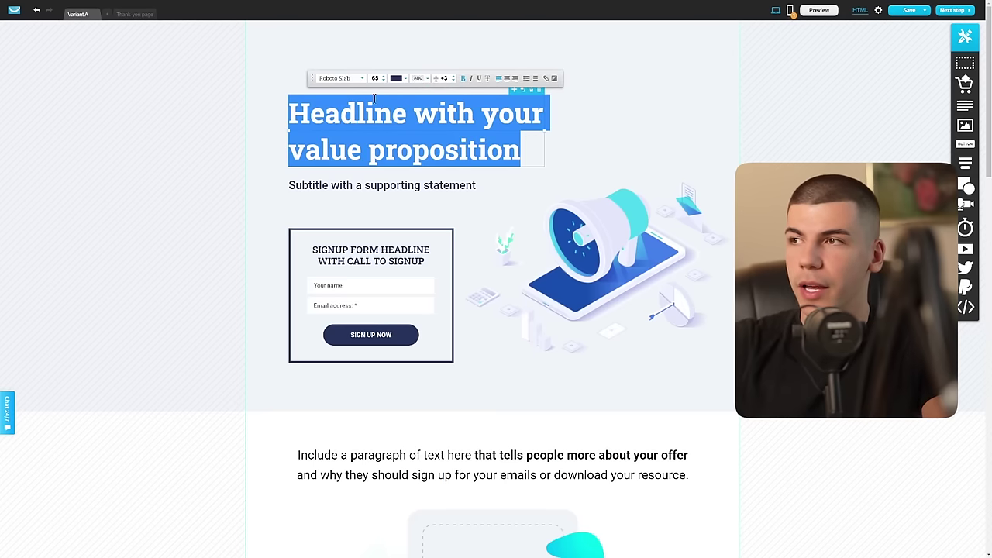
click(346, 80)
scroll(338, 116, down, 5)
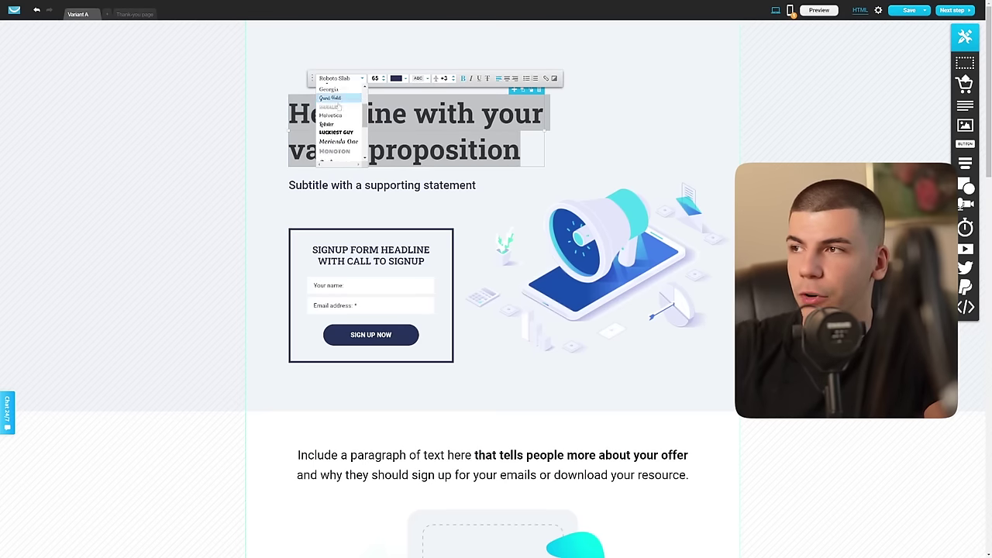
scroll(339, 124, down, 5)
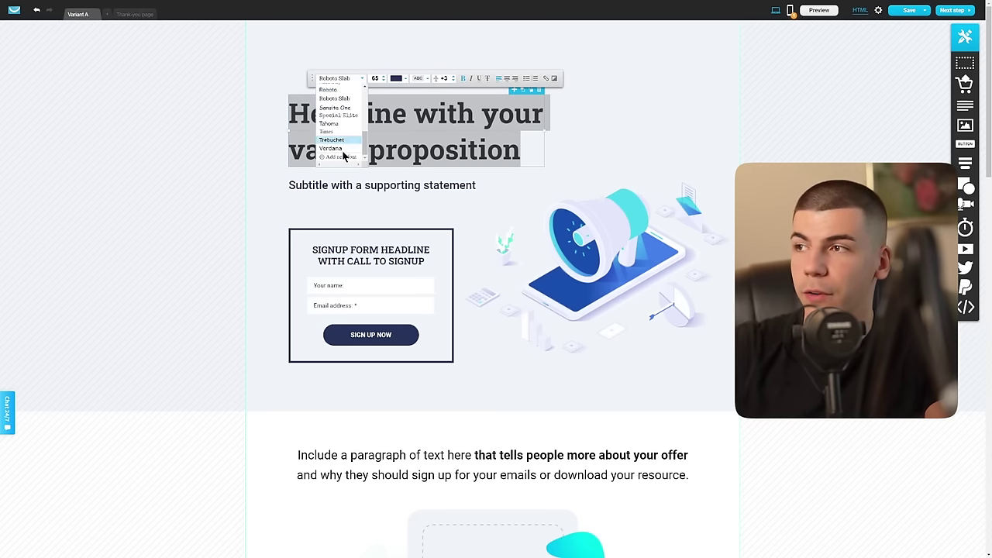
click(338, 158)
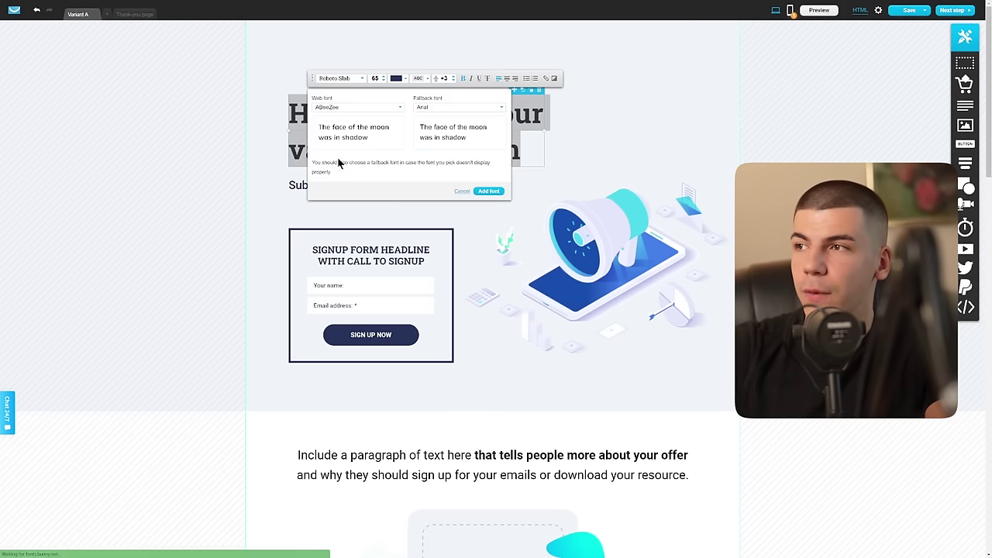
click(348, 109)
scroll(352, 135, down, 10)
scroll(353, 141, down, 10)
scroll(402, 140, down, 5)
drag(402, 139, 403, 157)
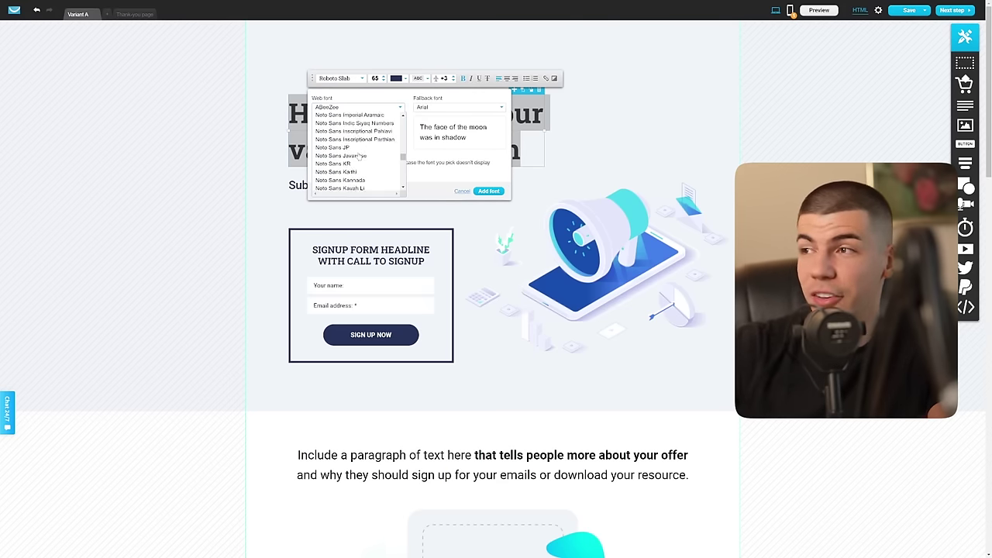
scroll(359, 156, up, 15)
scroll(359, 156, up, 5)
click(348, 139)
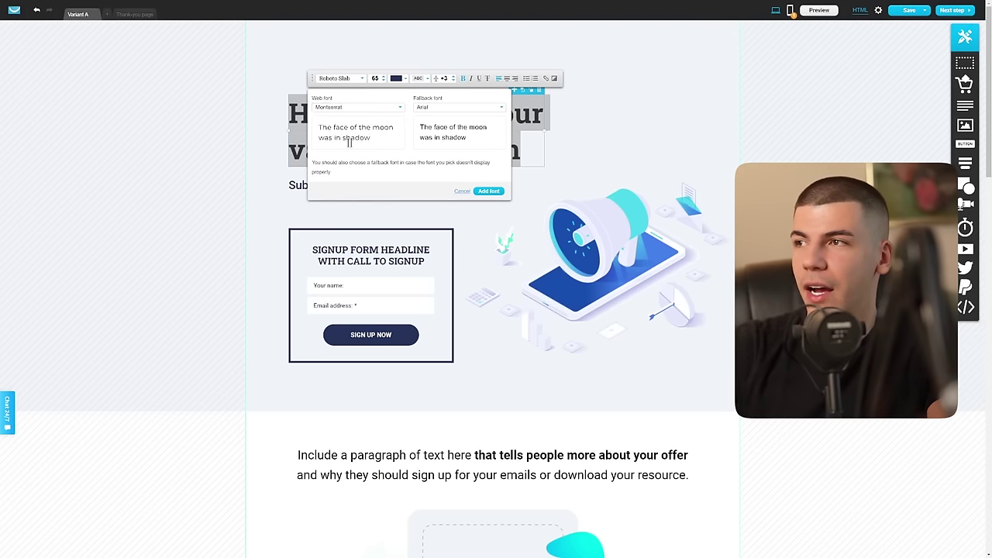
click(489, 191)
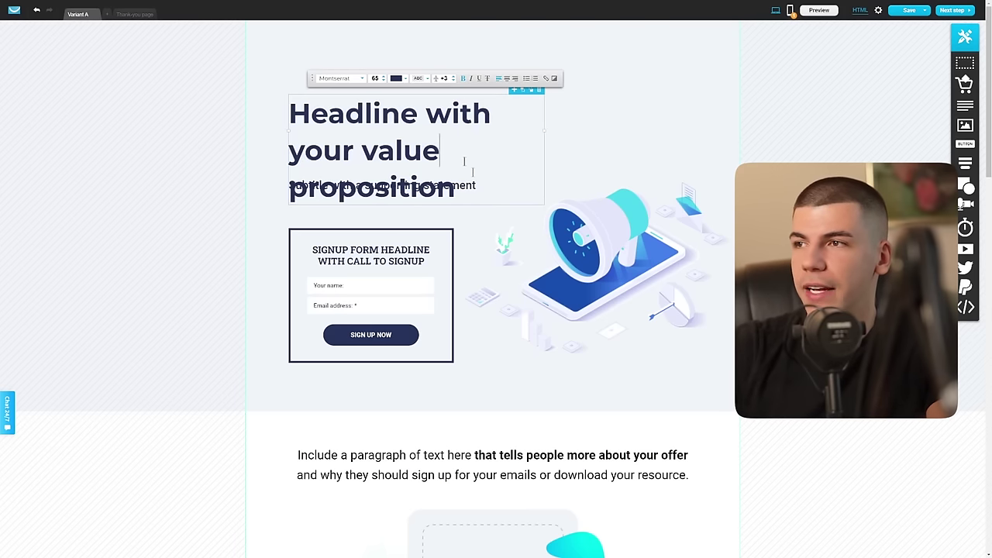
Step: Reduce the headline's font size by six steps
drag(451, 191, 246, 106)
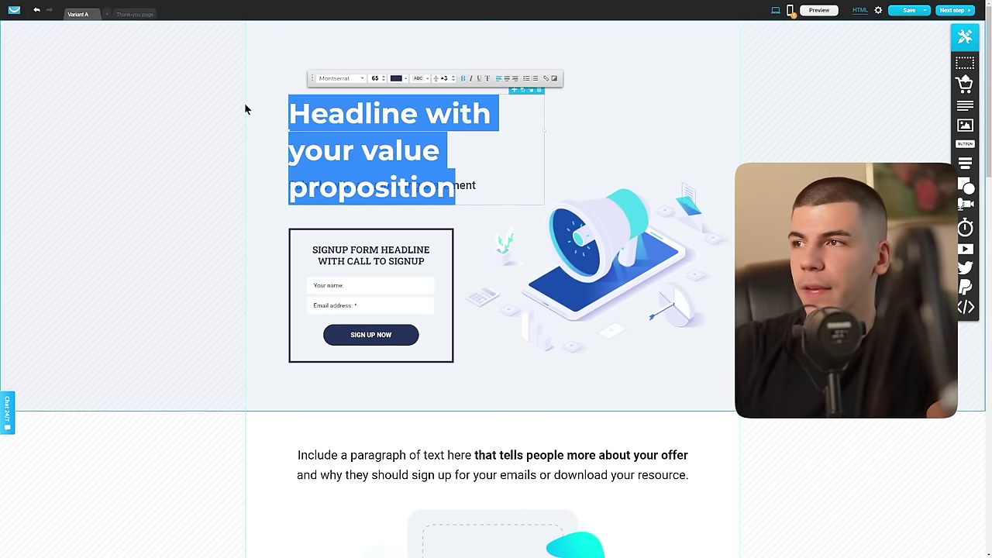
click(382, 81)
click(383, 81)
click(383, 81)
click(382, 81)
click(383, 81)
click(382, 80)
click(382, 81)
click(643, 144)
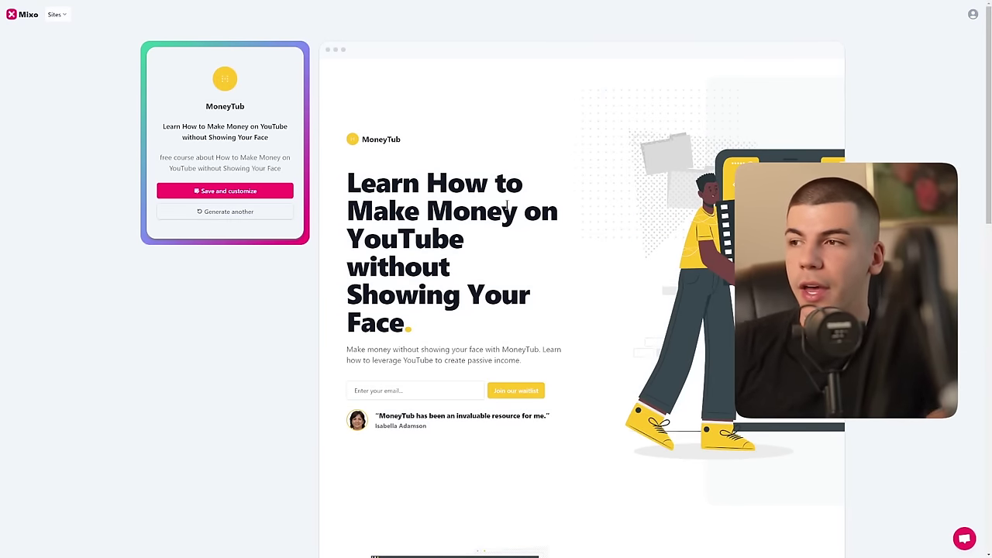
Step: Copy the MoneyTub heading from the Mixo preview and select the GetResponse headline text
drag(410, 324, 347, 183)
right_click(417, 183)
click(412, 189)
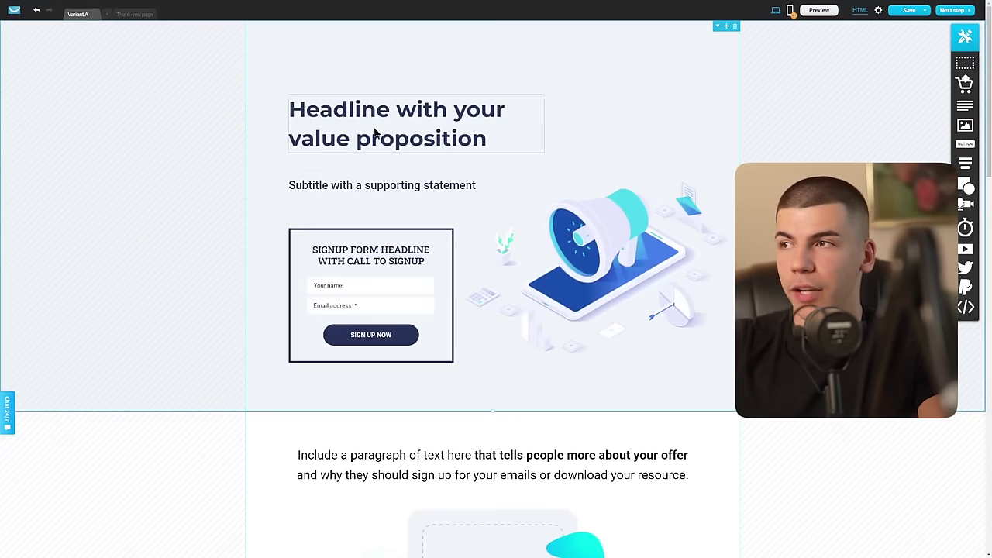
click(374, 134)
double_click(374, 133)
Step: Paste the copied heading as the headline, shrink it toward size 48 and widen it to three lines
triple_click(375, 134)
key(ctrl+v)
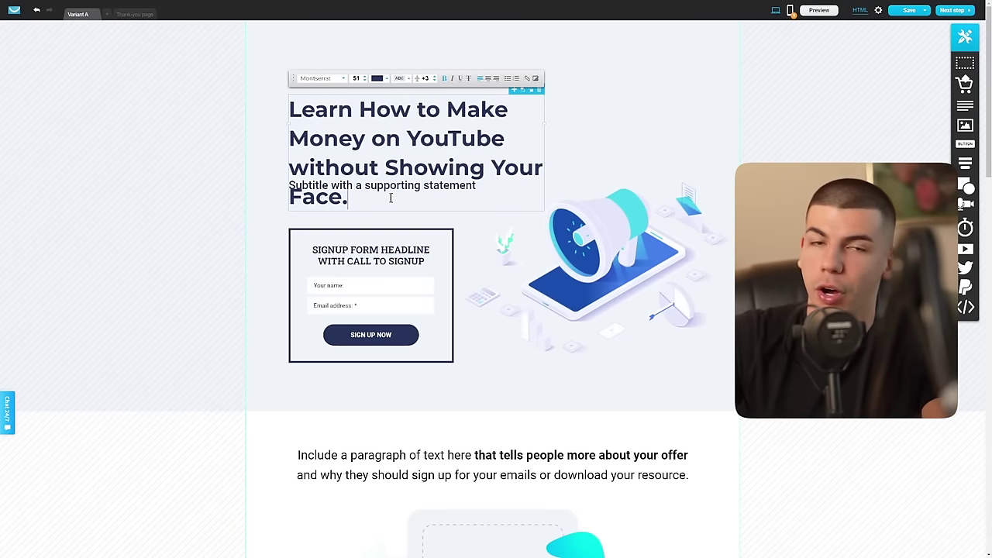
drag(401, 192, 391, 80)
click(364, 80)
click(364, 80)
click(364, 81)
drag(544, 121, 577, 123)
click(658, 128)
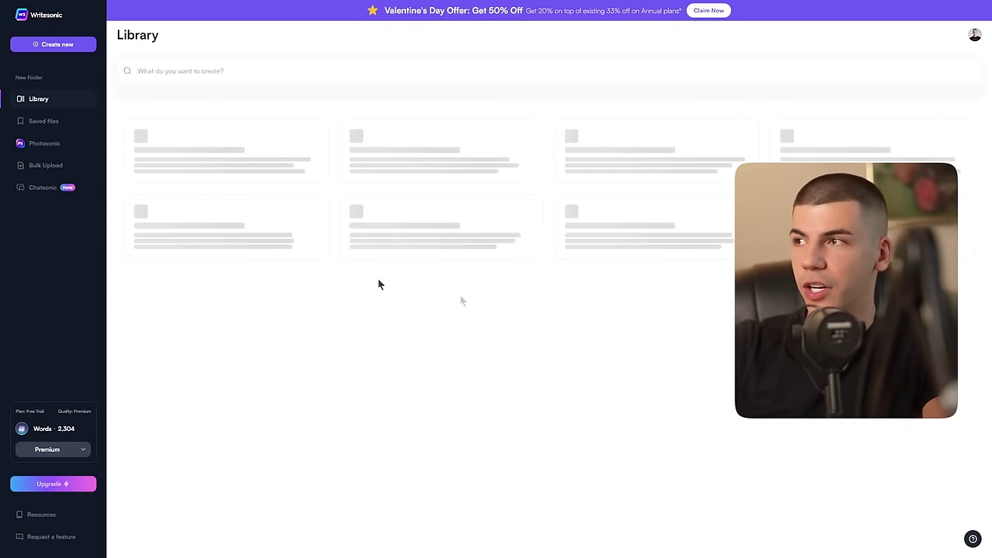
Step: Find the Landing Pages template in the Writesonic Library and open it
scroll(413, 219, down, 2)
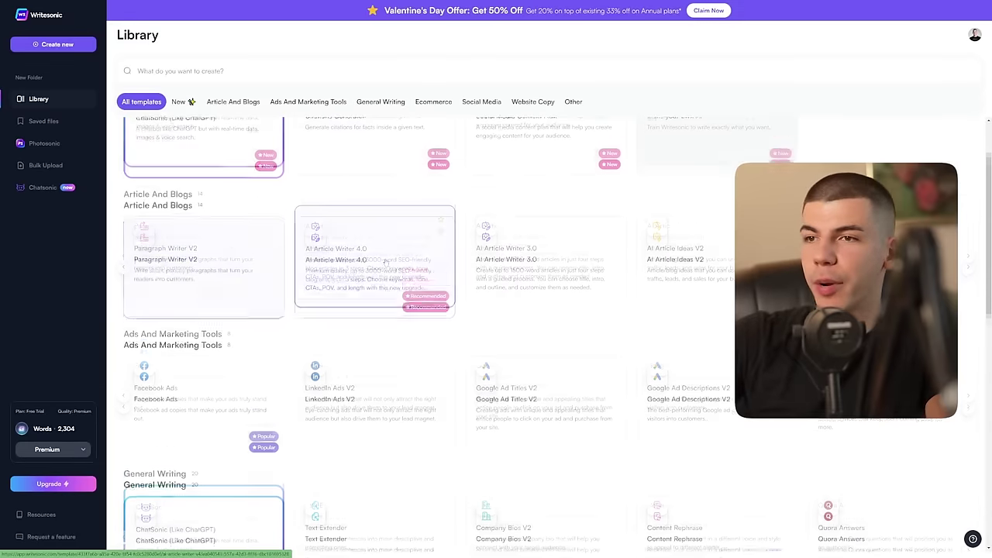
scroll(700, 203, down, 3)
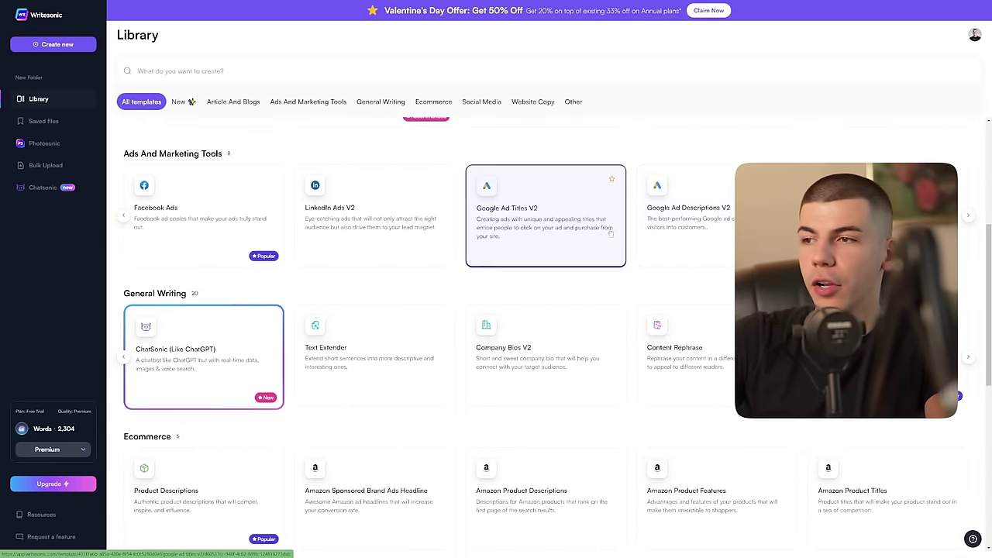
scroll(596, 243, down, 6)
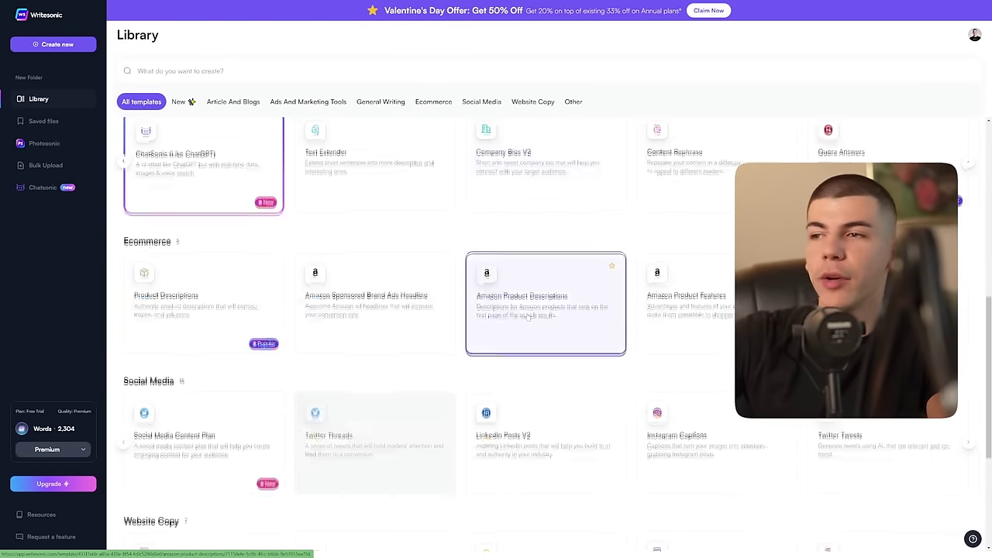
scroll(625, 281, down, 3)
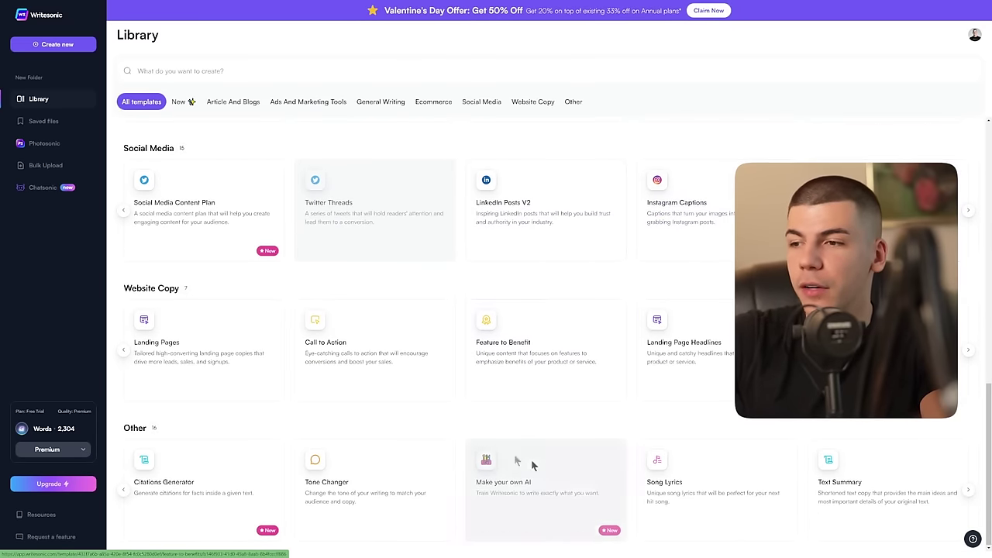
mouse_move(572, 466)
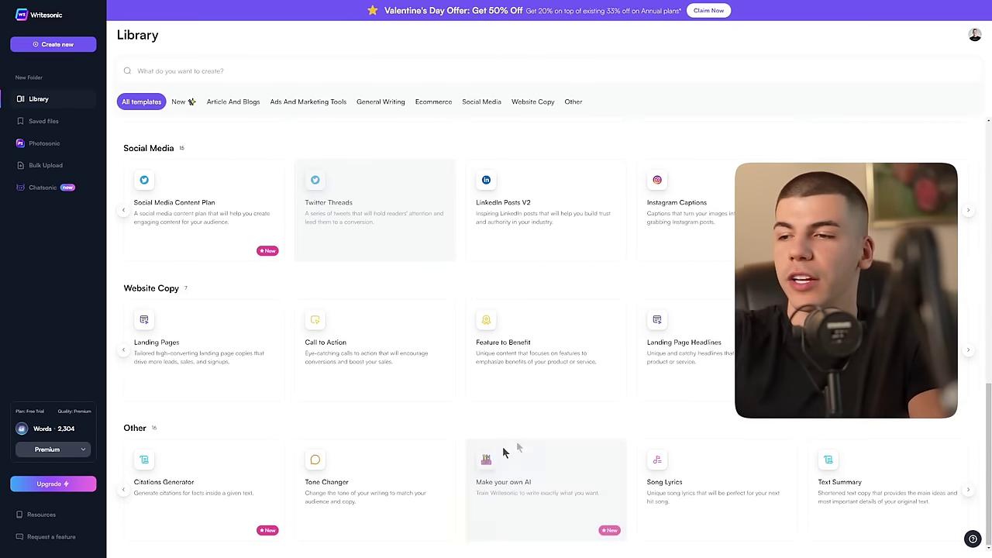
scroll(233, 364, up, 1)
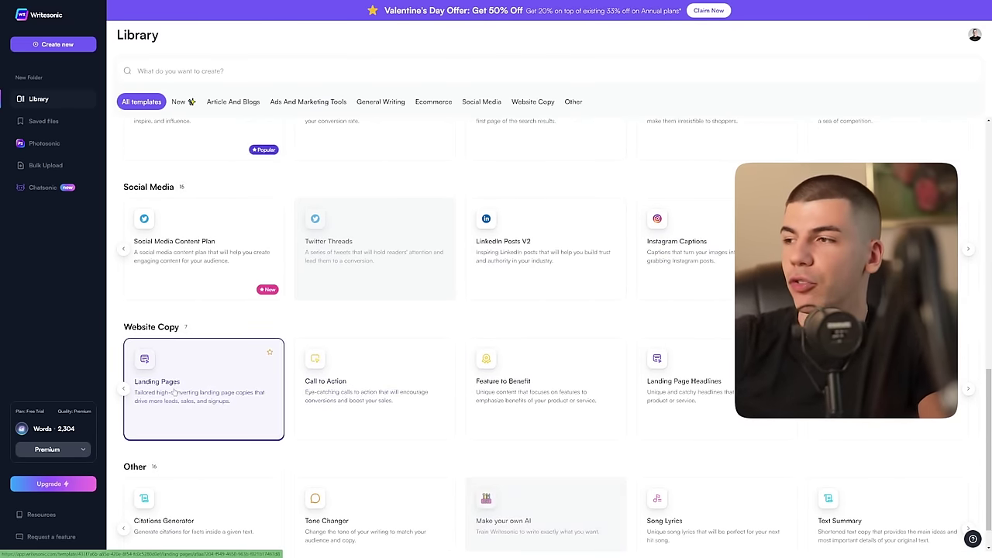
click(264, 346)
Step: Enter the project name, fixing a mistyped start and typing 'Free Course c'
click(78, 107)
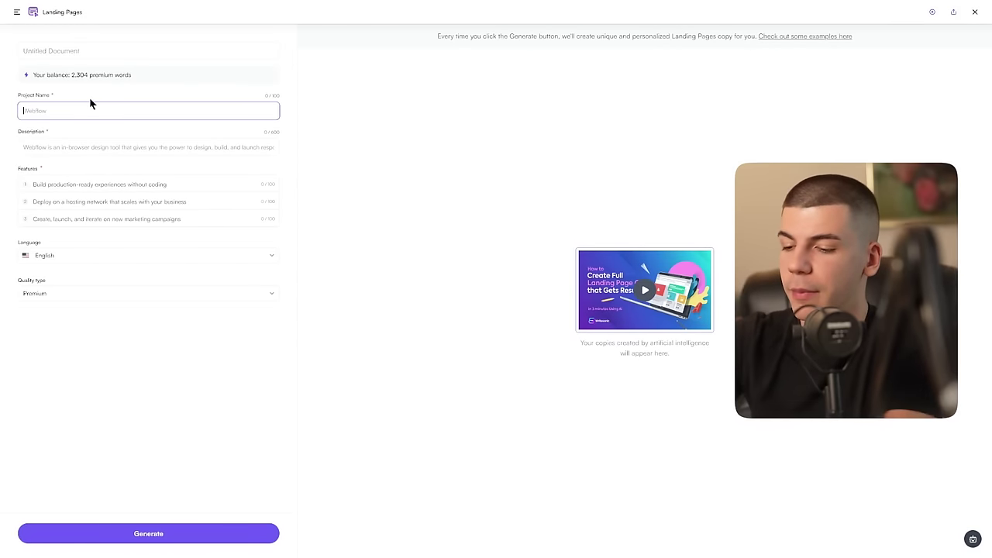
text(We)
key(BackSpace)
key(BackSpace)
text(Free Course c)
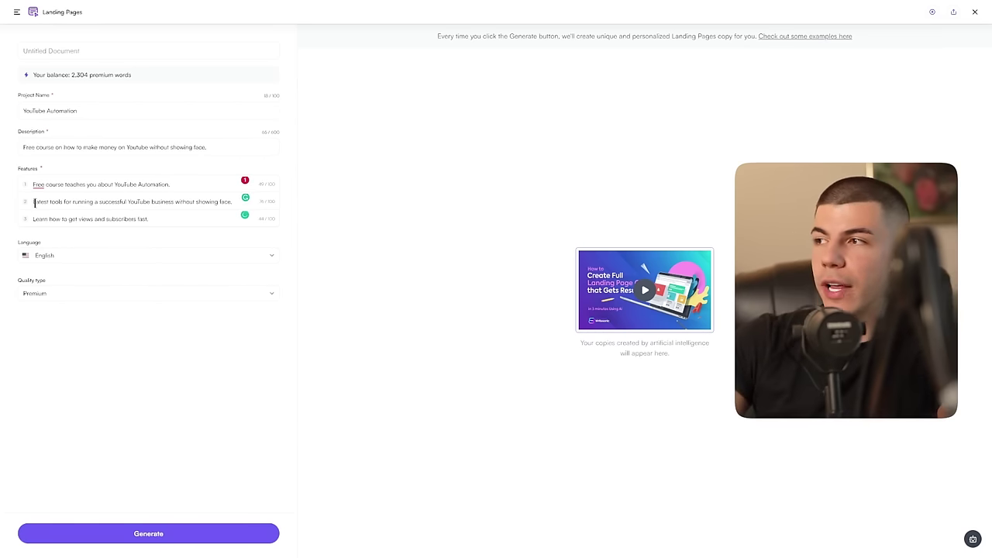
Step: Generate the landing page copy and scroll through the result
click(186, 534)
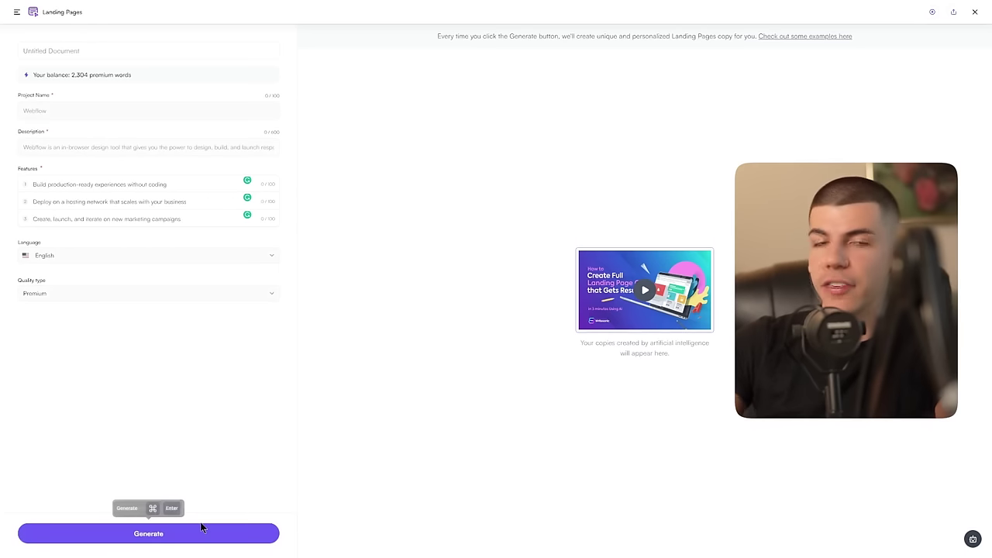
click(200, 530)
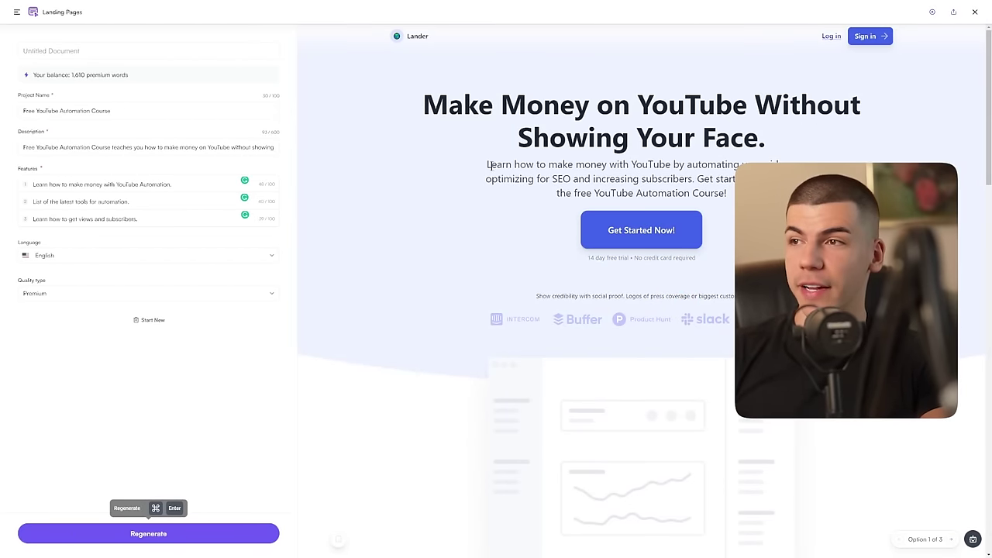
drag(481, 164, 775, 179)
click(774, 179)
scroll(774, 179, down, 6)
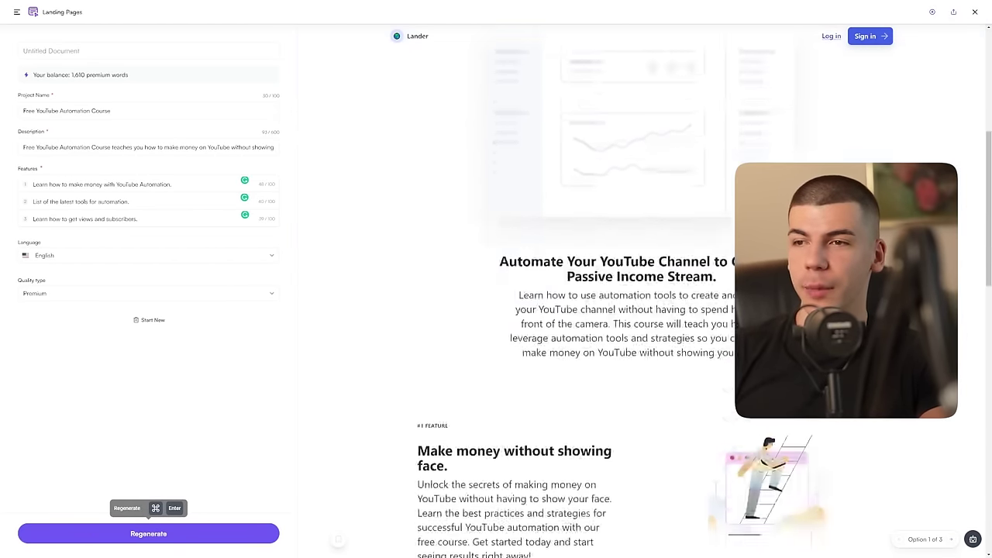
scroll(775, 179, down, 3)
scroll(641, 300, down, 6)
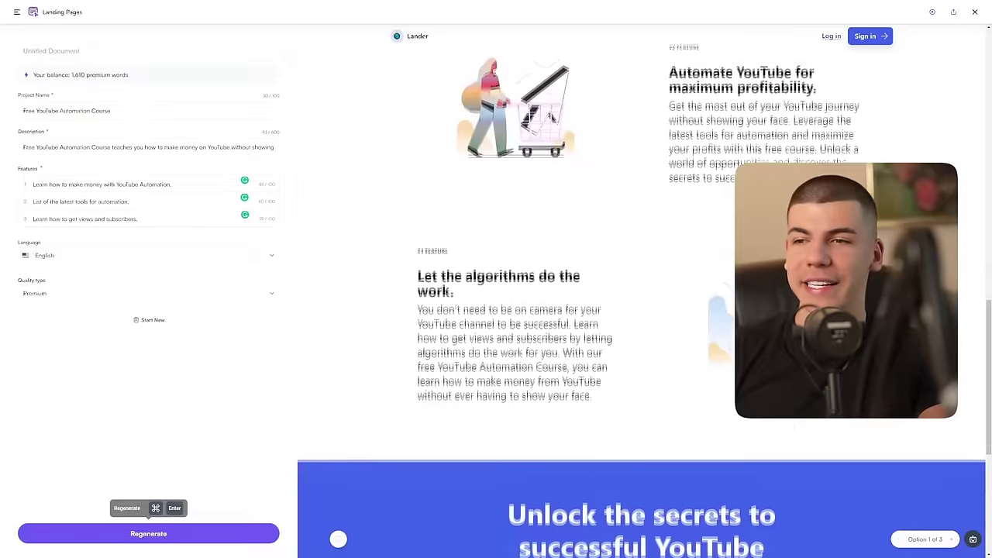
scroll(642, 300, up, 15)
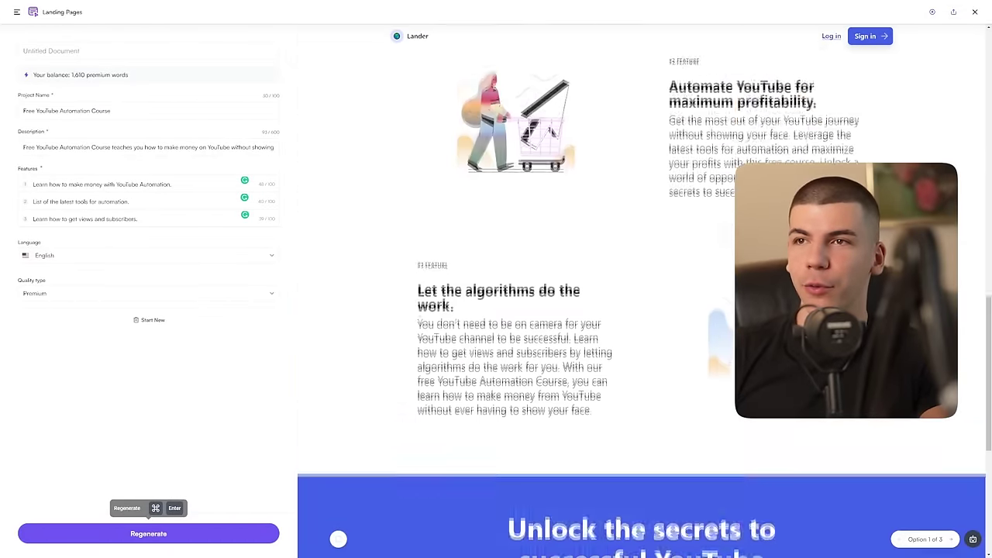
scroll(641, 300, up, 2)
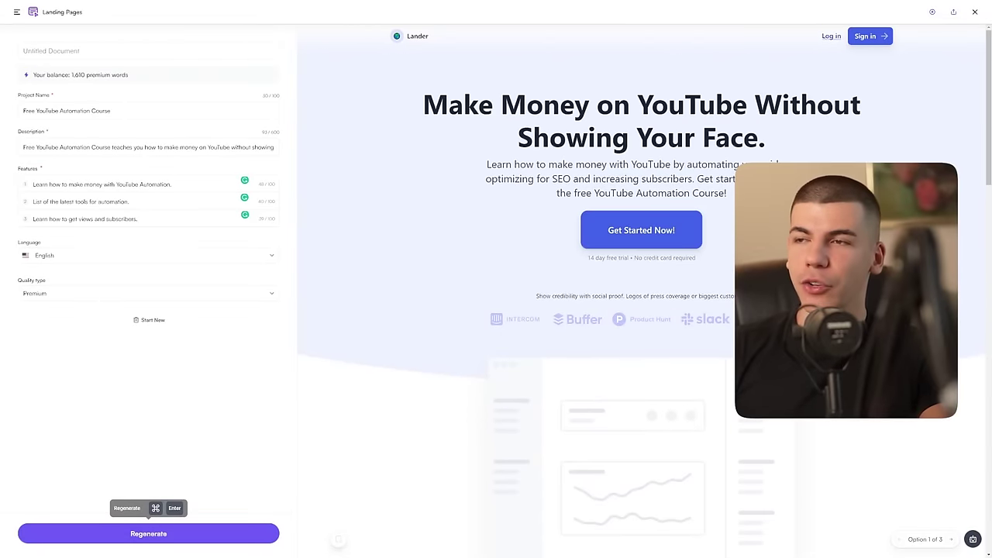
Step: Copy the hero paragraph of the generated landing page
drag(725, 189, 487, 164)
right_click(515, 171)
click(542, 175)
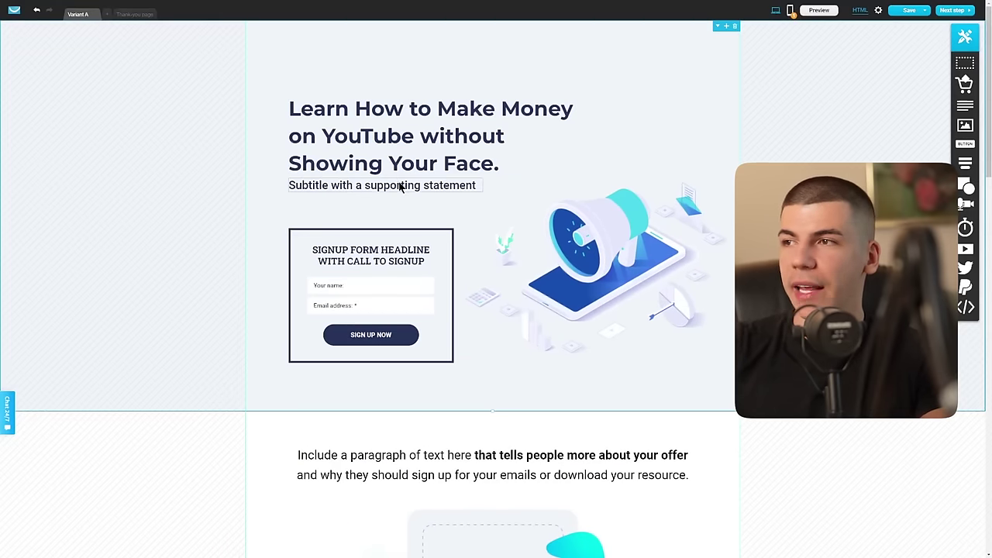
Step: Paste the hero paragraph over the subtitle and set it and the signup headline to Montserrat
double_click(401, 186)
key(ctrl+v)
click(289, 162)
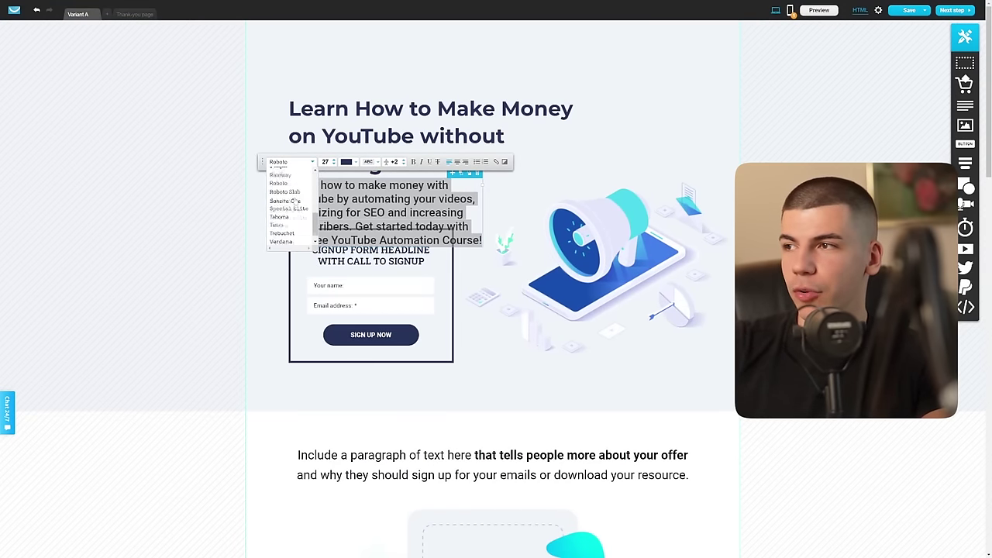
scroll(295, 200, up, 3)
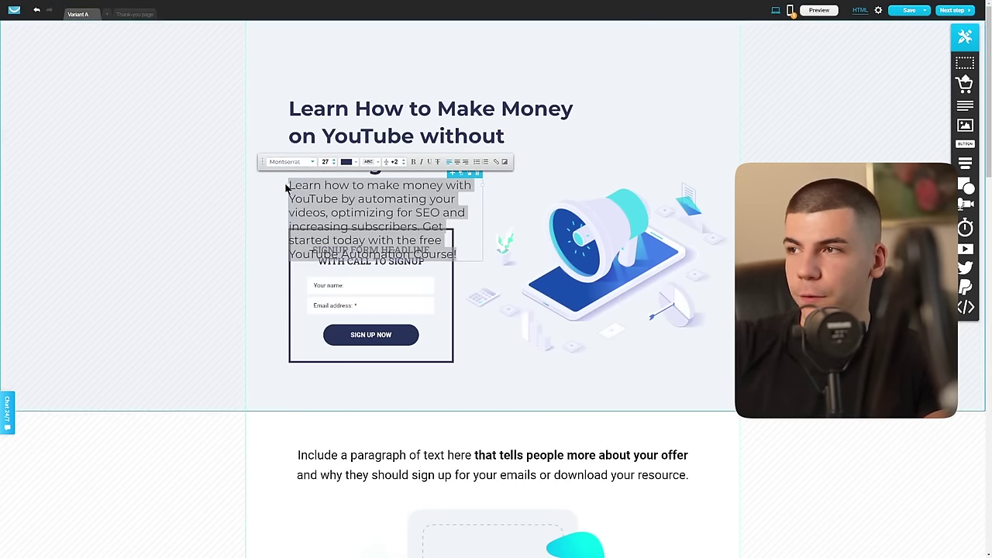
click(284, 179)
double_click(375, 248)
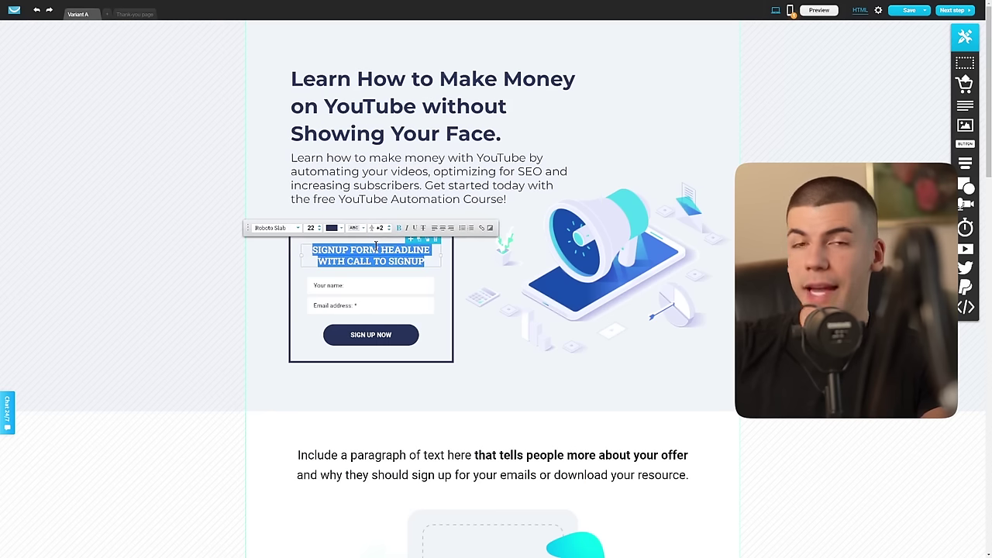
click(283, 229)
scroll(279, 275, down, 5)
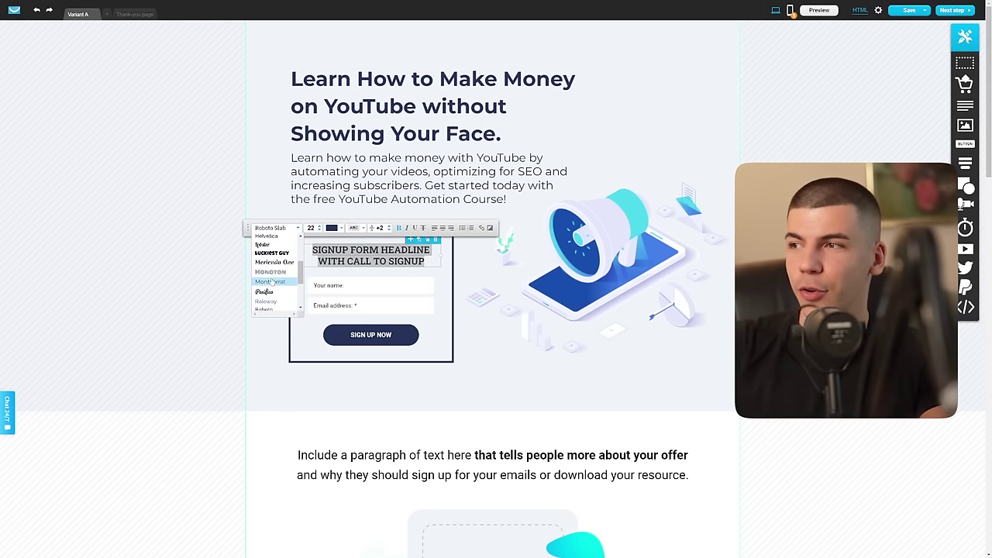
click(269, 282)
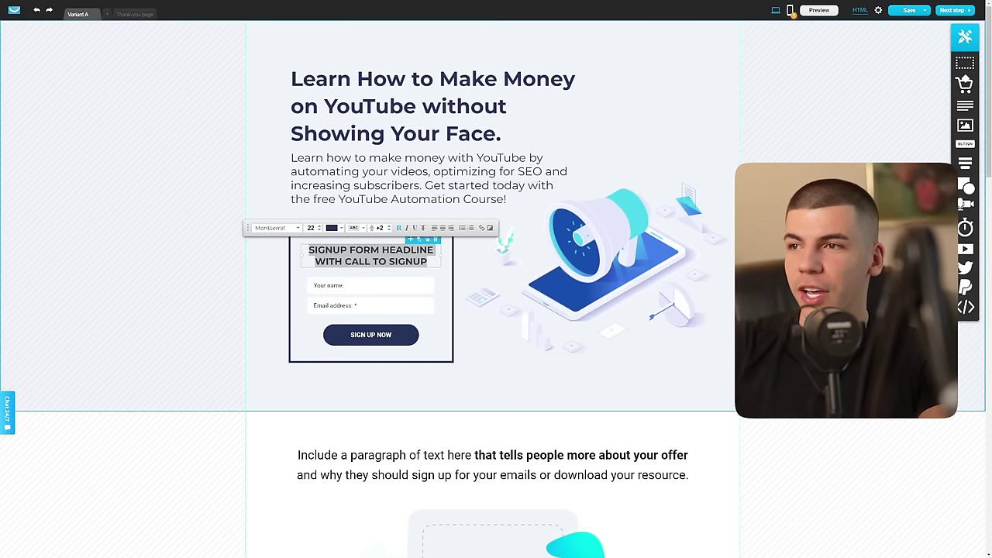
Step: Try red and grey for the main headline colour, then discard and keep navy
double_click(428, 93)
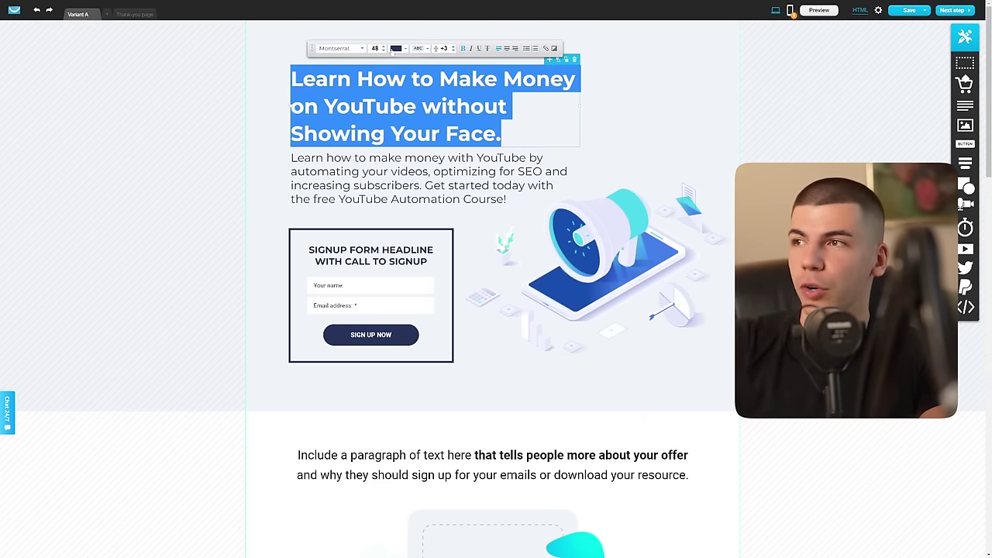
click(394, 49)
click(186, 48)
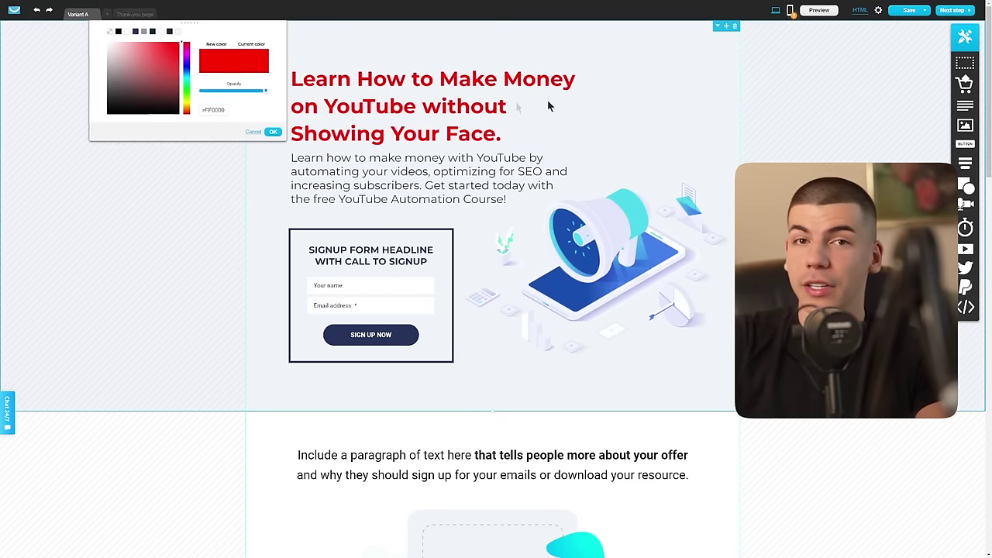
drag(145, 54, 108, 83)
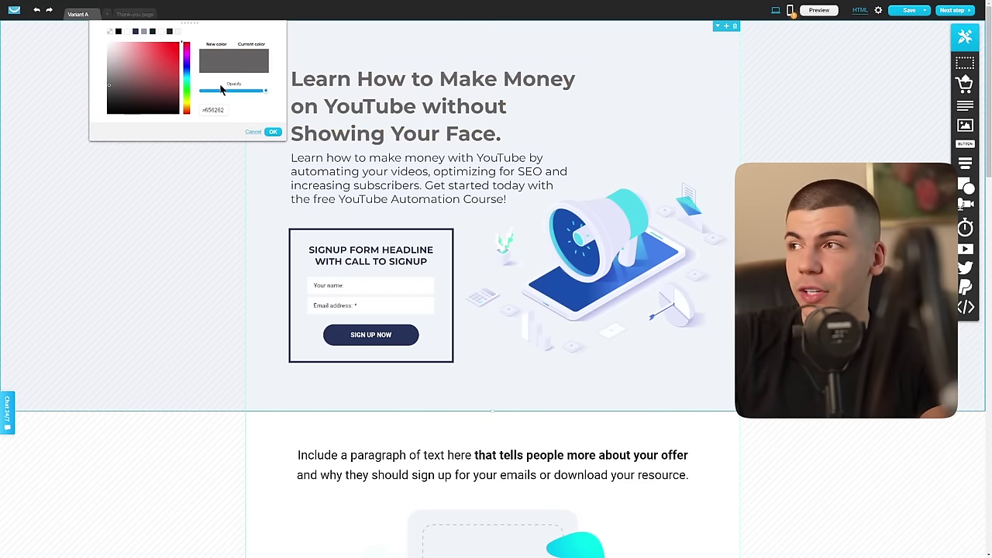
click(253, 131)
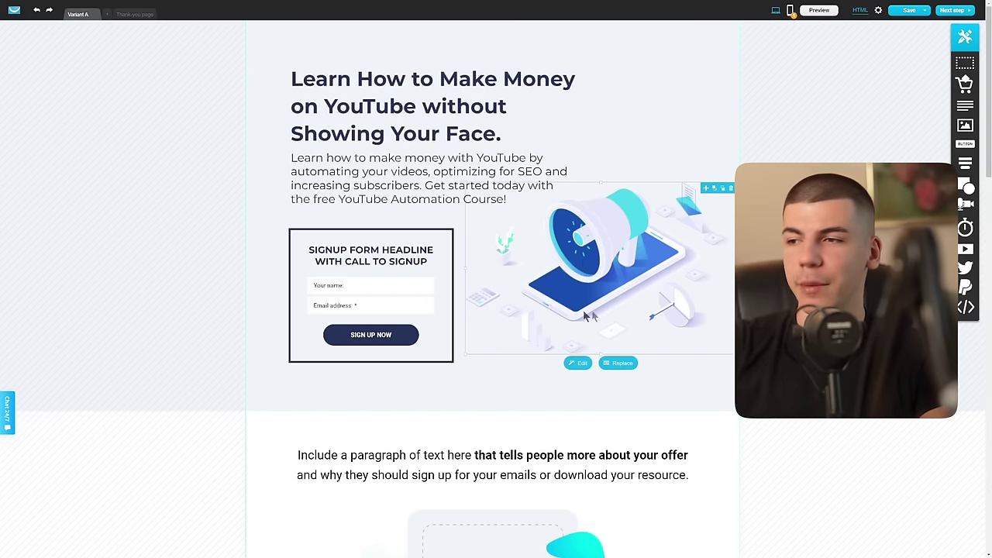
scroll(516, 359, down, 3)
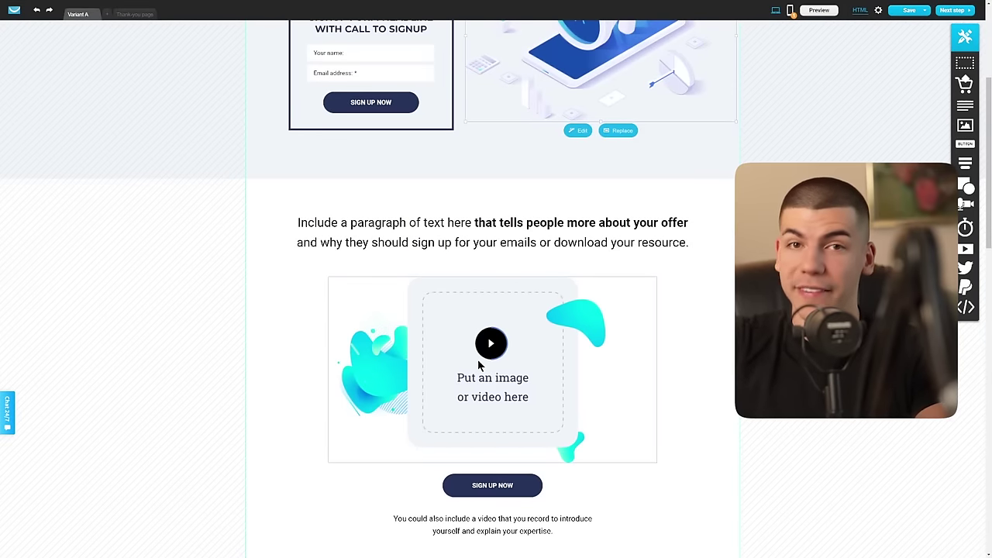
scroll(482, 358, up, 3)
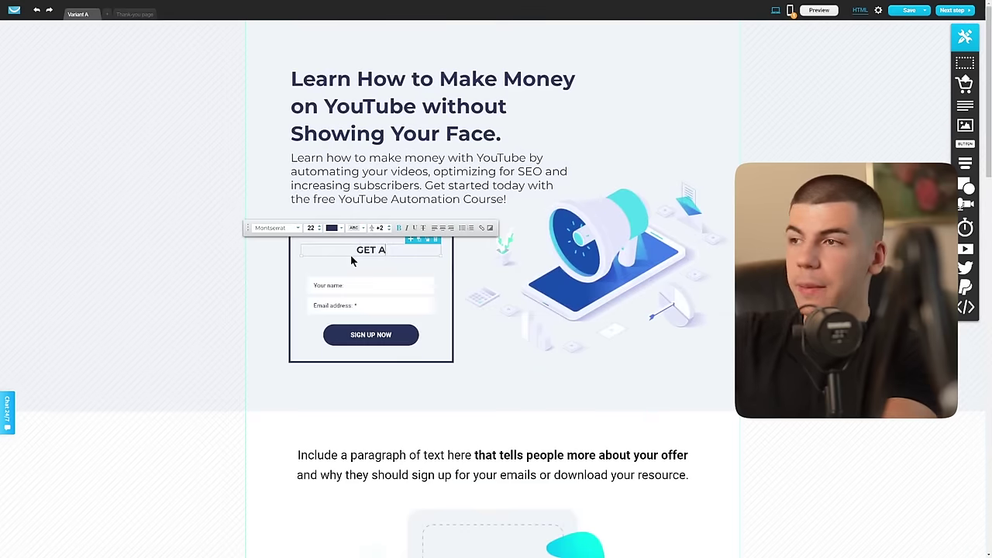
Step: Retype the signup headline as 'FREE COURSE TODAY' with '[LIMITED SPOTS]' on a second line
text(FREE)
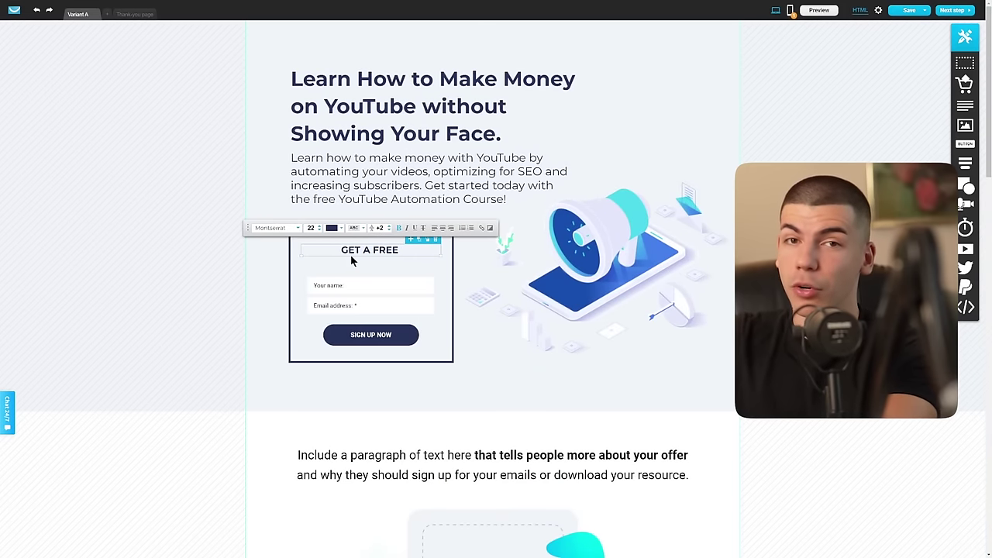
text( COURSE TODAY)
key(Return)
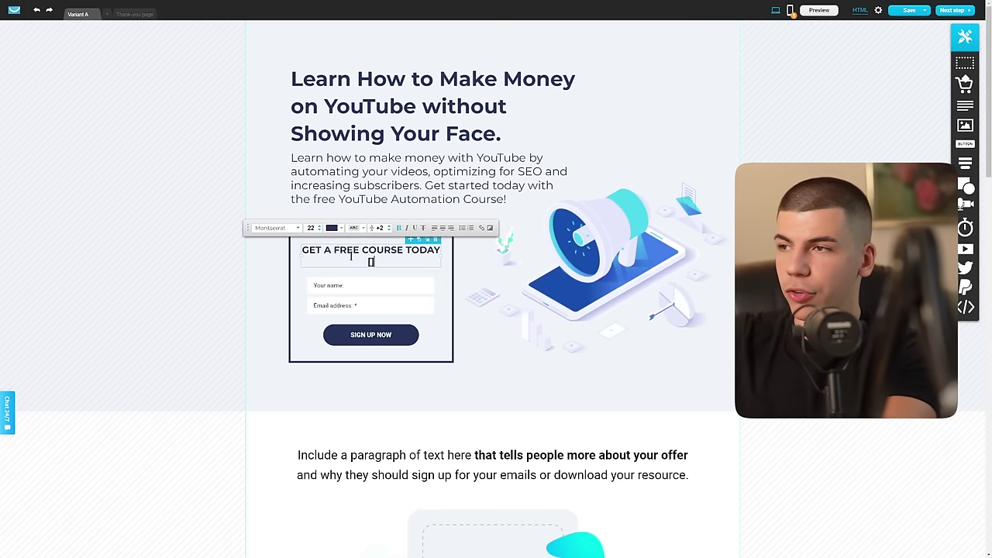
text([LIMITED SPOTS])
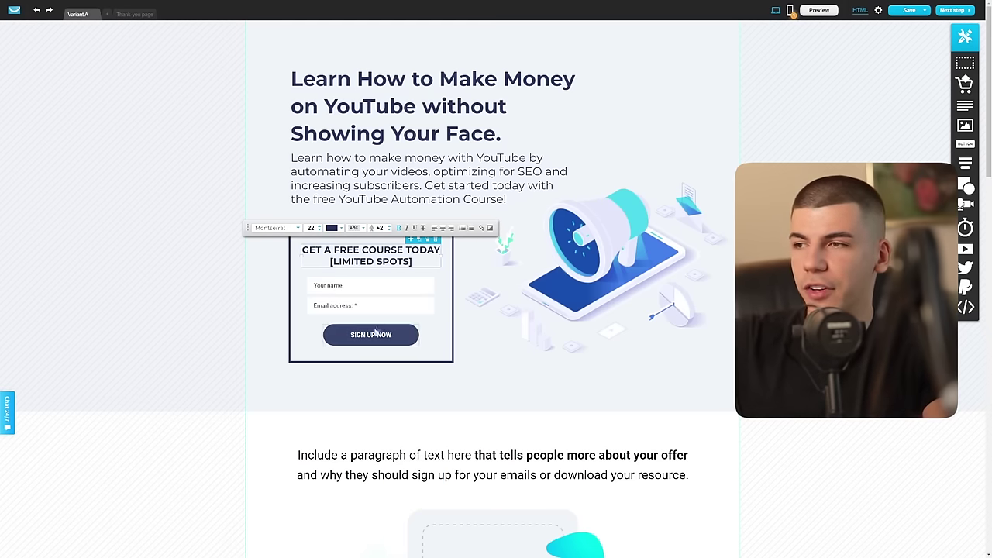
scroll(516, 359, down, 3)
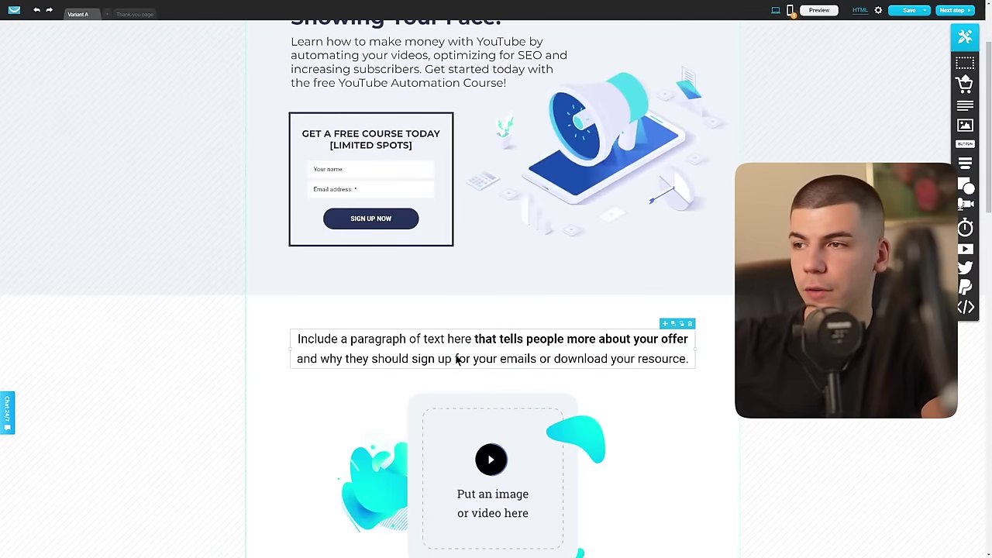
Step: Open the hero image replacement and search the free GetResponse stock images for MONEY
drag(297, 339, 455, 358)
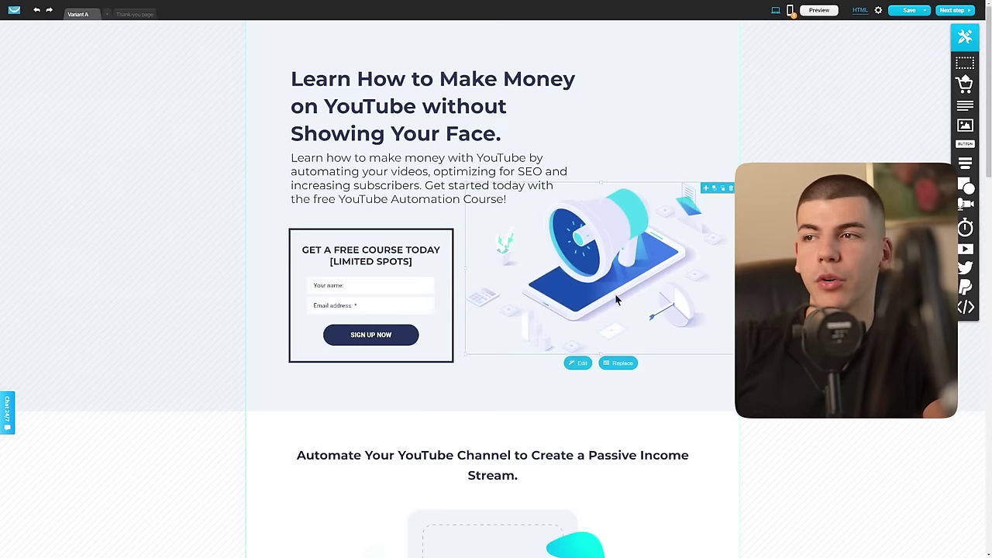
click(629, 370)
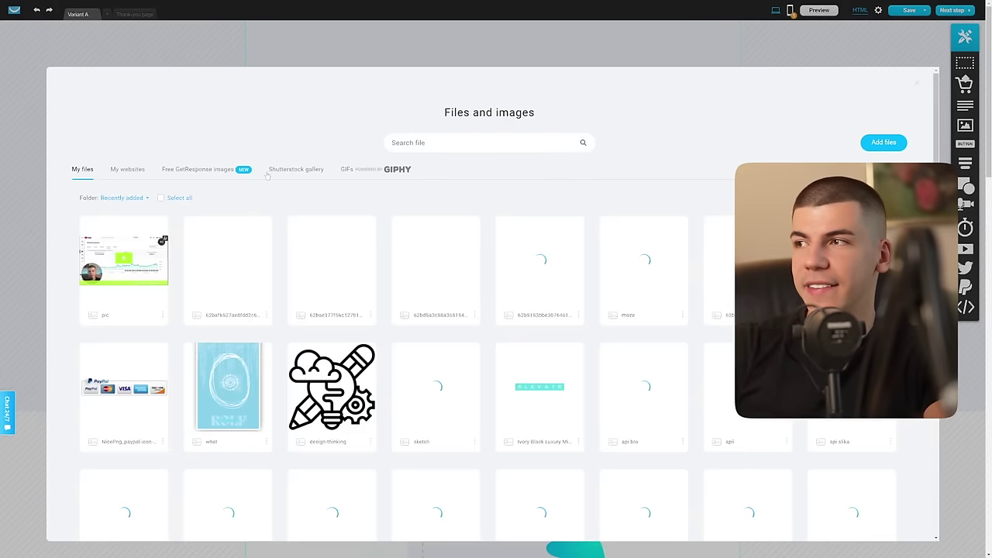
click(196, 171)
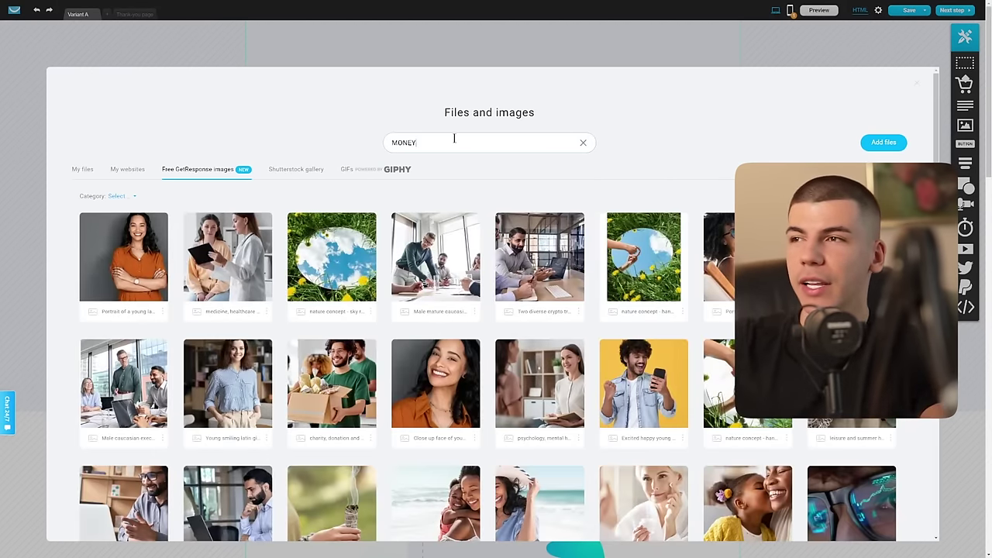
key(Return)
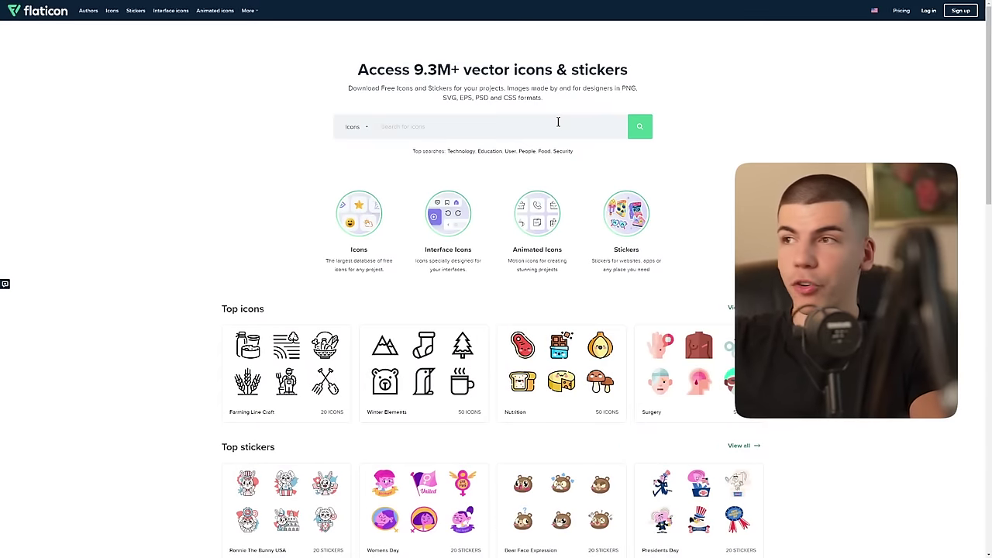
Step: Search Flaticon for 'money', download the money bag PNG for free, and return to GetResponse
text(money)
key(Return)
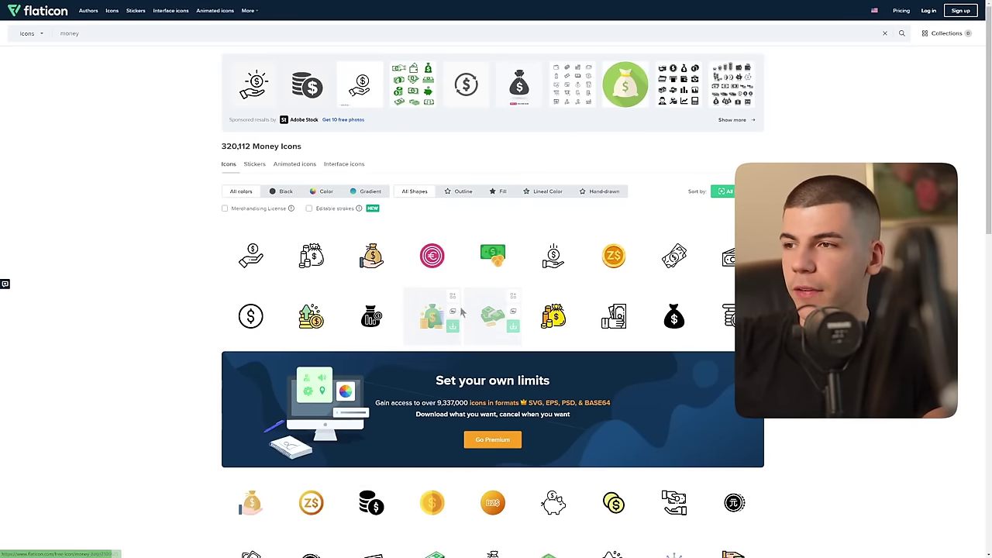
click(450, 326)
click(585, 258)
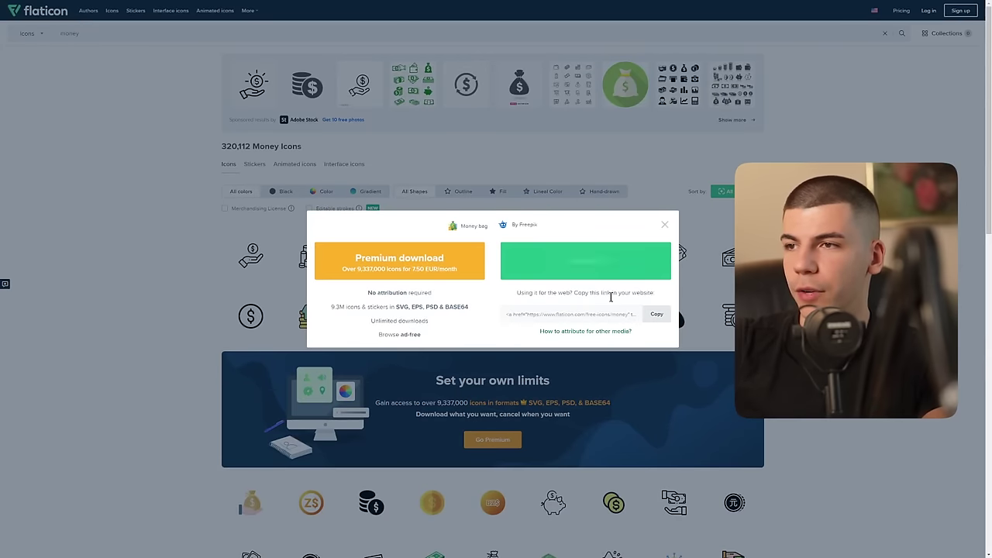
key(ctrl+Tab)
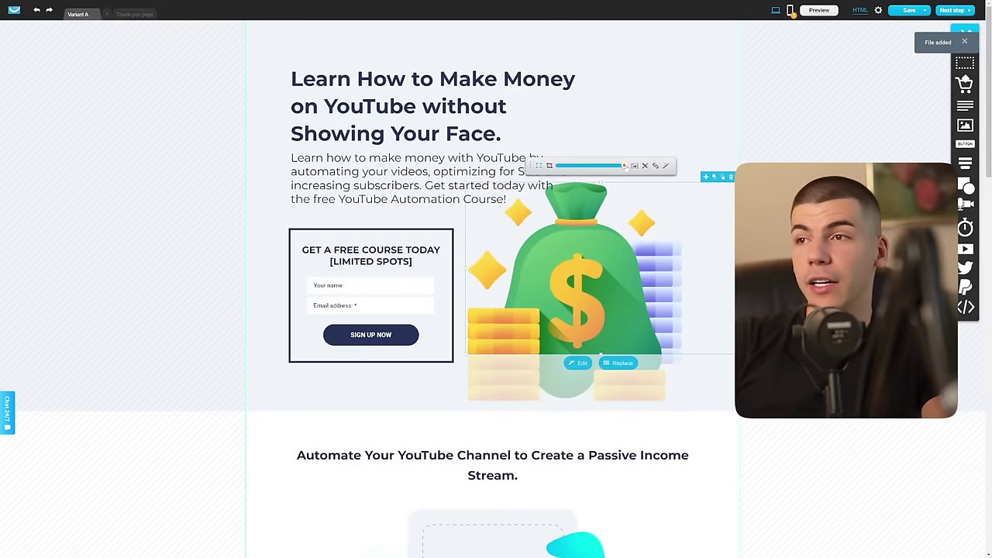
Step: Shrink the money bag hero image within its box
drag(626, 167, 611, 165)
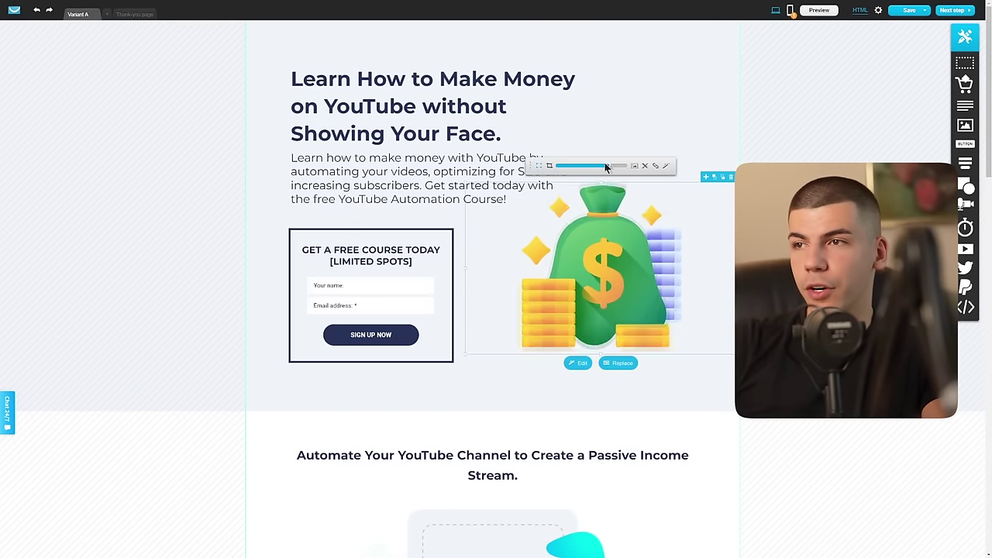
scroll(595, 242, down, 2)
click(747, 233)
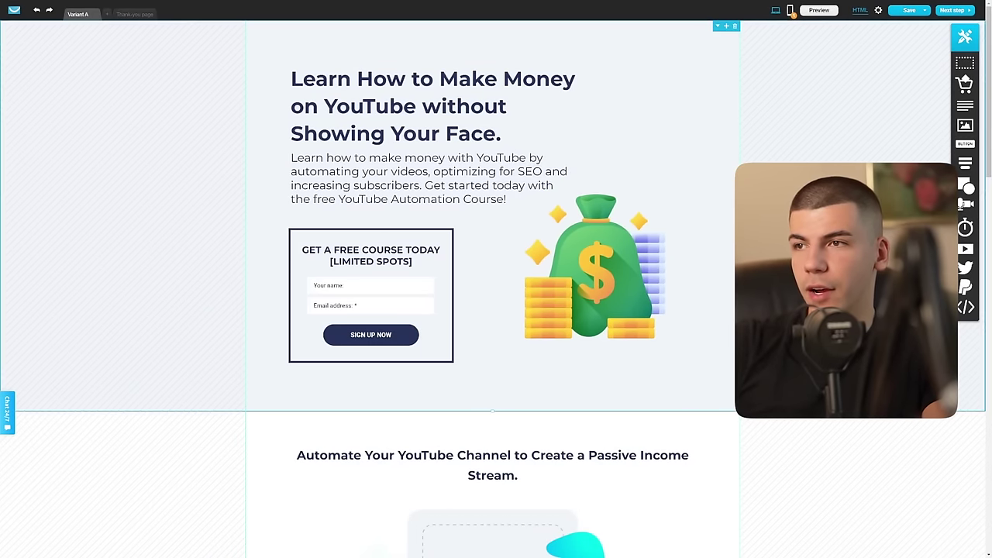
Step: Prefix the landing page headline with '[FREE]' and scroll through the page to review it
click(292, 78)
text([])
key(Left)
text(FREE)
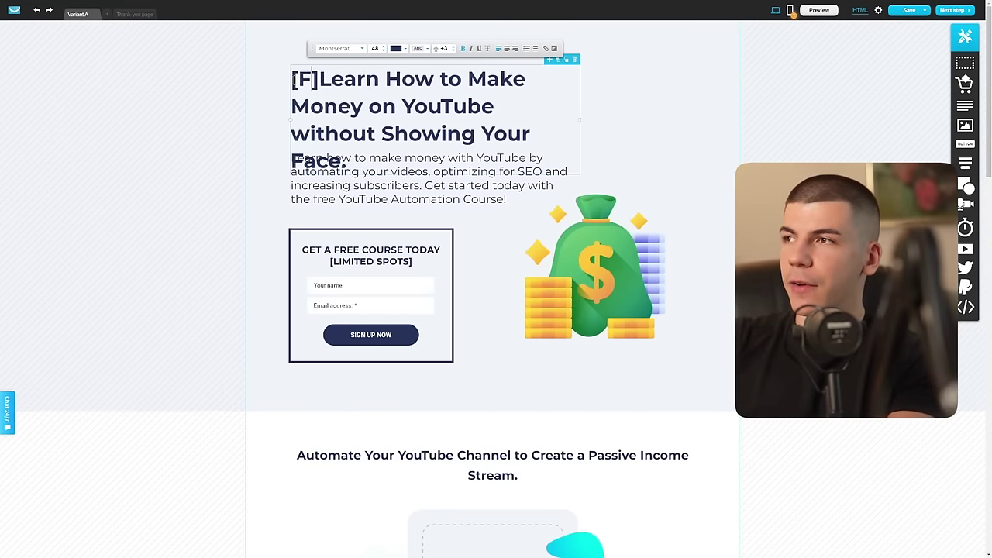
key(BackSpace)
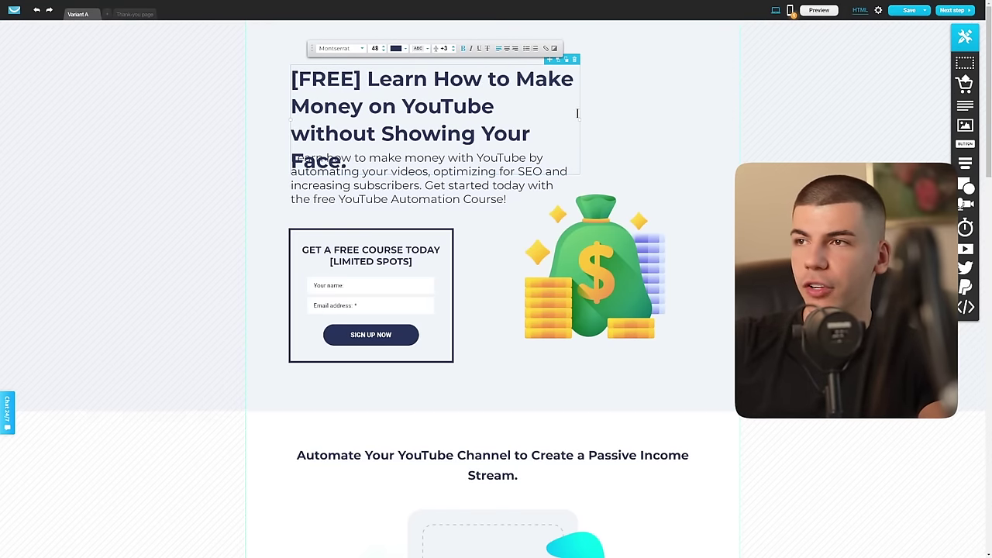
scroll(495, 372, down, 4)
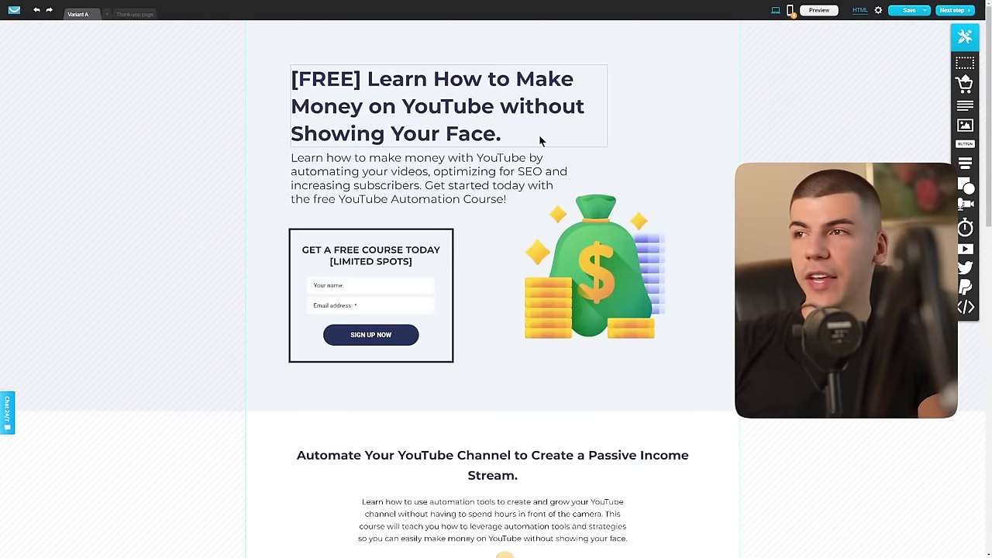
scroll(541, 140, down, 5)
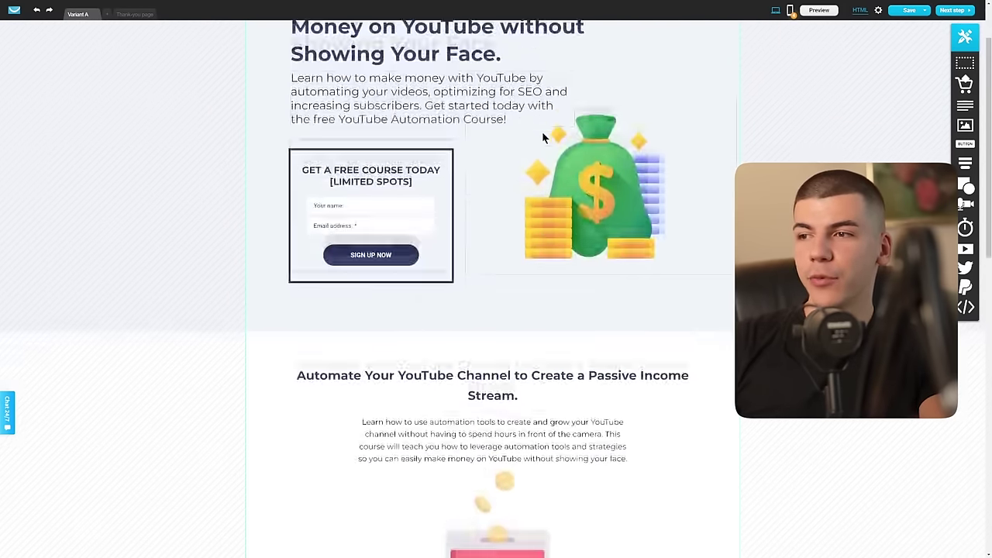
scroll(545, 138, down, 3)
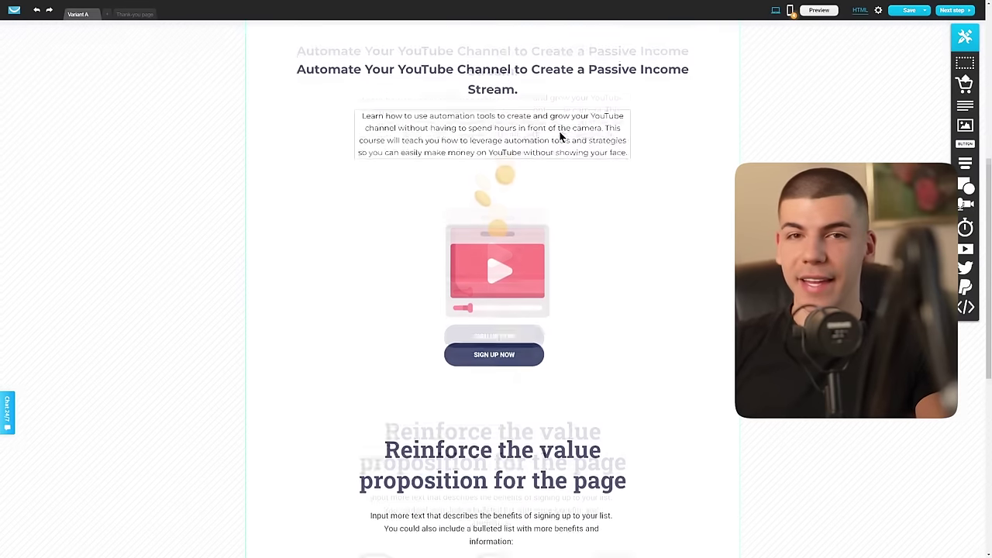
scroll(563, 138, down, 2)
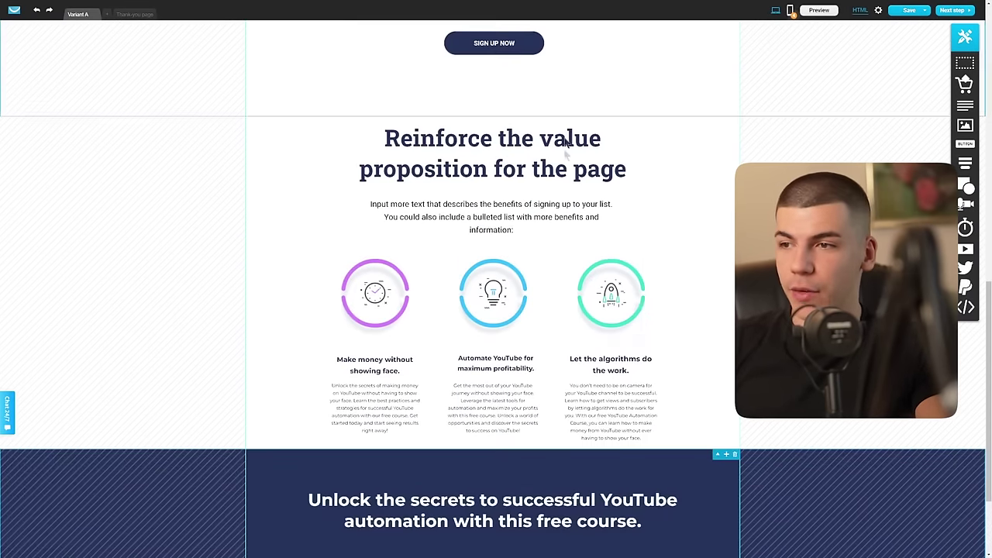
scroll(671, 328, up, 4)
scroll(726, 243, up, 6)
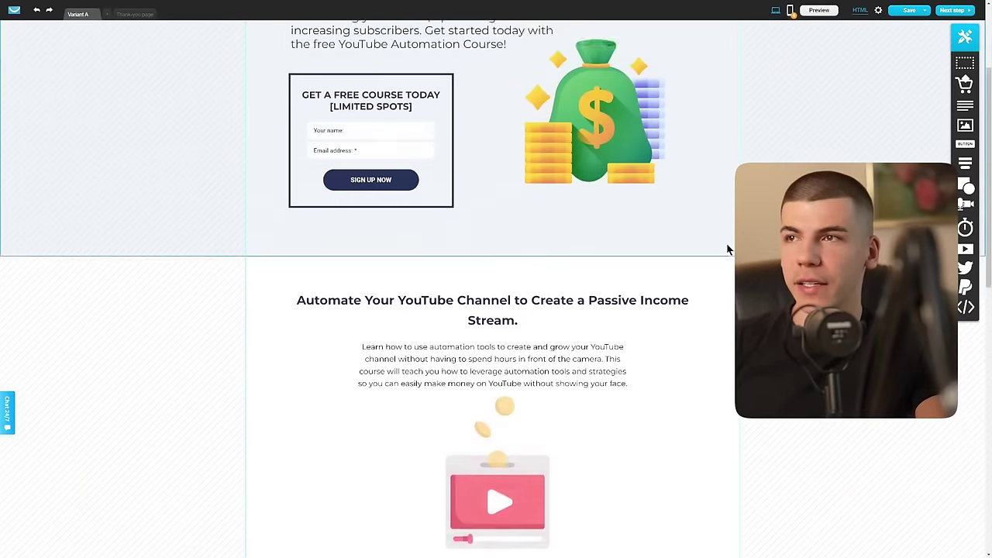
Step: Save the landing page and open its preview
click(924, 11)
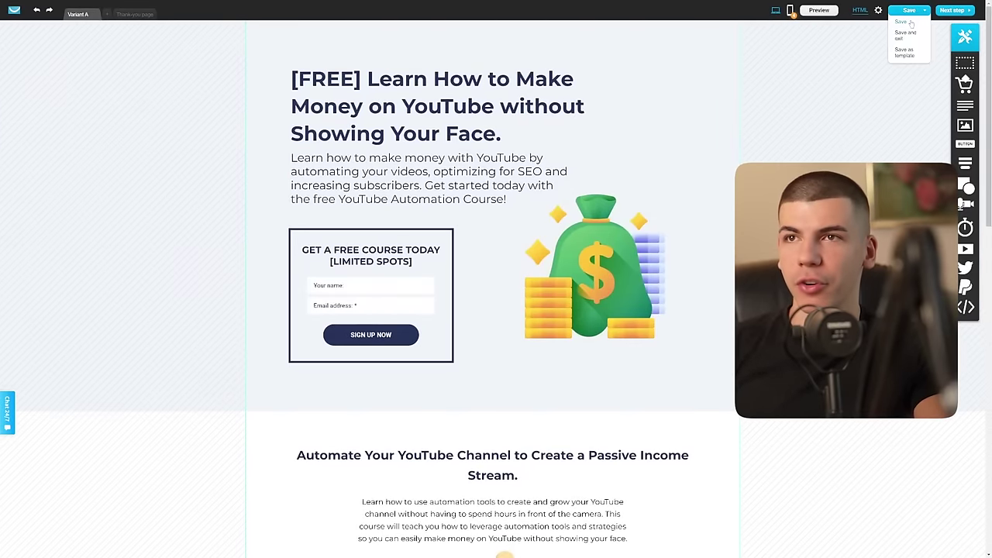
click(901, 22)
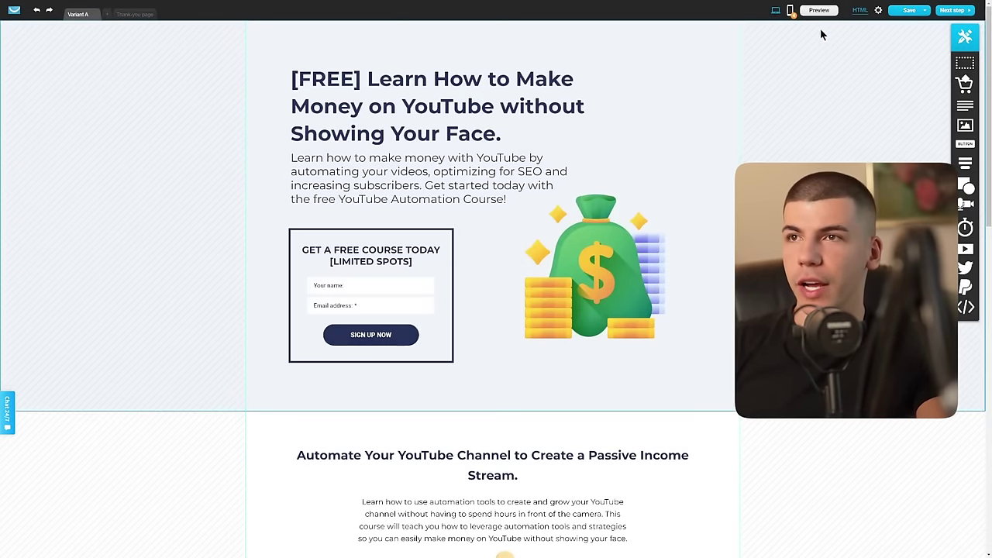
click(819, 11)
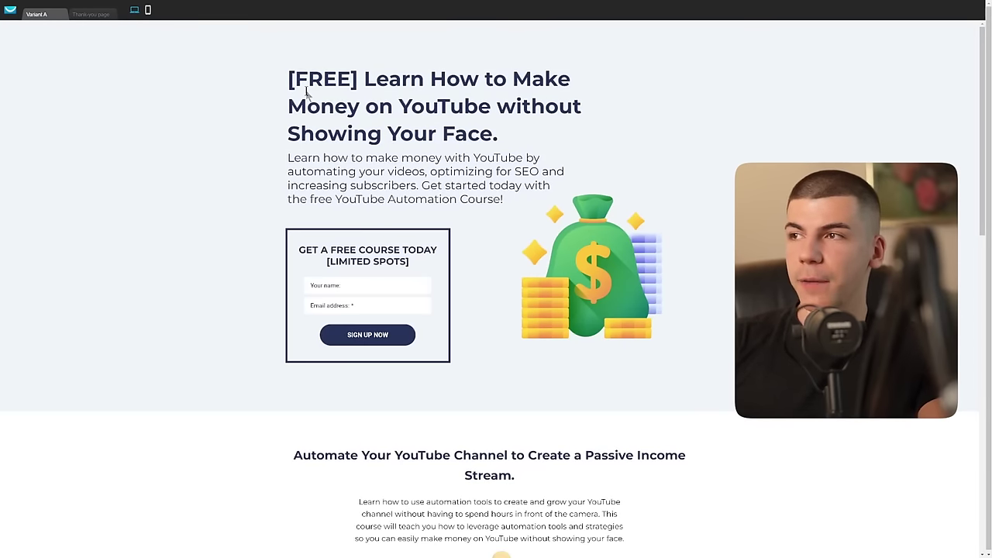
Step: Fill the sign-up form with a test name and email address, then scroll the page
click(359, 286)
text(Ryan)
key(Tab)
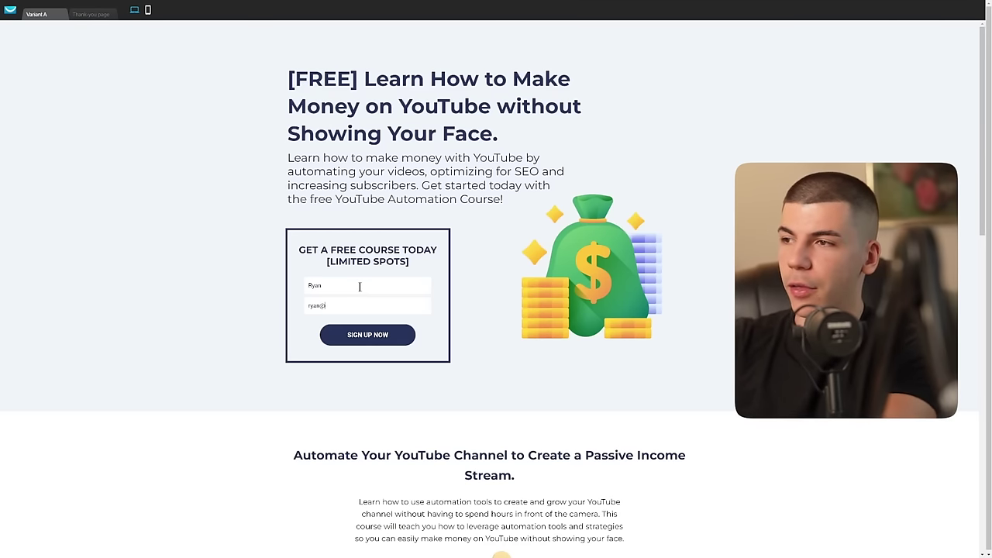
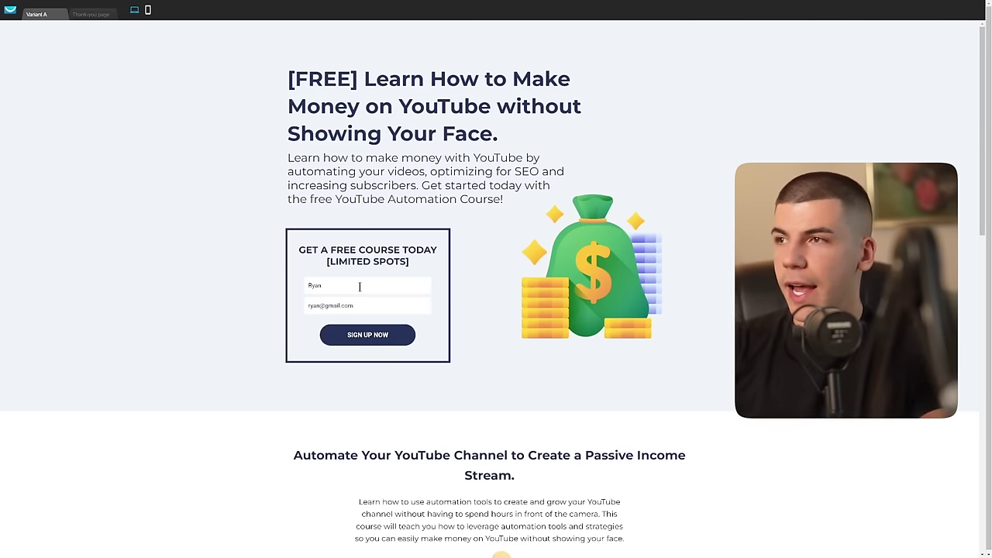
scroll(554, 341, down, 5)
scroll(555, 342, down, 5)
scroll(553, 316, up, 4)
scroll(552, 307, up, 5)
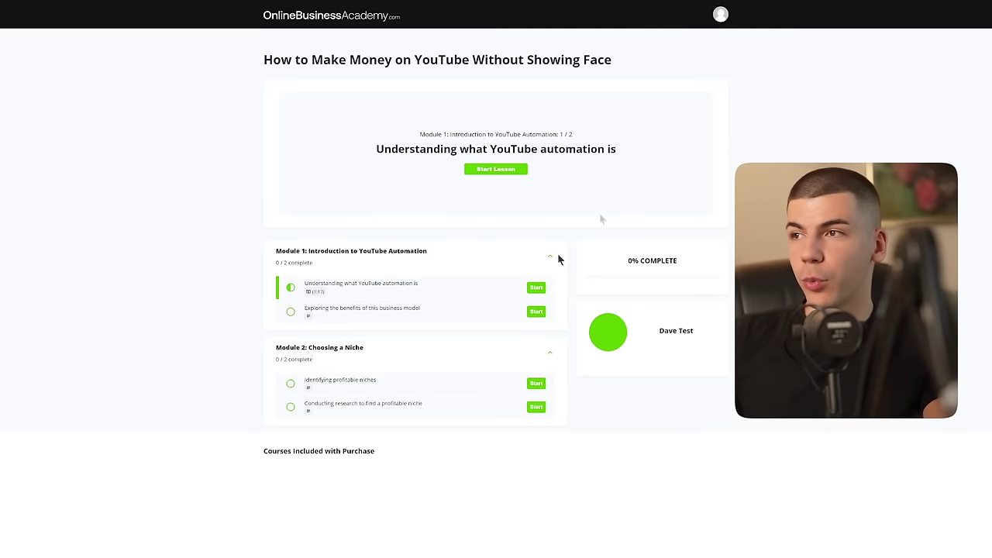
Step: Start the first lesson, play its video, and follow the $700/Day video link
drag(402, 149, 606, 145)
click(606, 145)
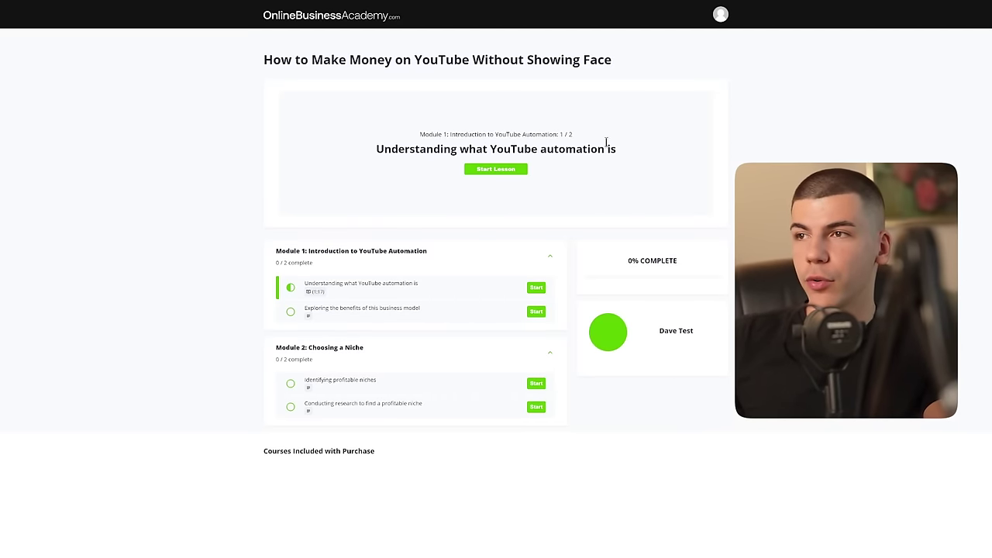
click(536, 287)
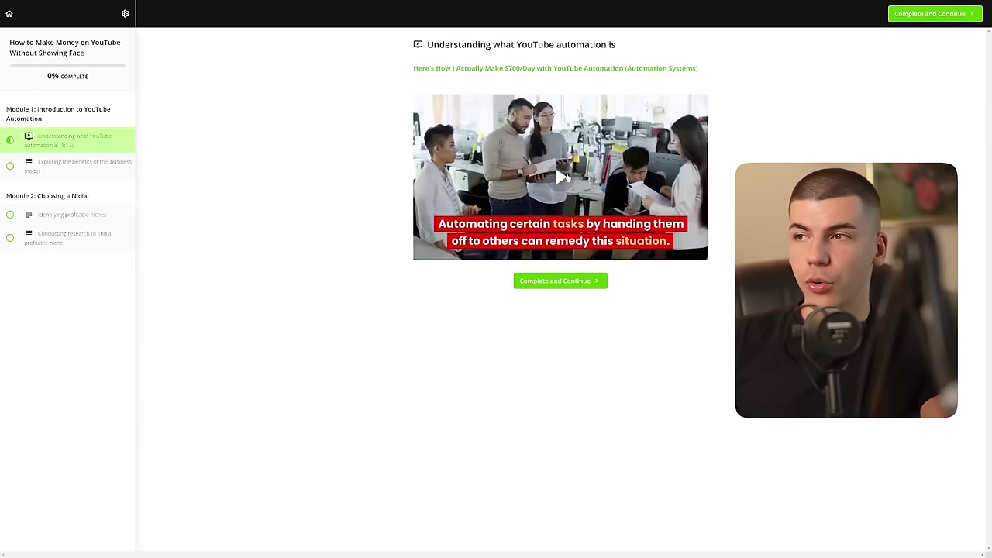
click(567, 178)
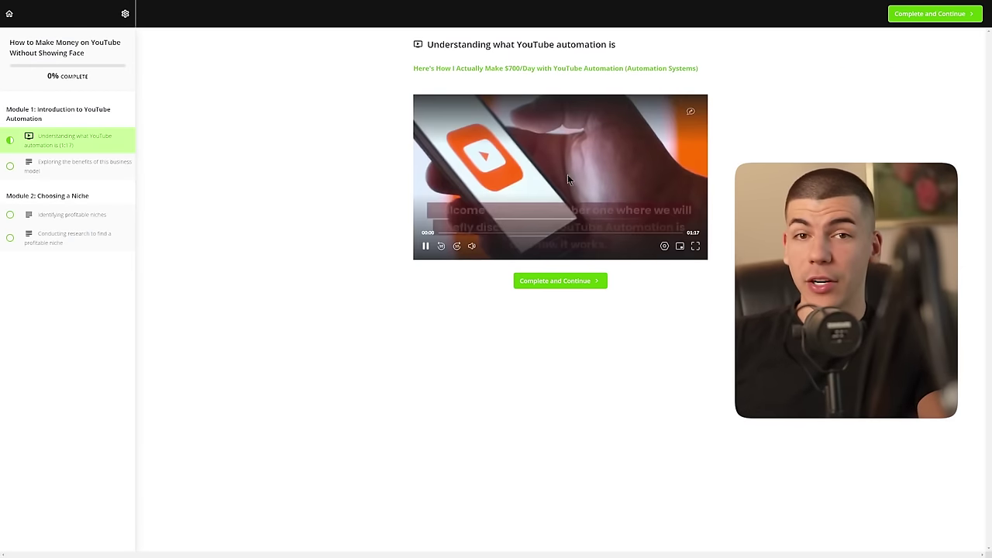
click(546, 72)
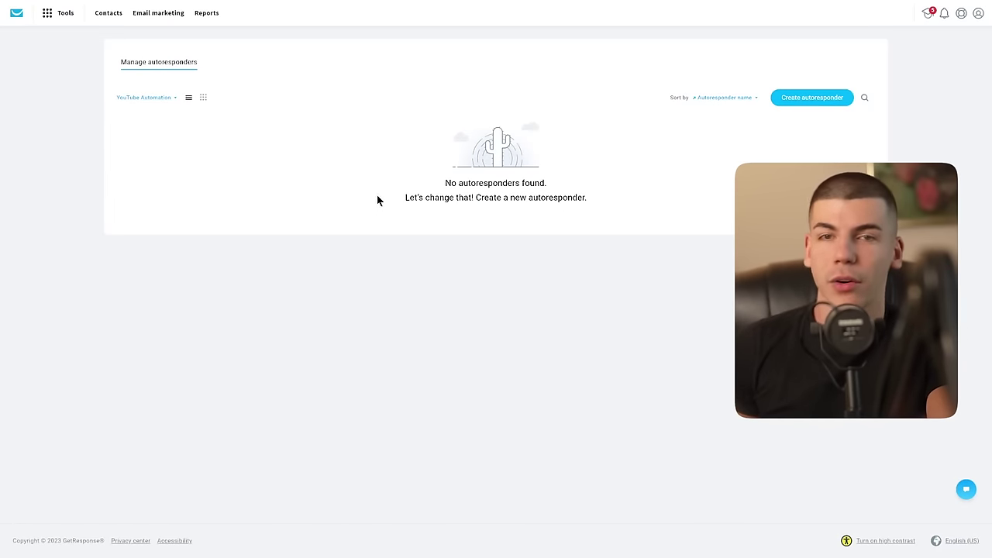
Step: Create a new autoresponder draft and scroll down to its empty subject and content settings
click(50, 17)
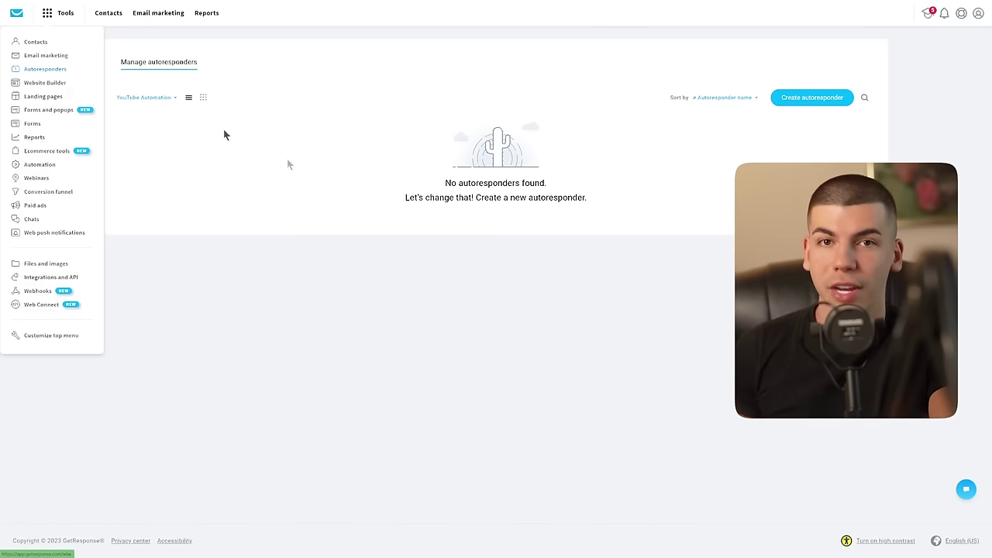
click(396, 344)
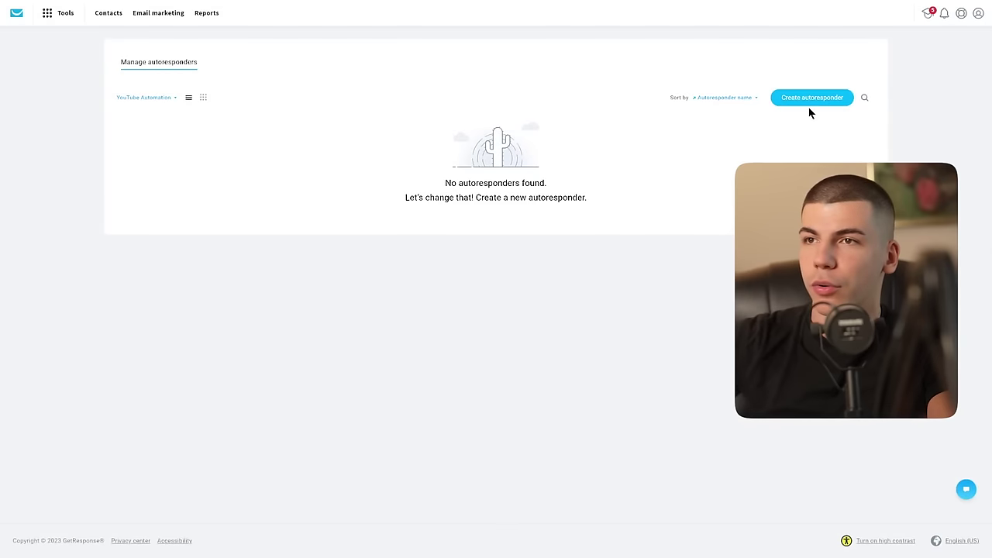
click(810, 101)
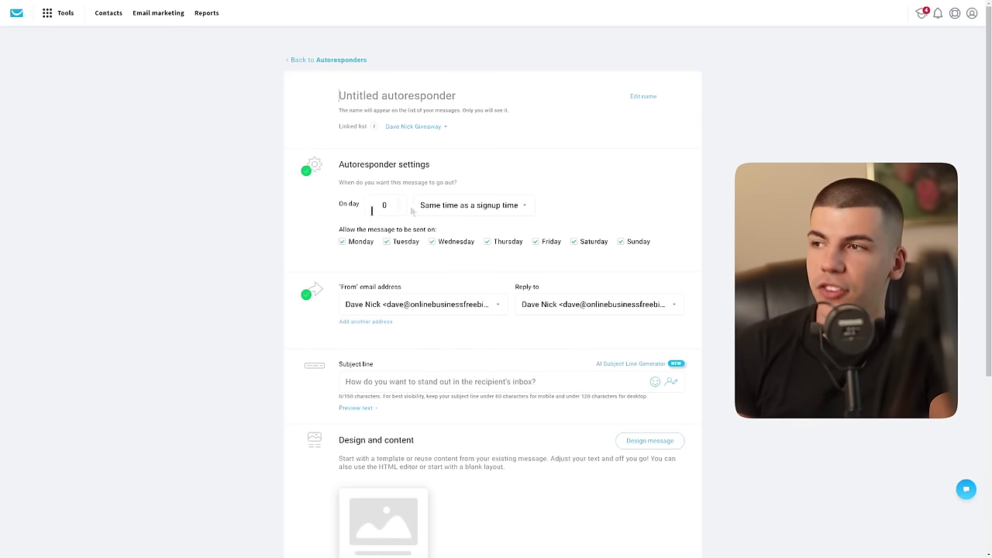
scroll(424, 271, down, 1)
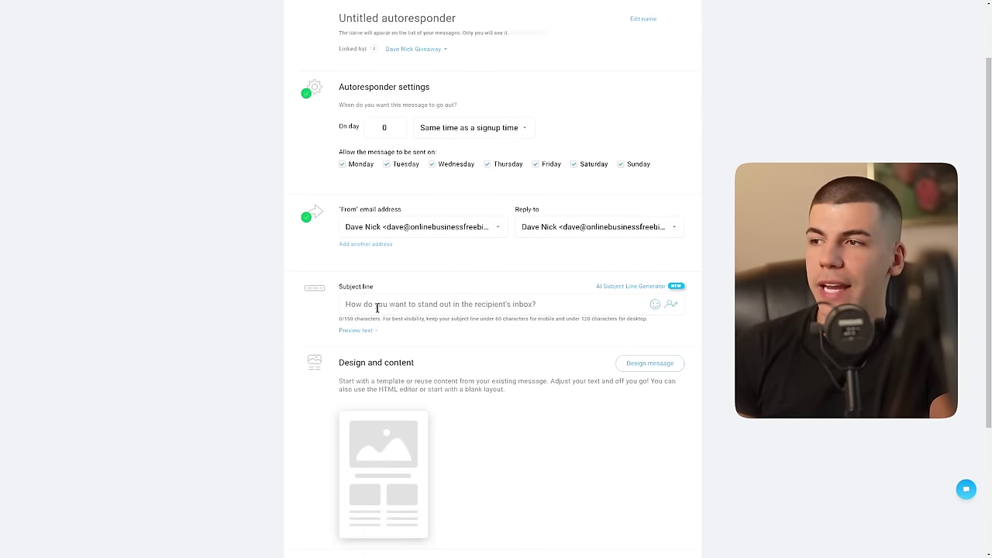
scroll(390, 310, down, 2)
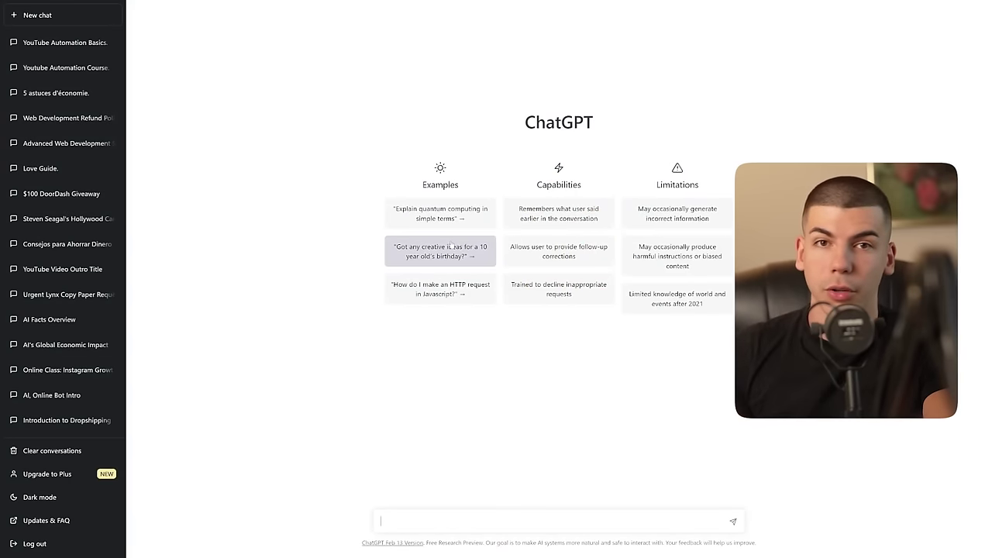
Step: Have ChatGPT write the YouTube Automation free-access welcome email, then select its body from 'Dear' to '[Your Name]'
text(write an email for my new email subscriber congratulating them on claiming their free access to my YouTube Automation course)
key(Return)
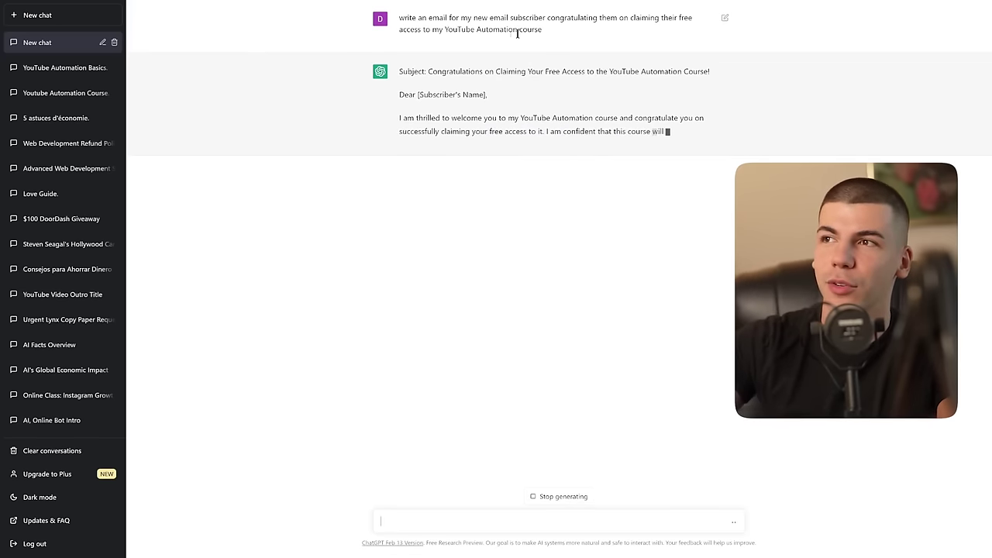
drag(428, 71, 711, 78)
drag(399, 118, 692, 121)
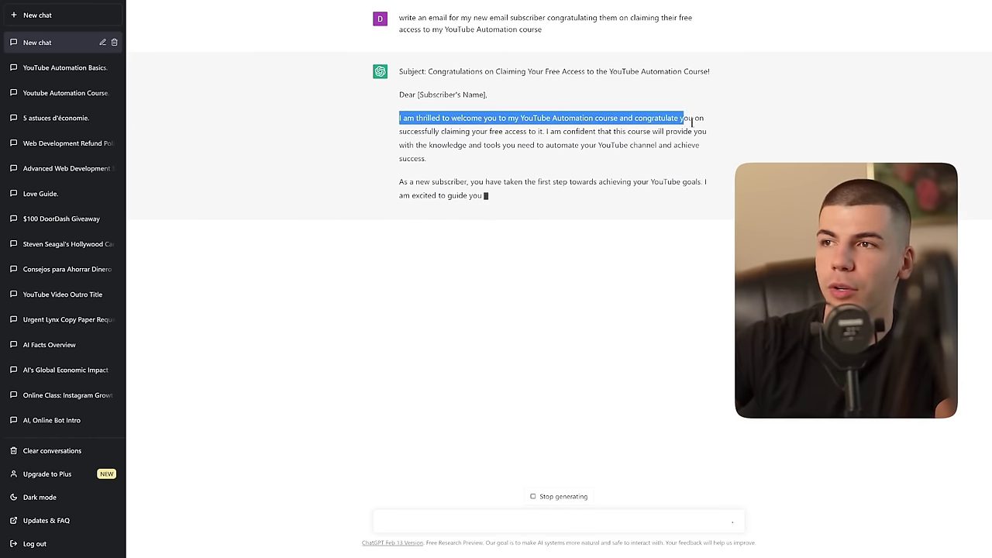
click(658, 121)
drag(399, 71, 533, 131)
click(453, 131)
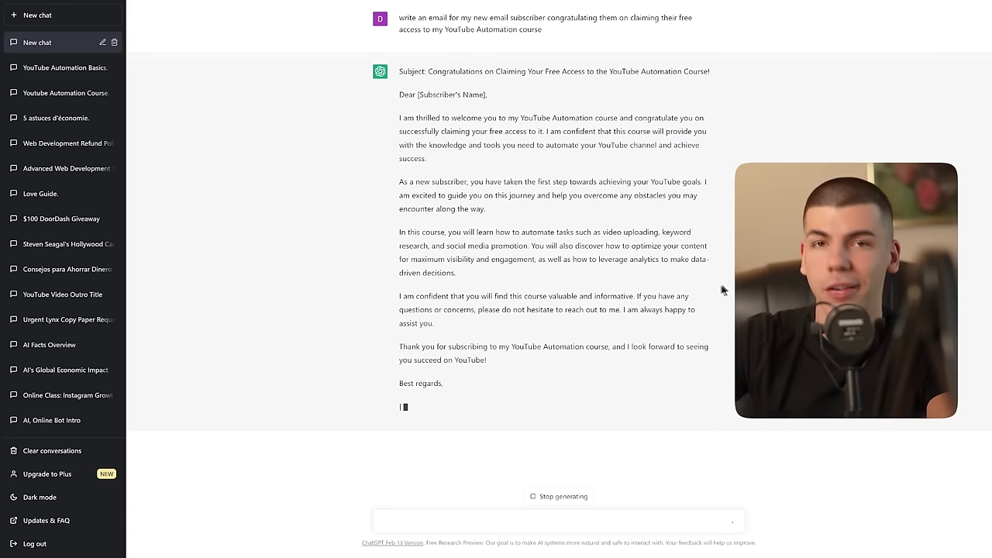
drag(457, 409, 418, 91)
key(ctrl+c)
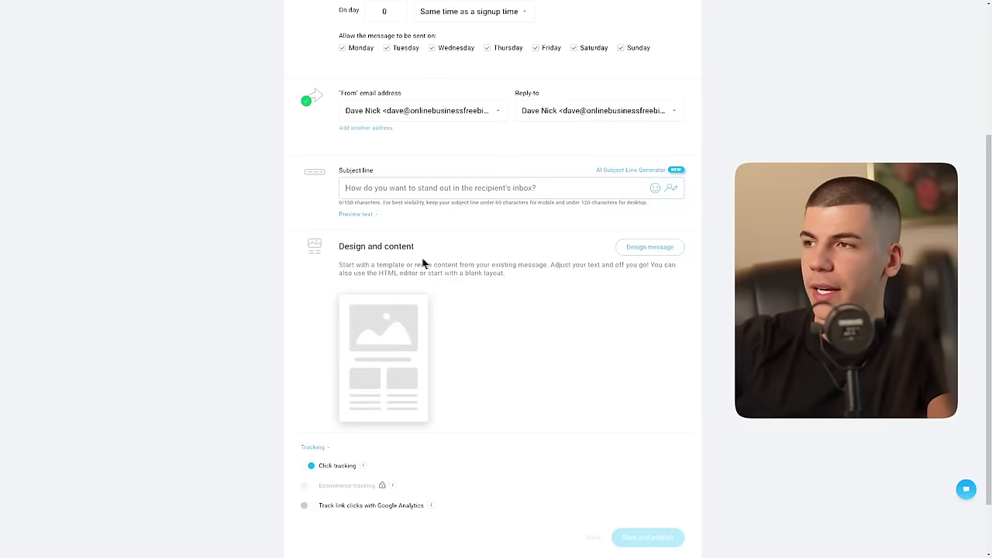
Step: Start the email content from a blank layout with a text block holding the pasted ChatGPT email
click(638, 248)
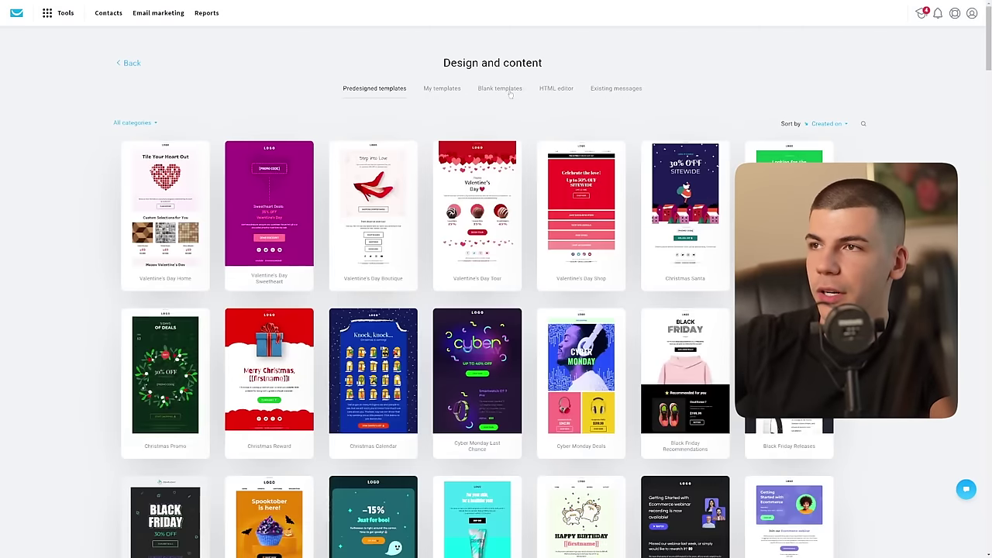
click(508, 90)
click(484, 210)
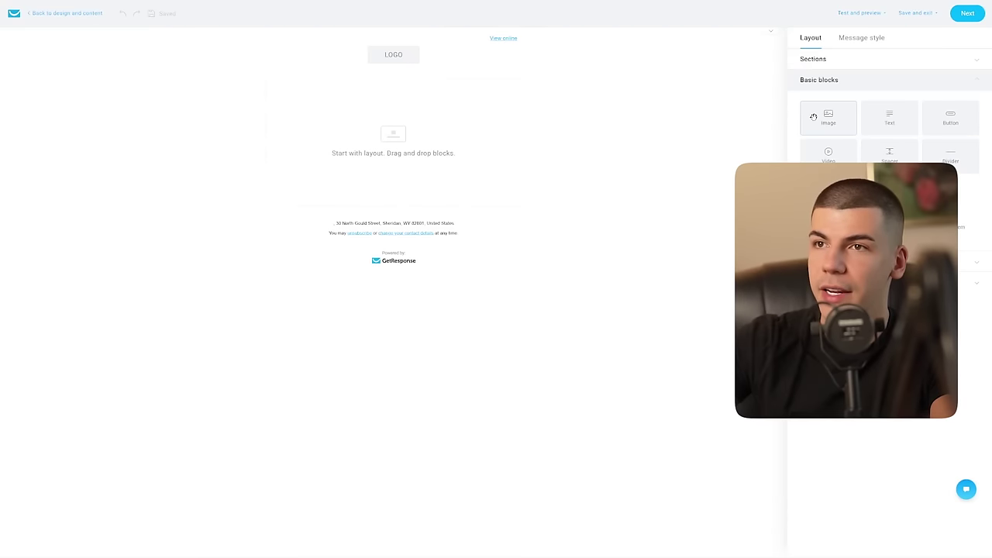
drag(813, 118, 416, 143)
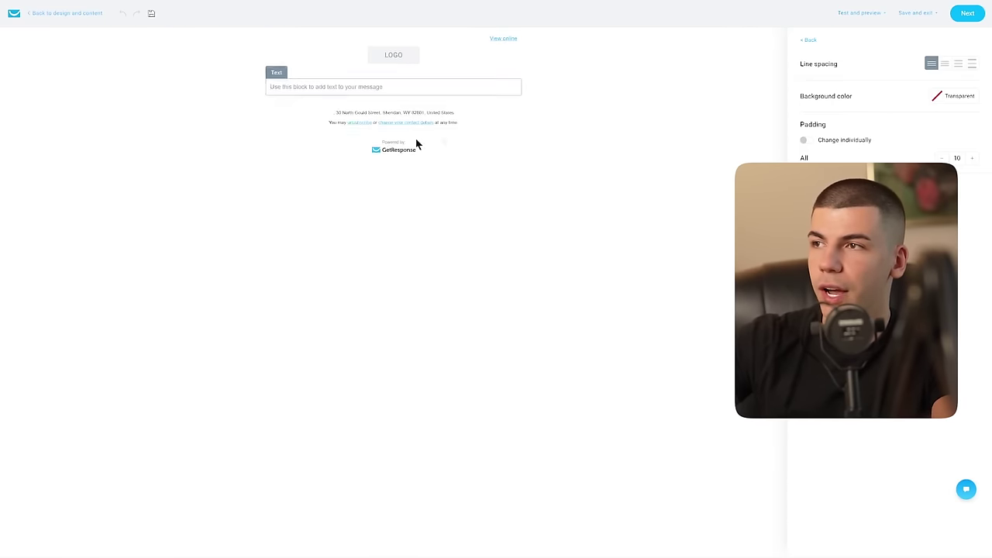
click(328, 106)
key(ctrl+v)
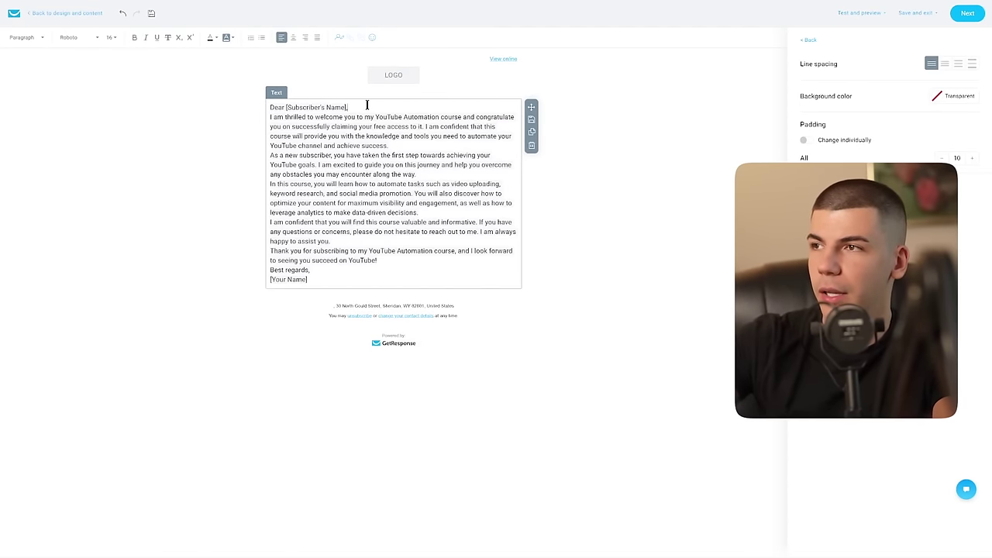
Step: Add blank lines after the greeting and the first two paragraphs
click(367, 106)
key(Return)
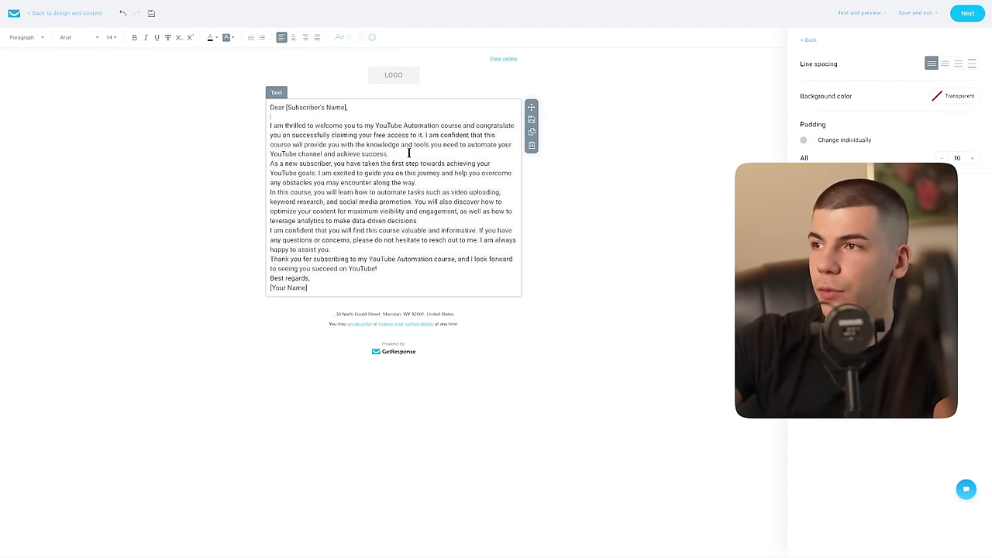
click(409, 153)
key(Return)
click(419, 191)
key(Return)
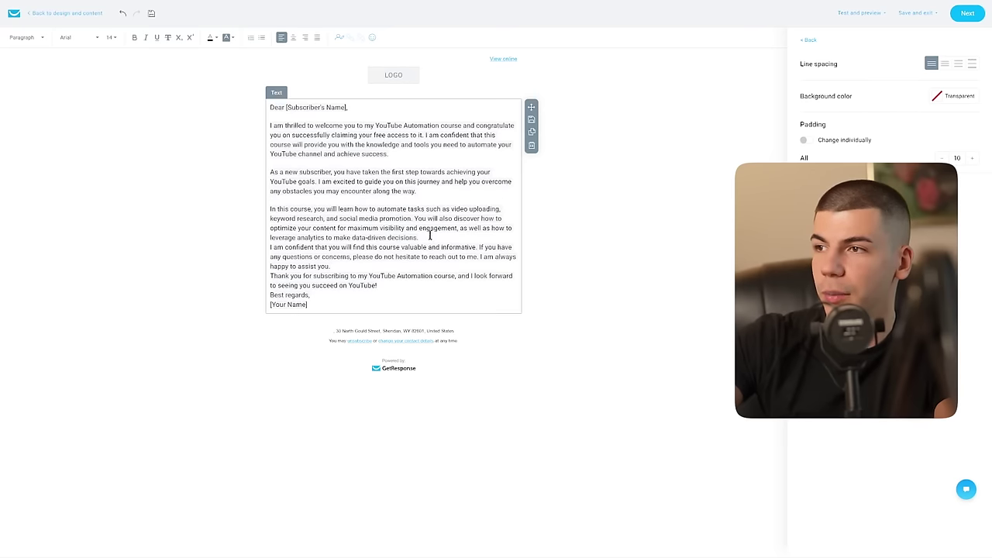
Step: Select the phrase 'claiming your free access to it.' and begin inserting a link on it
drag(424, 135, 338, 135)
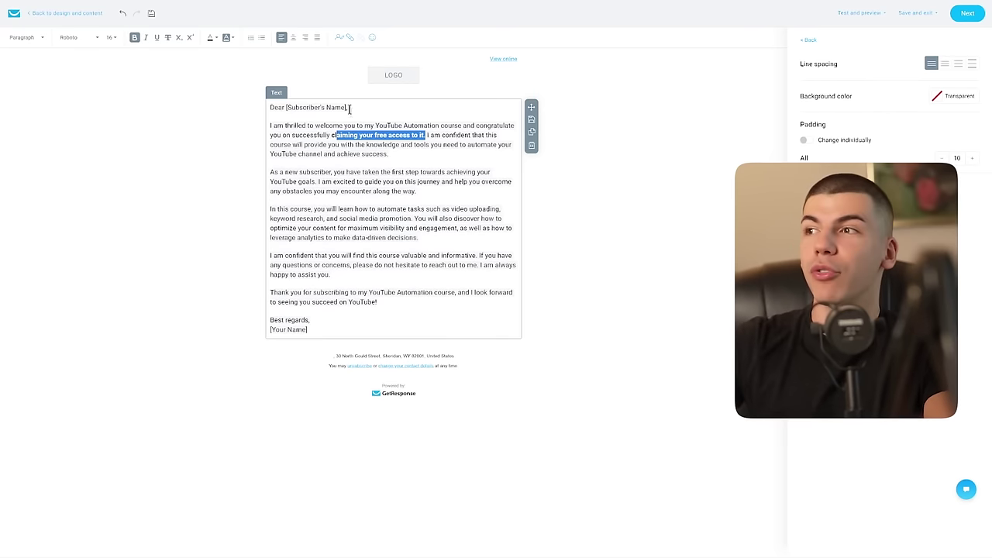
click(378, 141)
drag(425, 137, 329, 134)
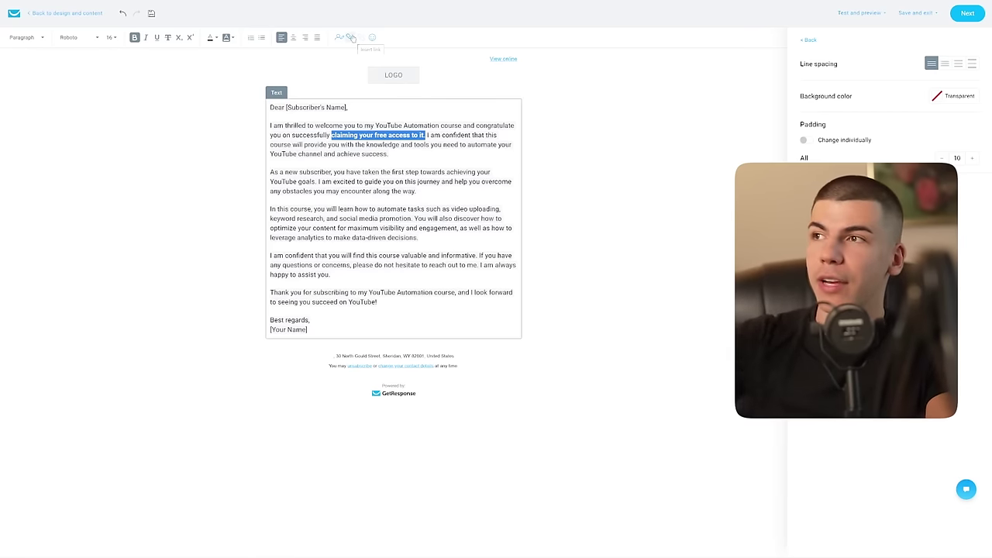
click(351, 37)
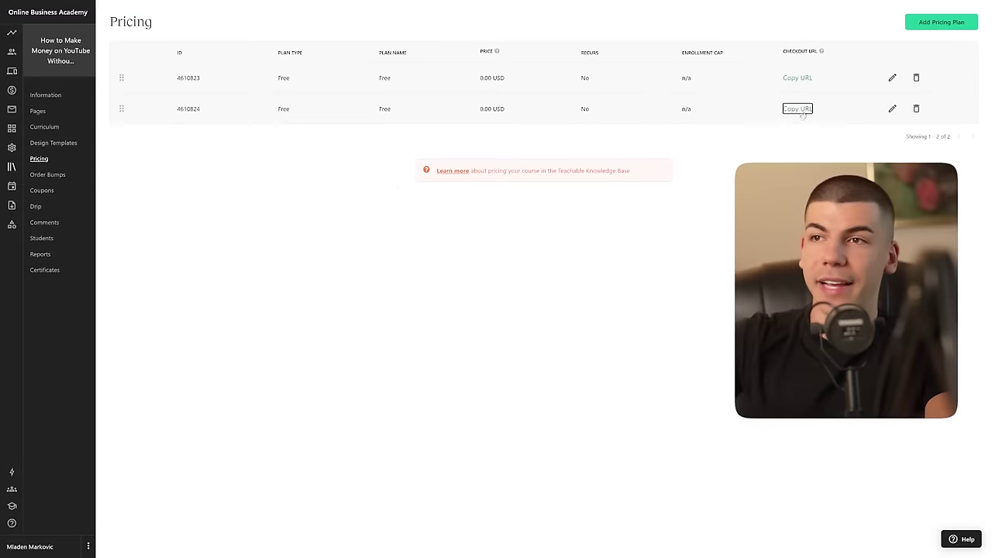
Step: Copy the second free plan's checkout URL from Teachable and insert it as the phrase's link
click(799, 112)
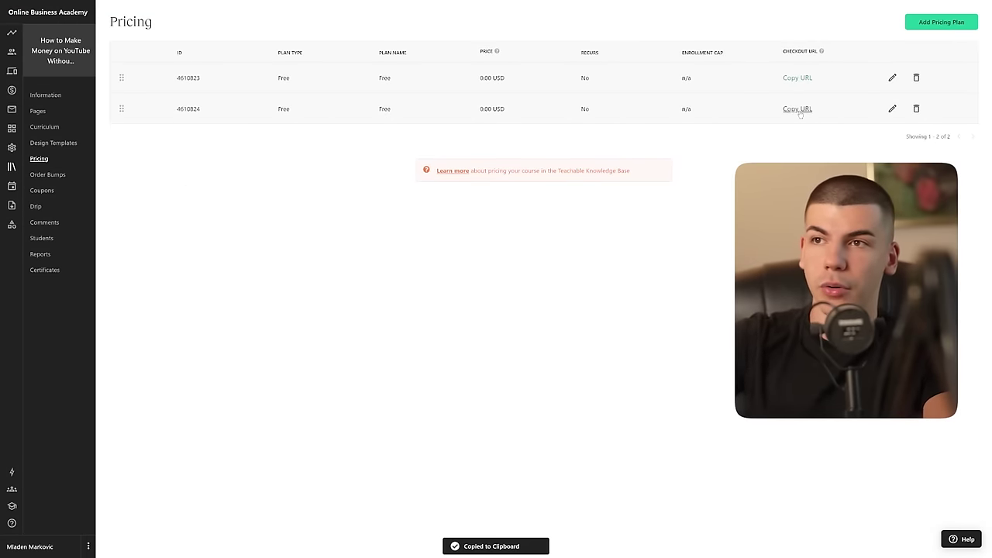
key(ctrl+v)
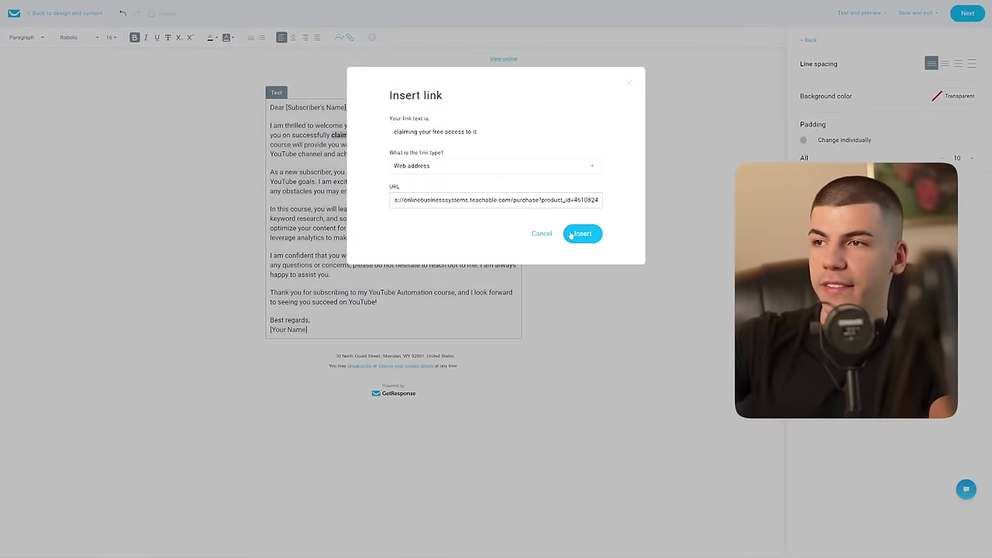
click(581, 233)
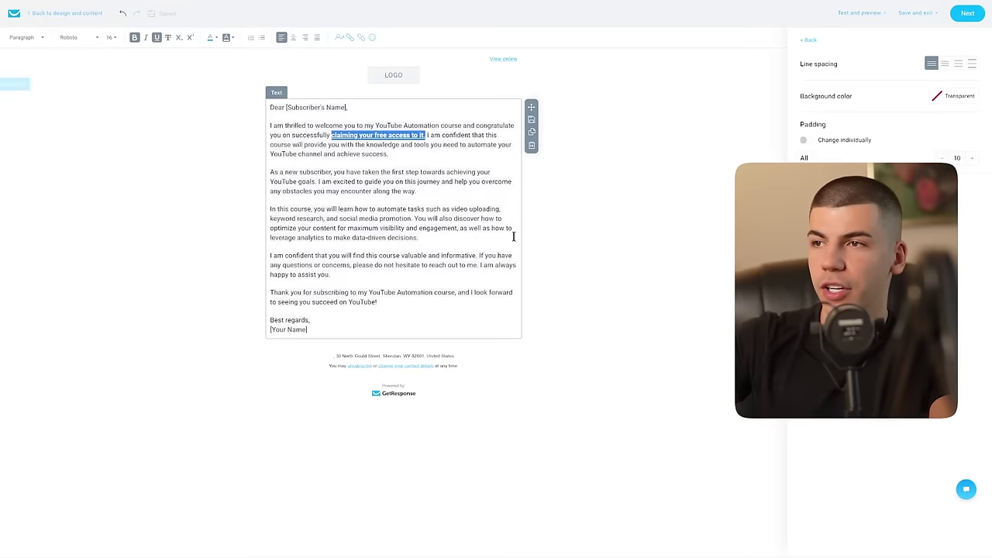
Step: Replace the [Your Name] placeholder at the sign-off with the sender's name
click(575, 203)
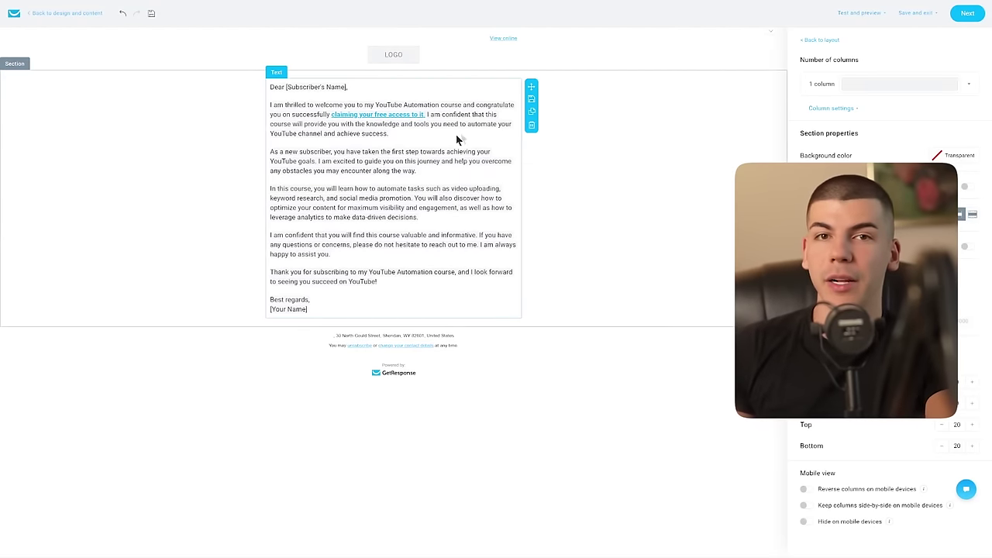
click(322, 307)
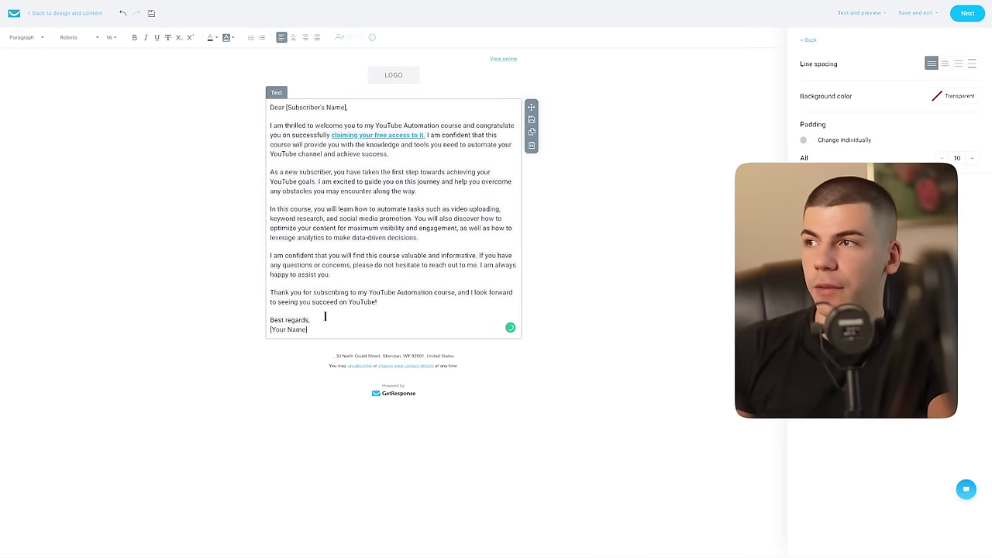
drag(315, 328, 269, 330)
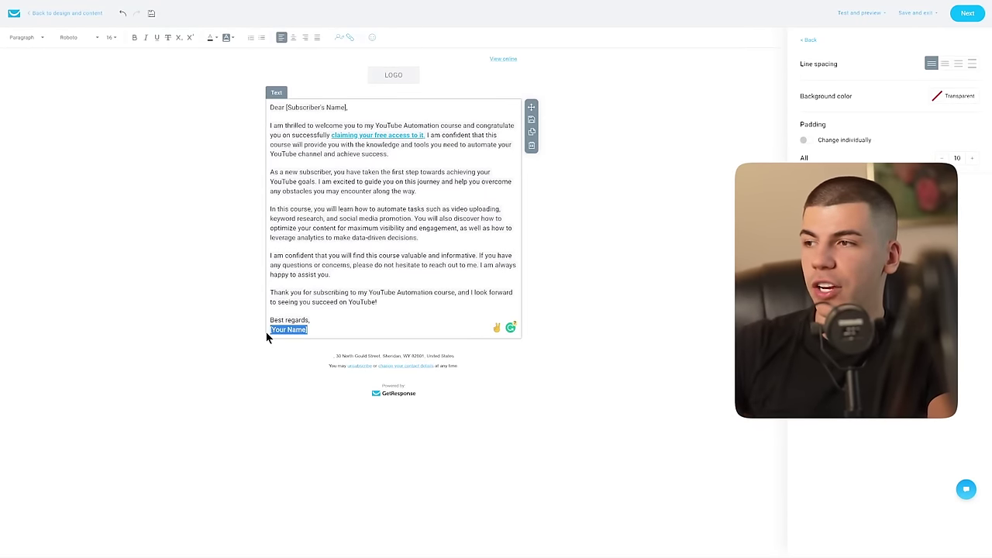
text(Dave)
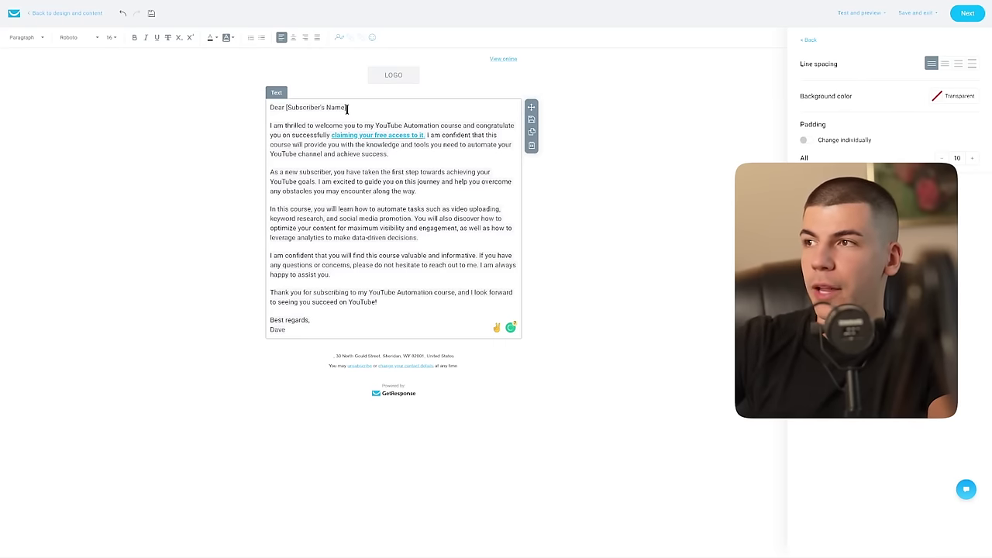
Step: Swap the greeting's [Subscriber's Name] for the firstname merge tag and save the email
drag(347, 108, 290, 108)
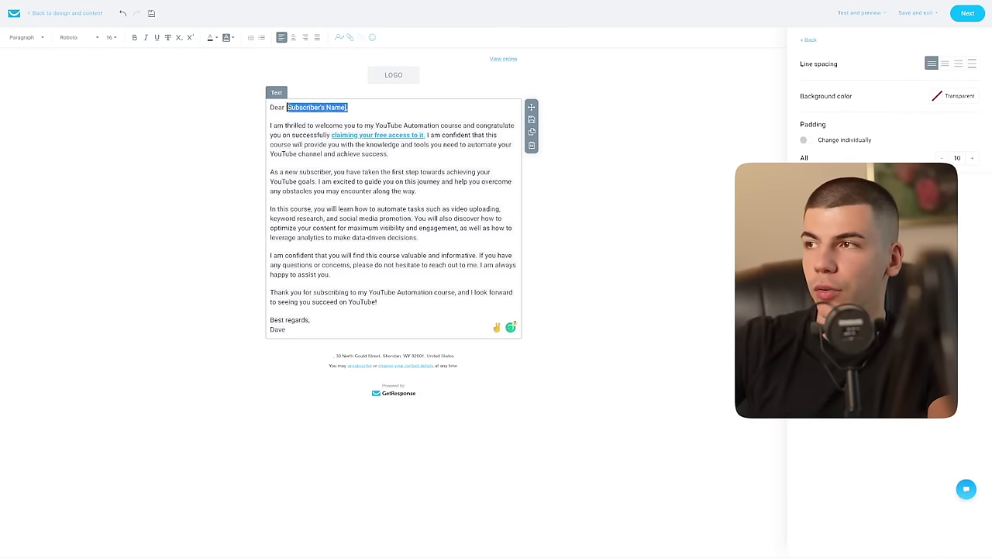
key(BackSpace)
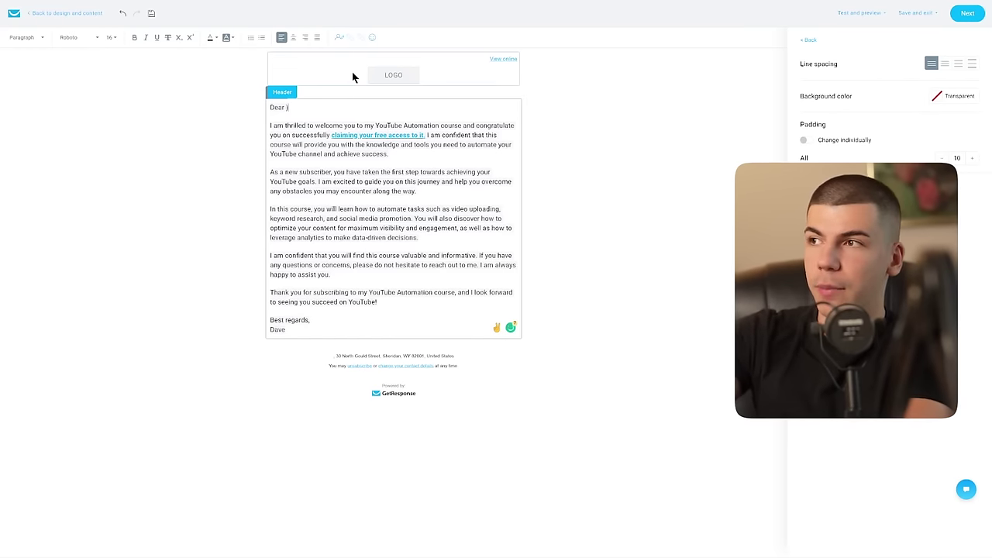
text([[)
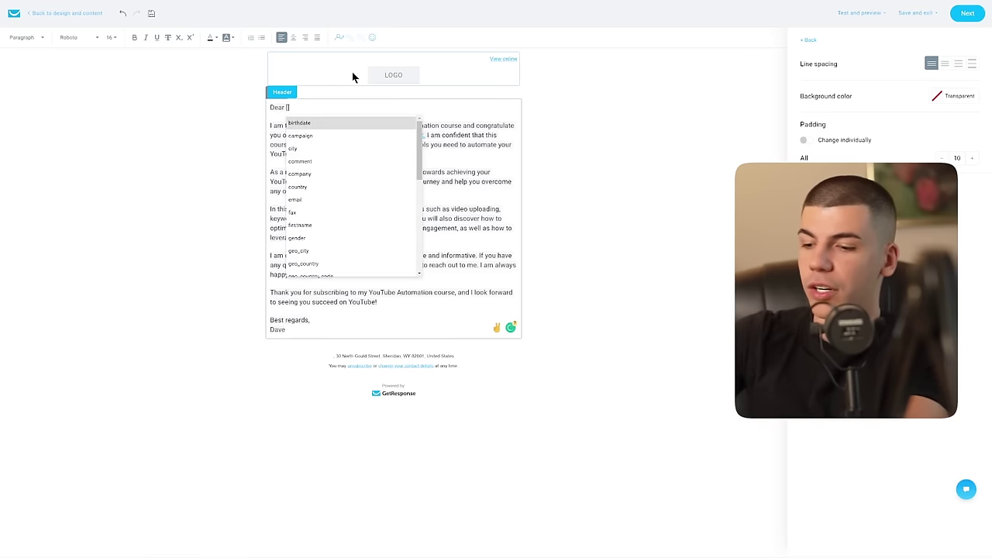
text(name)
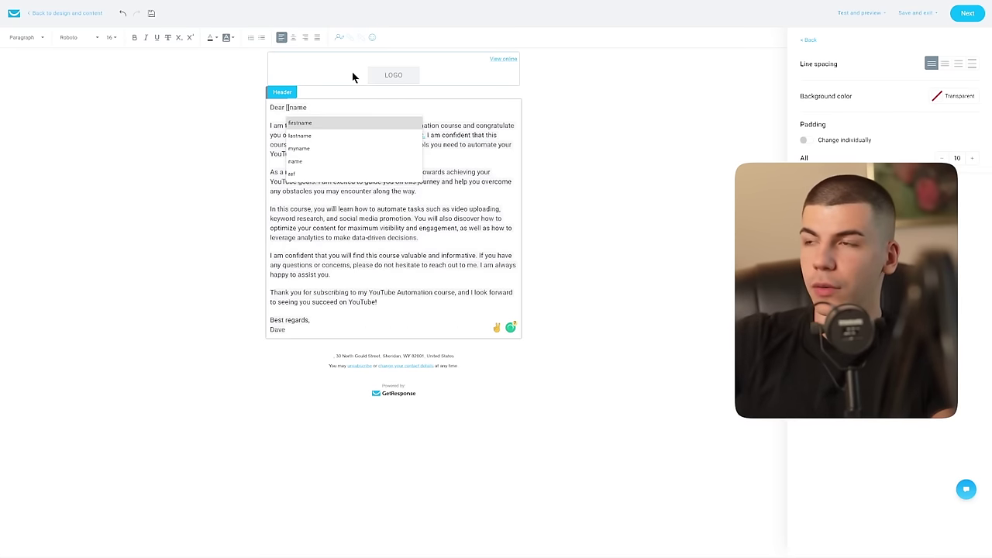
click(357, 122)
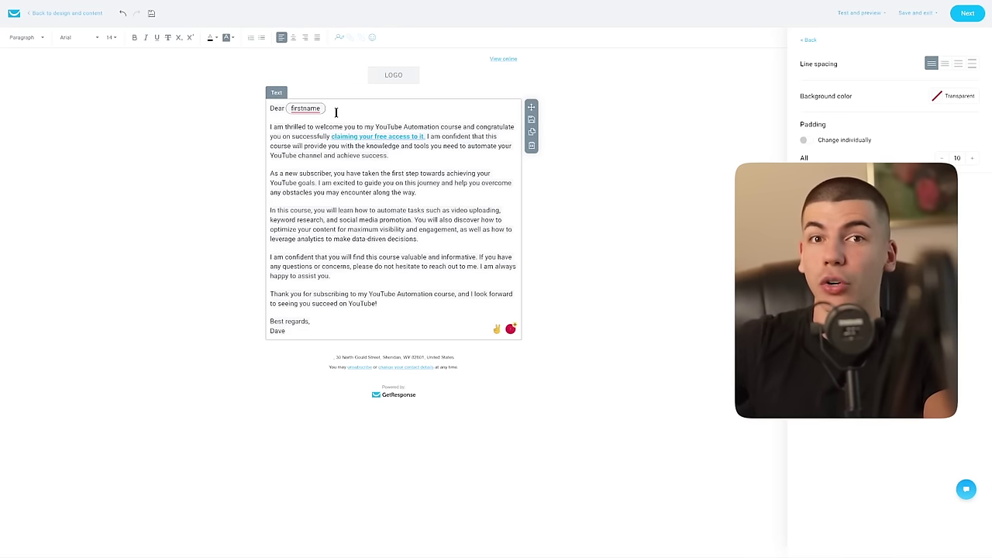
click(961, 19)
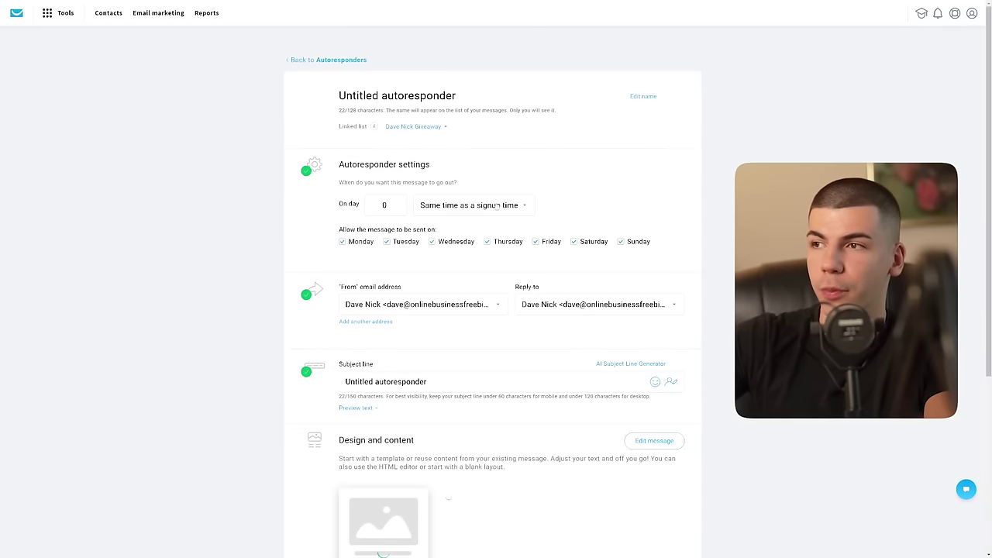
scroll(402, 346, down, 1)
Step: Select the current subject field and highlight ChatGPT's subject line to reuse it
triple_click(403, 347)
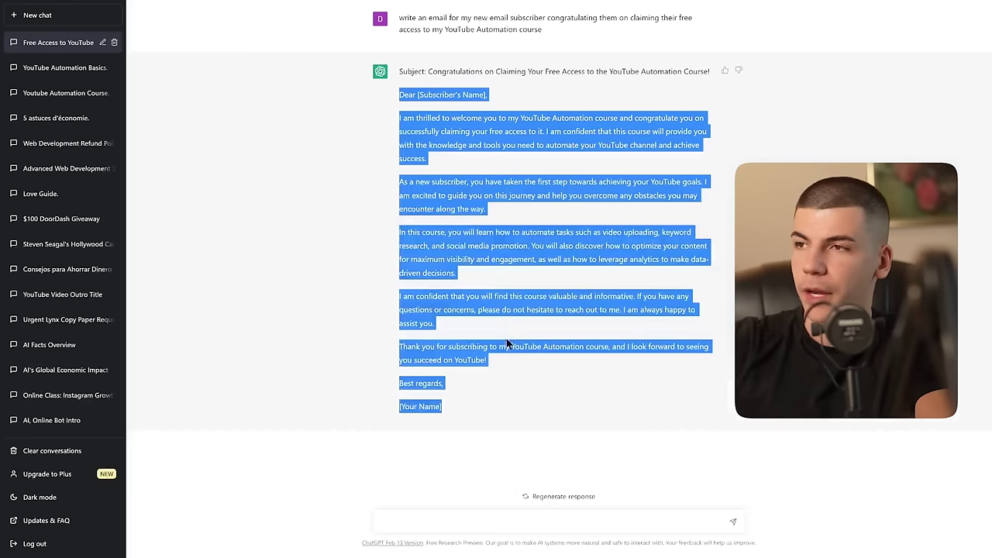
drag(710, 71, 427, 71)
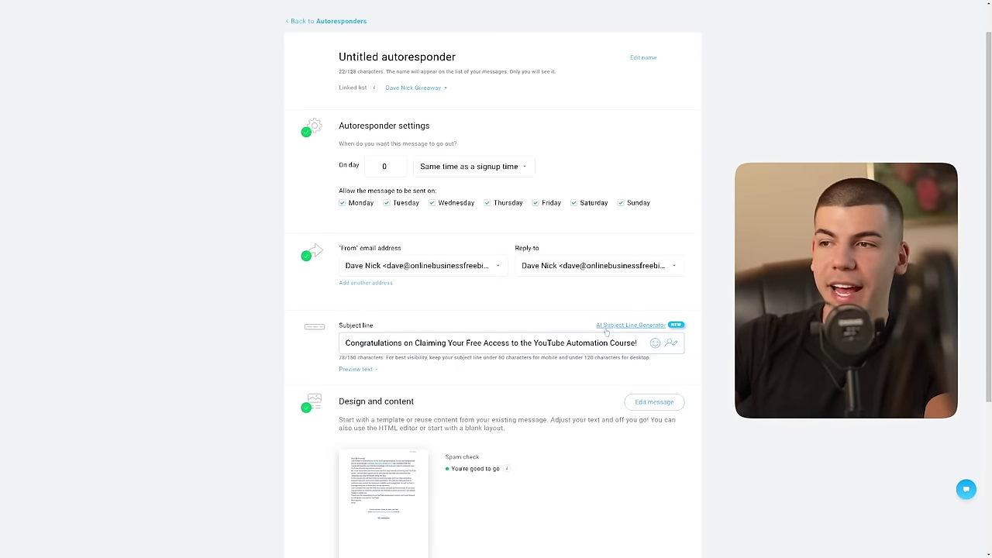
Step: Delete the subject and paste the course-congratulations topic into the AI Subject Line Generator
key(ctrl+a)
key(BackSpace)
click(612, 326)
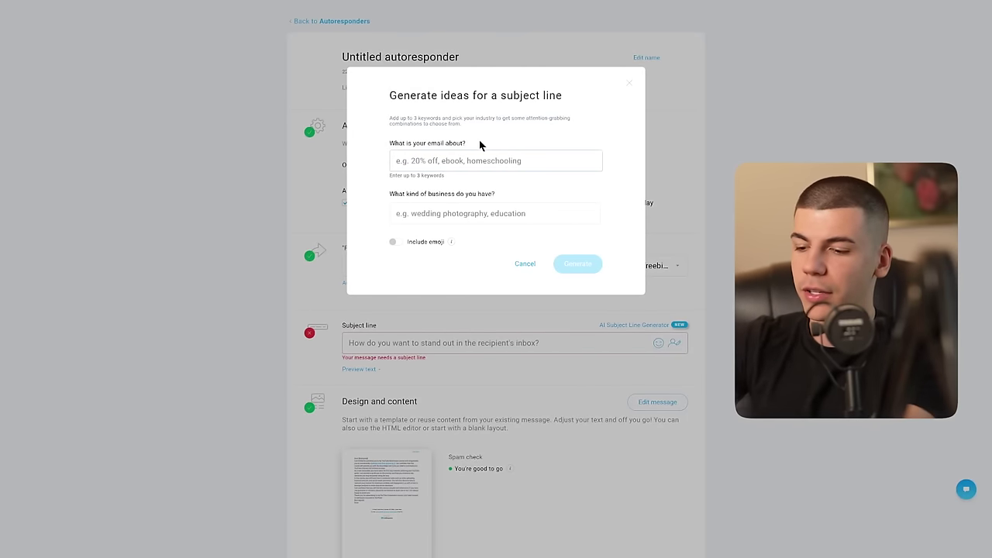
key(ctrl+v)
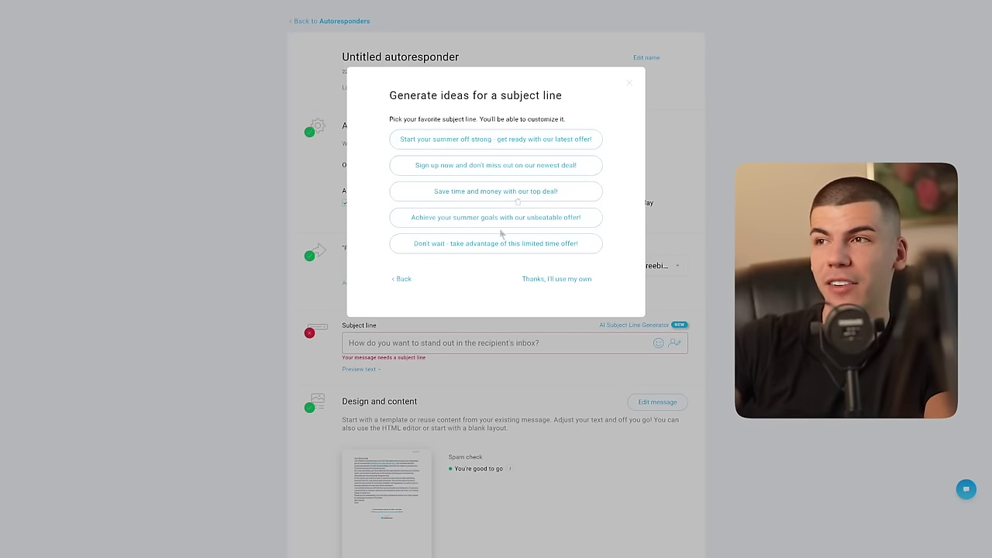
Step: Decline the AI ideas, paste back 'Congratulations on Claiming Your Free Access…', then Save and publish
click(629, 83)
click(416, 338)
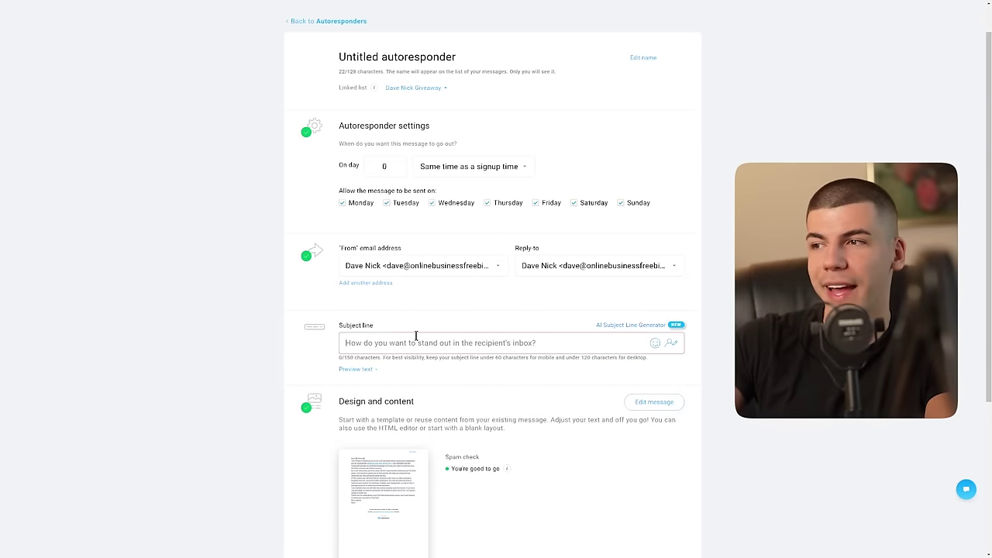
key(ctrl+v)
scroll(172, 316, down, 3)
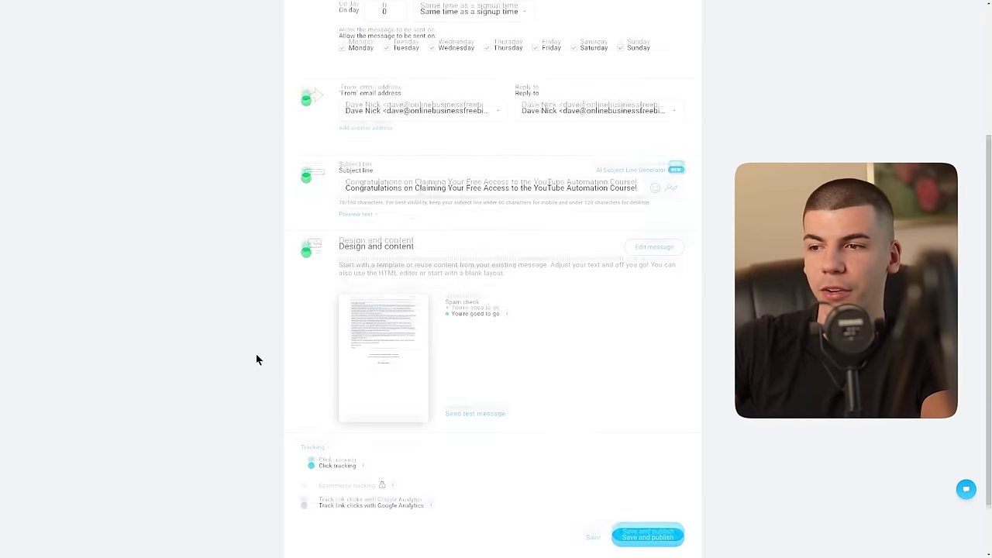
click(662, 468)
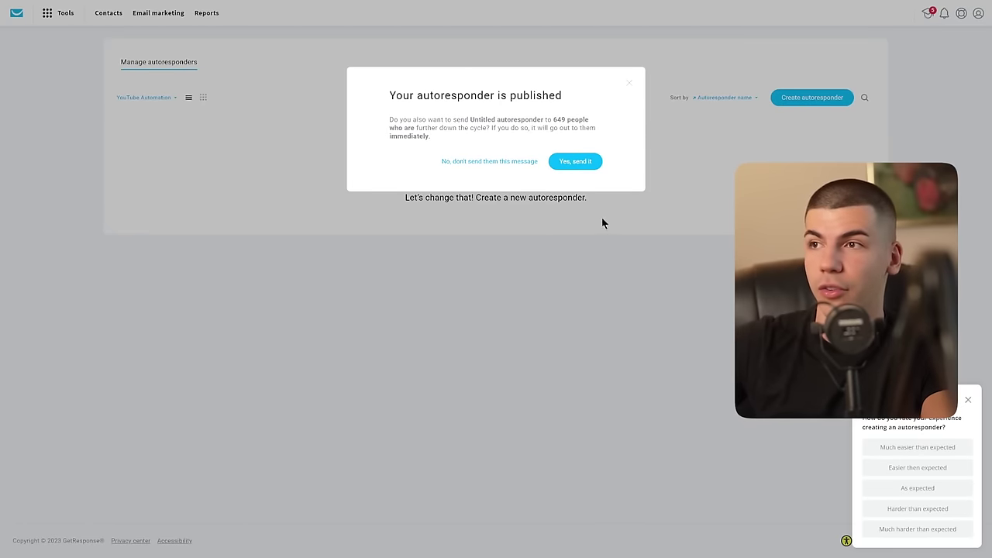
click(489, 161)
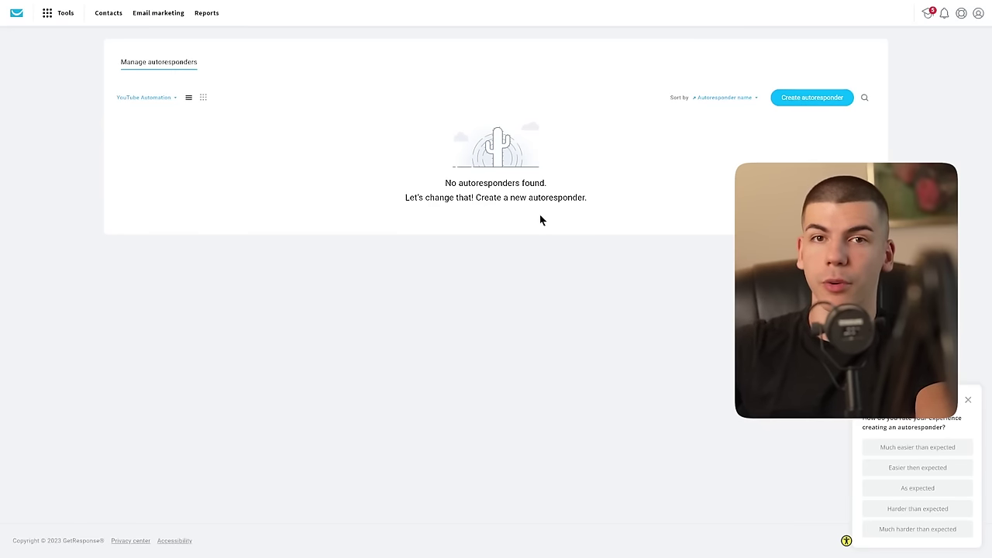
Step: Create another autoresponder linked to the YouTube Automation contact list for day 2
click(809, 99)
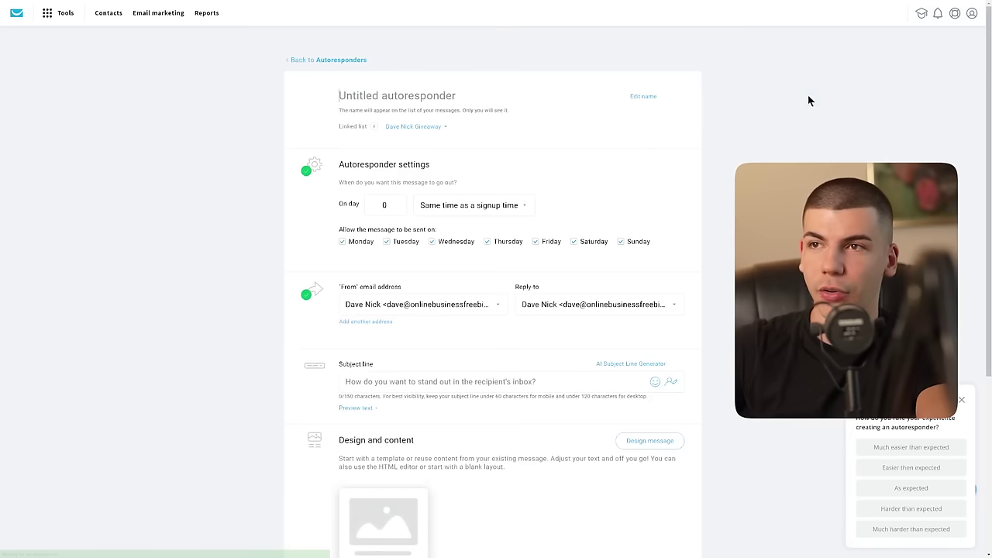
click(411, 128)
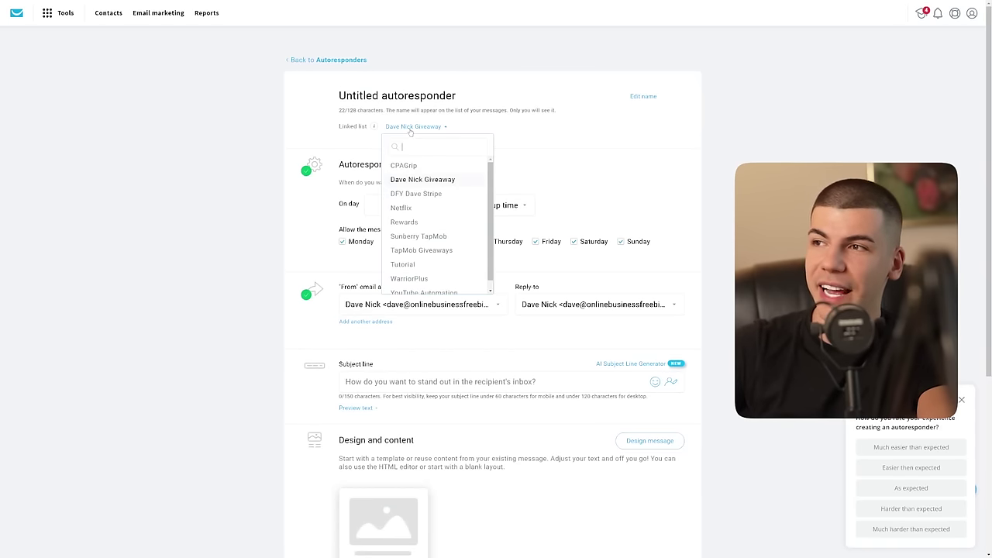
click(441, 286)
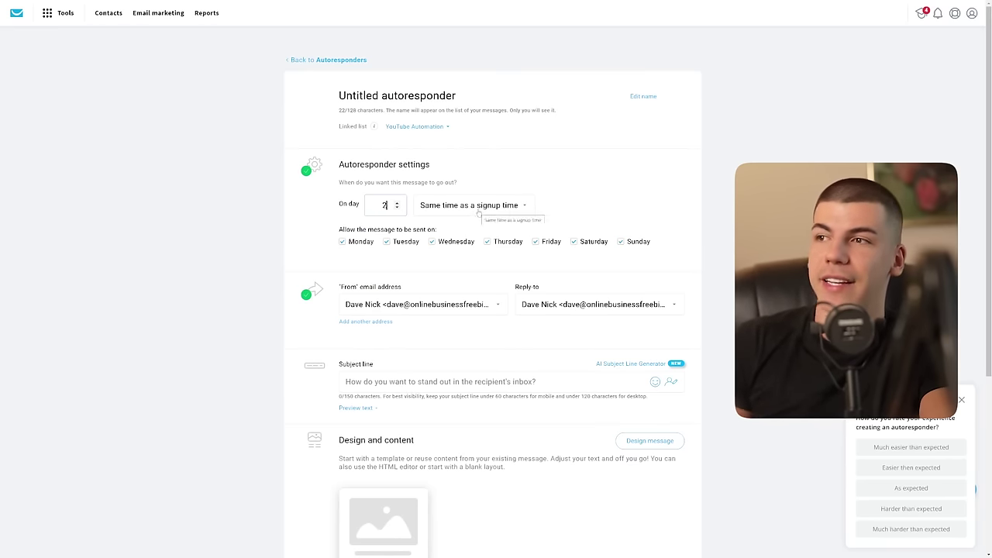
scroll(413, 246, down, 1)
scroll(407, 240, down, 1)
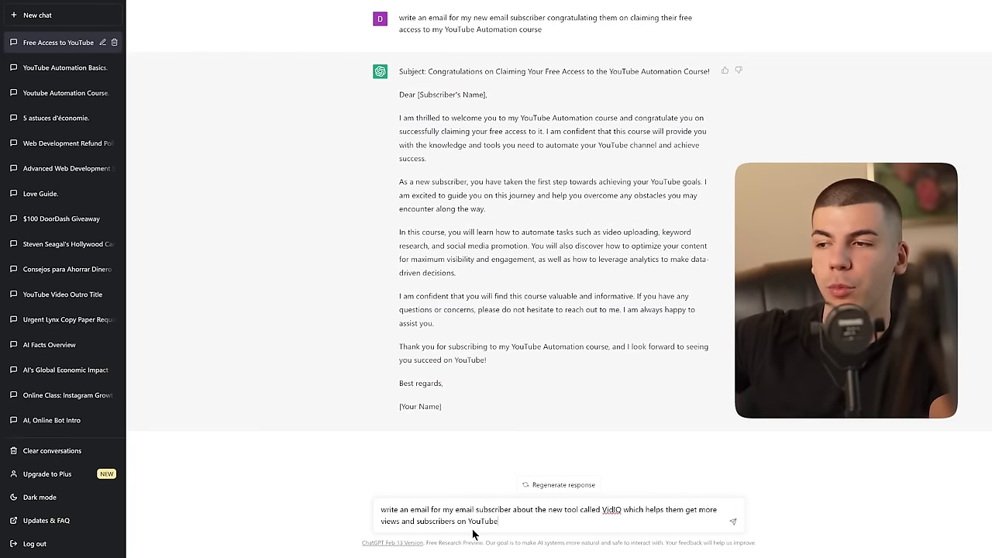
Step: Send ChatGPT the VidIQ email prompt and copy the custom vidIQ referral URL from Partner Center
click(731, 524)
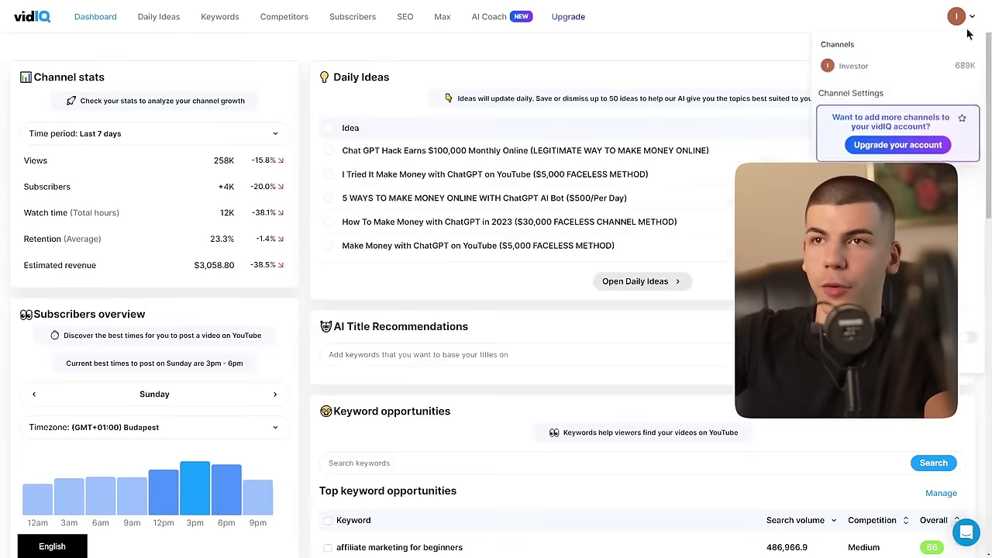
click(852, 66)
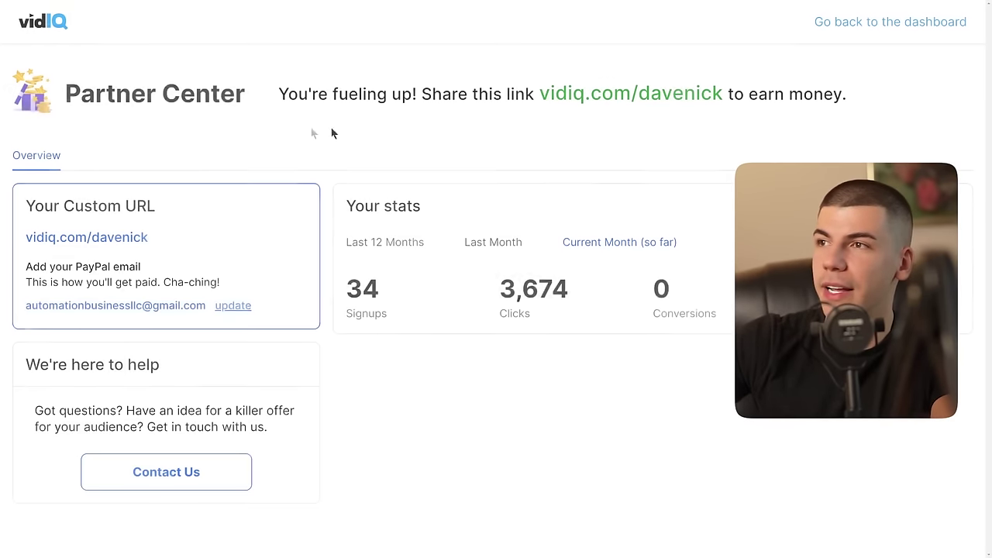
click(151, 240)
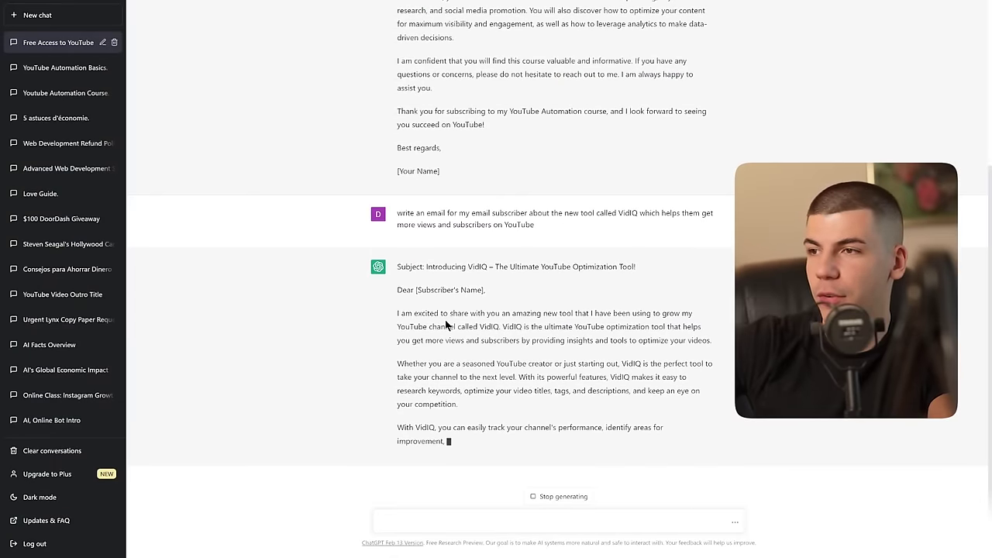
Step: Ask ChatGPT for a promo email about an unnamed brand-new tool that brings more views and subscribers
drag(468, 267, 486, 242)
drag(425, 216, 654, 218)
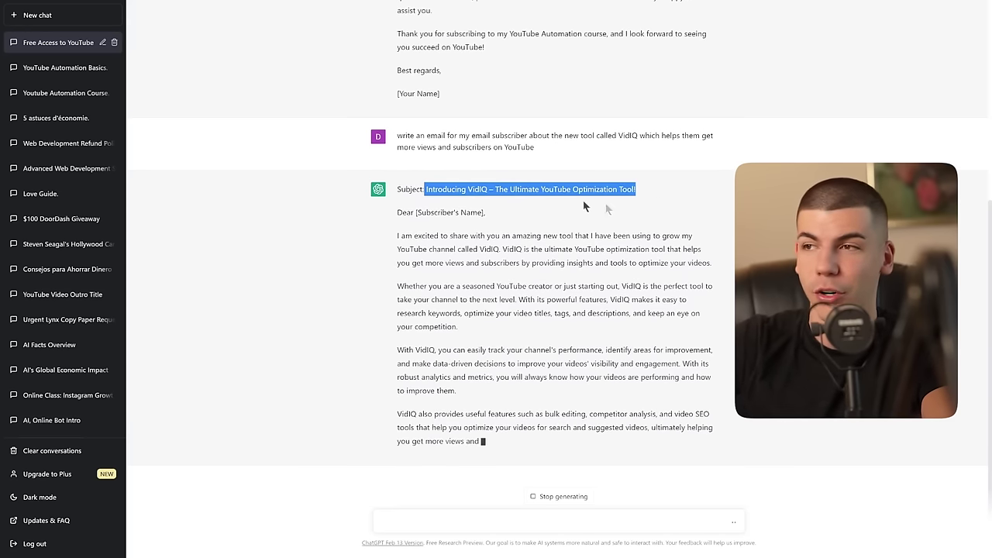
click(476, 235)
drag(463, 227, 612, 212)
click(605, 215)
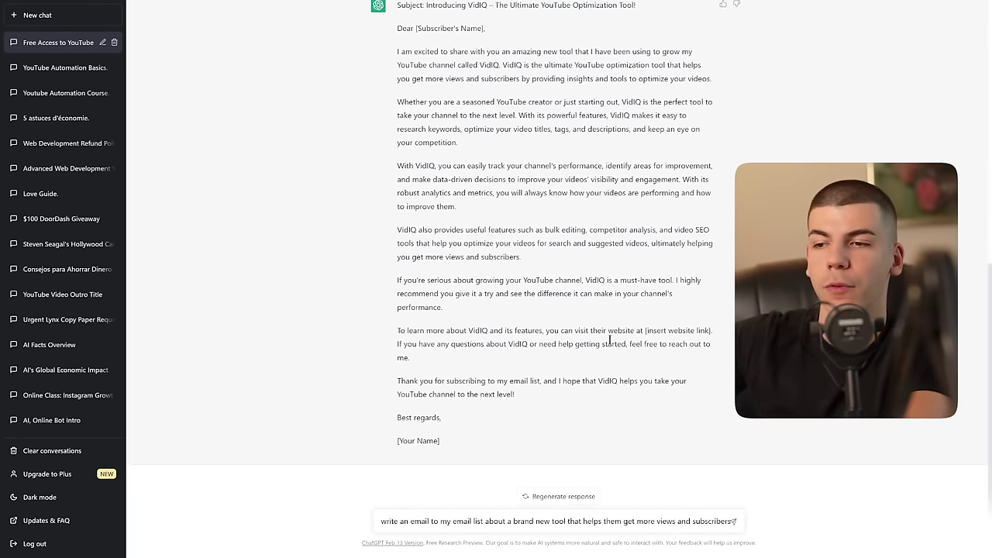
key(Return)
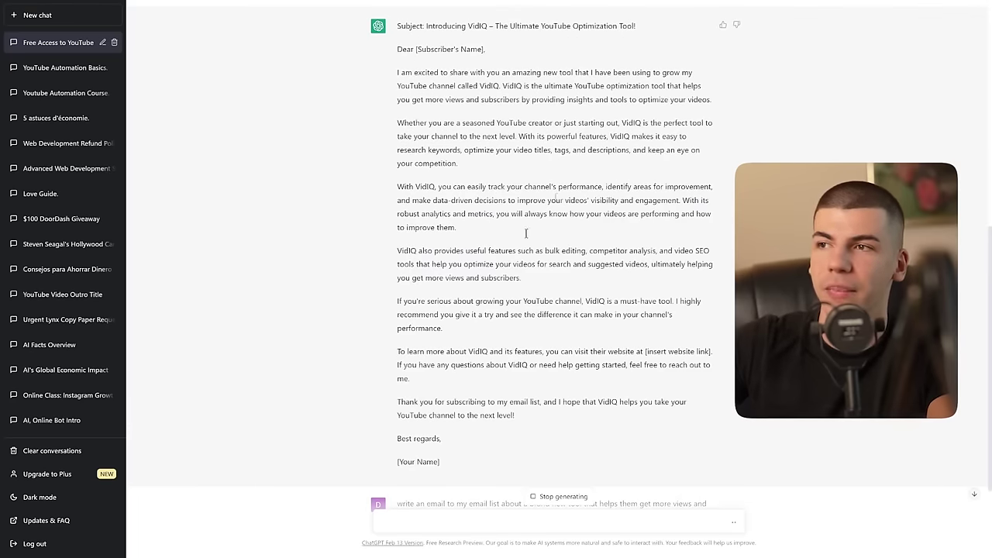
scroll(419, 310, down, 3)
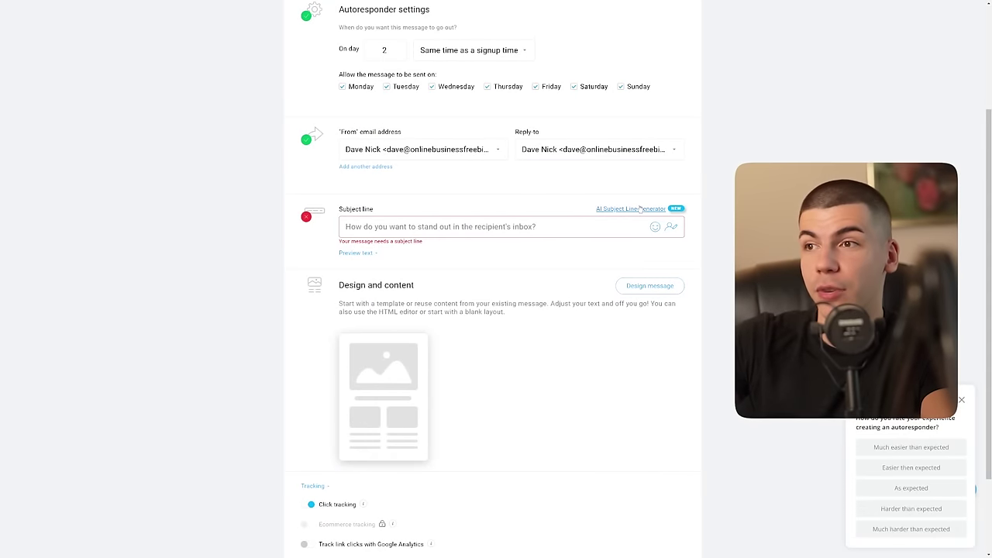
click(631, 209)
click(481, 155)
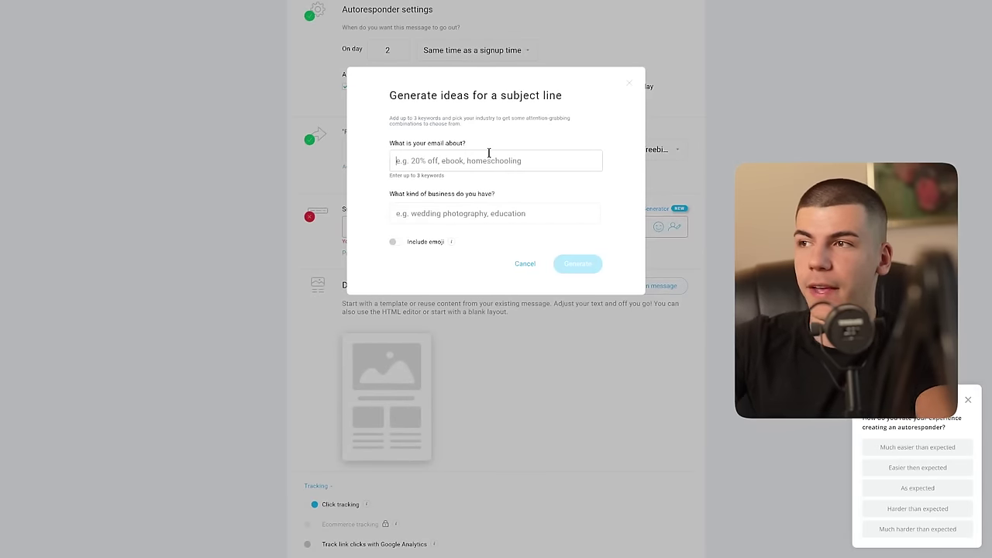
text(how to get more views on youtube and go viral fast, too)
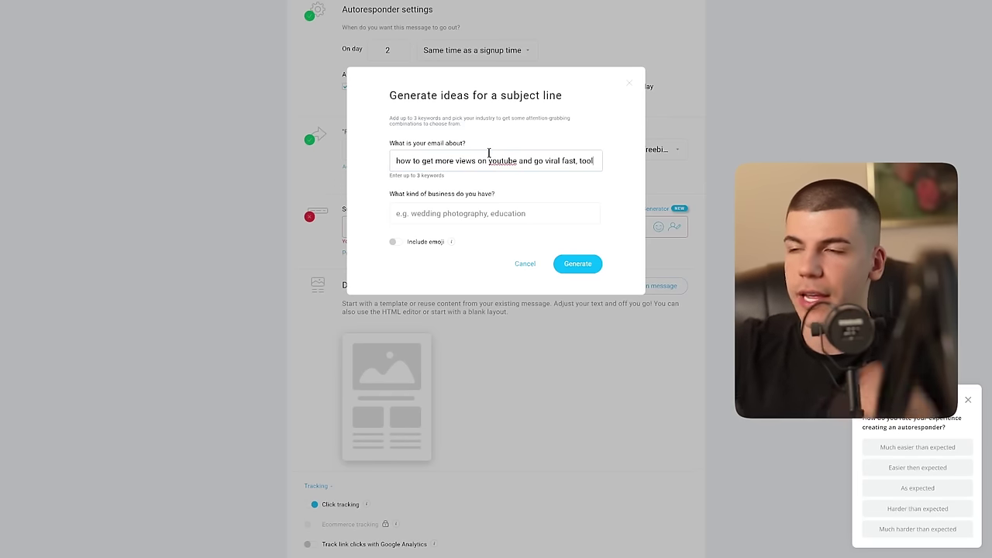
click(581, 265)
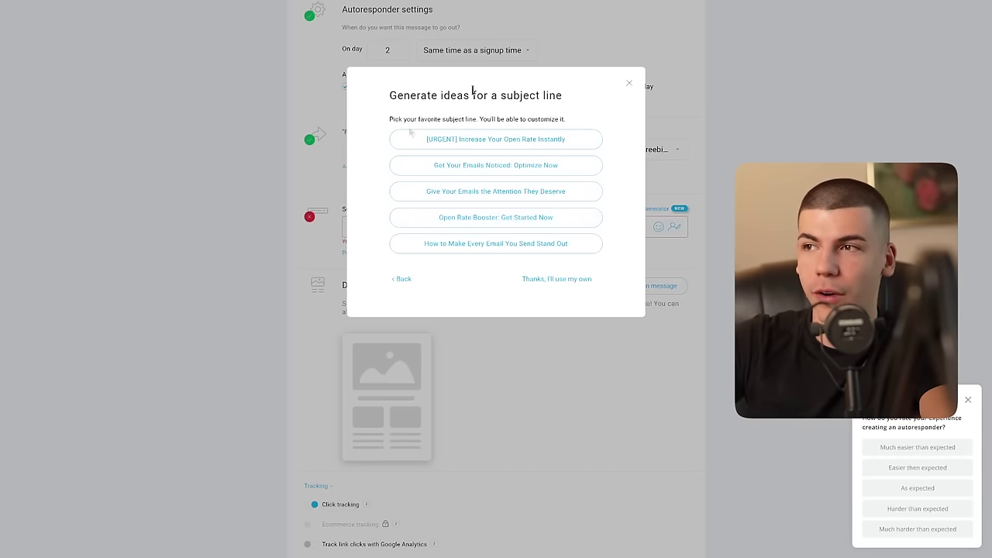
click(628, 83)
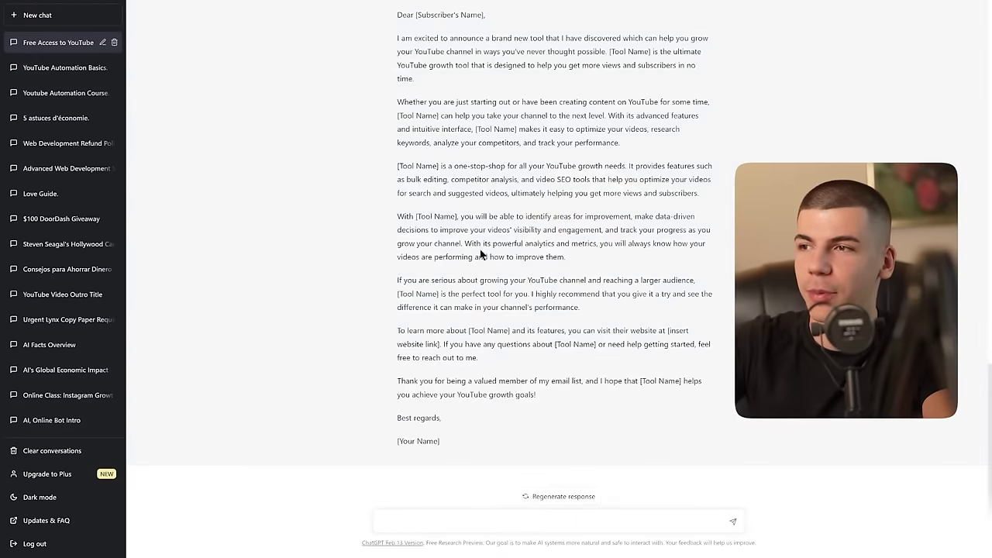
Step: Paste ChatGPT's generated subject line into the autoresponder's subject field
scroll(484, 248, up, 1)
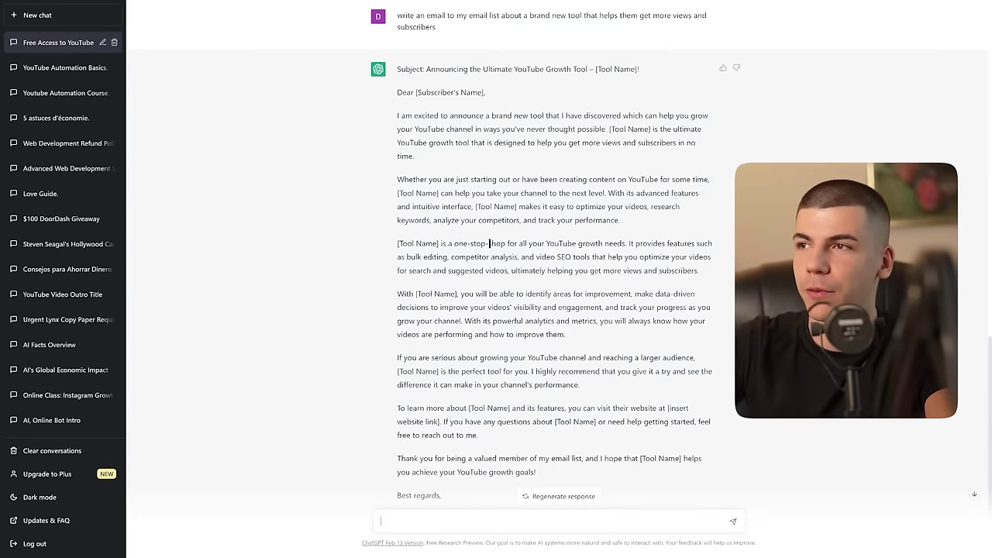
drag(426, 69, 648, 66)
key(ctrl+c)
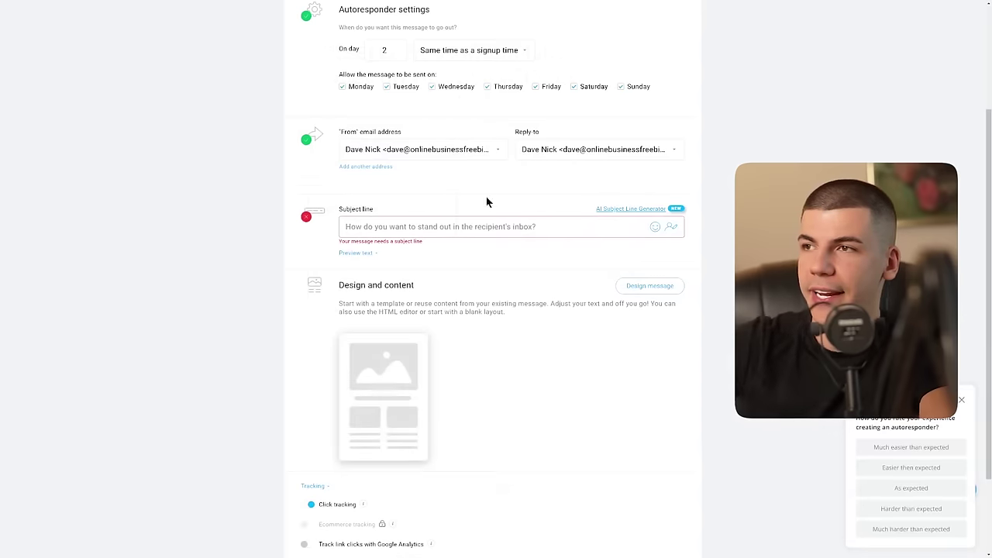
click(443, 226)
key(ctrl+v)
Step: Start the message from a blank template and add a Text block
click(648, 285)
click(500, 87)
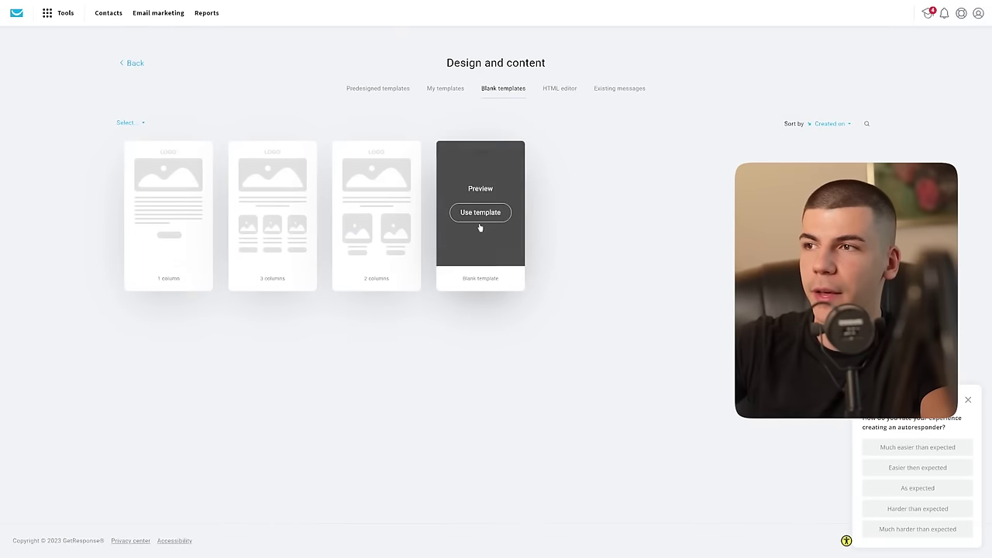
click(480, 217)
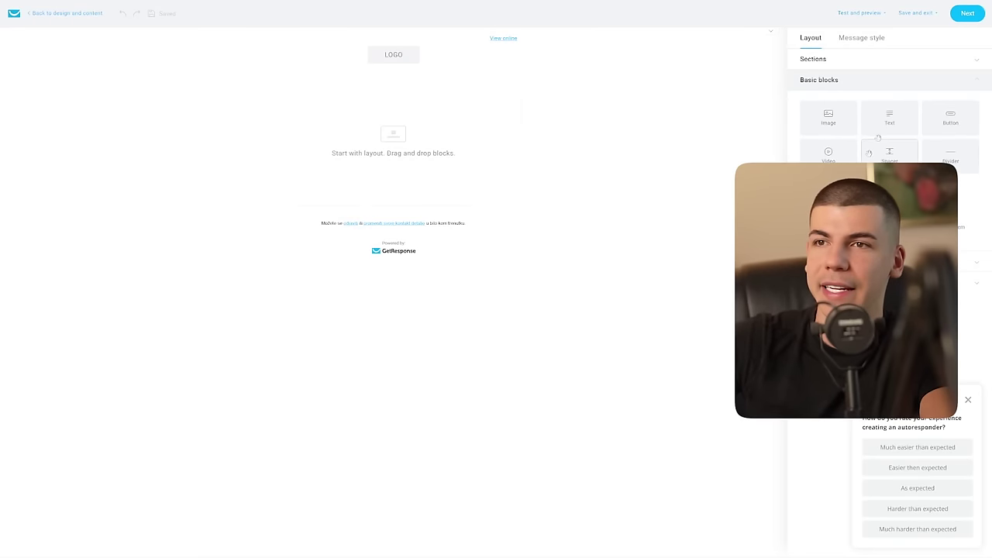
drag(870, 128, 448, 167)
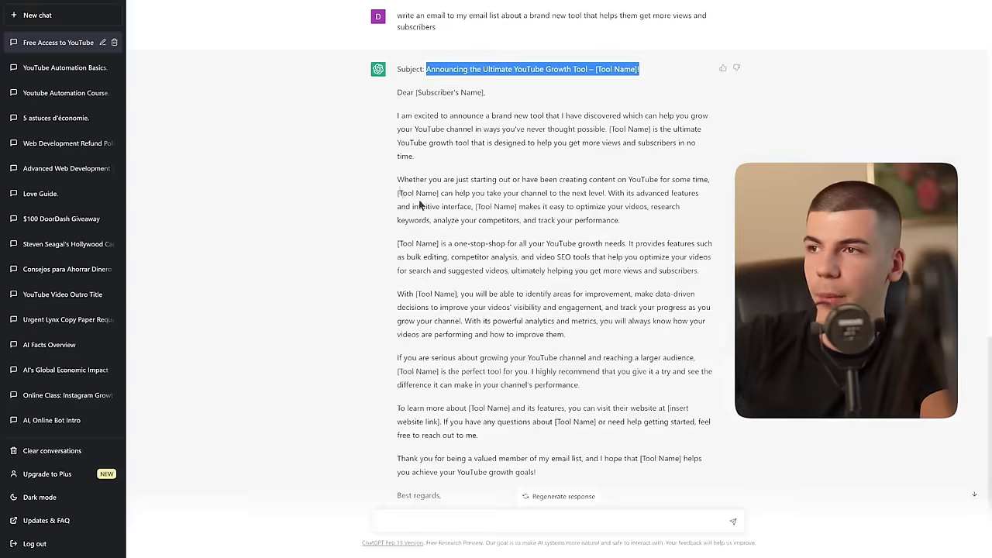
Step: Paste ChatGPT's email body into the Text block, with blank lines between the paragraphs
drag(396, 69, 527, 294)
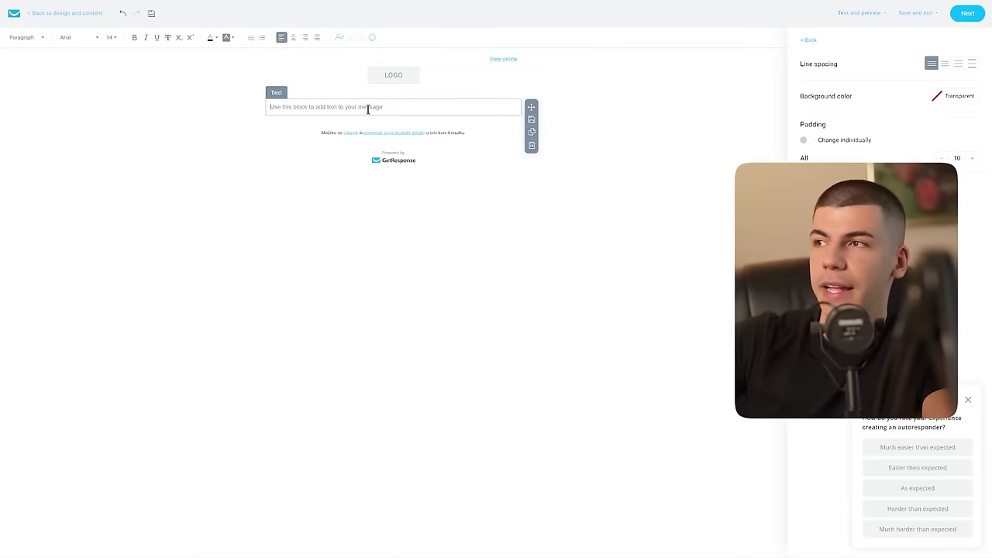
key(ctrl+v)
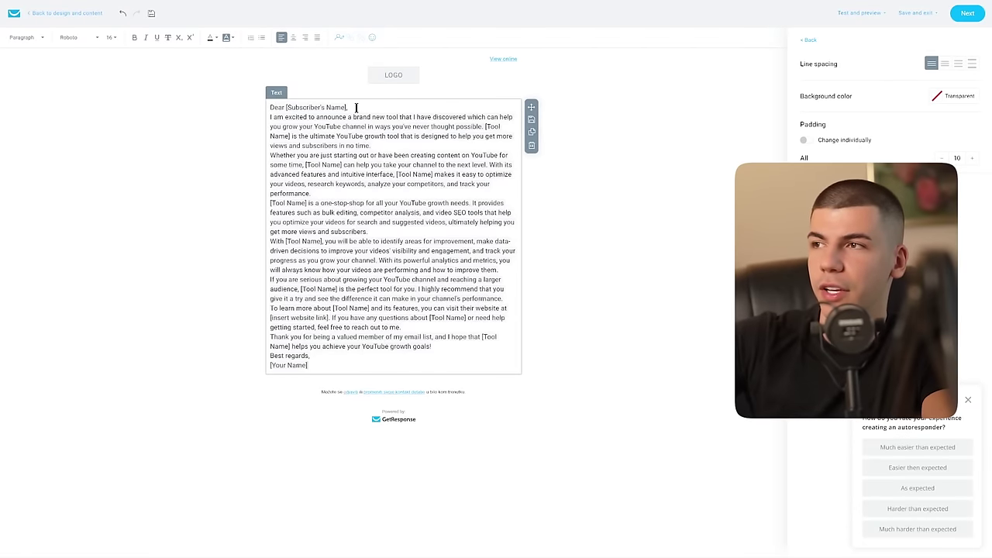
key(Return)
click(381, 154)
key(Return)
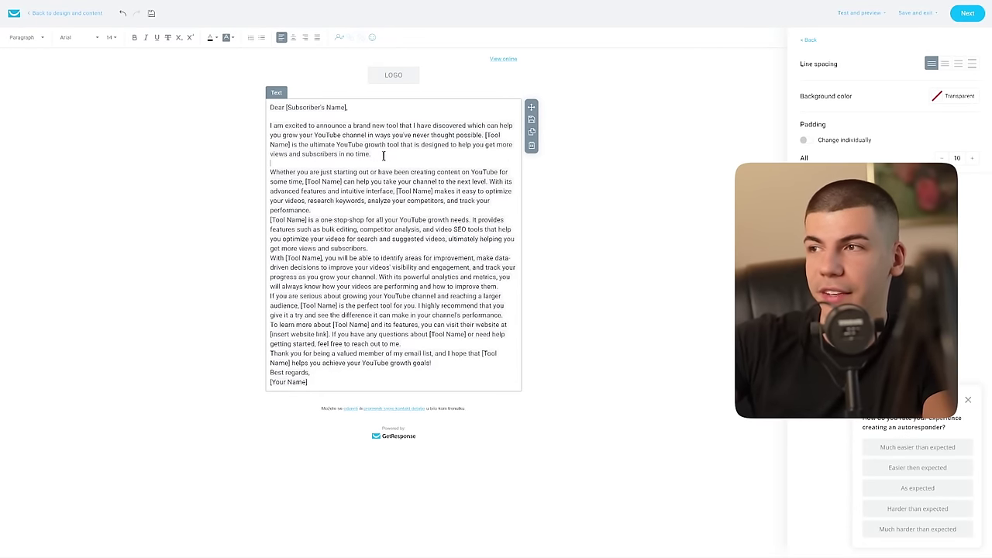
click(322, 210)
key(Return)
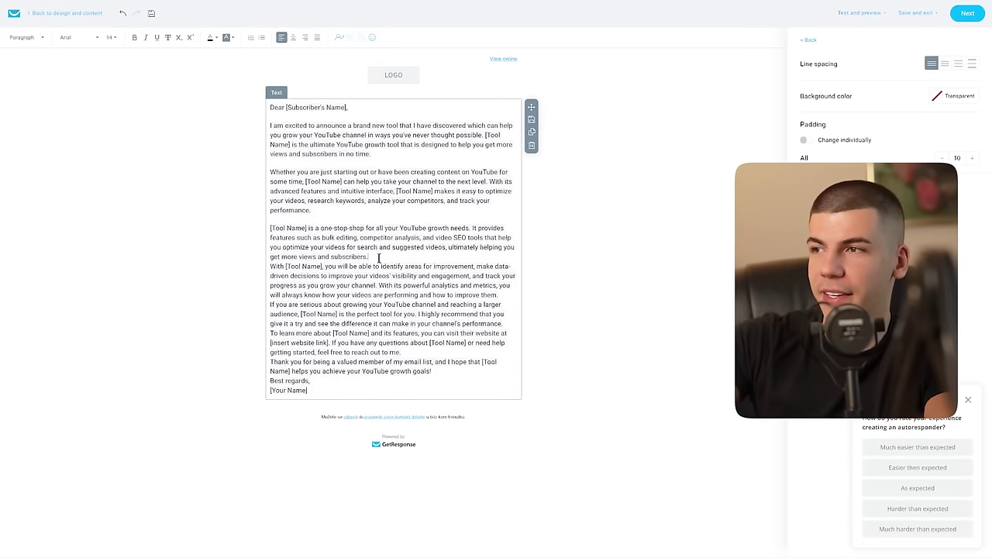
click(379, 257)
key(Return)
key(Return)
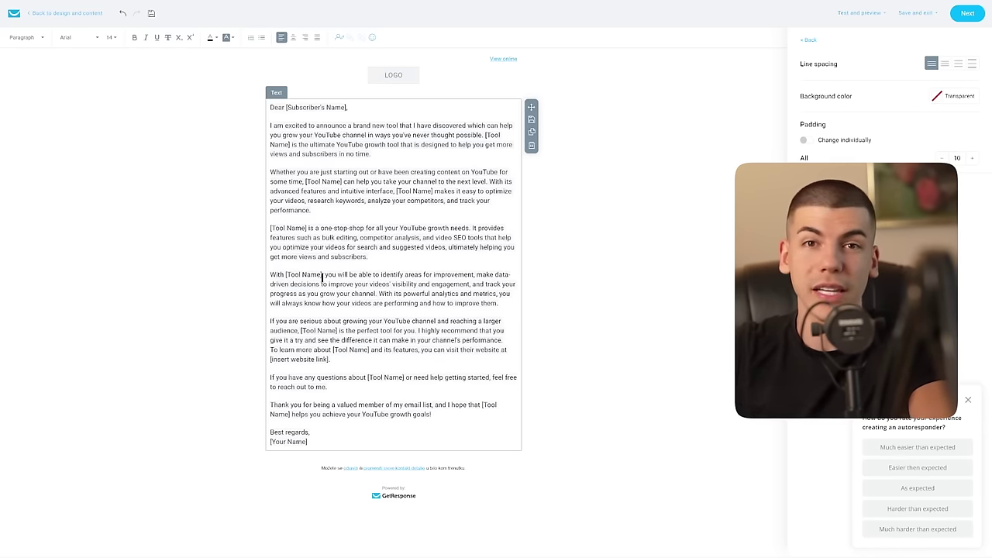
drag(332, 359, 254, 362)
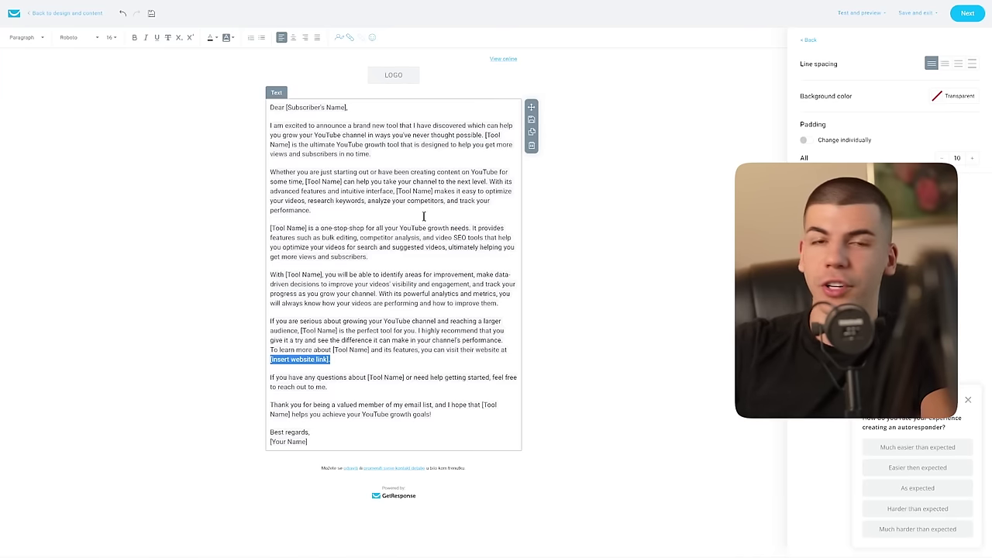
Step: Link the '[insert website link]' placeholder to the vidIQ referral URL
click(351, 37)
click(435, 203)
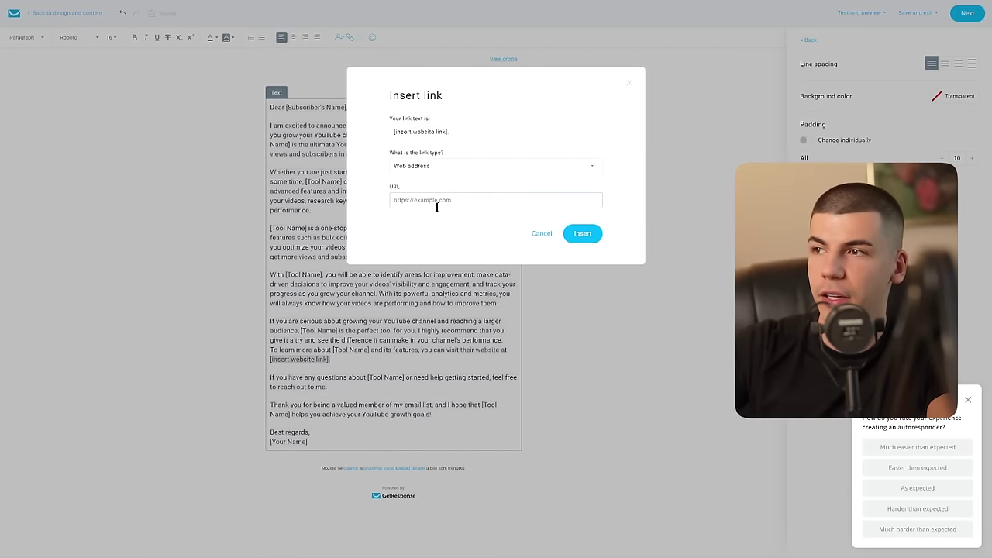
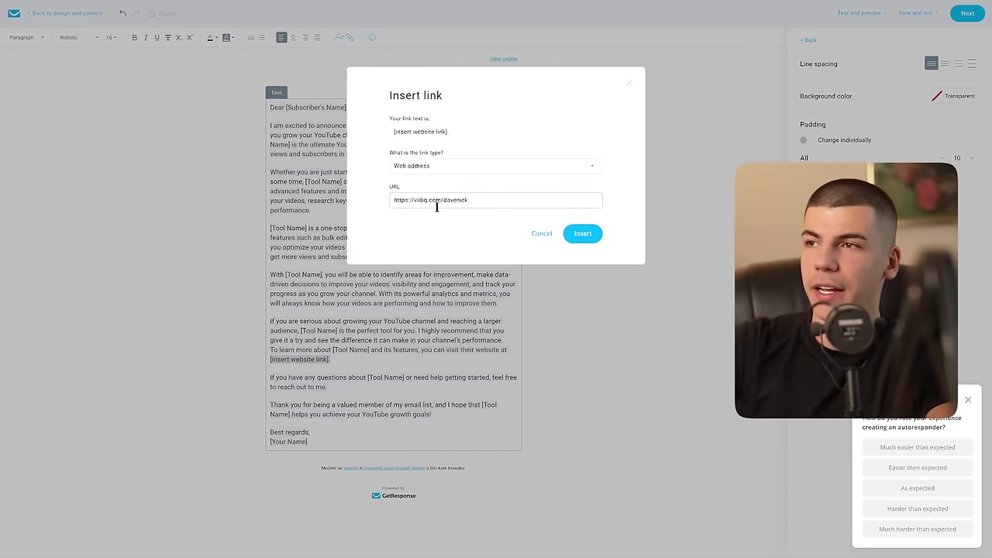
click(580, 232)
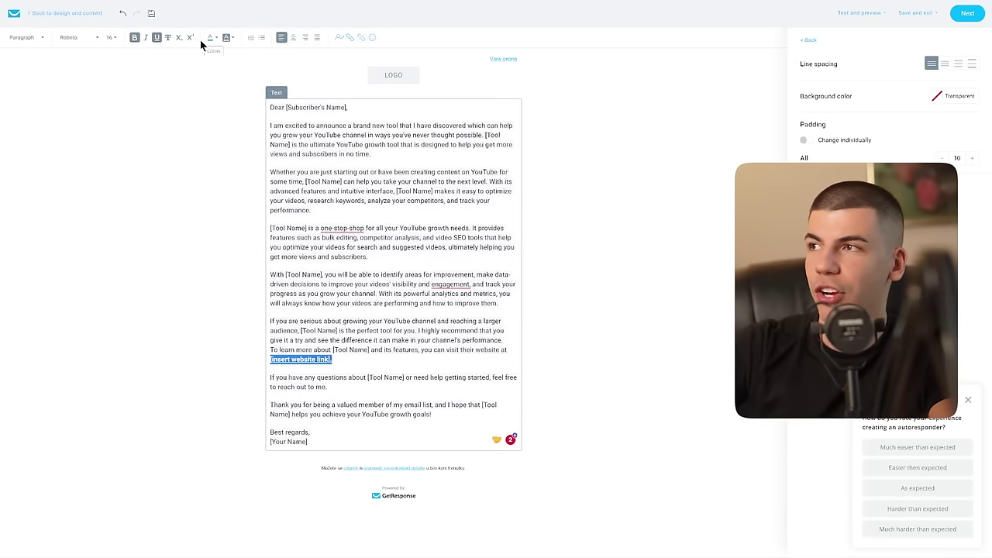
click(419, 294)
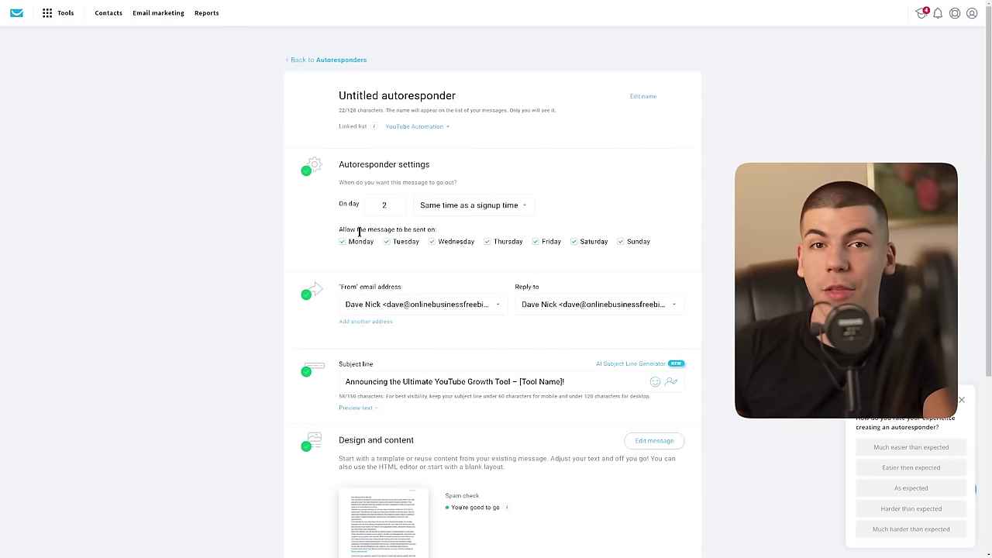
Step: Save and publish the day-2 autoresponder
scroll(628, 275, down, 3)
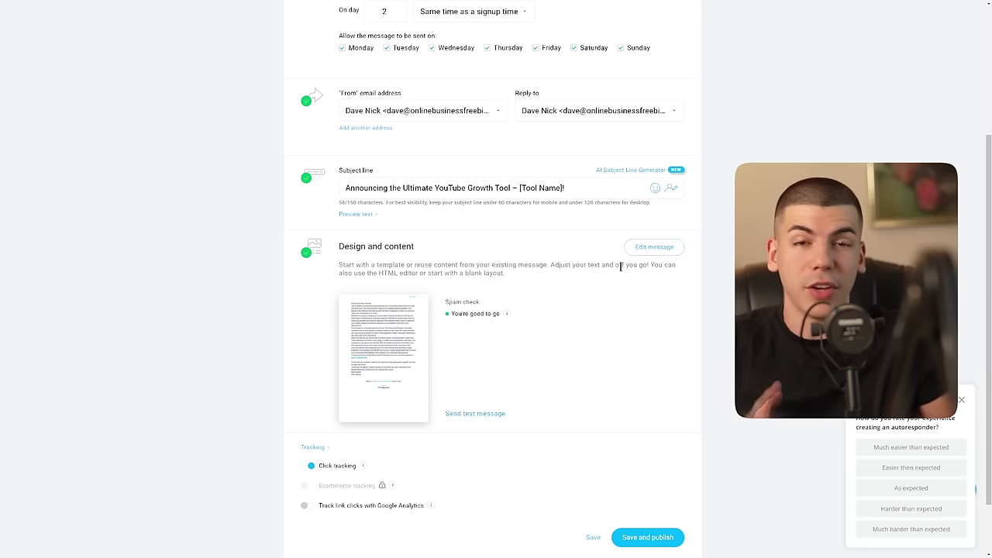
click(653, 537)
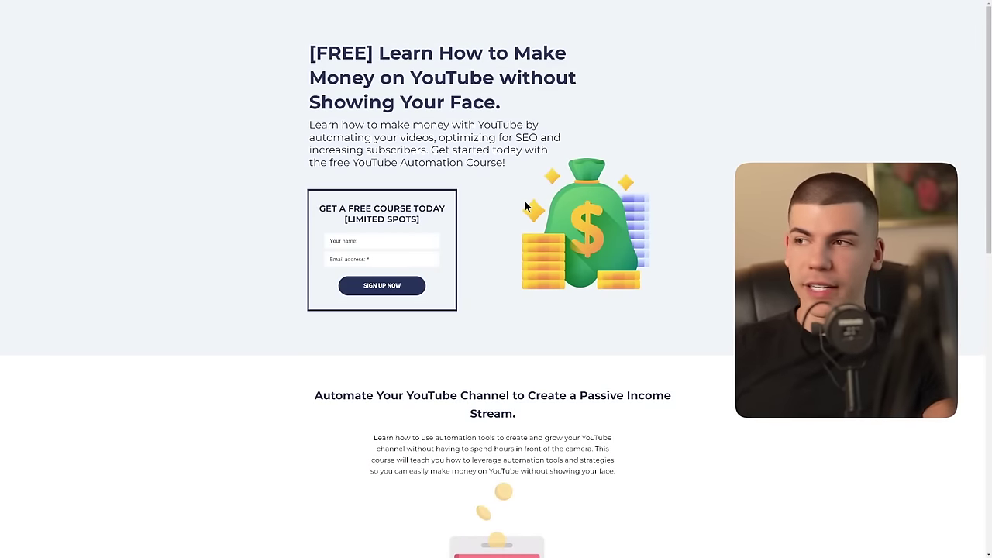
Step: View the '[FREE] Learn How to Make Money on YouTube' landing page's name field and headline
click(383, 242)
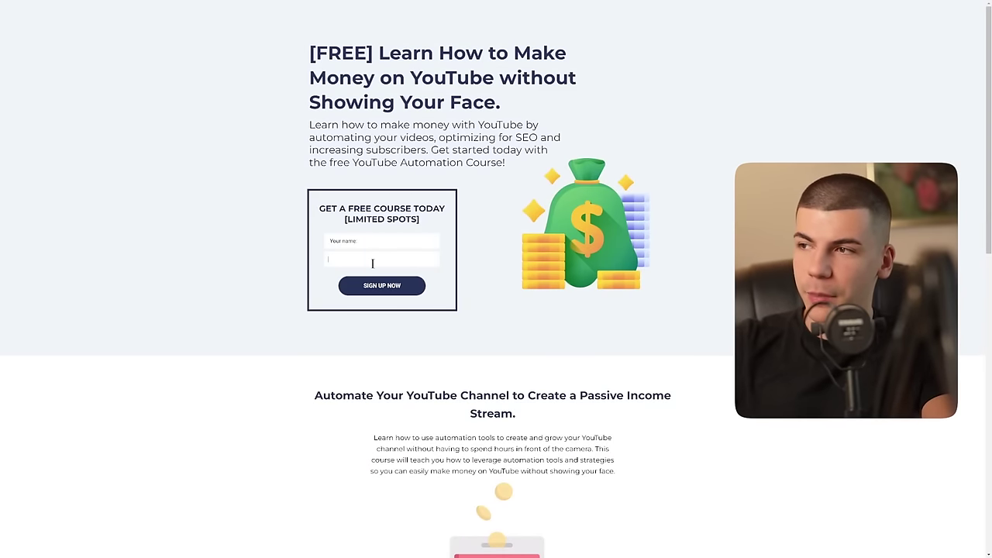
drag(312, 54, 518, 78)
click(534, 101)
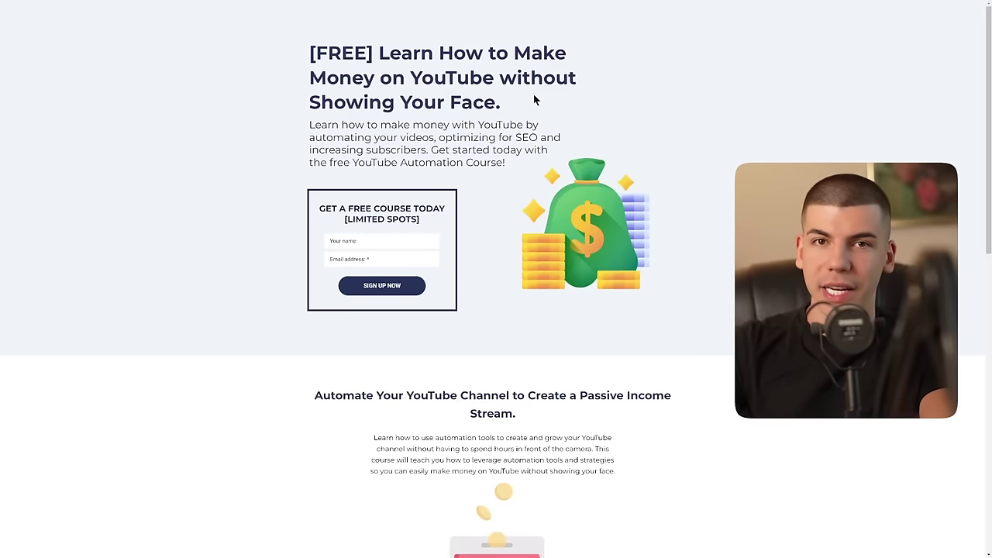
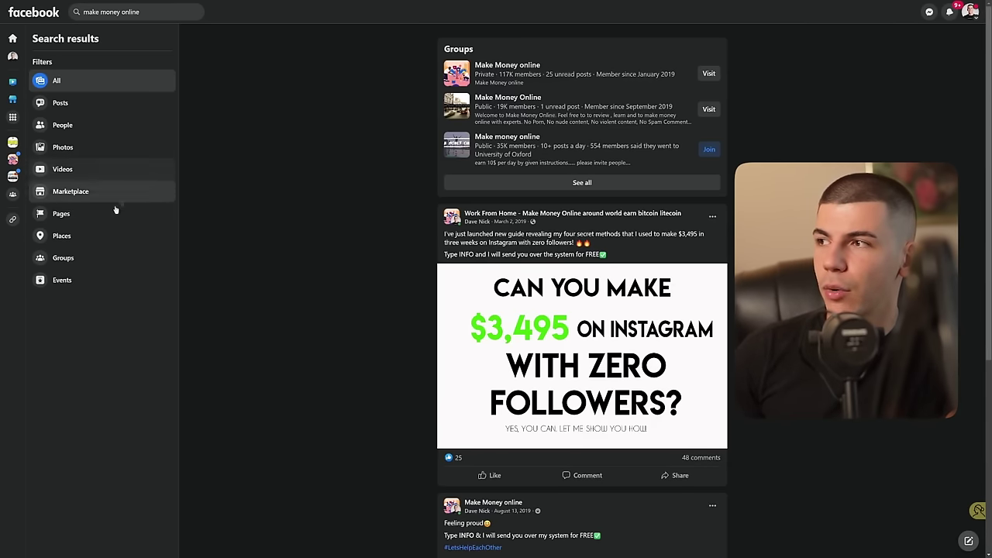
Step: Filter the search results to Groups, zoom to 150%, and highlight the first group's 117K member count
click(101, 256)
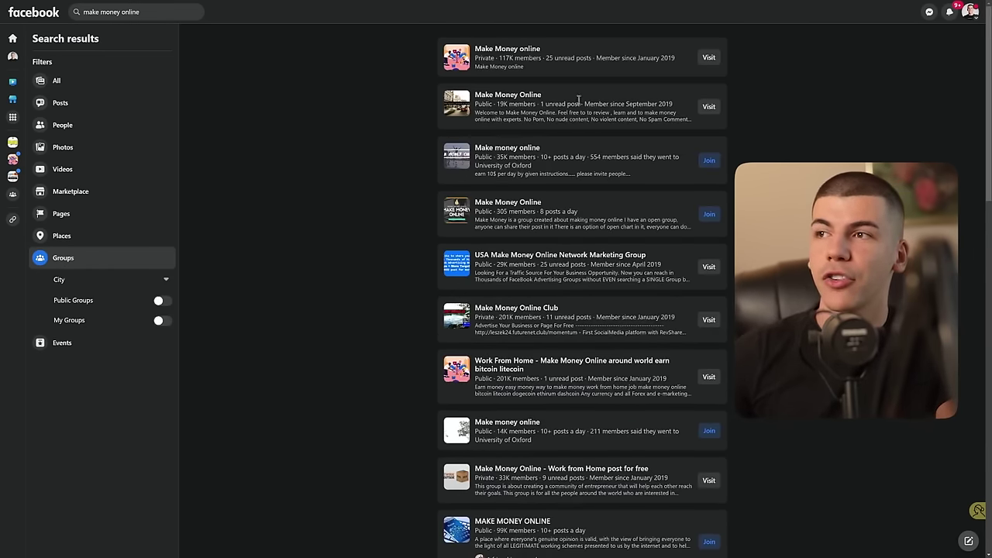
key(ctrl+plus)
key(ctrl+plus)
key(ctrl+plus)
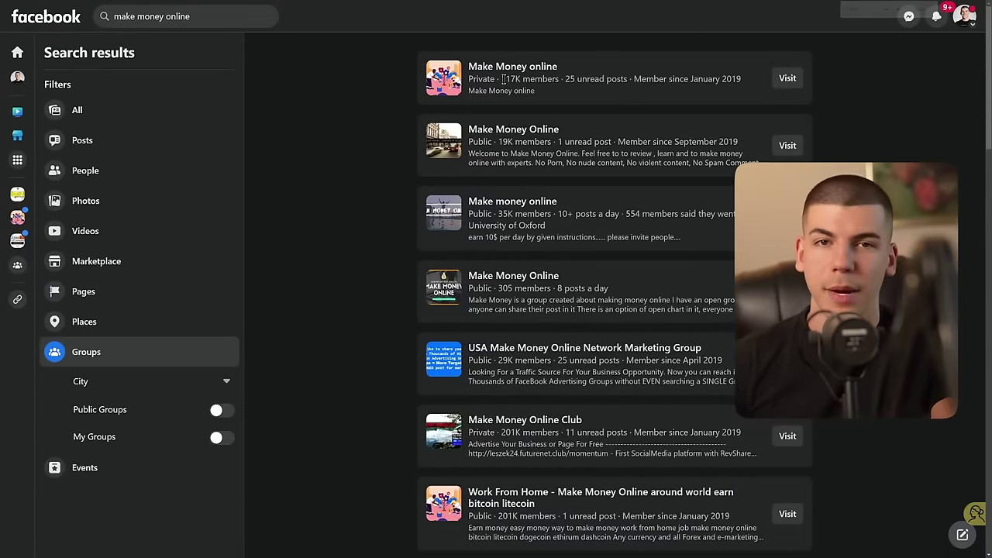
drag(503, 80, 519, 79)
click(520, 79)
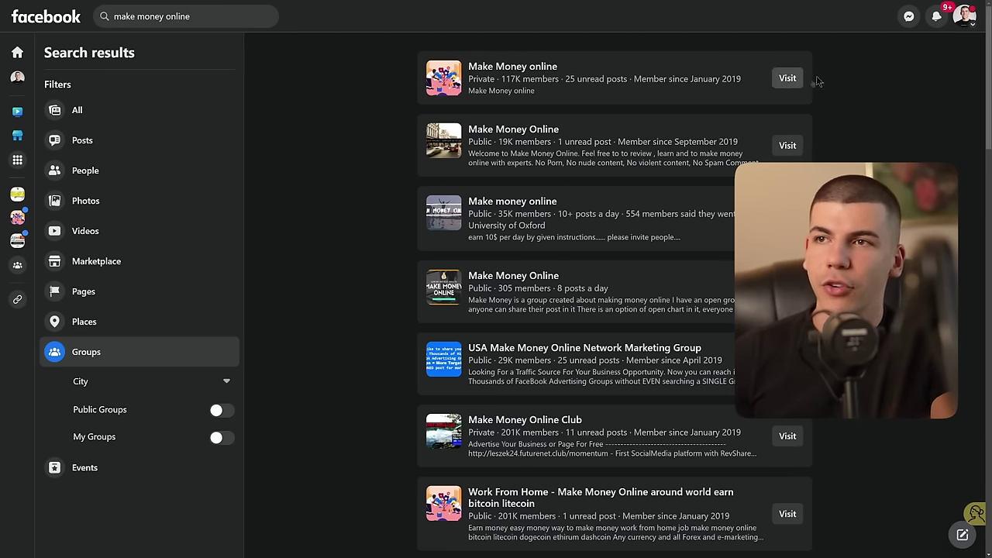
drag(521, 78, 509, 78)
click(509, 79)
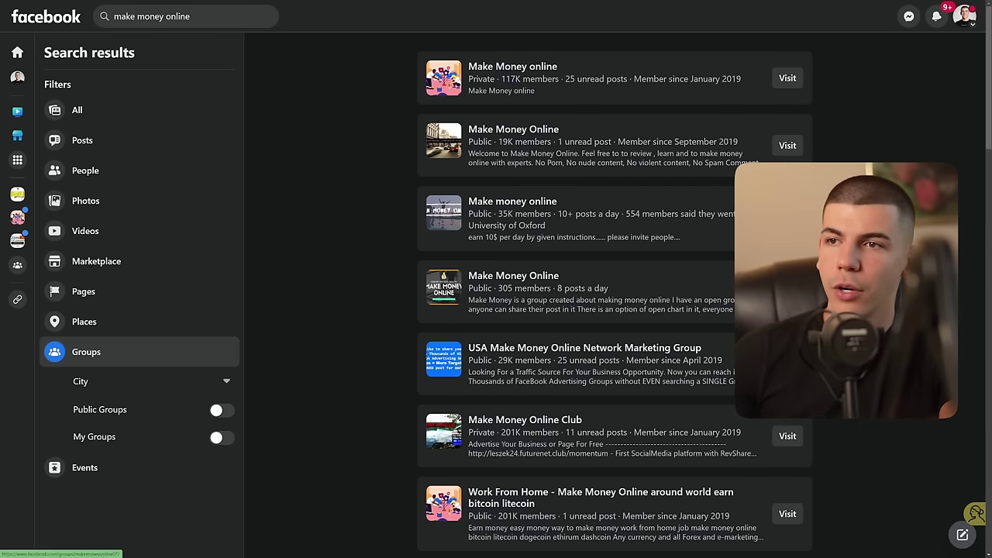
Step: Join the 14K-member Make money online group and scroll through the other group results
scroll(614, 295, down, 1)
click(788, 509)
scroll(787, 509, down, 4)
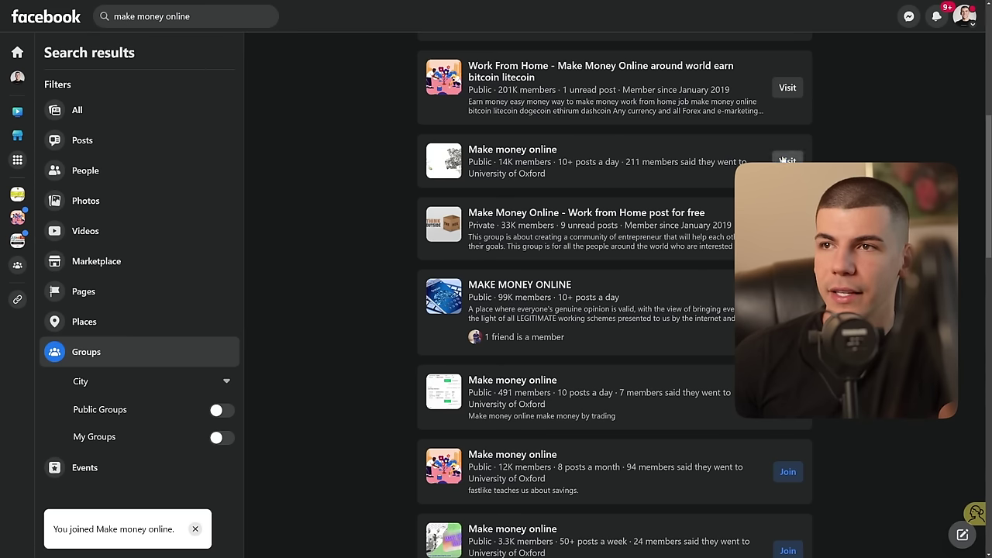
scroll(615, 310, down, 2)
scroll(615, 310, down, 2)
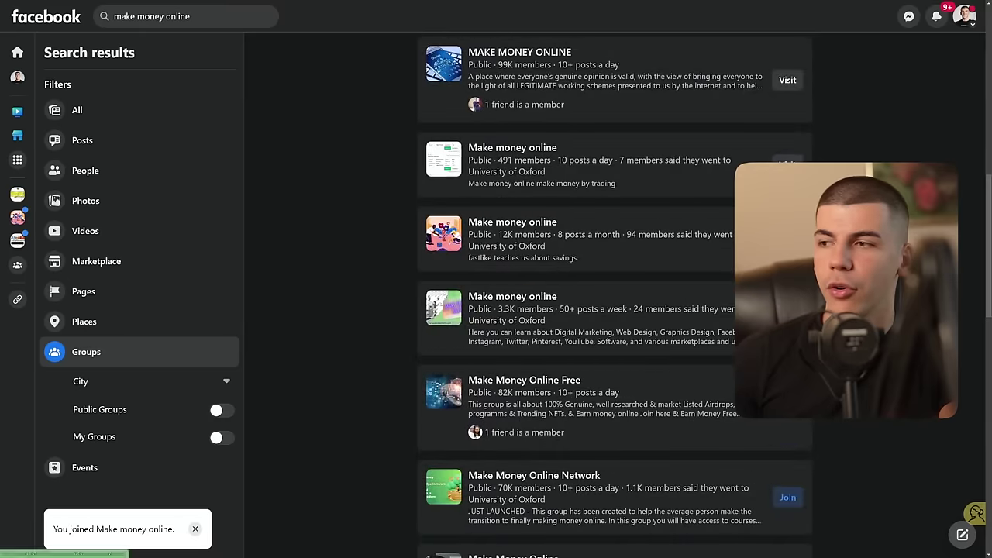
scroll(646, 346, up, 3)
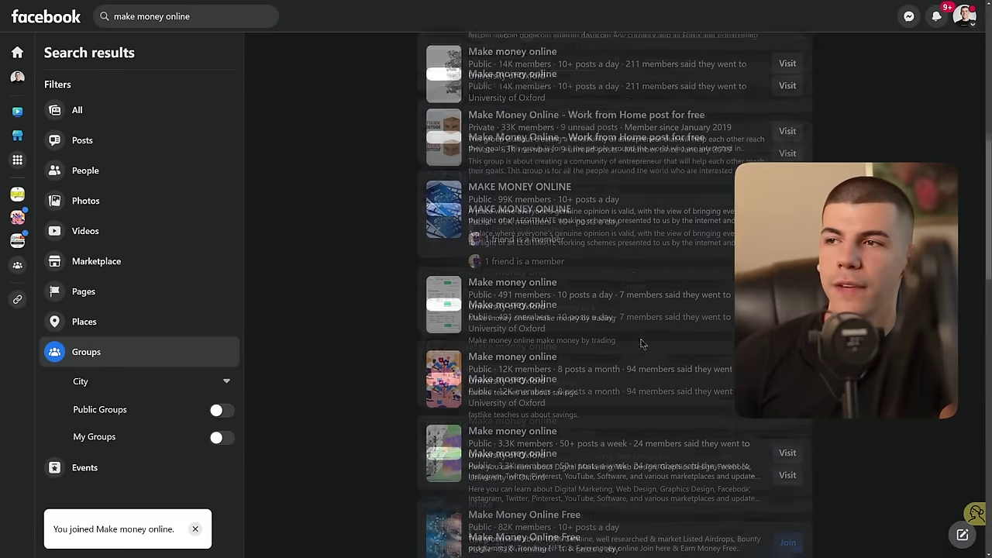
scroll(620, 331, up, 6)
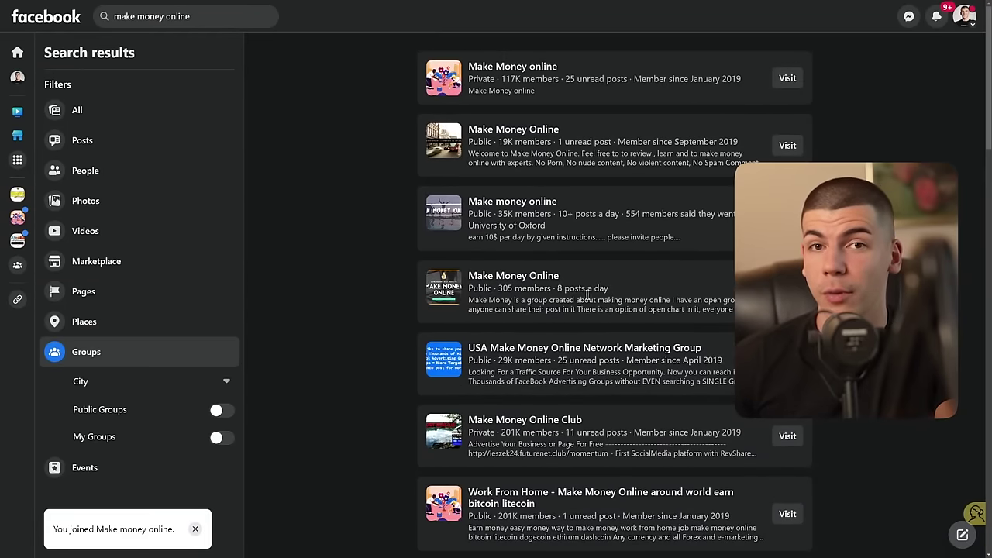
Step: Open the 117K-member Make Money online group at normal zoom and scroll through its buy-and-sell posts
click(504, 67)
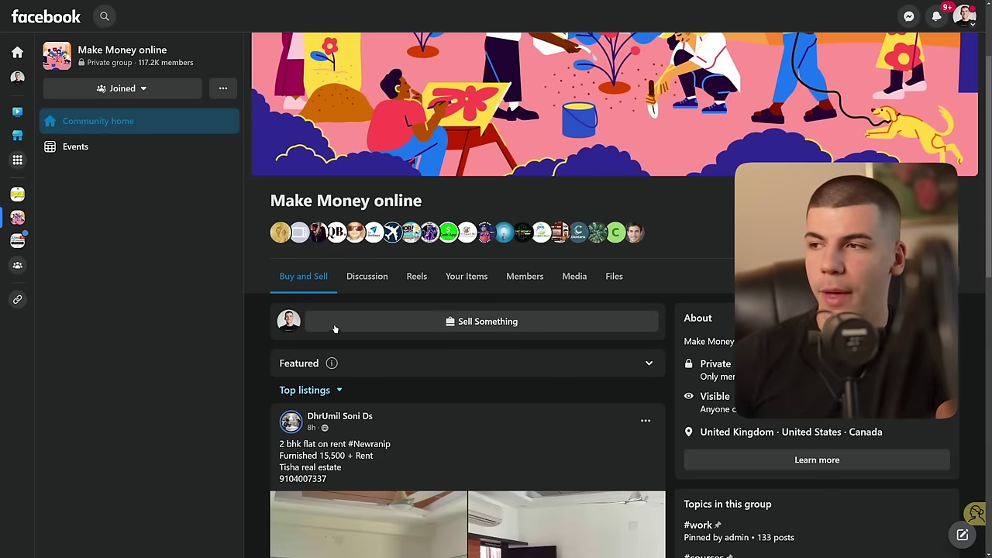
key(ctrl+minus)
key(ctrl+minus)
key(ctrl+minus)
scroll(249, 264, down, 7)
scroll(248, 262, down, 10)
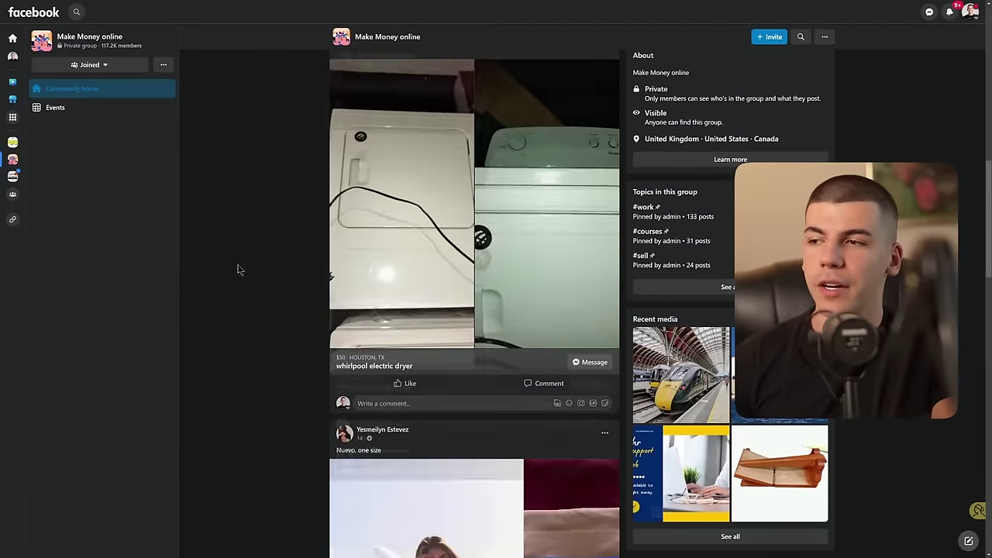
scroll(241, 254, down, 10)
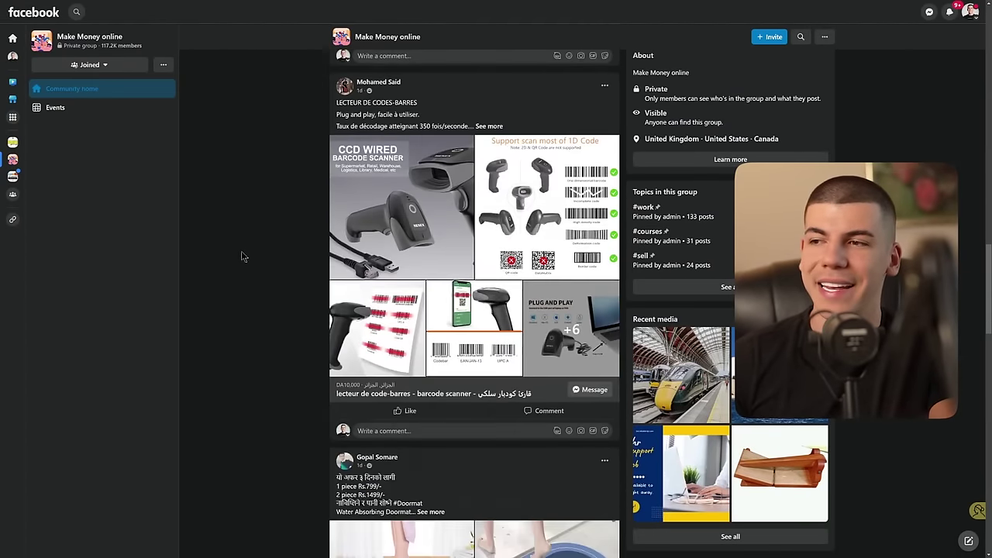
scroll(249, 255, down, 10)
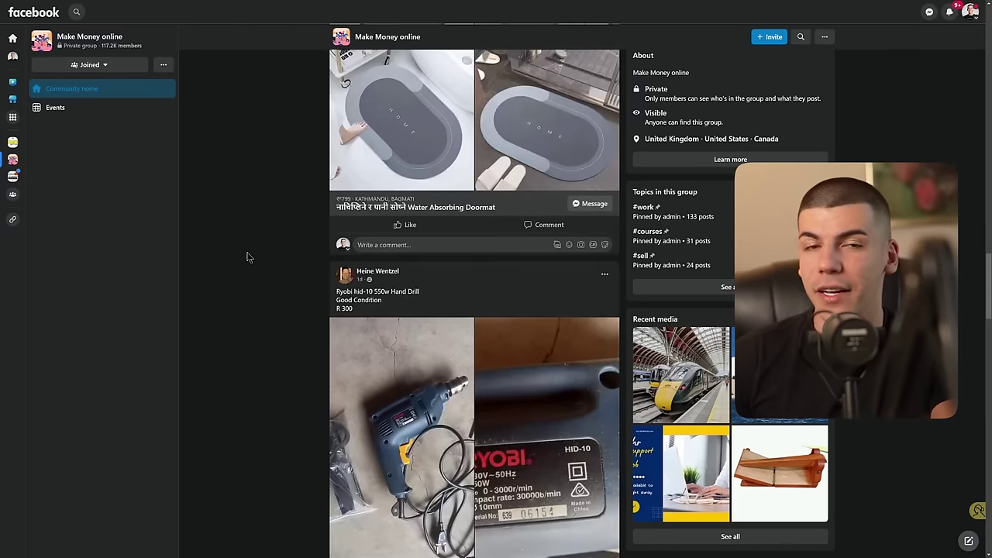
scroll(249, 249, down, 10)
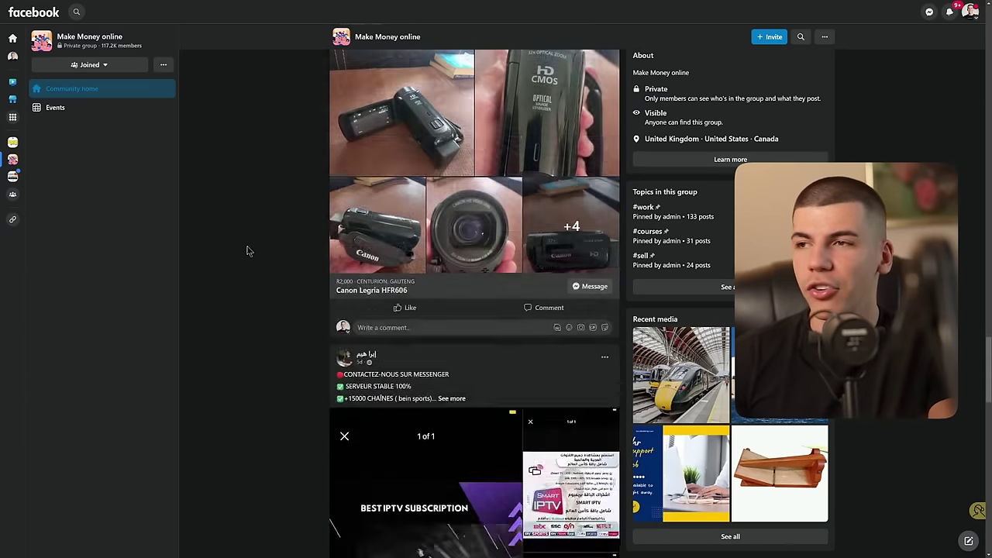
scroll(238, 257, down, 2)
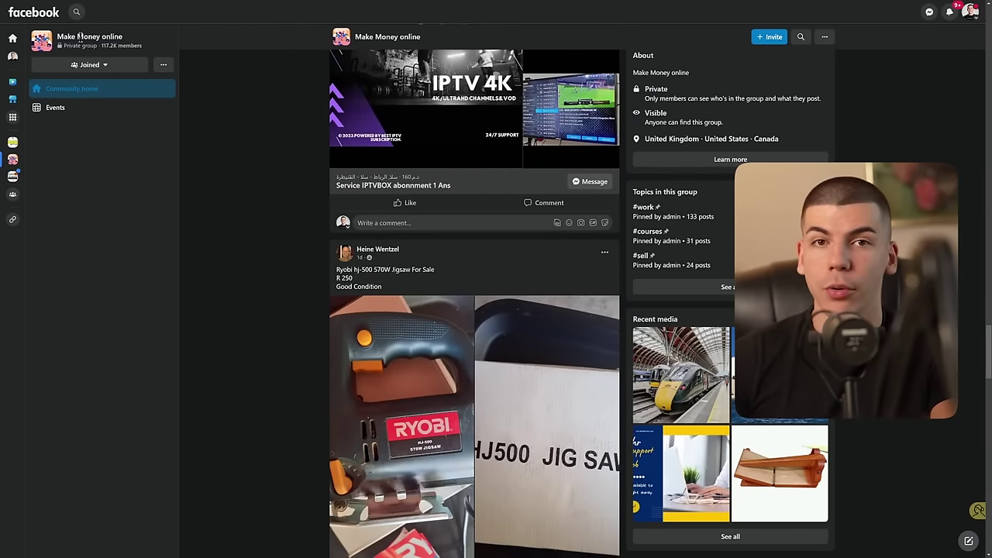
scroll(210, 213, down, 4)
scroll(180, 221, down, 5)
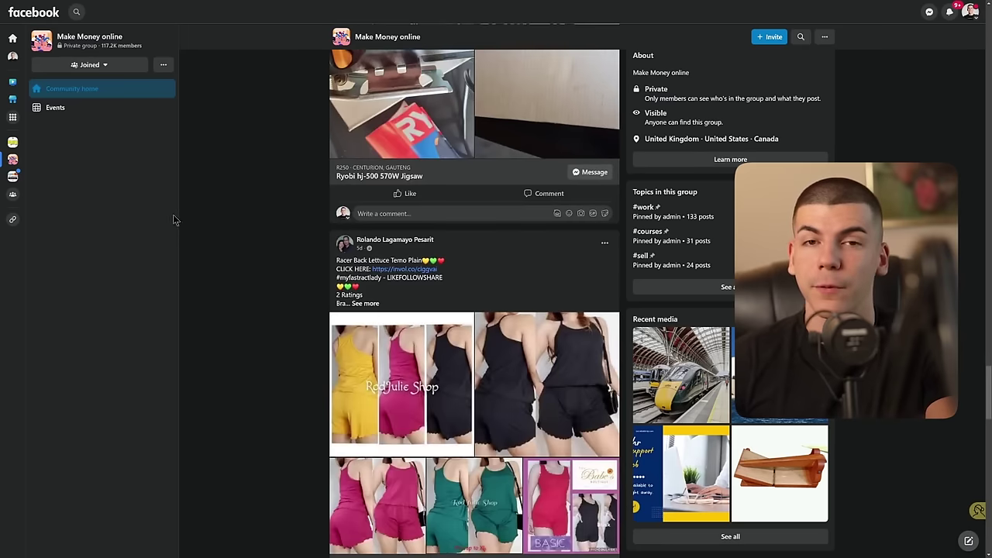
scroll(151, 203, down, 3)
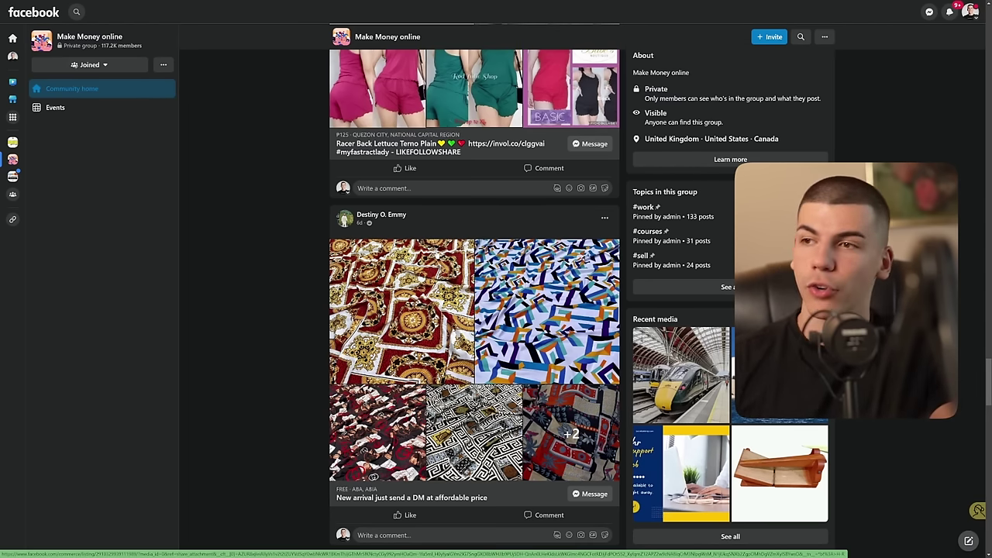
scroll(291, 301, up, 2)
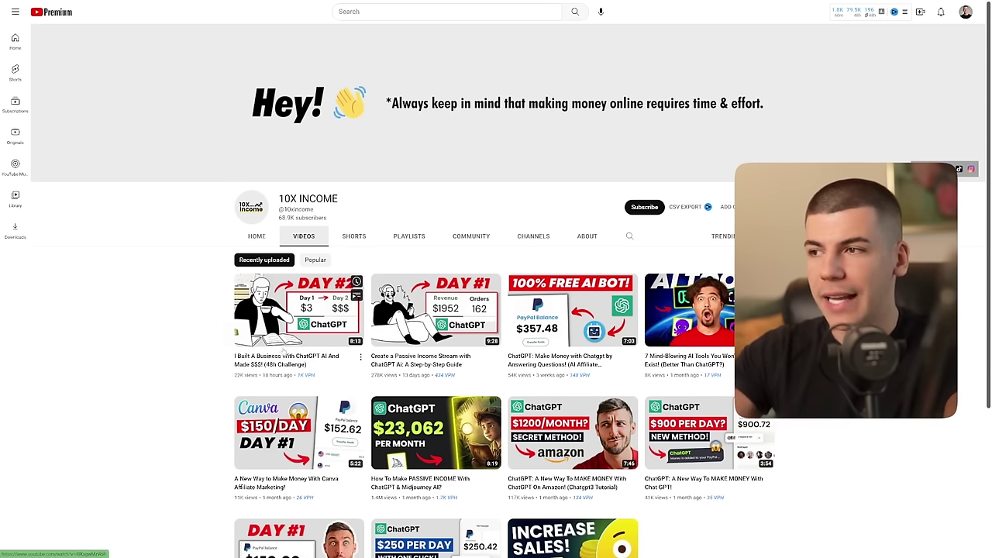
Step: Open 'I Built A Business With ChatGPT AI And Made $$$! (48h Challenge)' and pause it at 0:00
mouse_move(281, 349)
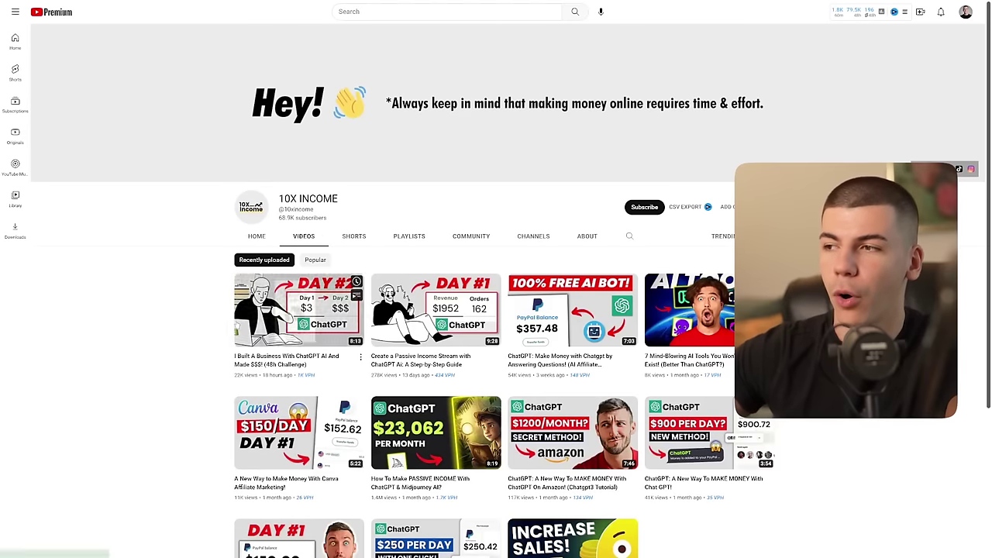
click(300, 295)
click(385, 227)
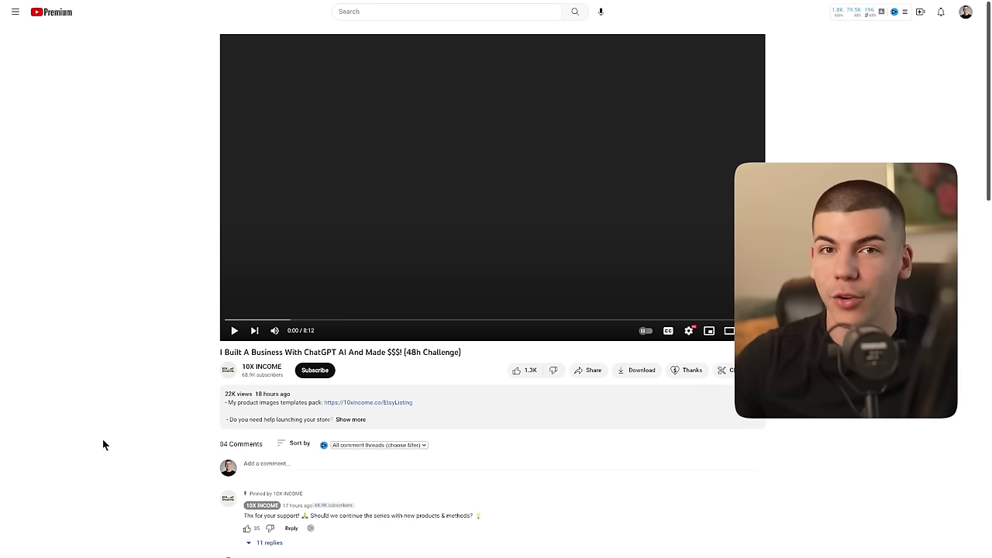
Step: Jump through the video from 0:37 past the book-name list and CONTENTS page to about 2:56
click(266, 319)
click(285, 319)
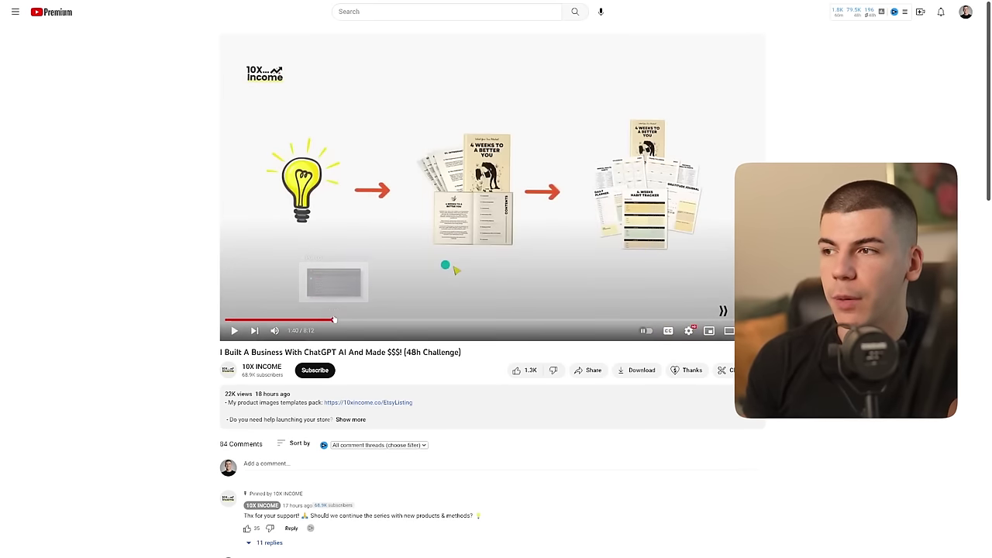
click(334, 320)
click(374, 319)
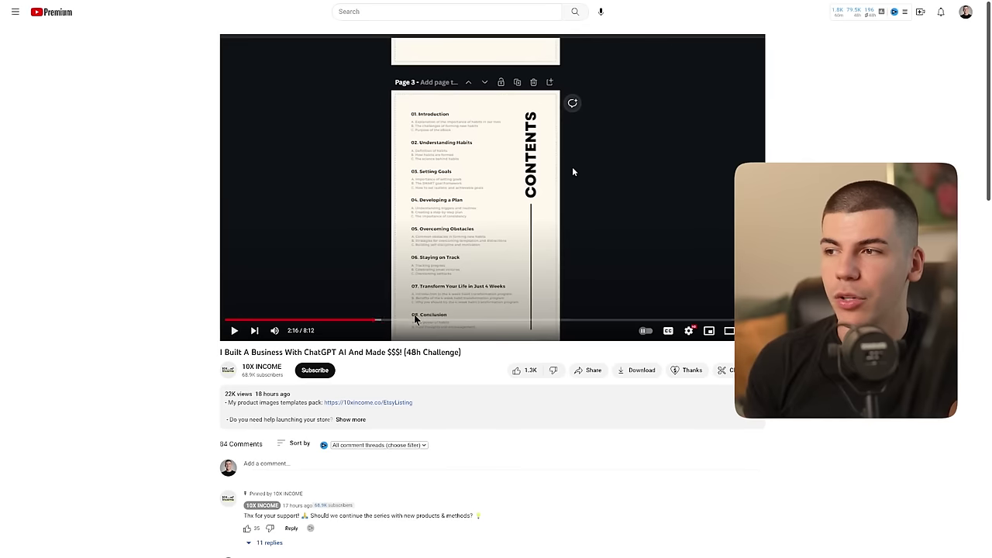
click(417, 319)
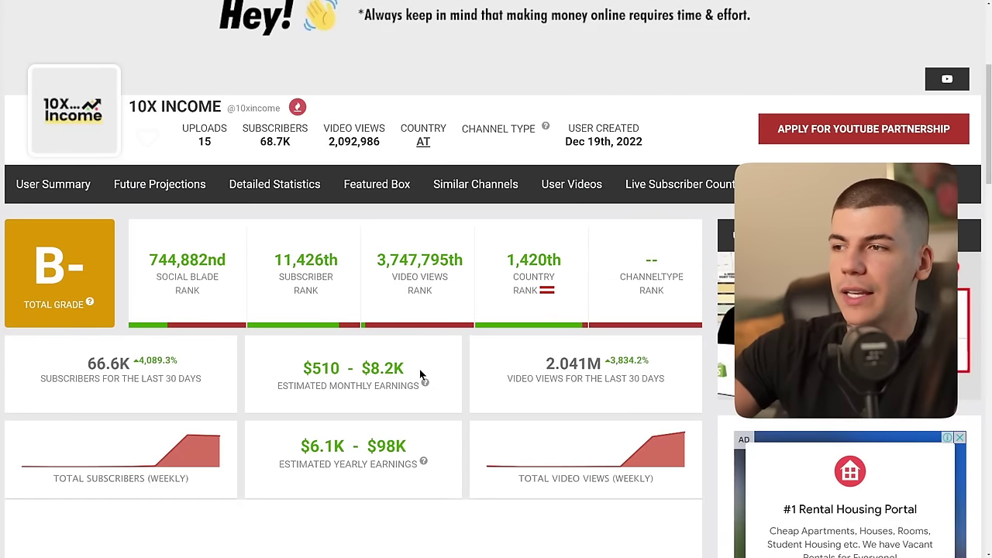
drag(405, 369, 361, 369)
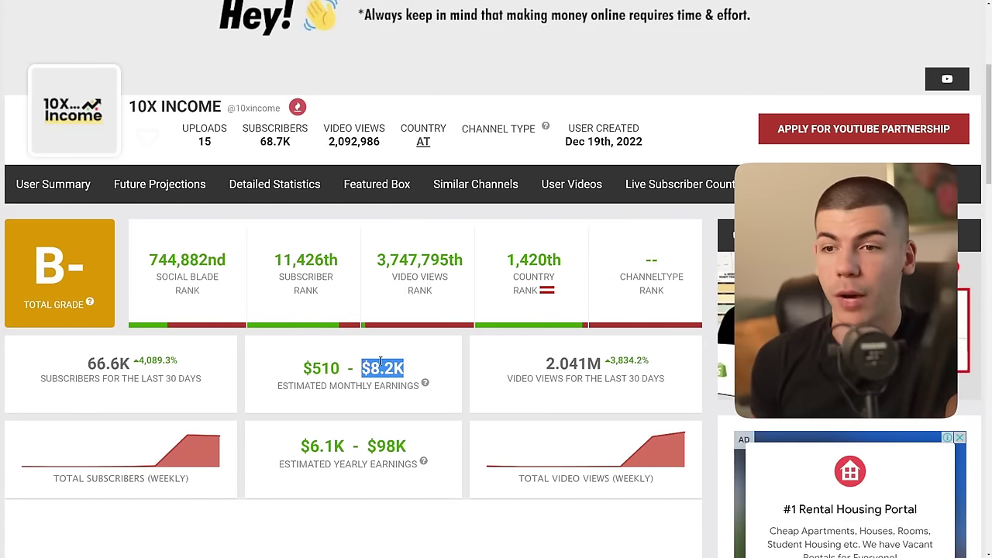
click(497, 382)
drag(542, 365, 589, 364)
click(586, 363)
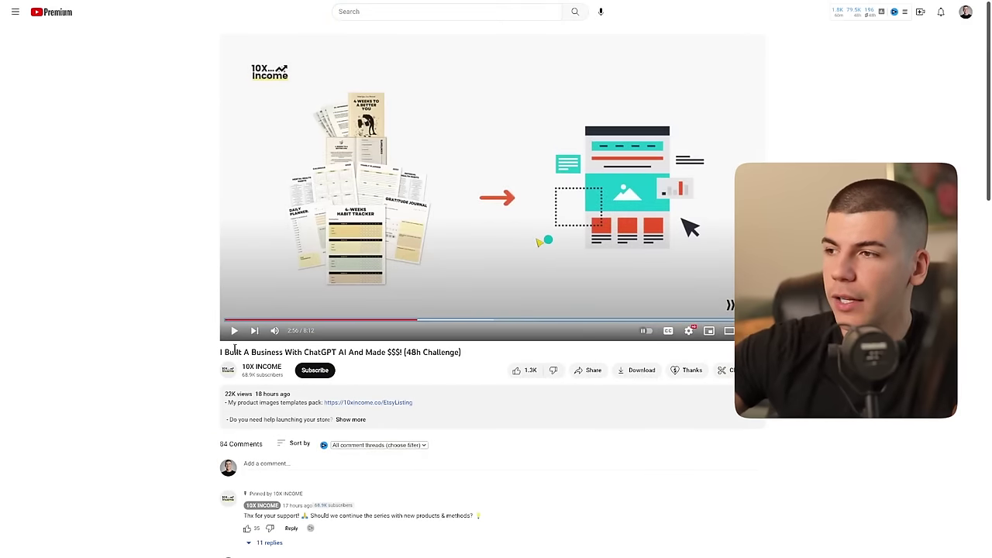
Step: Show 10X INCOME's VIDEOS grid, scroll it, and highlight the 2.041M 30-day views figure
click(260, 367)
click(303, 236)
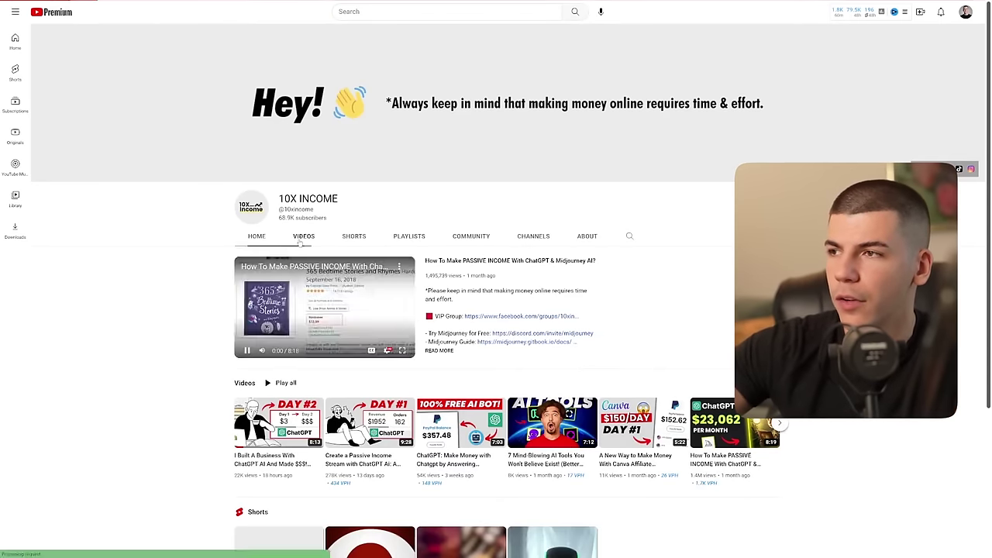
scroll(729, 388, down, 1)
scroll(730, 388, down, 2)
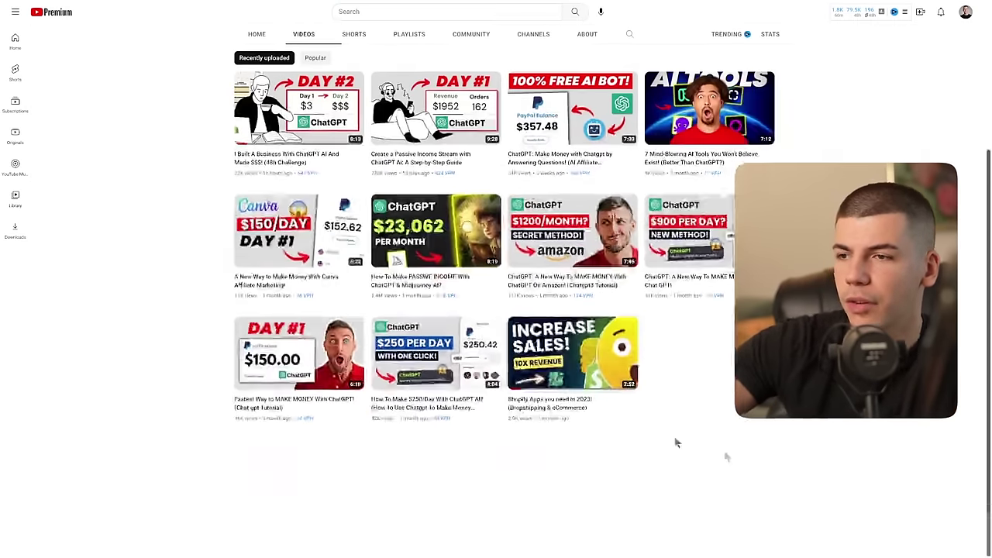
scroll(612, 471, up, 1)
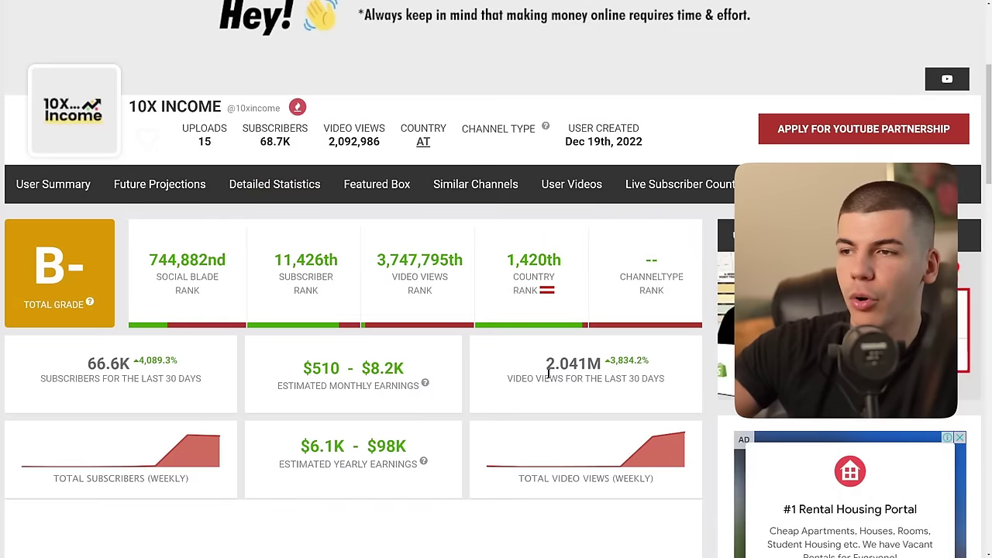
drag(545, 364, 588, 364)
click(594, 364)
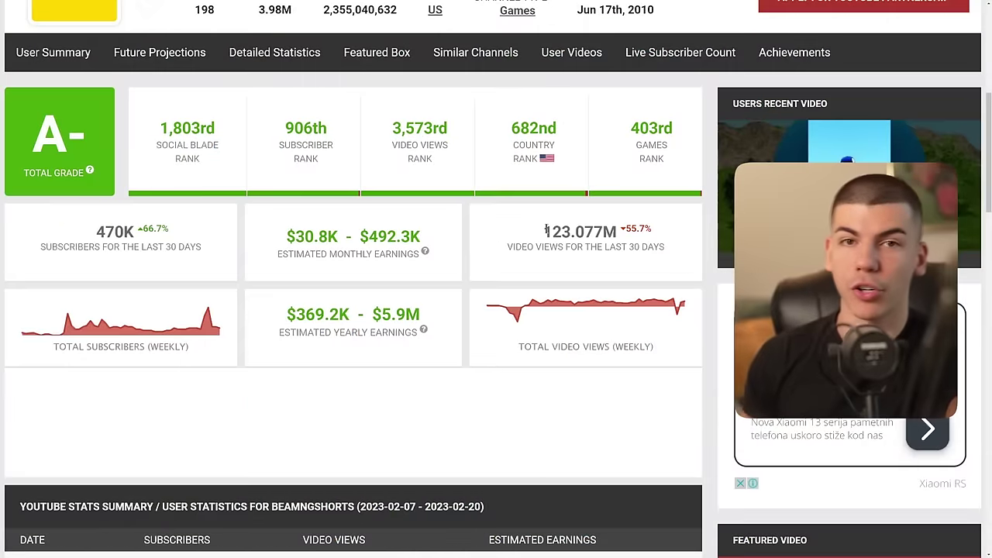
drag(545, 230, 606, 226)
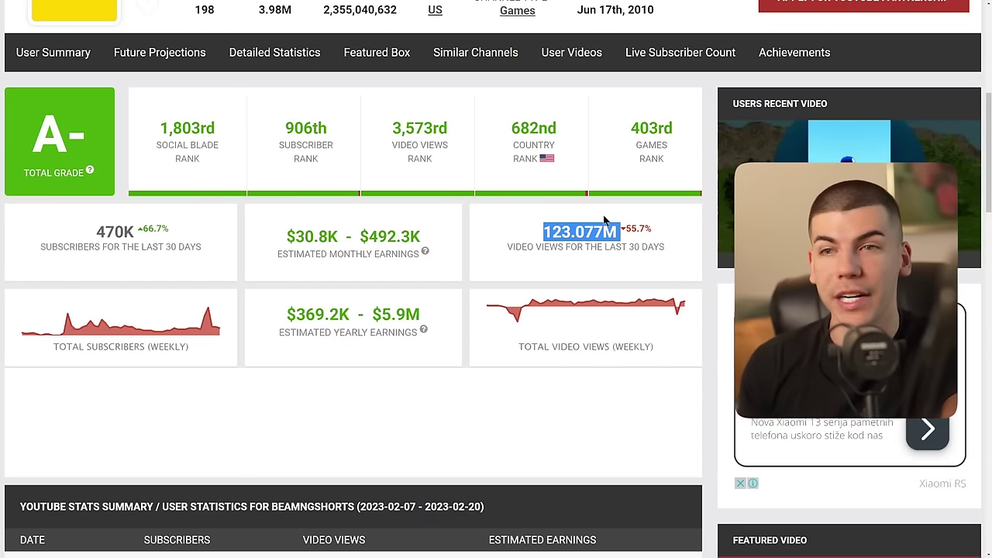
drag(425, 237, 349, 236)
drag(287, 236, 421, 237)
click(420, 237)
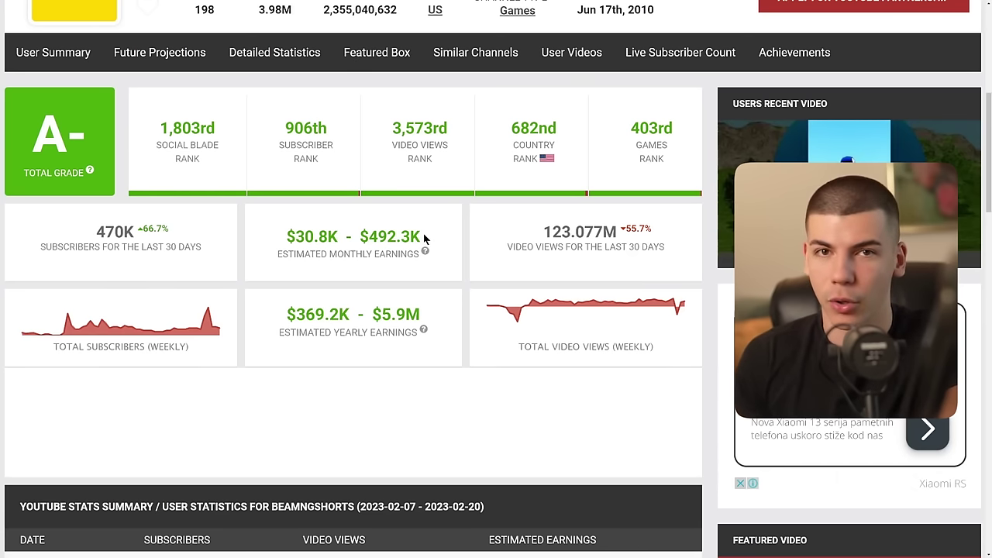
scroll(345, 406, down, 3)
scroll(334, 422, down, 1)
scroll(322, 443, down, 2)
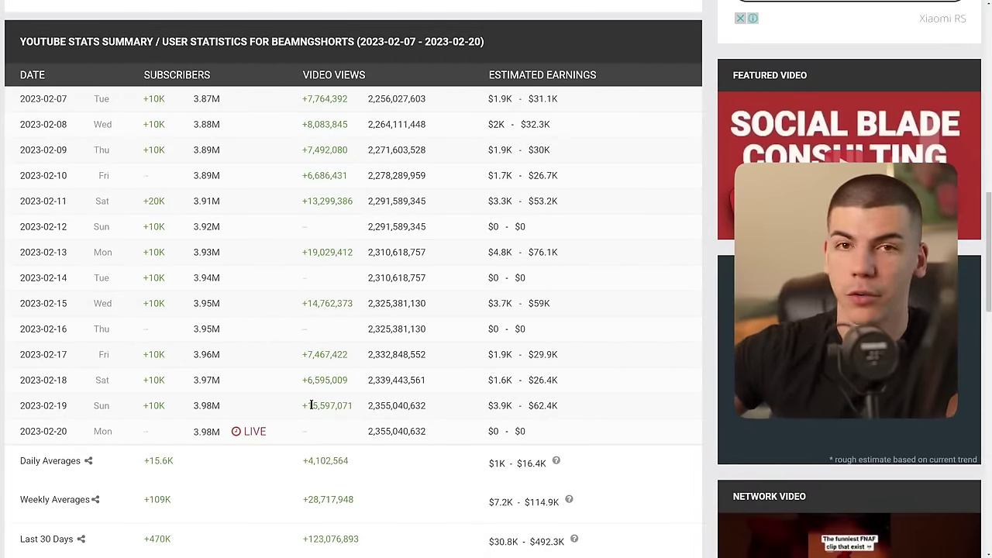
scroll(321, 442, up, 7)
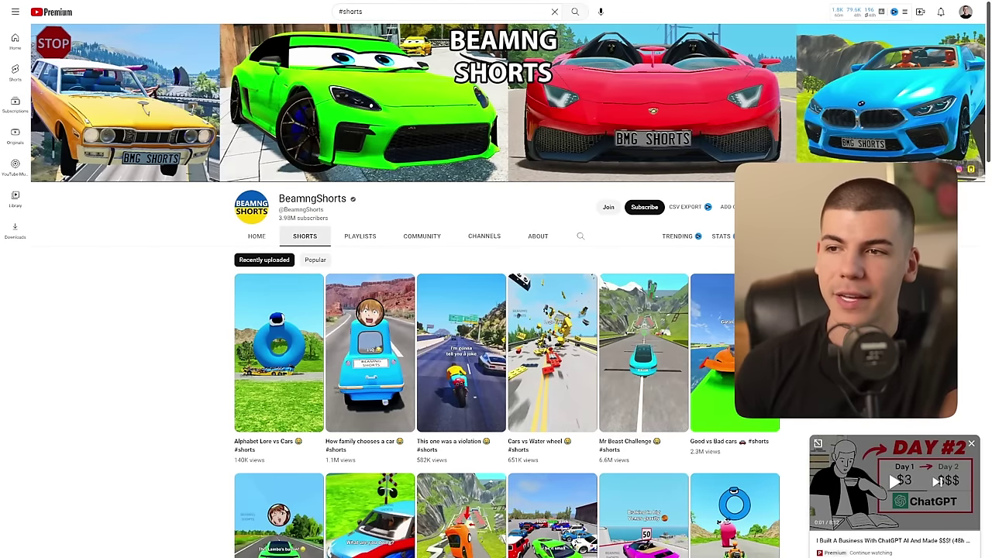
Step: Close the mini player and switch BeamngShorts' channel to its COMMUNITY tab
click(971, 447)
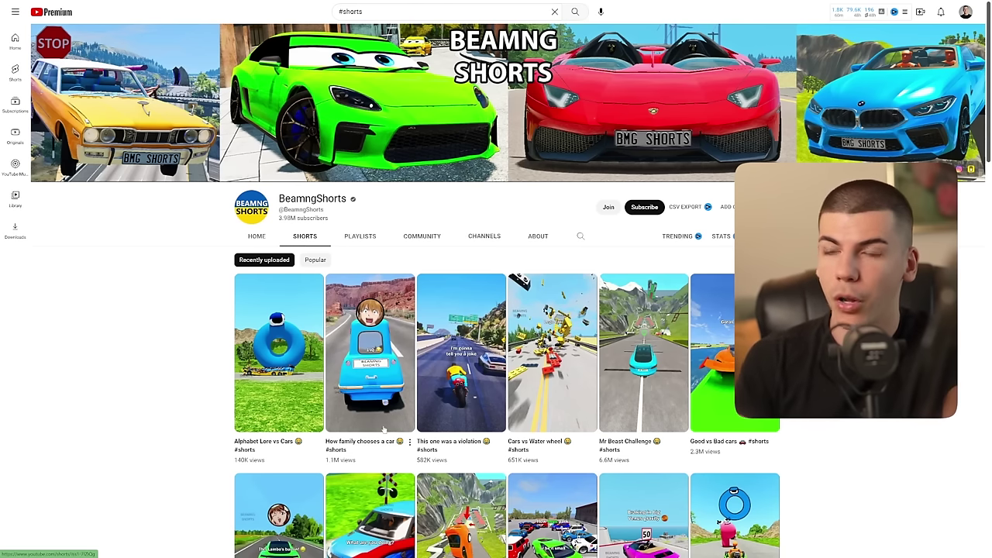
click(425, 241)
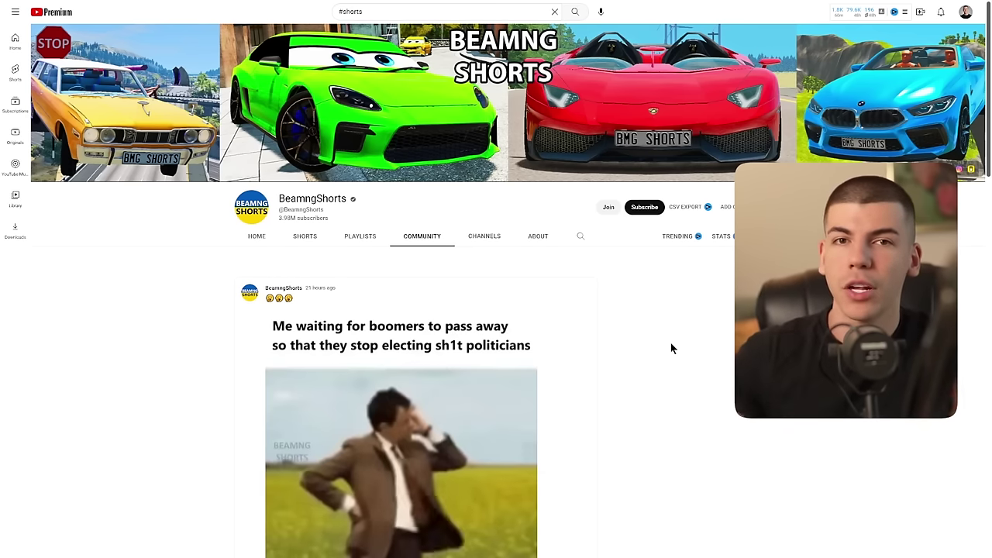
scroll(671, 345, down, 6)
scroll(661, 375, down, 2)
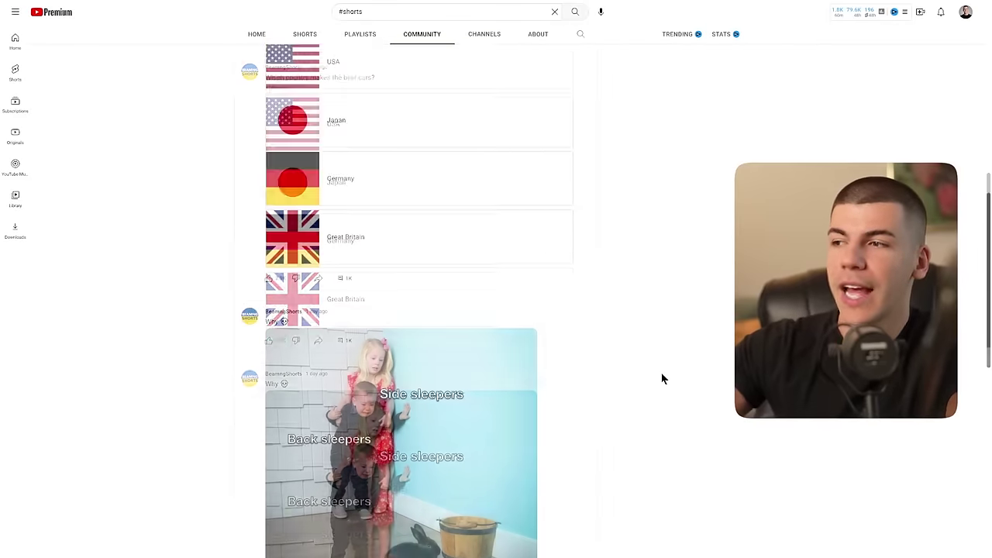
scroll(659, 375, down, 2)
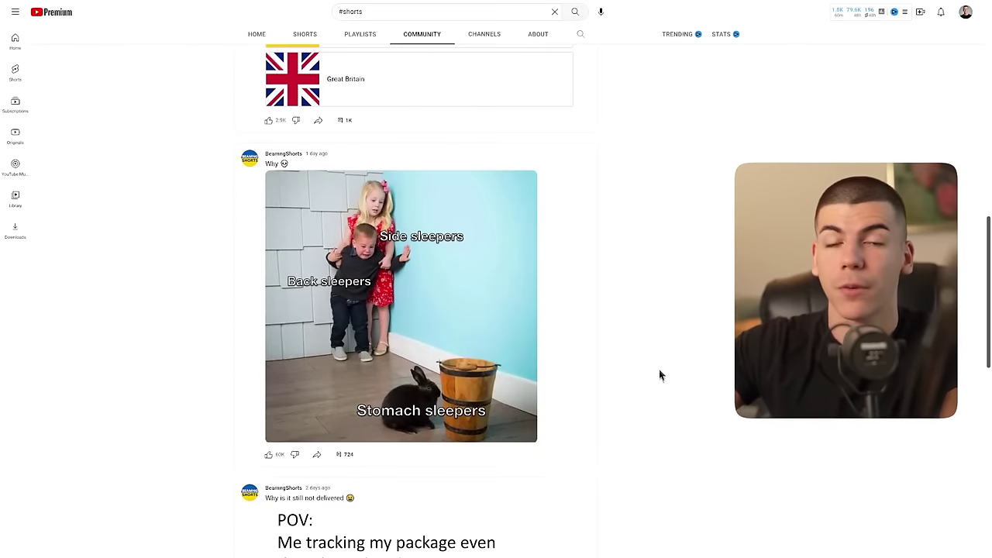
scroll(658, 375, down, 2)
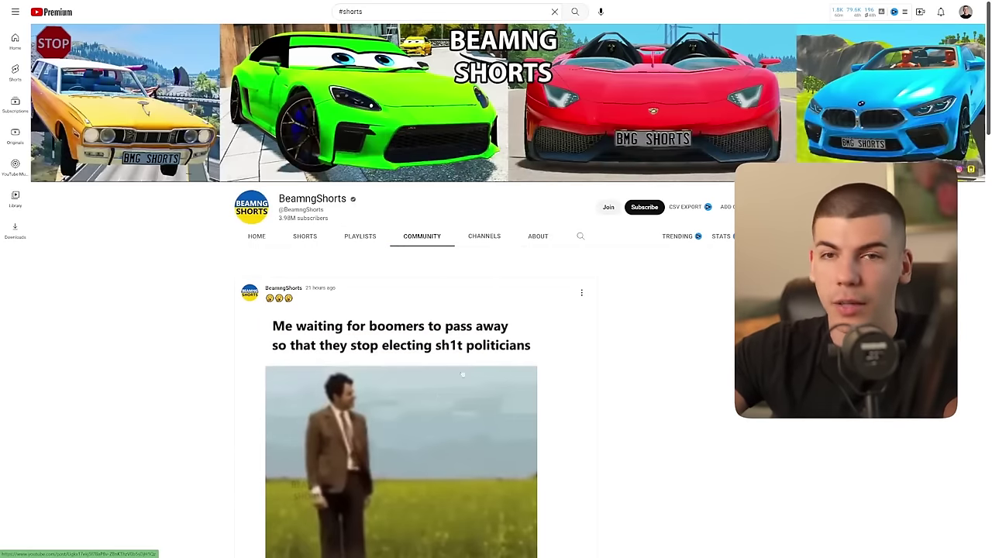
Step: Switch between the SHORTS and COMMUNITY tabs, ending on BeamngShorts' Shorts grid
click(298, 240)
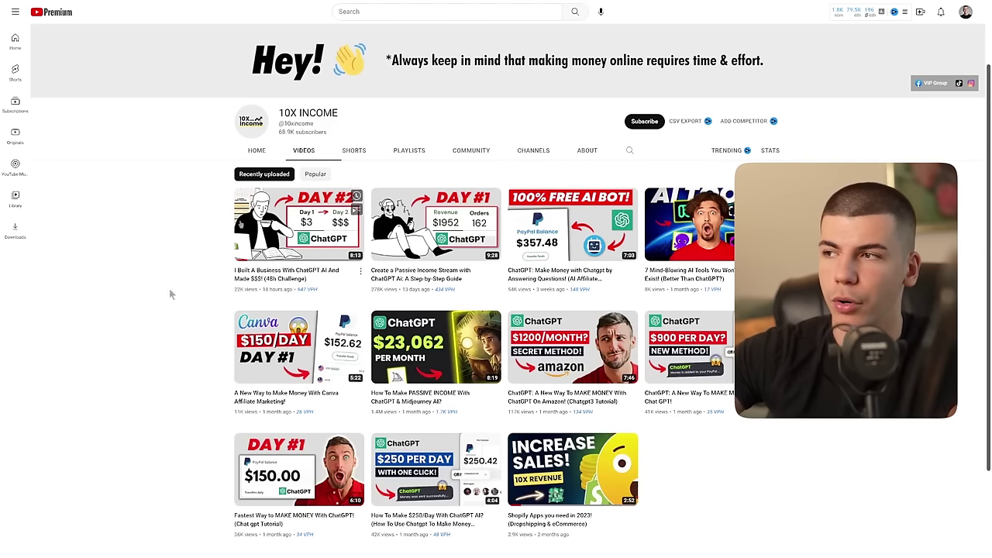
mouse_move(278, 285)
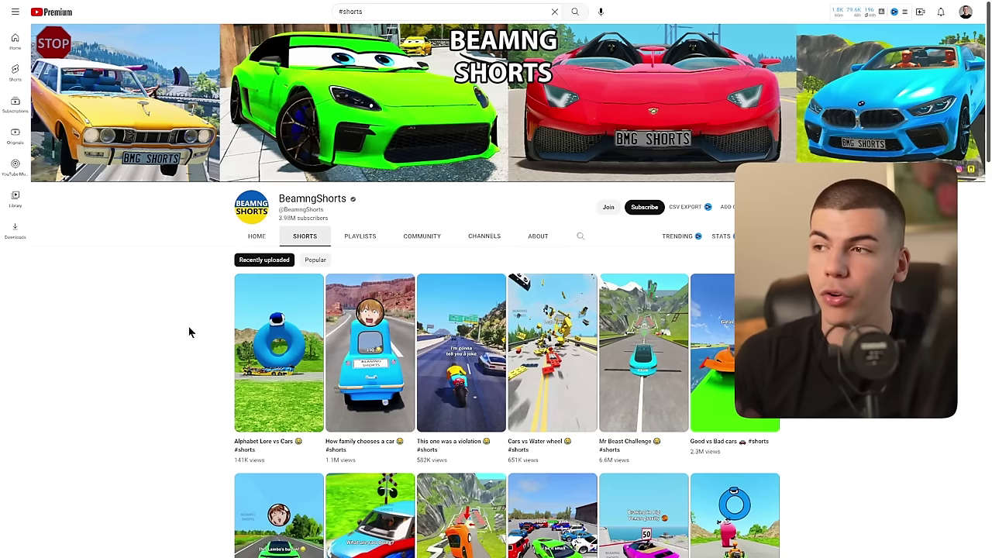
click(422, 236)
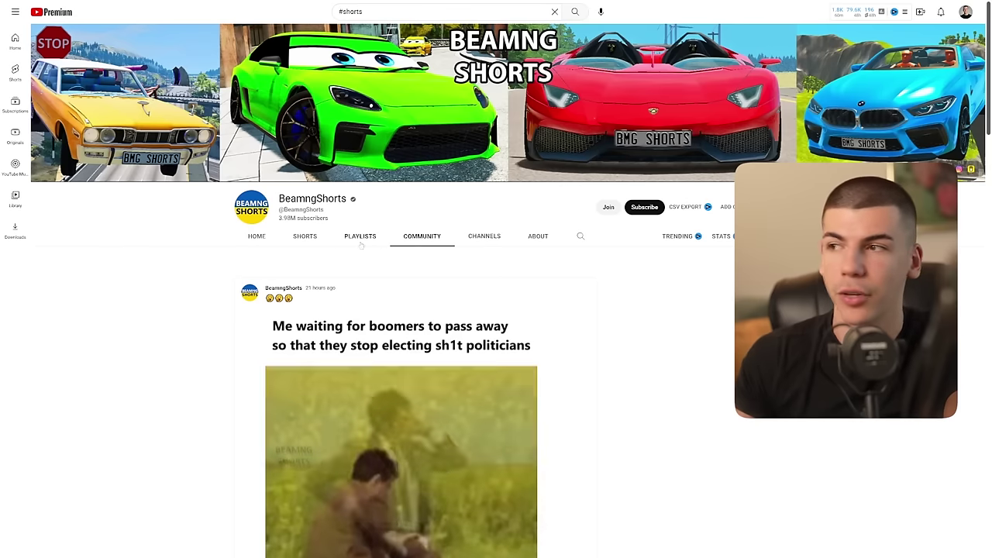
click(310, 239)
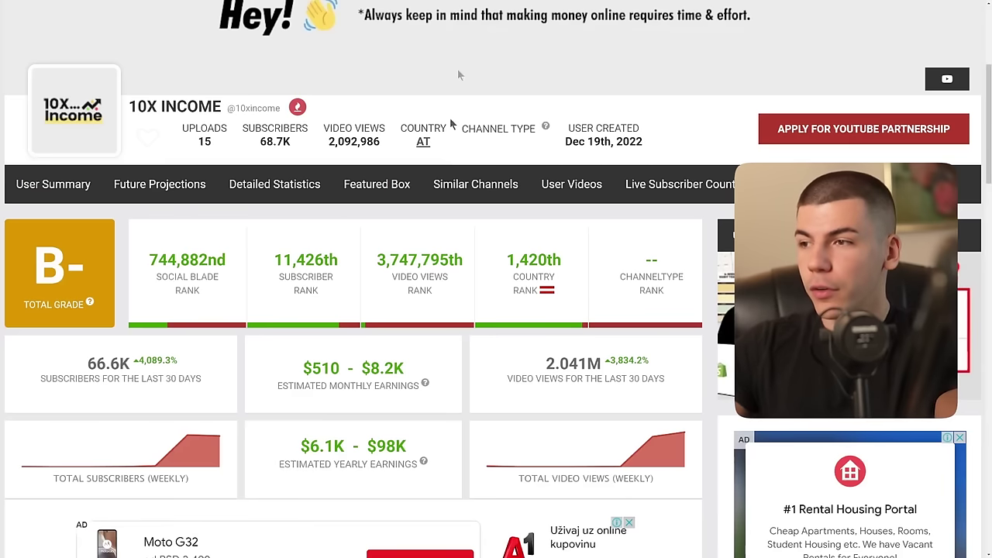
Step: Highlight 10X INCOME's $8.2K monthly earnings estimate, then BeamngShorts' $492.3K estimate
drag(406, 365, 358, 368)
click(358, 368)
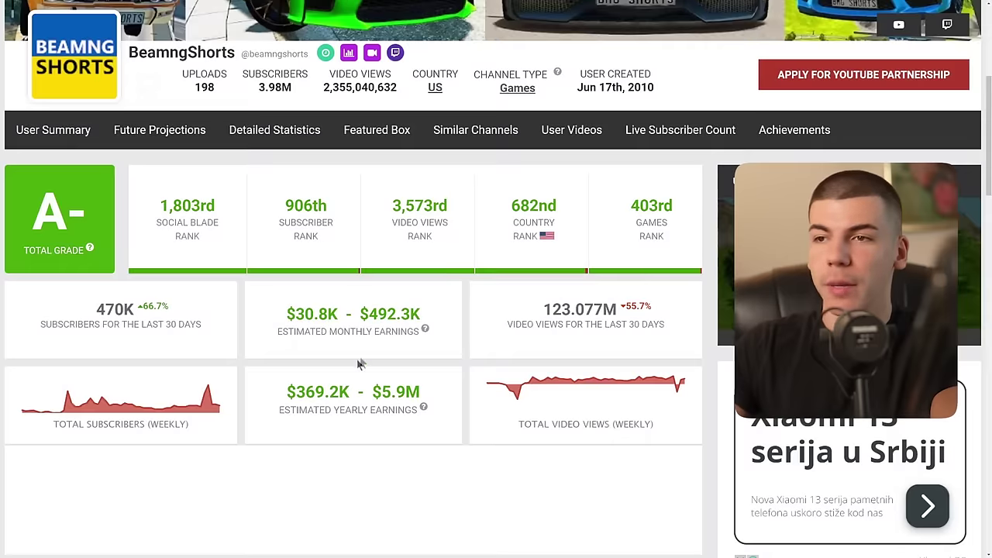
drag(422, 313, 361, 309)
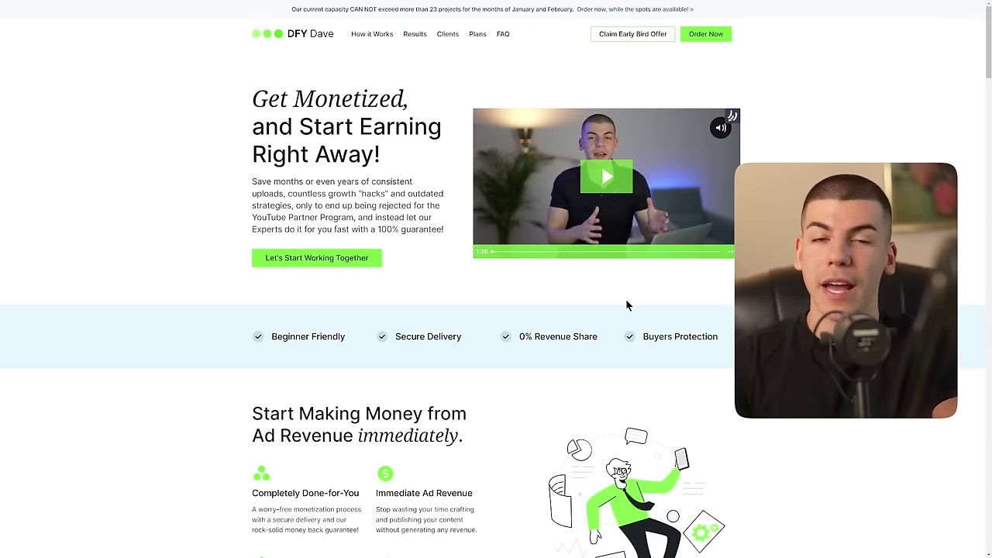
Step: Scroll the DFY Dave landing page down past the My personal post Monetization Results section
scroll(678, 367, down, 2)
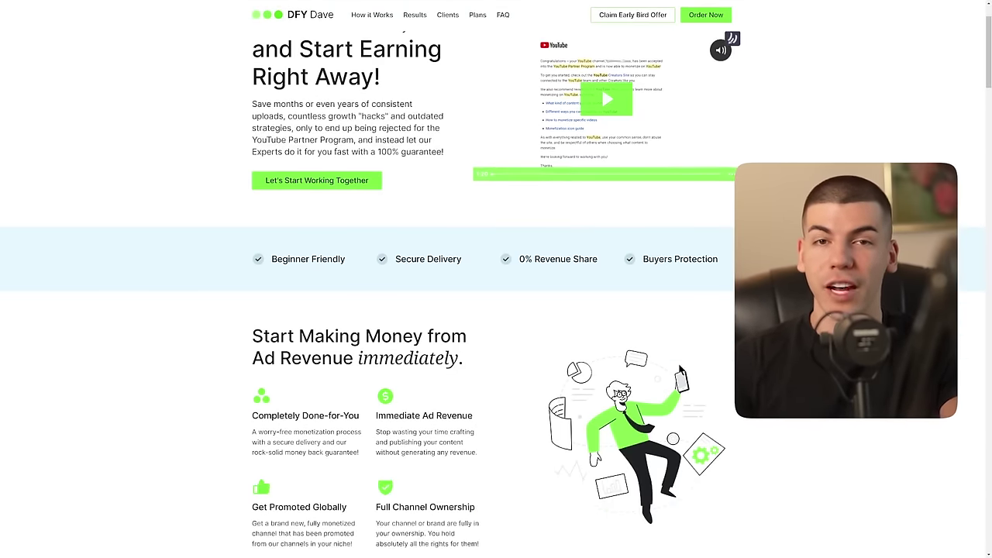
scroll(679, 369, down, 2)
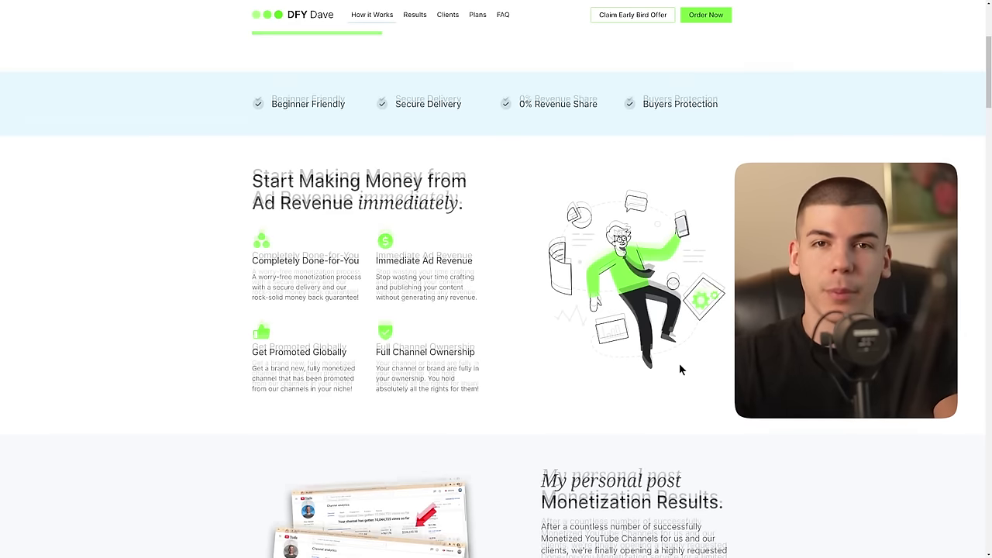
scroll(680, 370, down, 2)
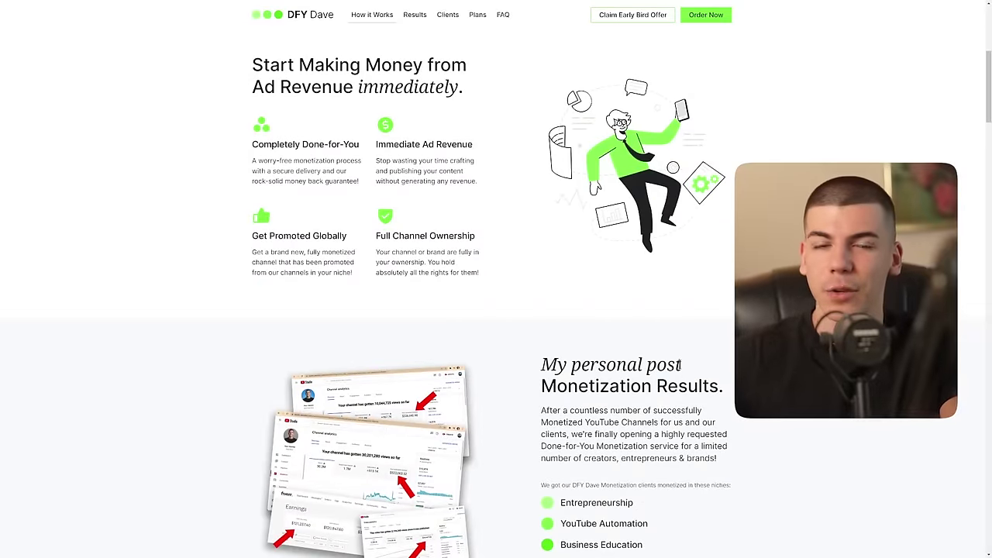
scroll(679, 364, down, 1)
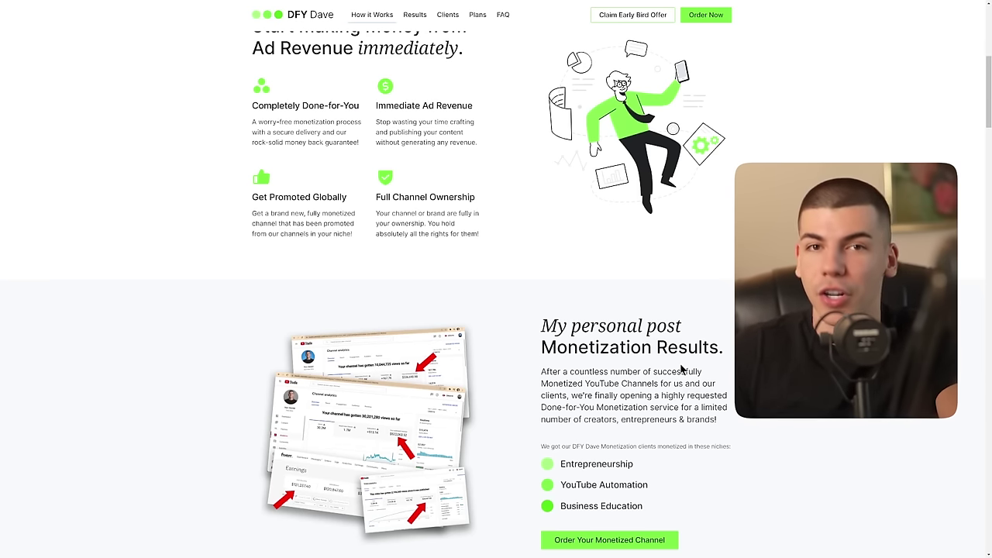
scroll(679, 366, down, 1)
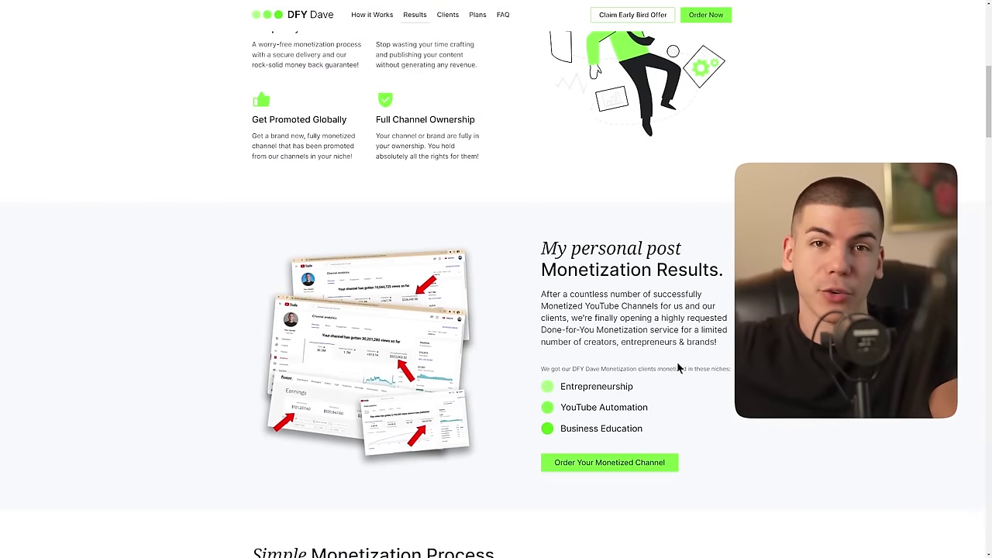
scroll(677, 367, down, 6)
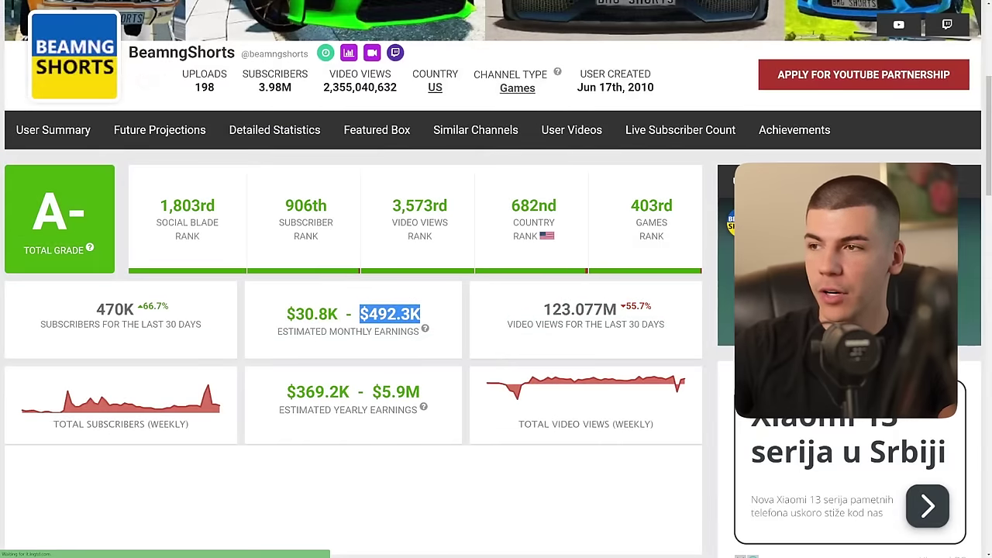
Step: Highlight the 123.077M 30-day views, then the 246,665,410 lifetime total views
click(495, 319)
drag(542, 308, 572, 308)
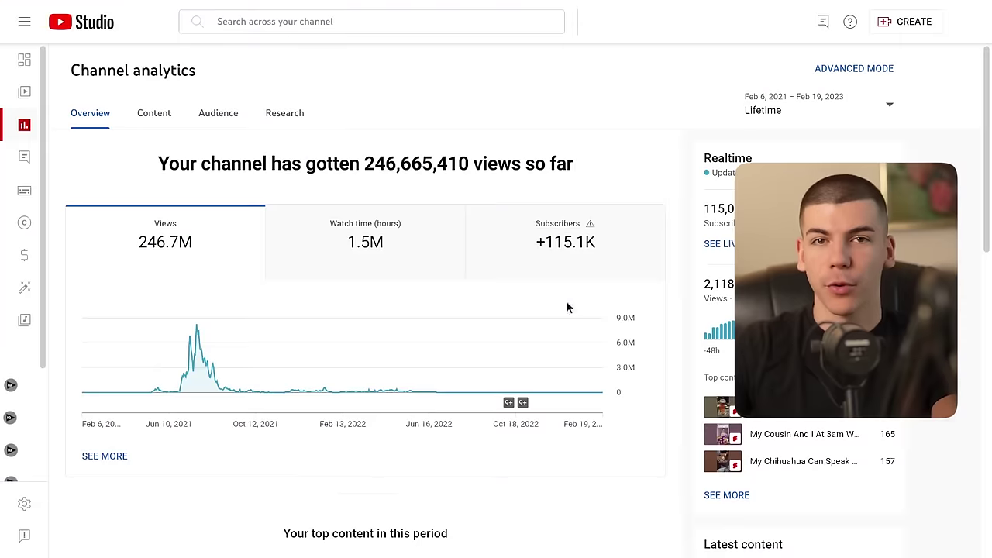
drag(372, 159, 453, 165)
click(453, 166)
drag(359, 166, 459, 165)
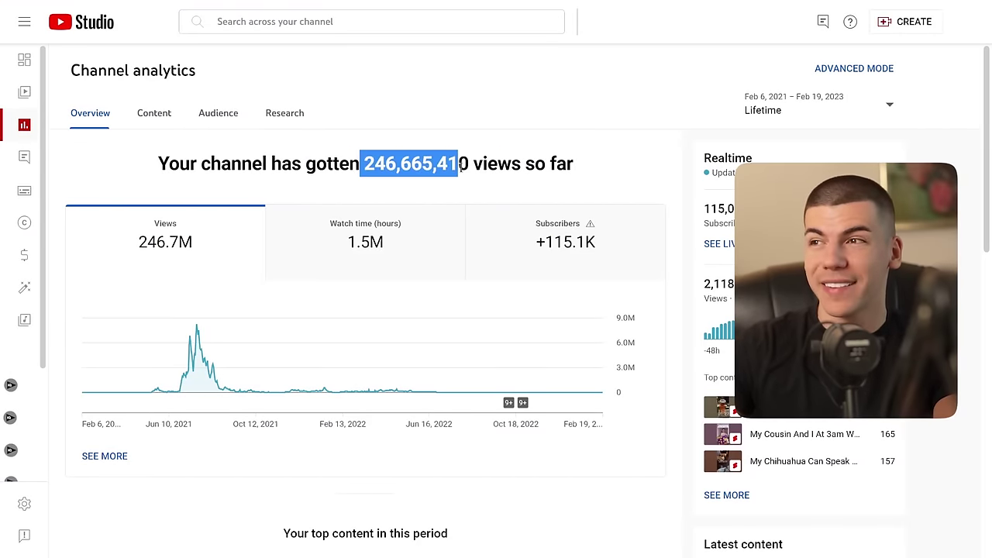
click(459, 166)
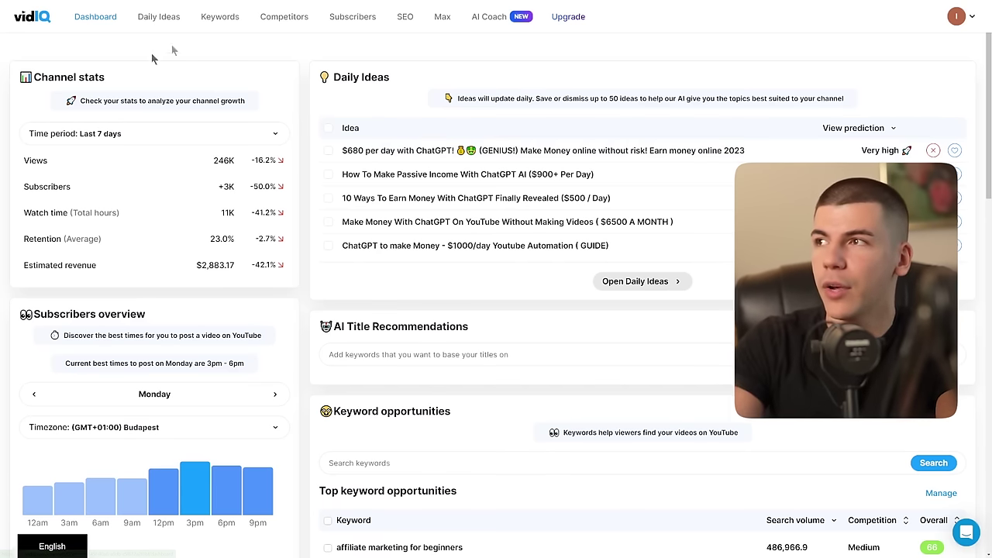
Step: Search vidIQ keyword research for 'make money with chatgpt' and check its Low competition rating
click(211, 19)
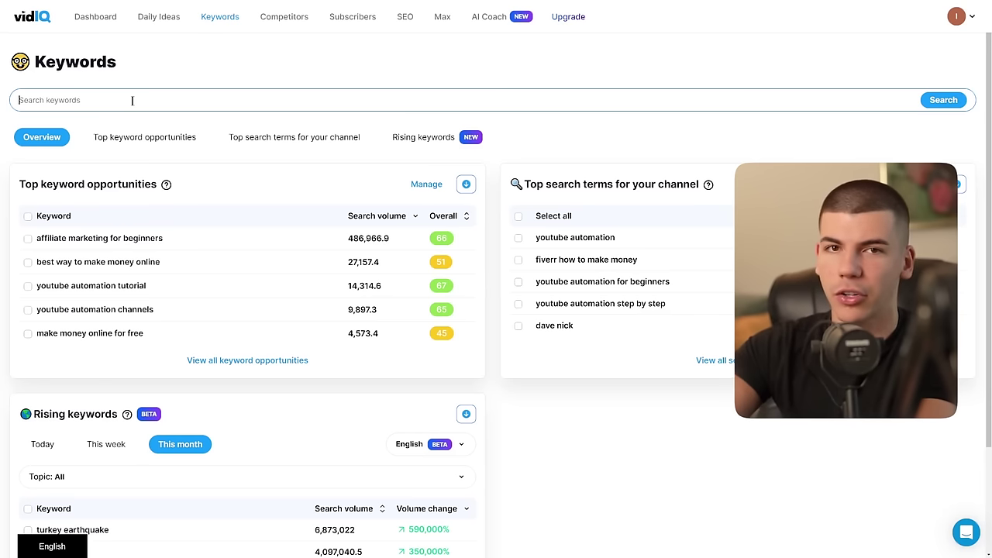
text(ma)
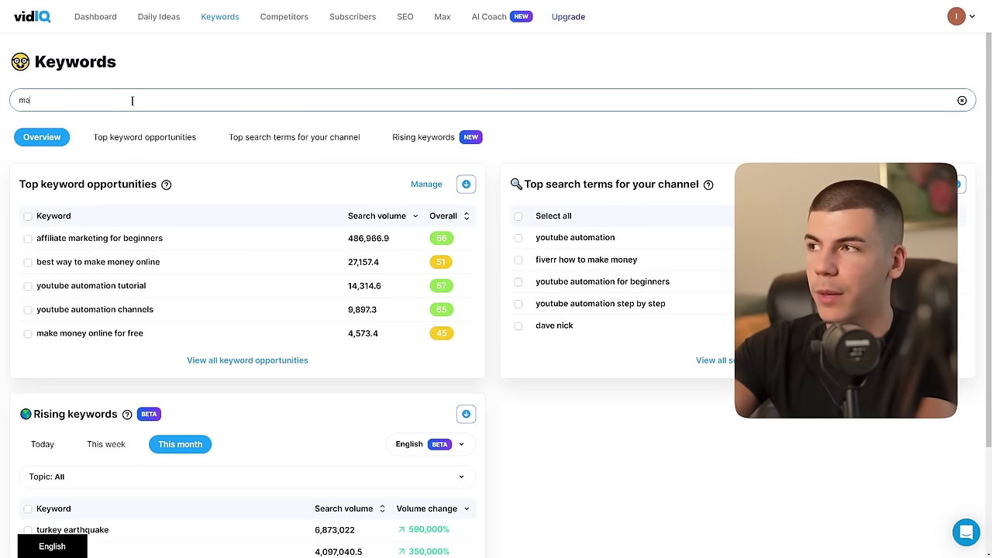
text(ke money with chatgpt)
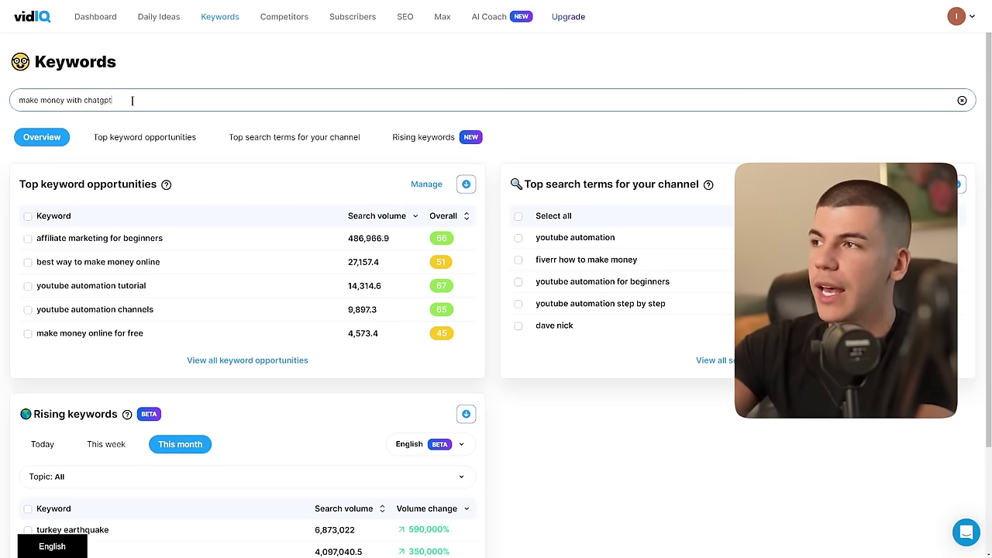
key(Return)
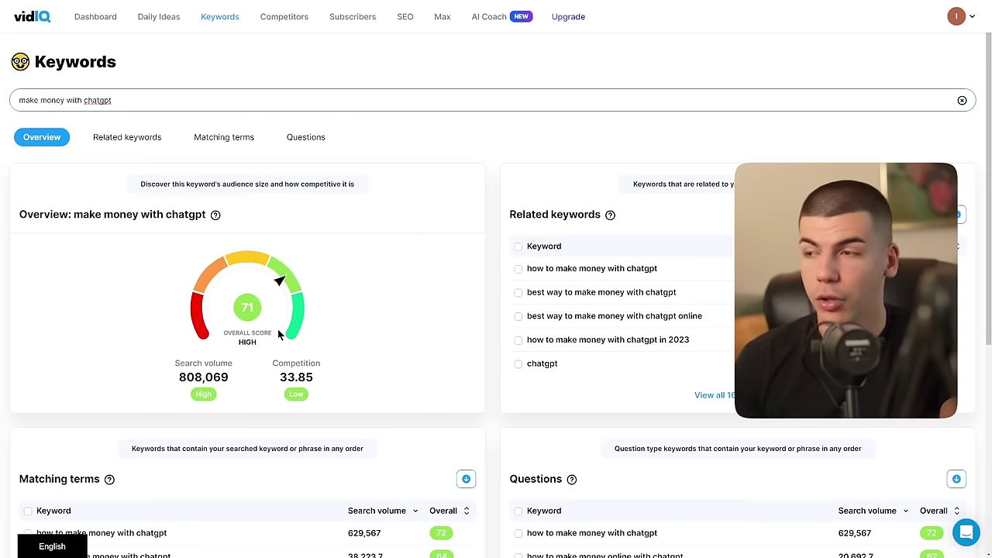
click(229, 399)
drag(334, 371, 274, 366)
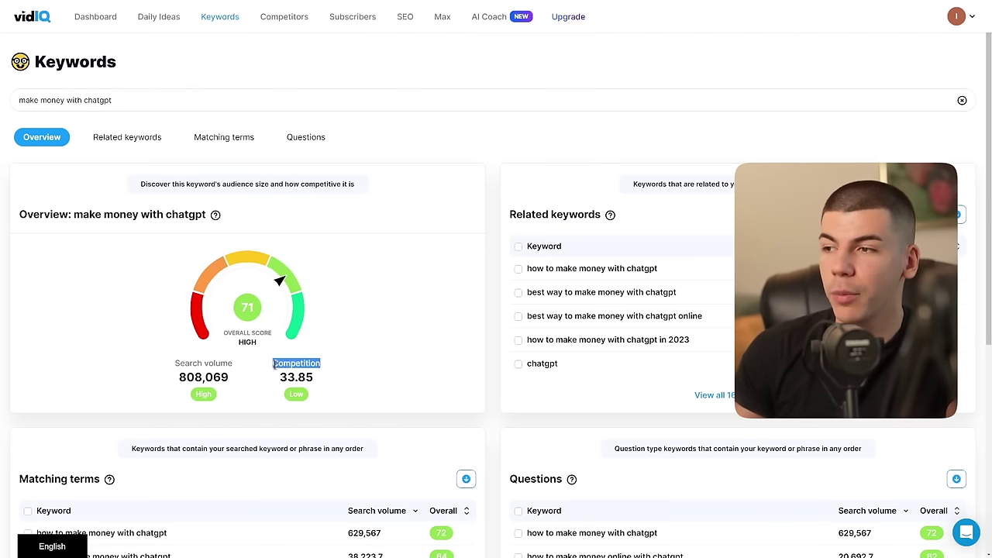
drag(323, 399, 280, 395)
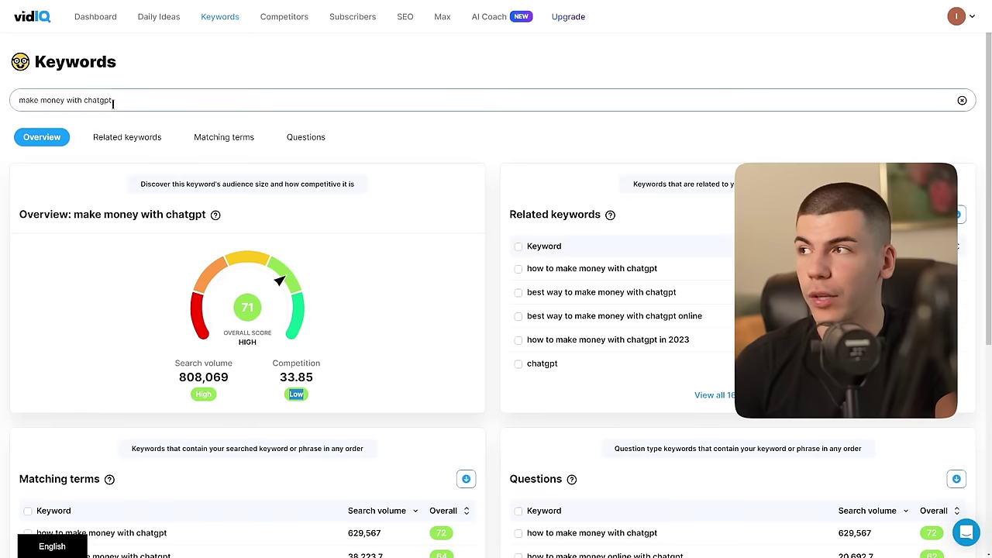
Step: Replace the keyword with 'youtube automation and chatgpt' and load its overview
drag(113, 103, 2, 101)
text(youtube automation and g)
text(hatgpt)
key(Return)
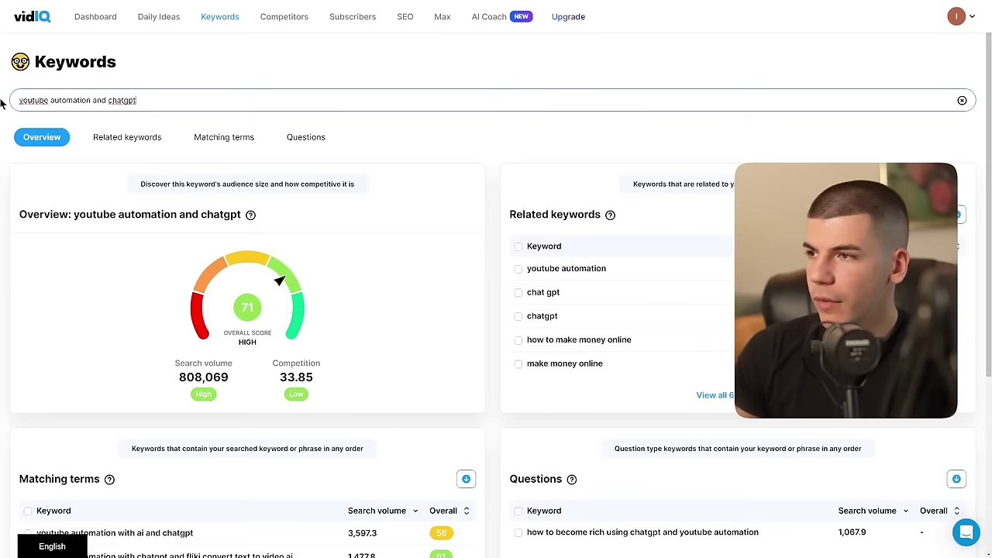
click(254, 344)
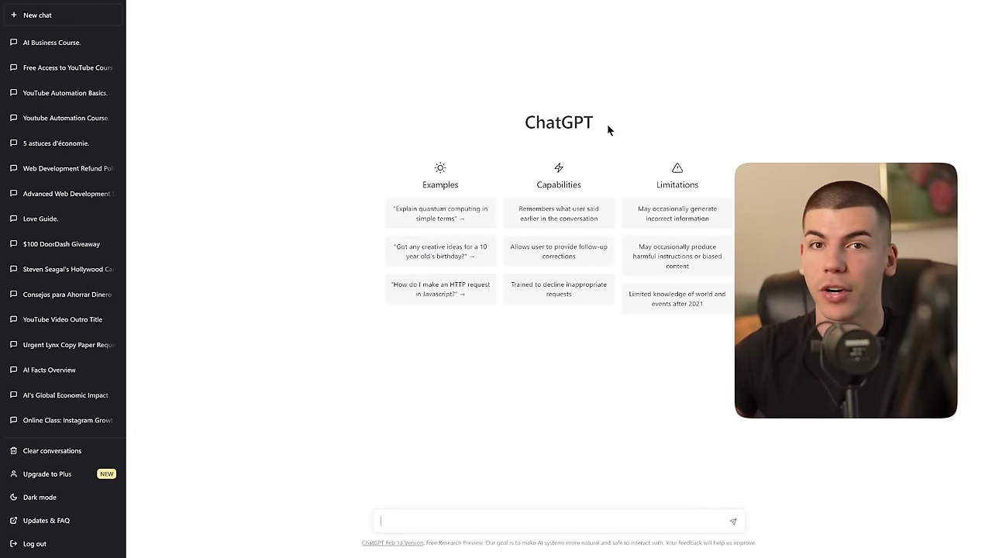
Step: Ask ChatGPT to 'give me 5 ways to make money with AI'
text(wr)
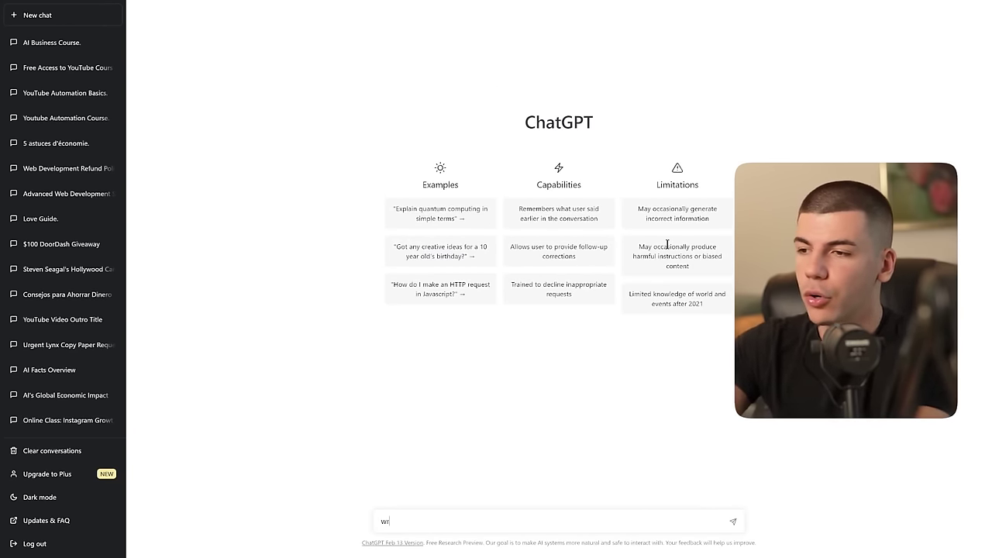
key(BackSpace)
key(BackSpace)
text(give me )
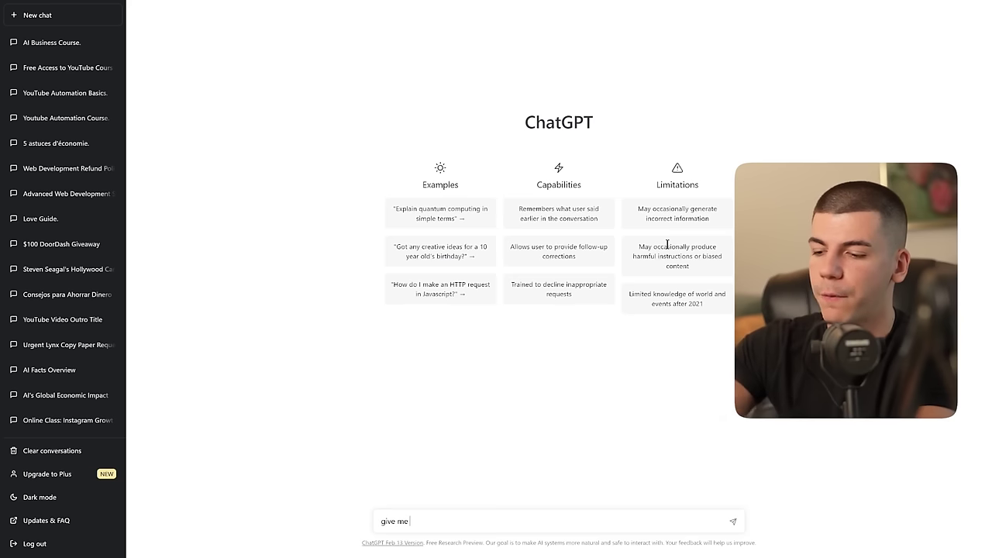
text(5 ways to mak)
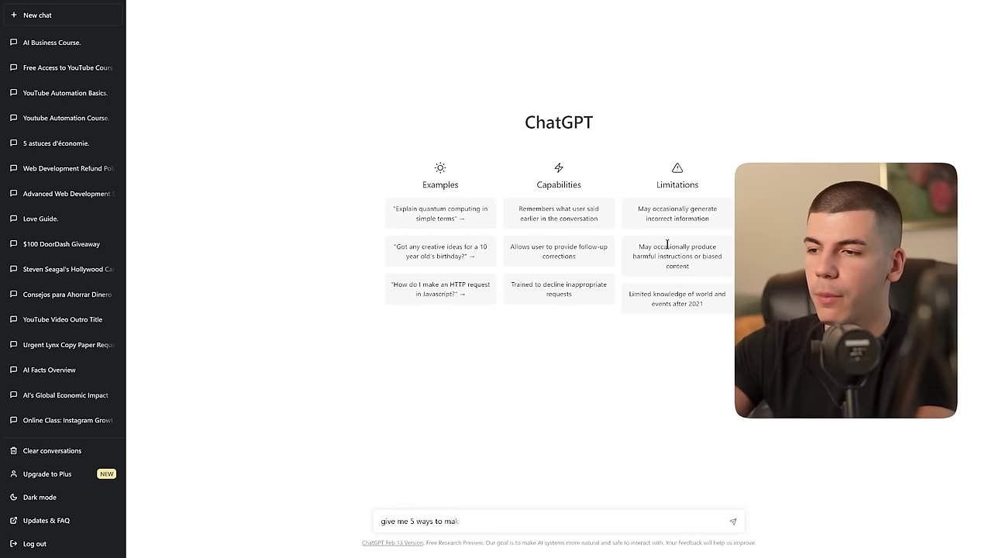
text(e money with AI)
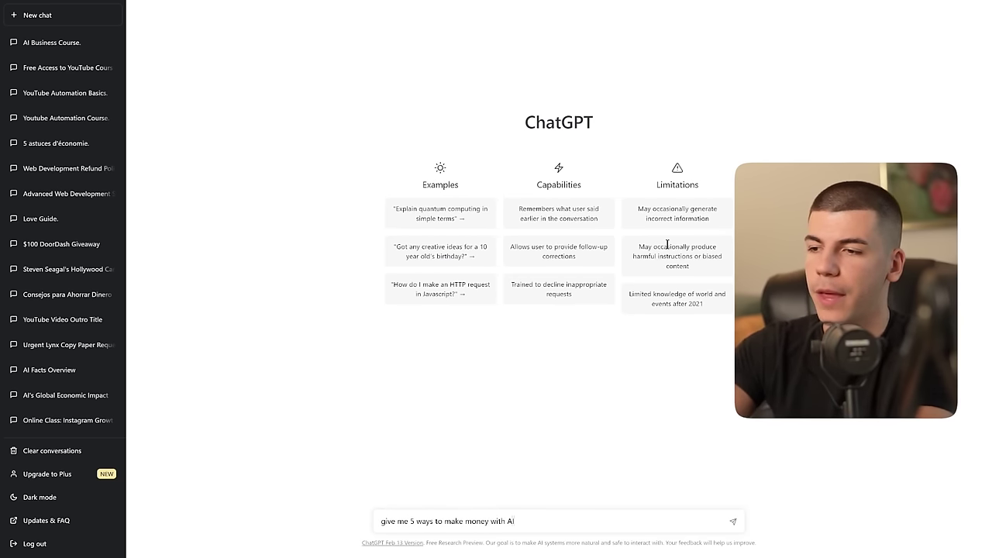
key(Return)
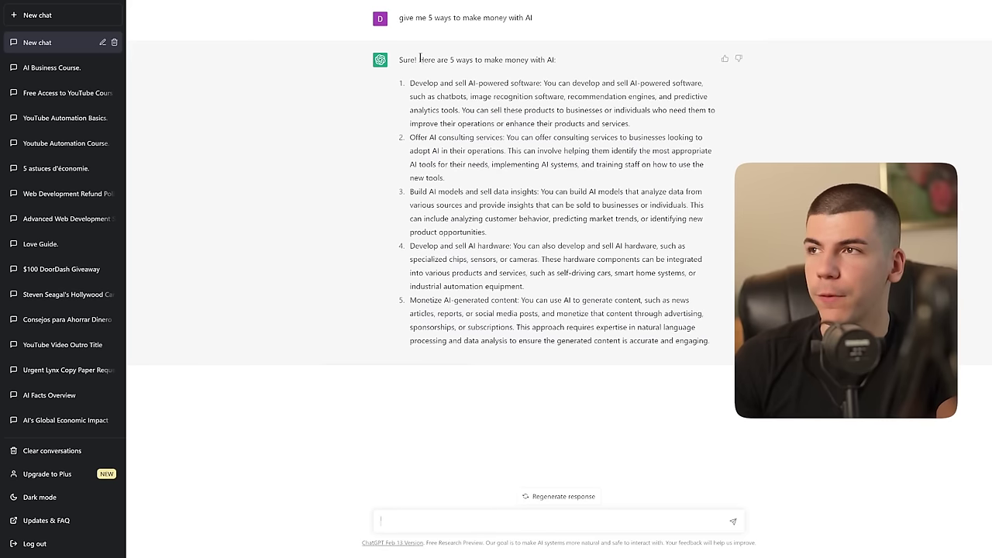
Step: Select ChatGPT's whole five-ways reply and copy it
drag(434, 61, 712, 344)
right_click(641, 317)
click(642, 317)
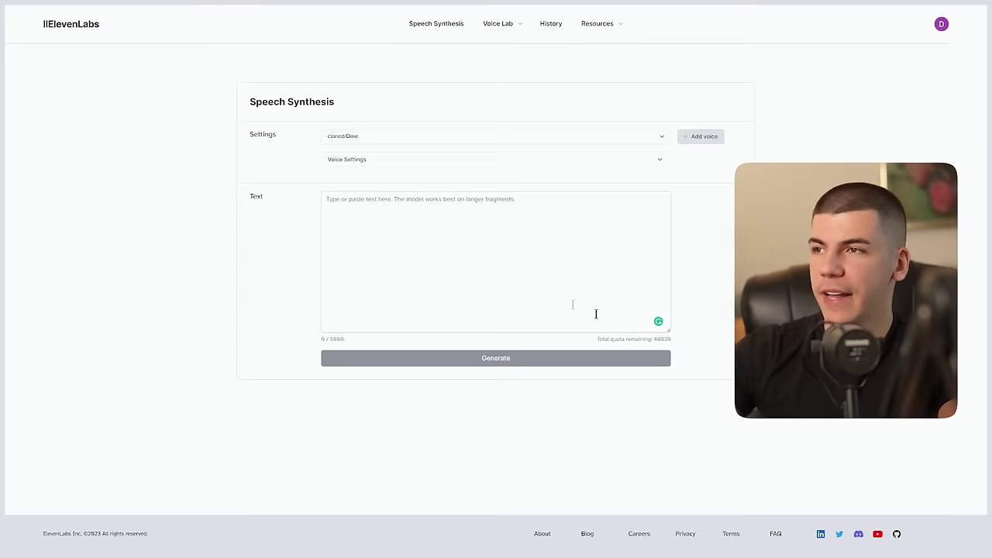
click(473, 267)
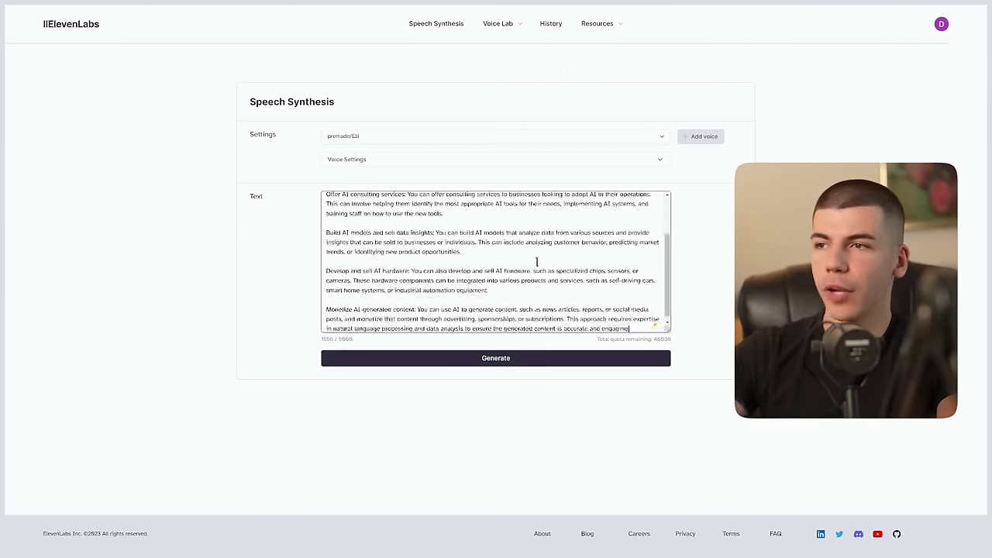
Step: Insert the free YouTube course line after point one, fix 'tme' and add 'your', then generate the Elli voice-over
scroll(519, 258, up, 5)
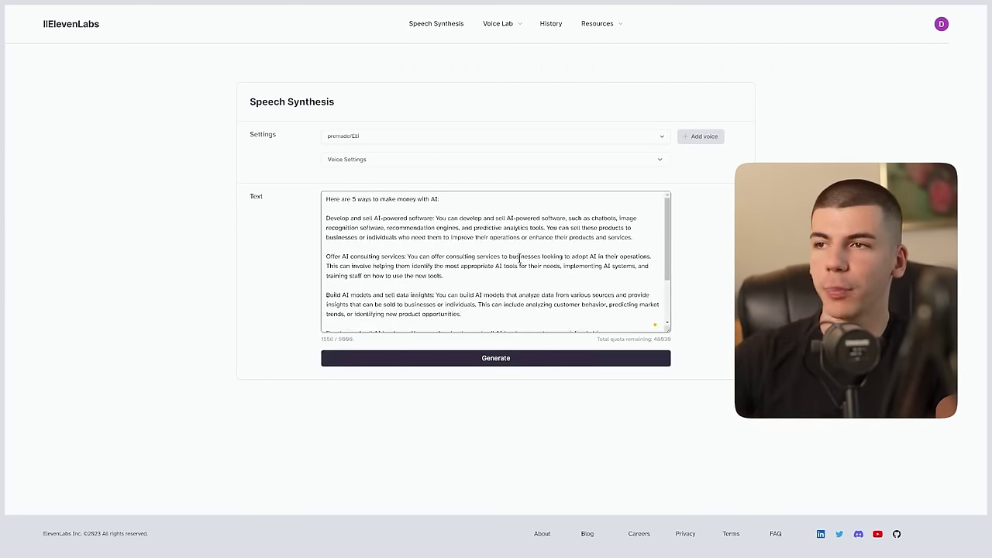
scroll(528, 298, down, 2)
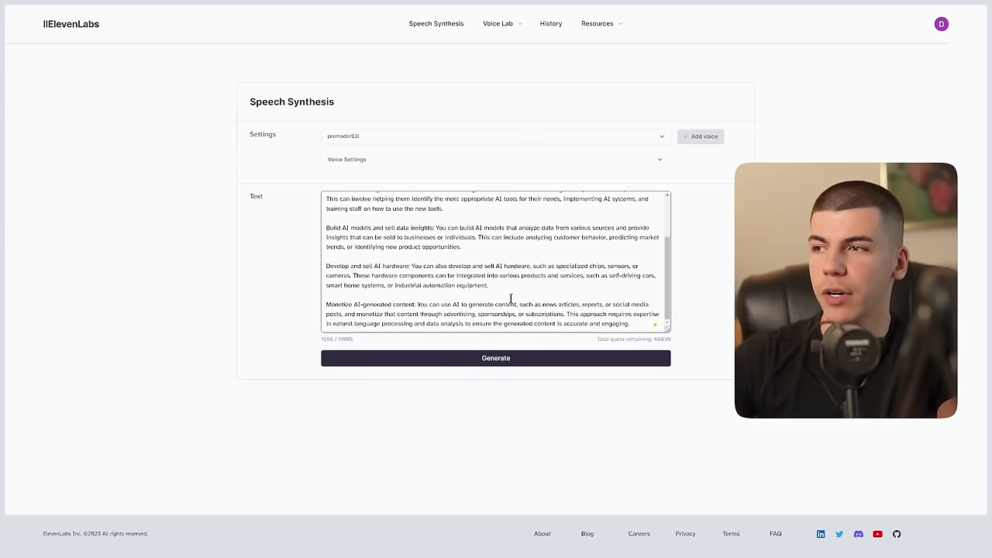
scroll(541, 276, up, 2)
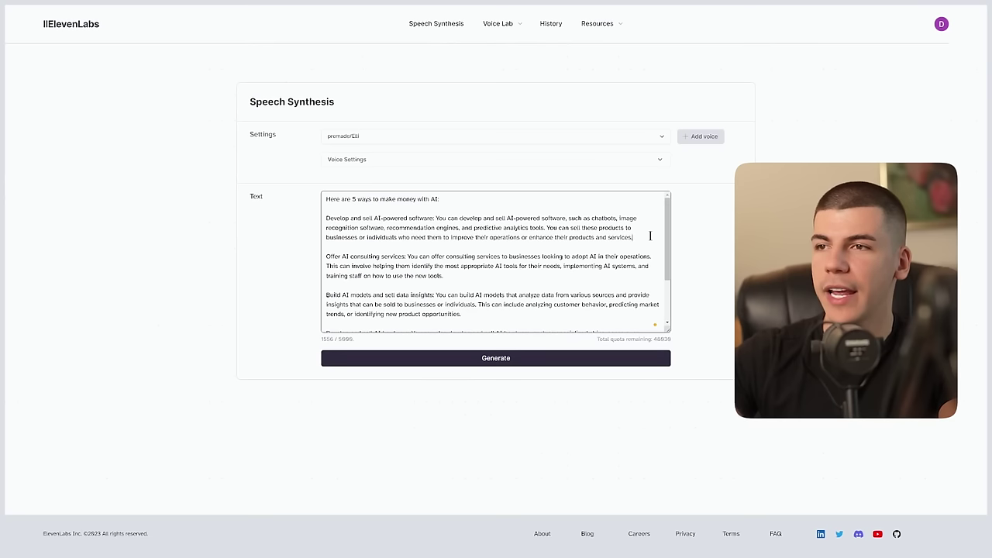
key(Return)
key(Return)
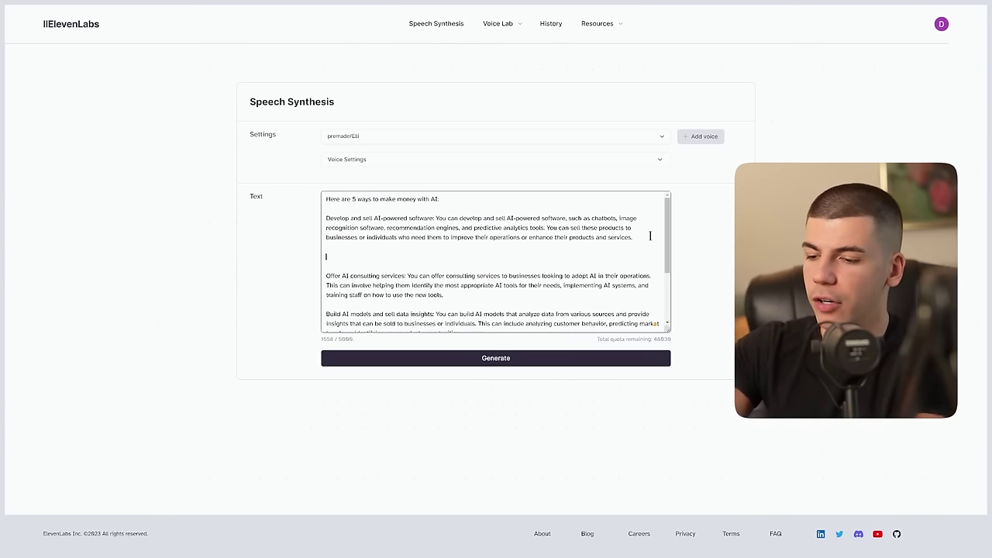
text(And for a limited time you can get a free YouTube course linked in the description to learn how to make money on YouTube without showing face!)
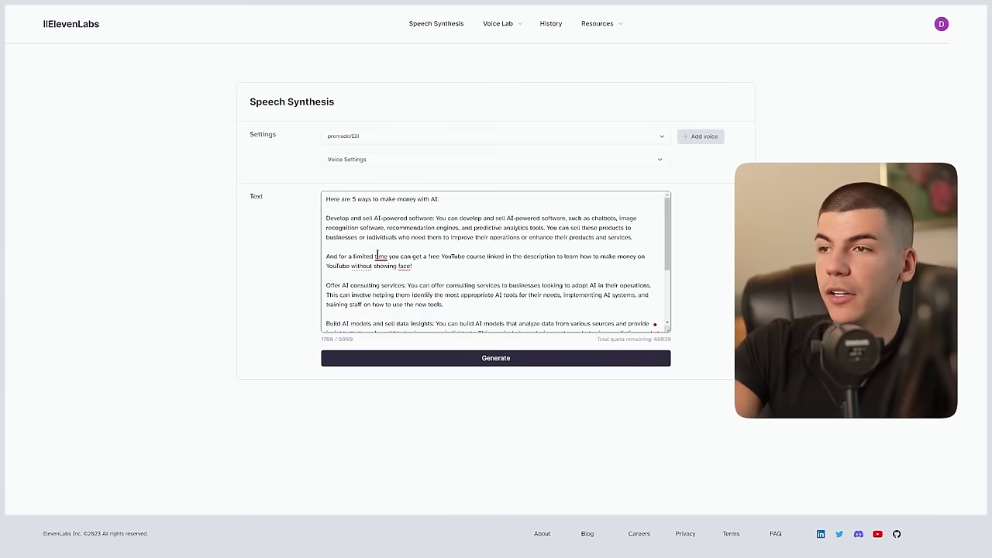
right_click(380, 255)
click(403, 268)
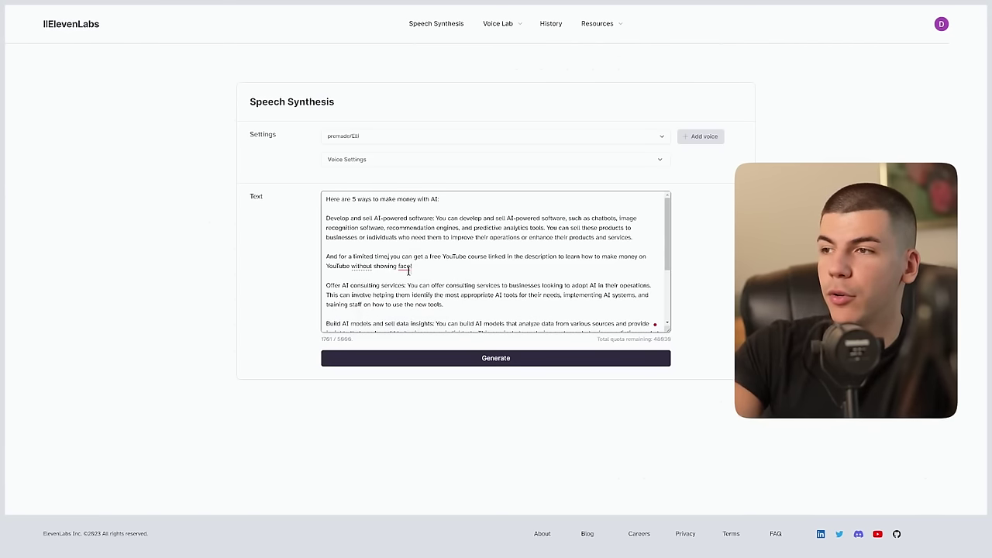
click(414, 279)
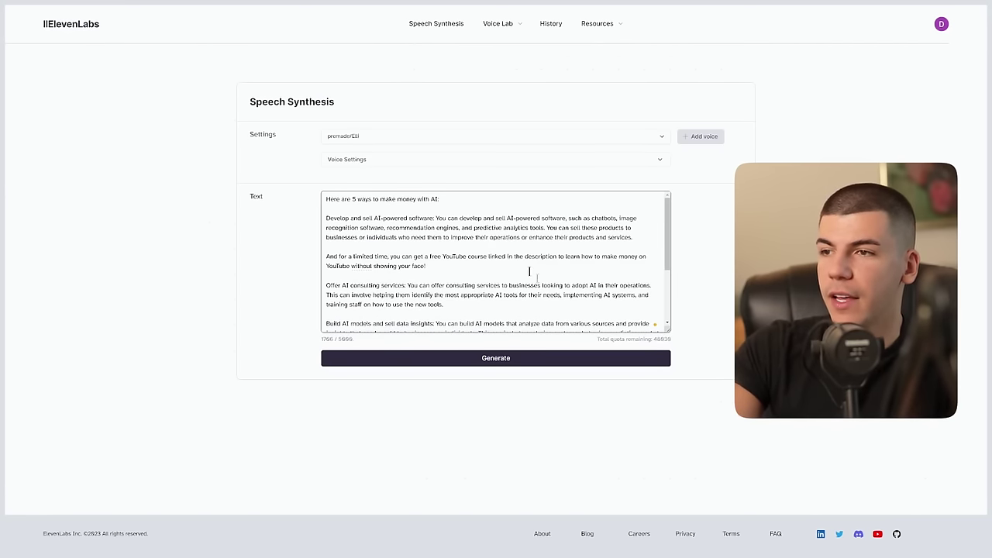
click(506, 363)
click(505, 361)
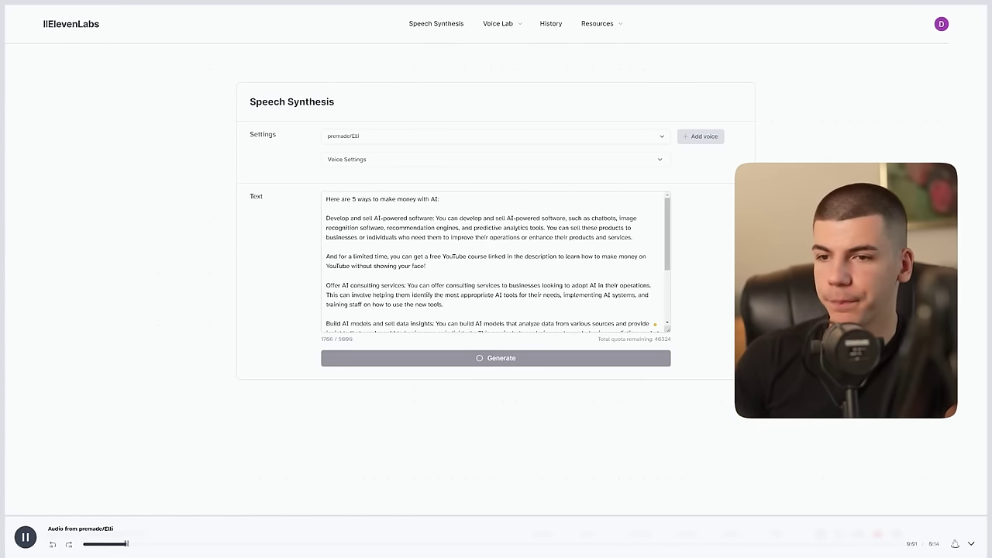
Step: Download the generated Elli voice-over from the ElevenLabs audio player
click(954, 545)
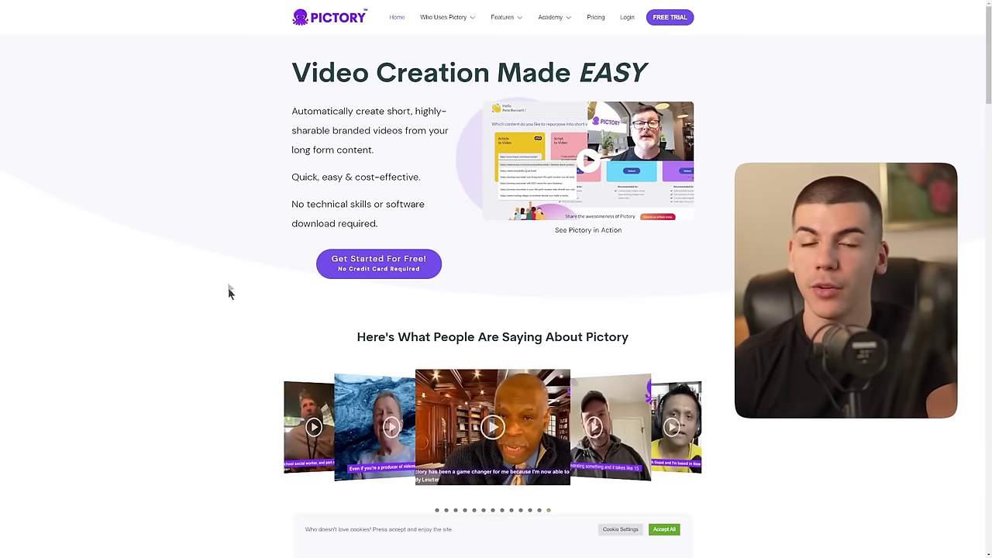
Step: Log in to Pictory, paste the AI money script into Script to Video, and name it '5 Way to Make Money with AI'
click(626, 21)
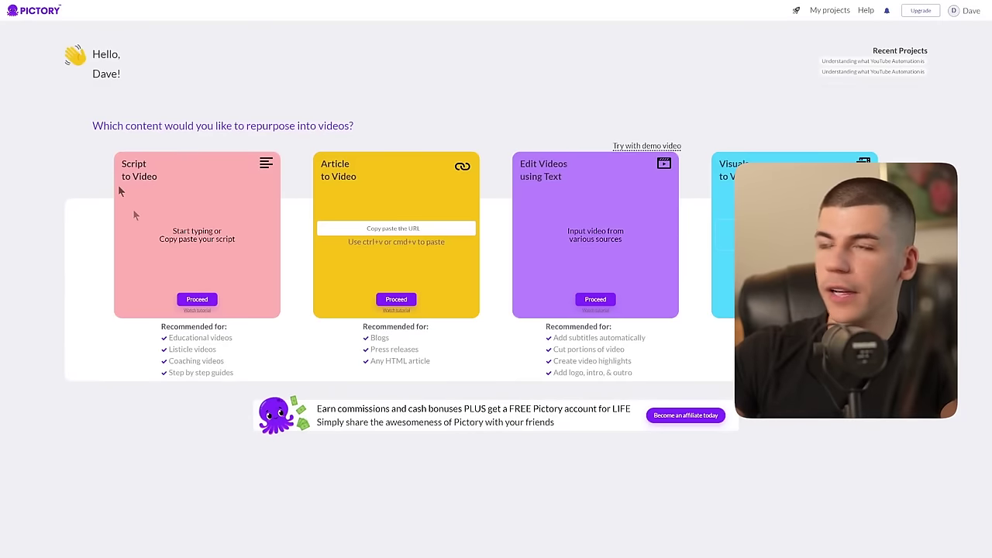
click(204, 301)
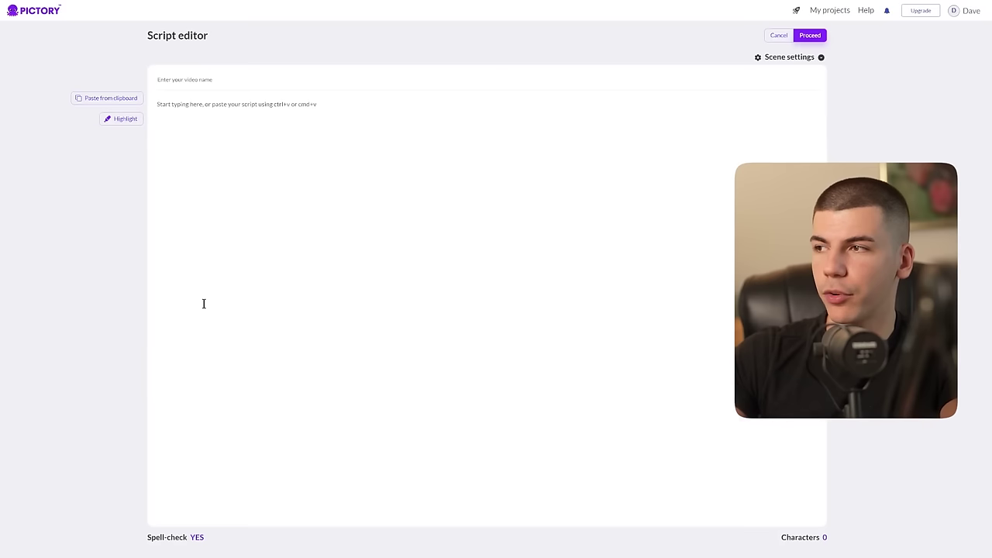
click(206, 114)
key(ctrl+v)
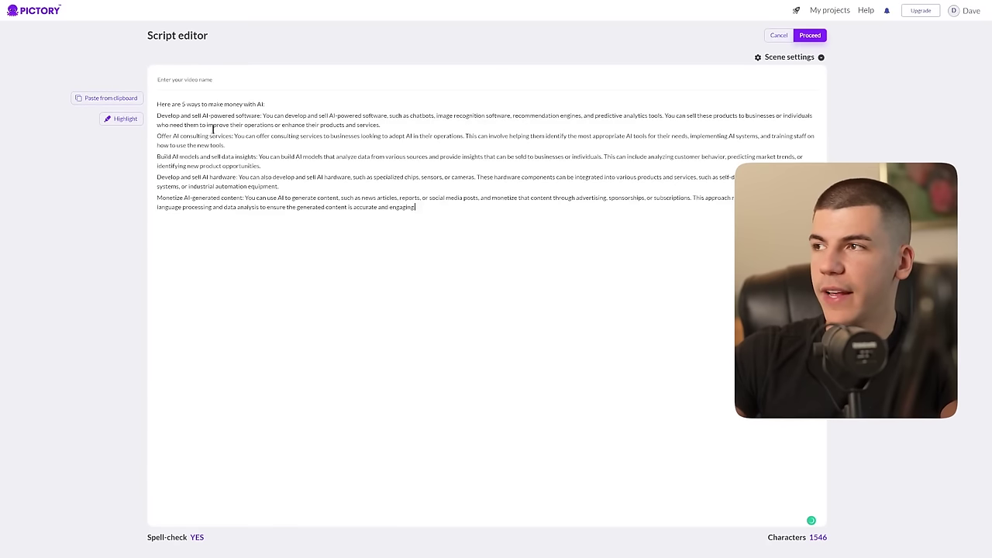
click(221, 81)
text(5 Way to)
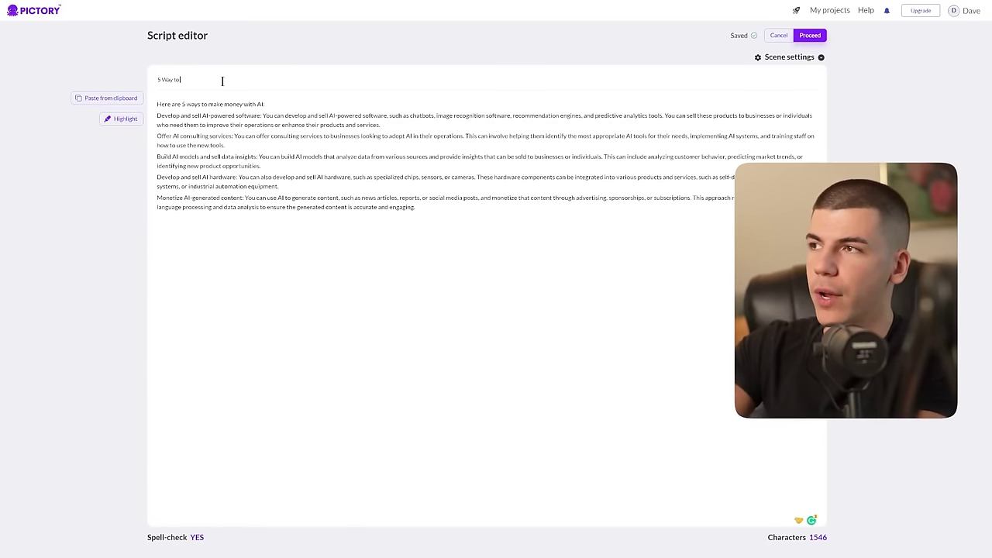
text( Make Money with AI)
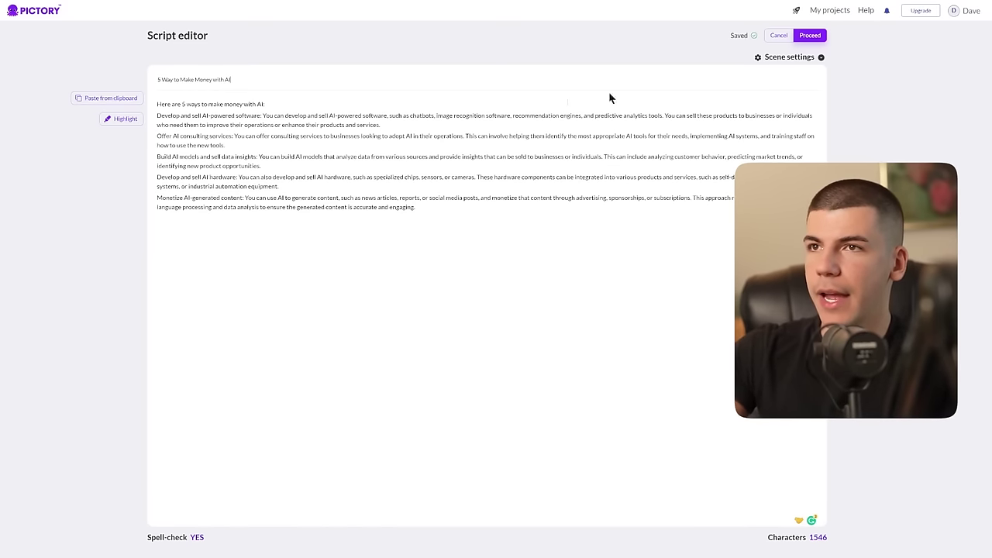
click(809, 35)
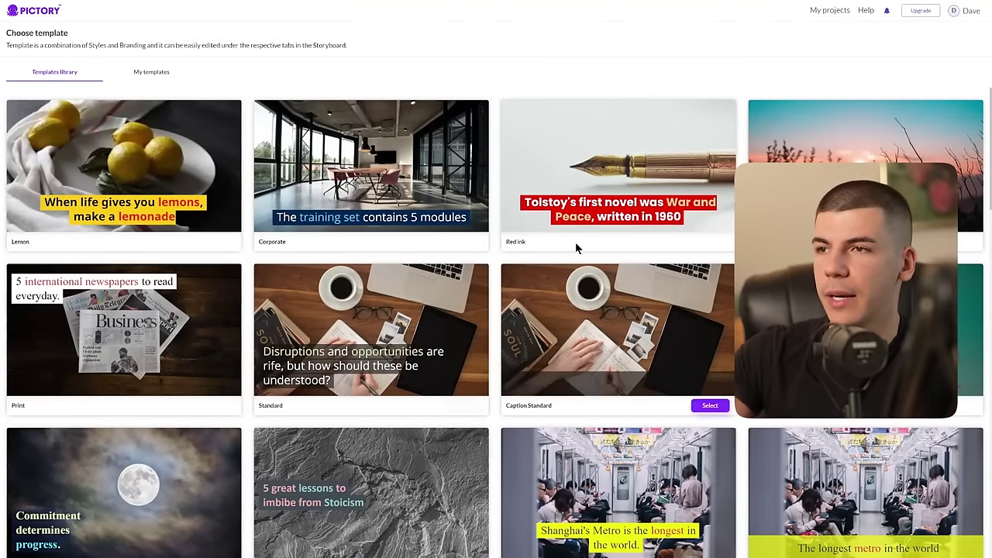
Step: Create the storyboard using the Red ink template at 9:16 aspect ratio
click(598, 224)
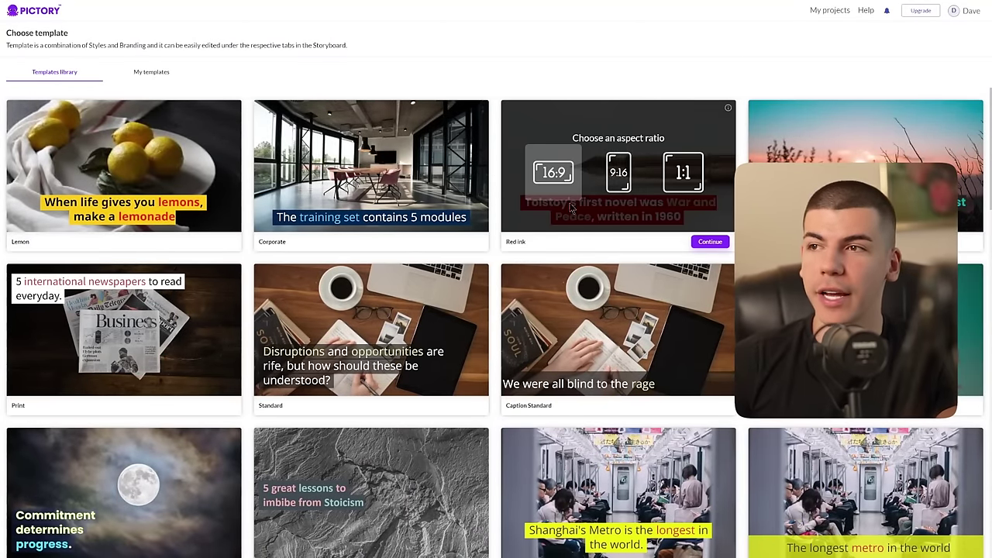
click(622, 179)
click(709, 241)
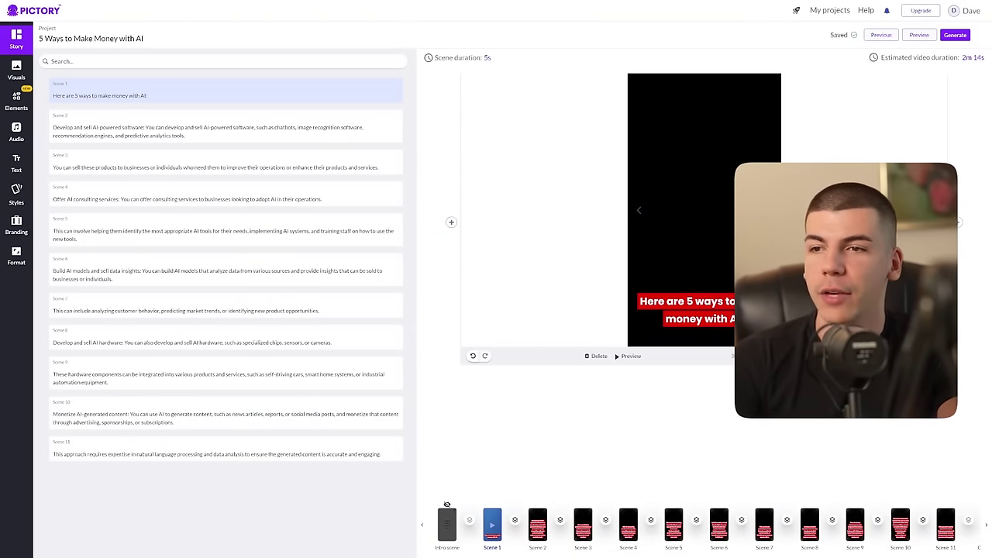
Step: Upload synthesized_audio (7).mp3 as the voice-over for the entire video
click(17, 132)
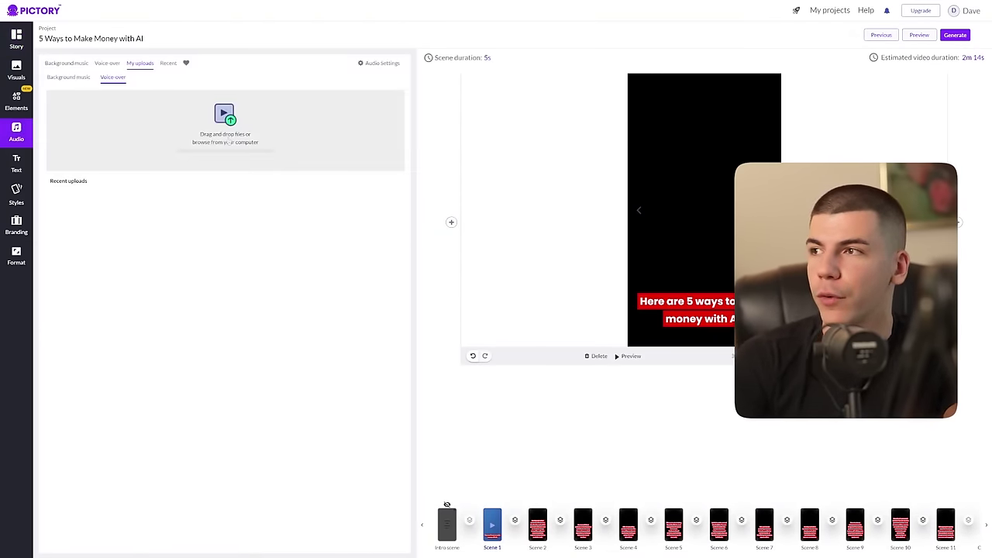
click(224, 115)
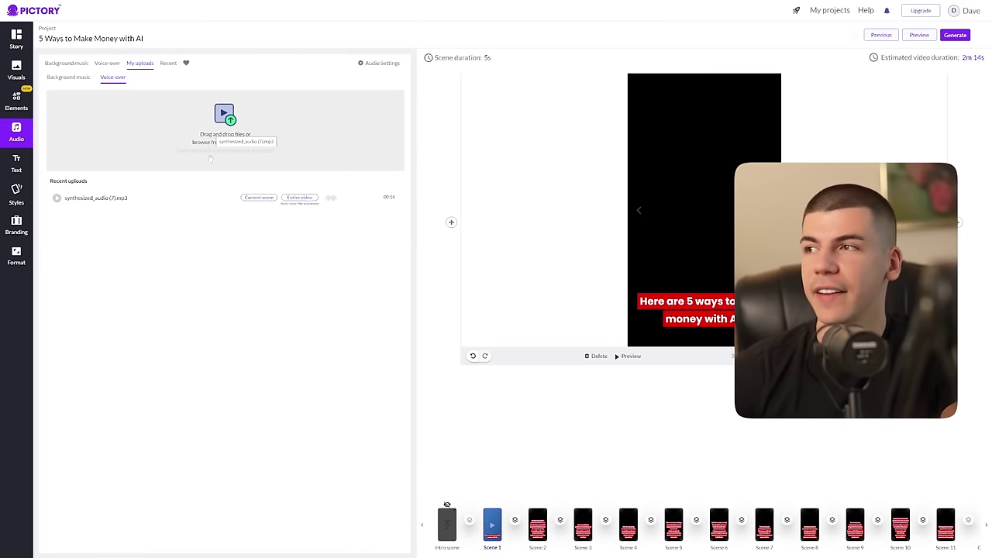
click(299, 198)
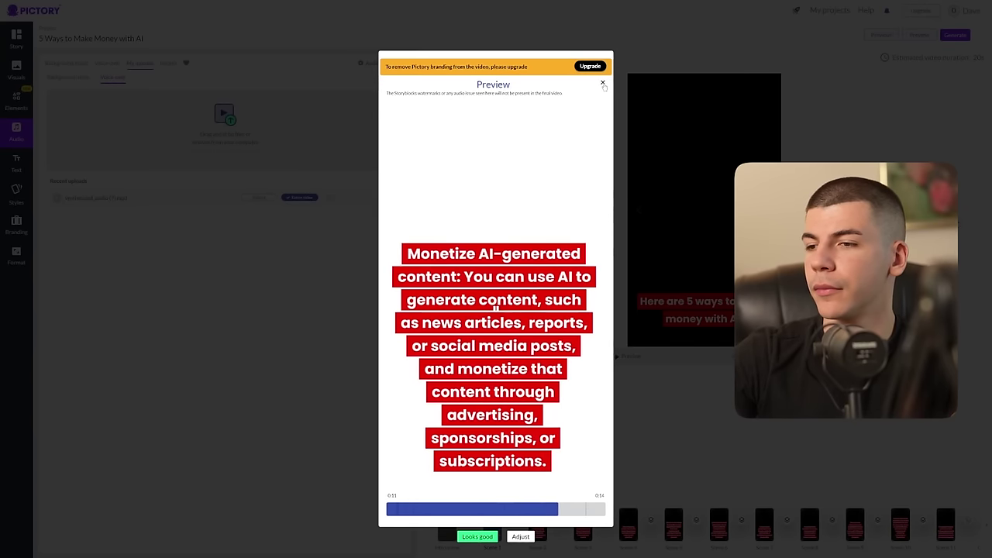
Step: Drag the first scene's caption to the top, then open the Generate menu
click(602, 83)
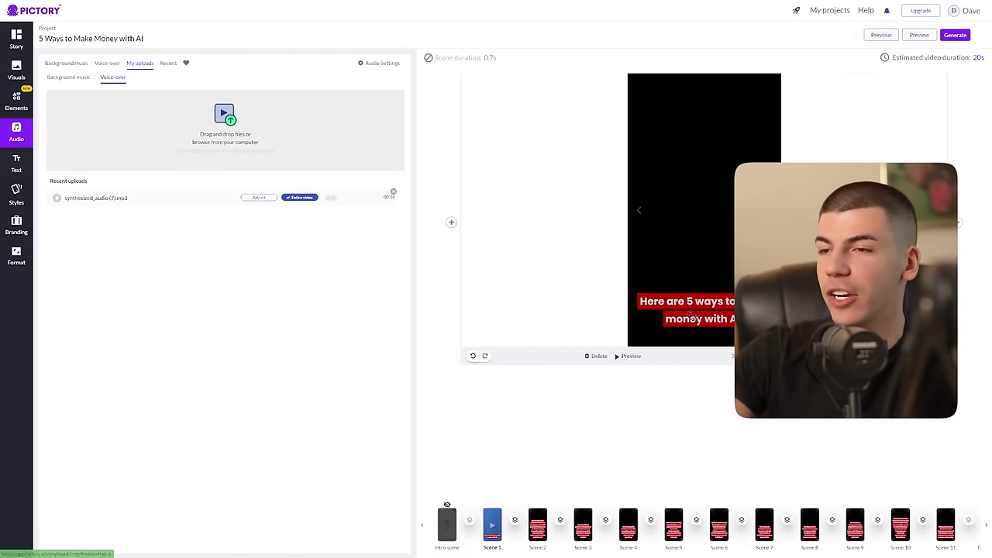
drag(707, 301, 707, 302)
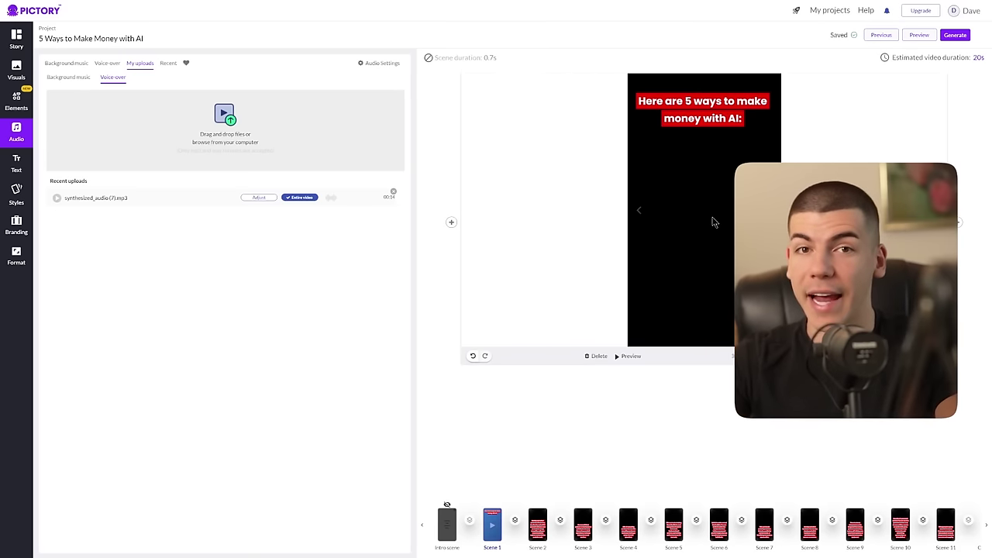
click(956, 37)
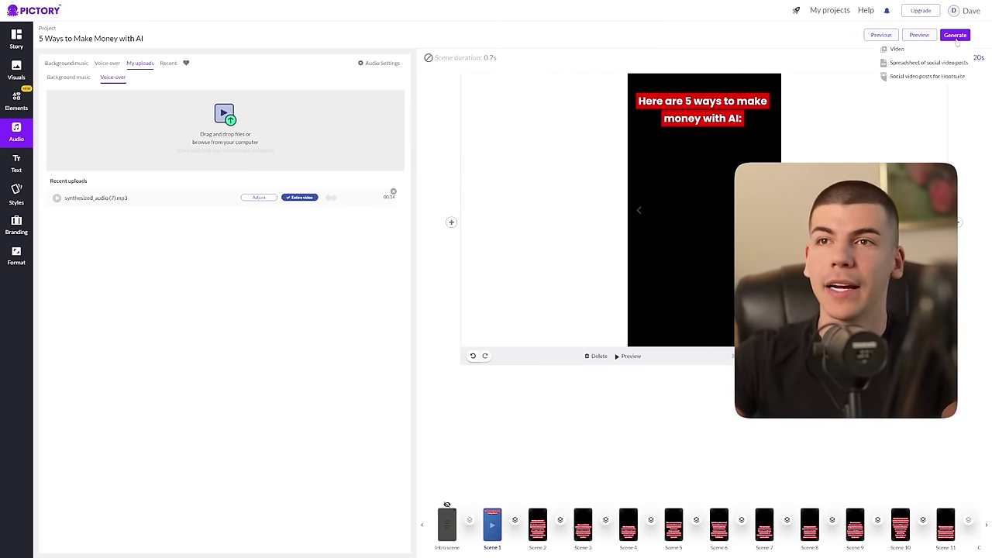
Step: Render the Pictory video as Video, then open Pexels' free stock Videos section and its search box
click(896, 50)
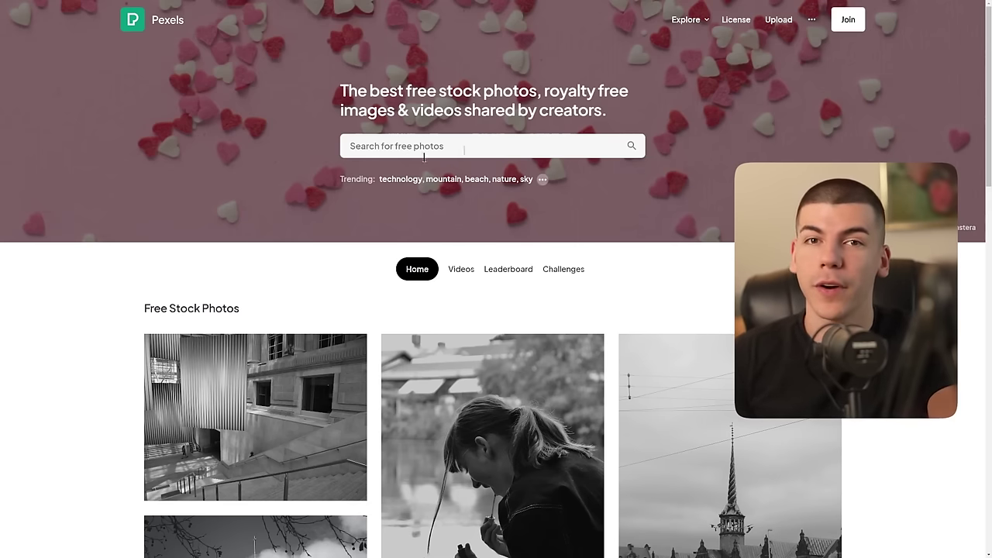
scroll(529, 148, down, 4)
scroll(530, 148, down, 2)
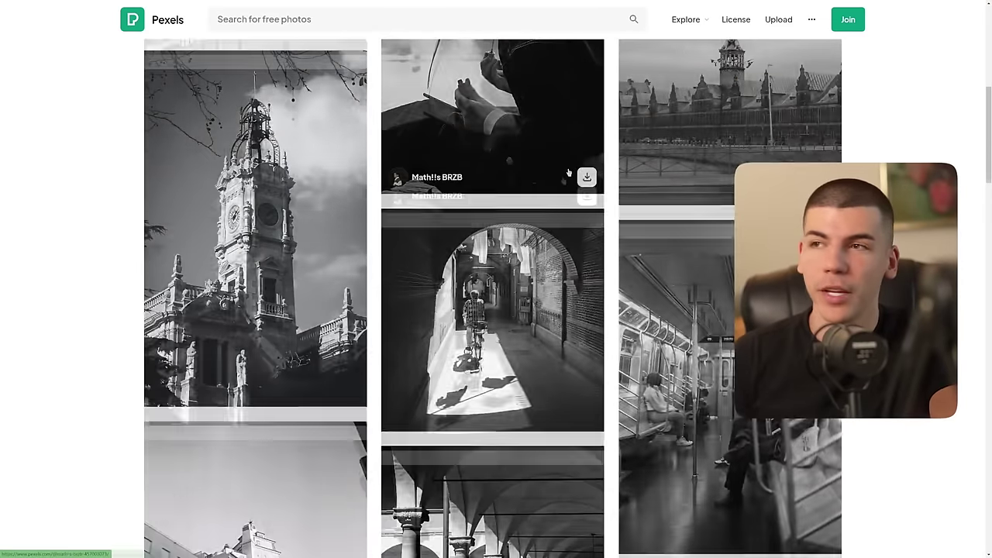
scroll(465, 205, up, 6)
click(461, 269)
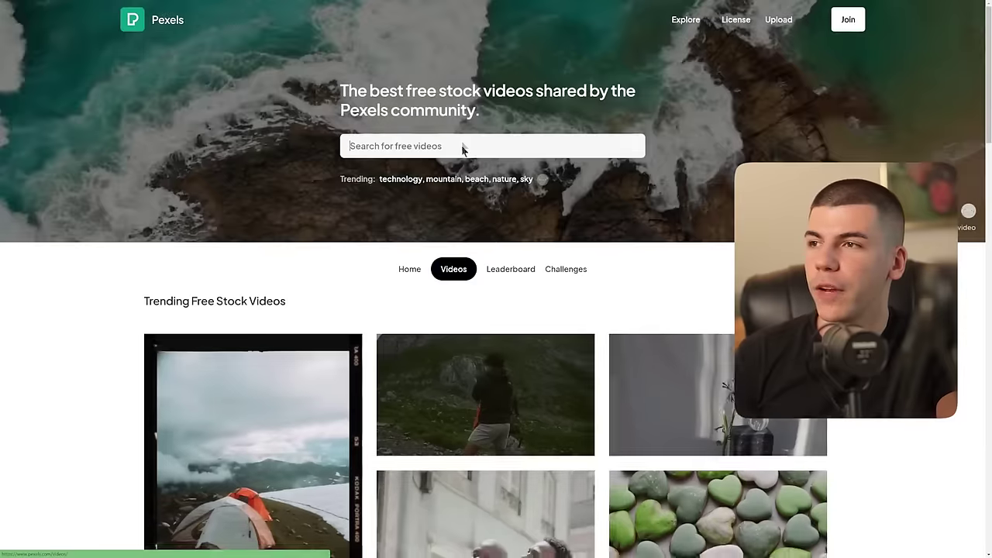
click(461, 143)
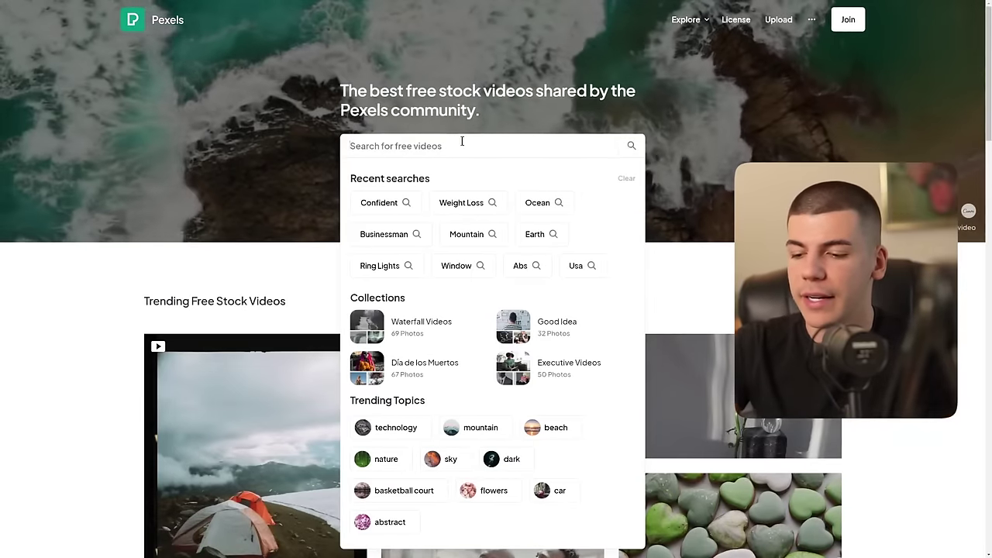
Step: Search Pexels free videos for 'AI'
text(AI)
key(Return)
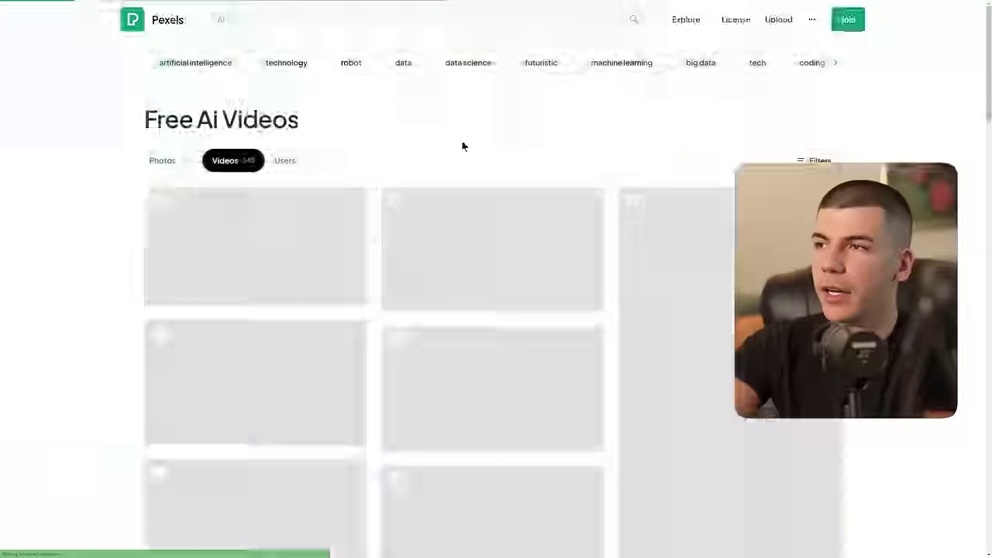
scroll(492, 248, down, 4)
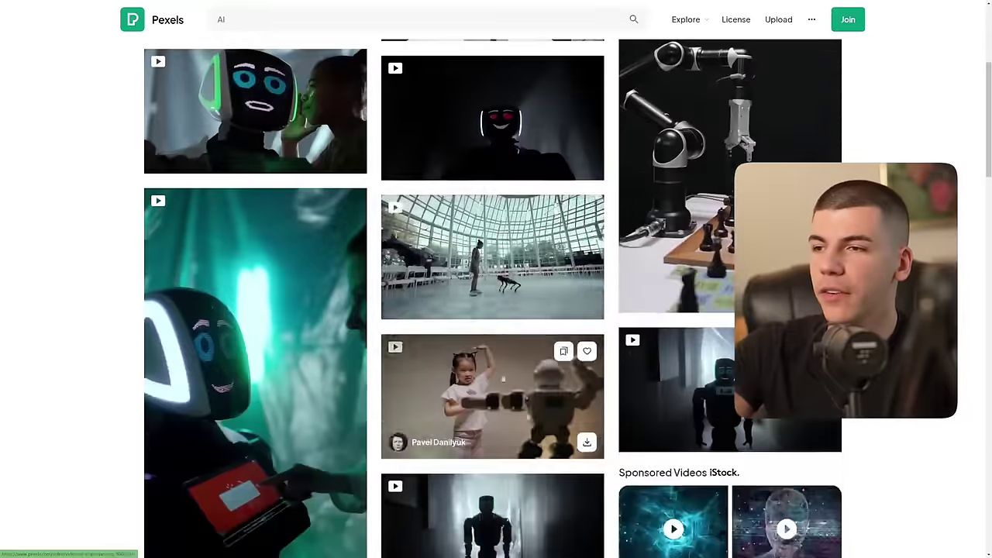
scroll(492, 388, up, 4)
scroll(712, 378, down, 2)
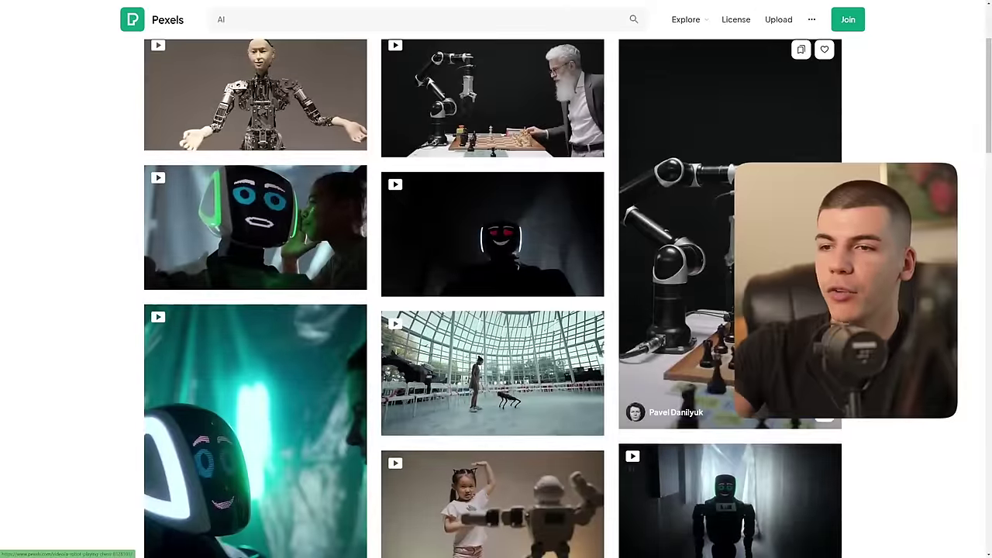
Step: Download the chess-playing, teal-lit and dancing robot clips from the results
click(823, 421)
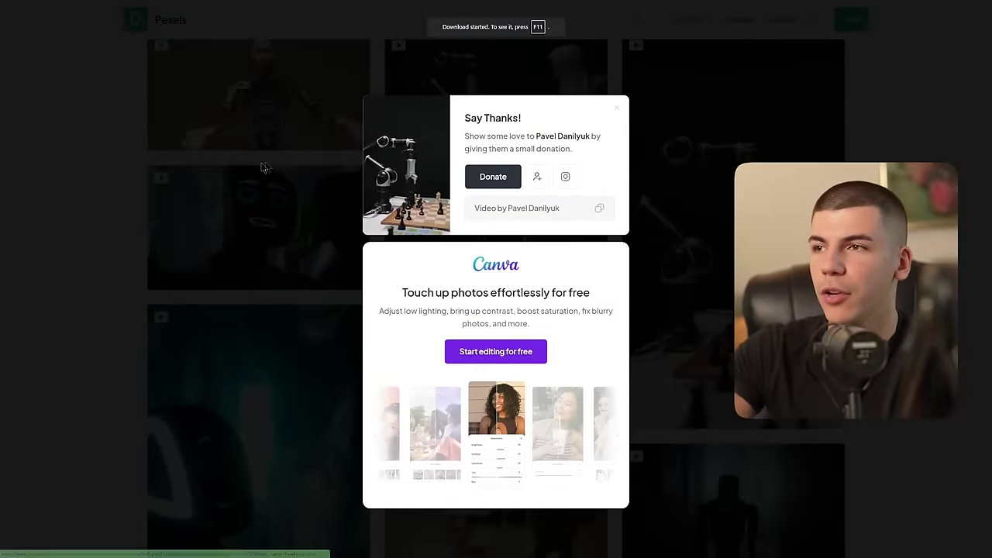
click(302, 167)
scroll(273, 171, down, 4)
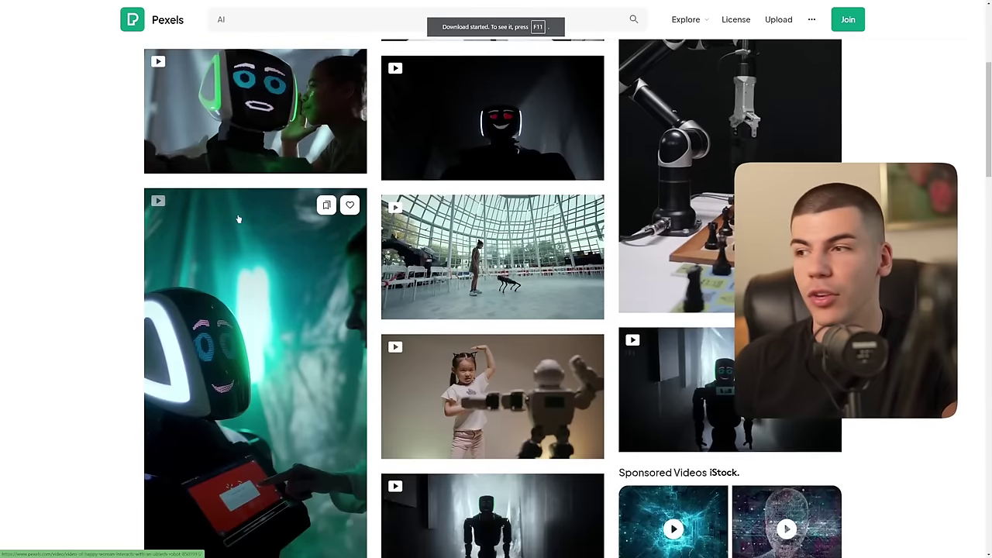
click(350, 412)
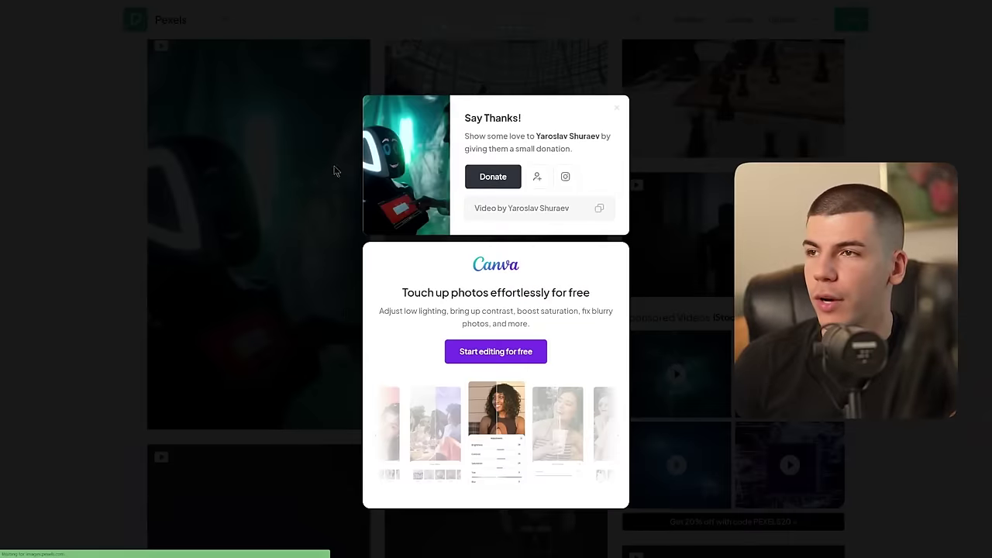
click(337, 172)
scroll(586, 397, down, 3)
scroll(587, 398, down, 4)
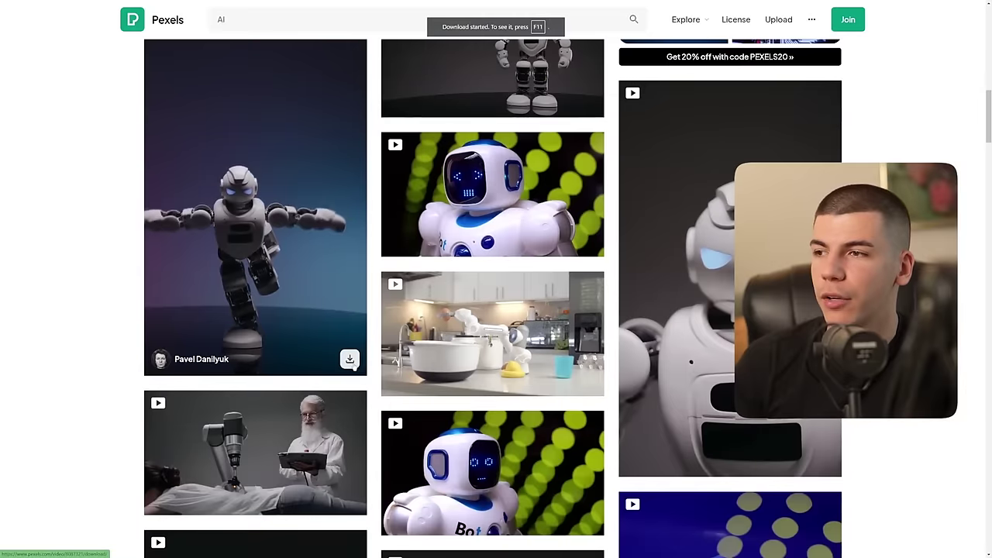
click(349, 359)
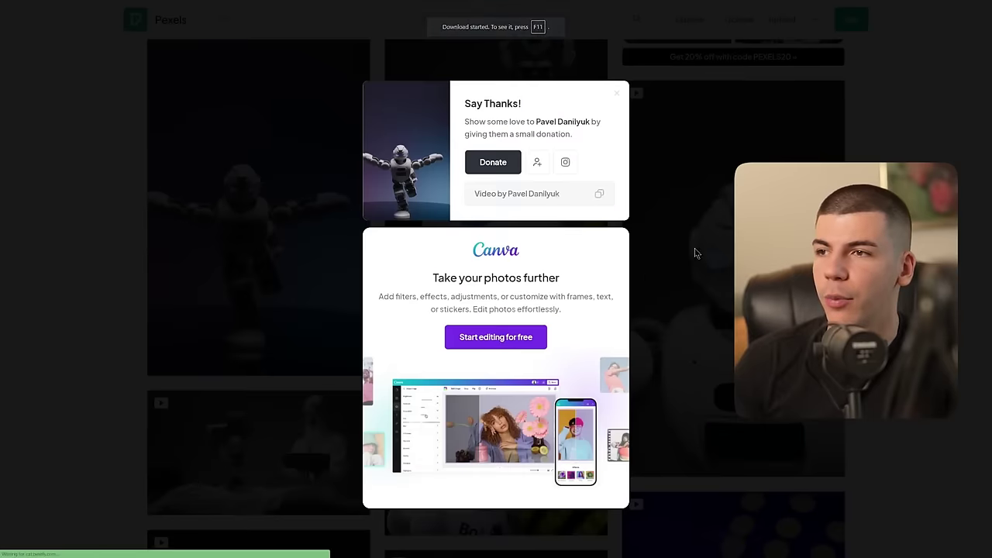
click(694, 248)
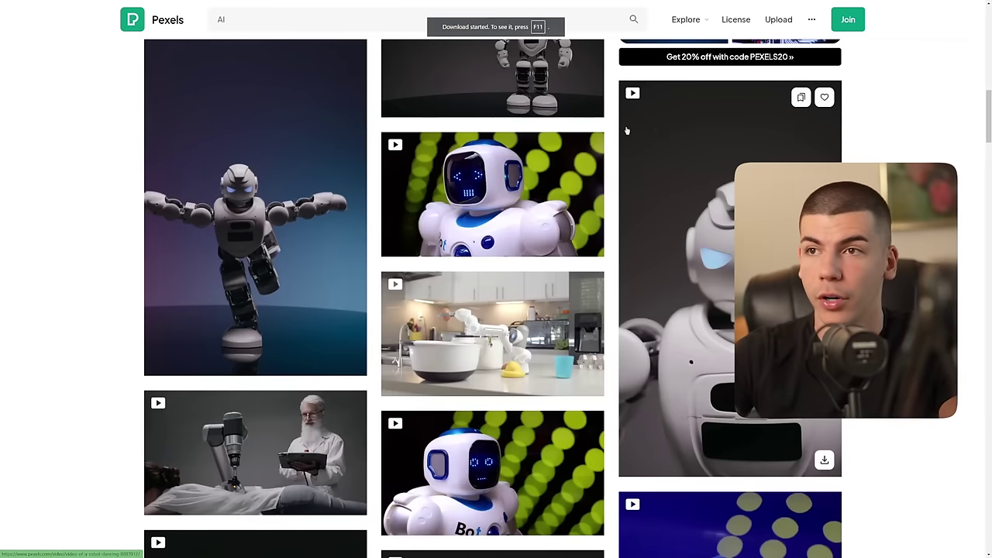
key(ctrl+Tab)
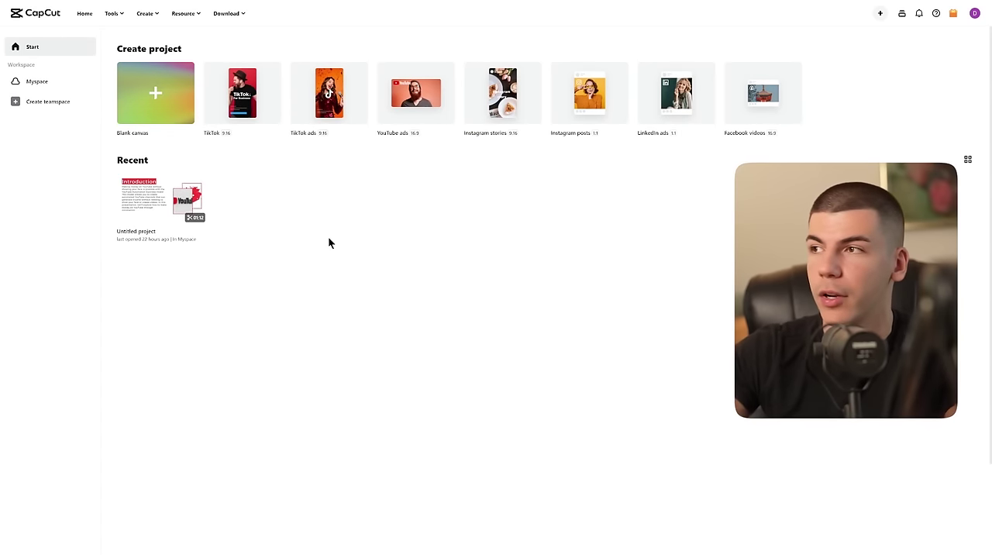
Step: Start a TikTok 9:16 CapCut project, upload the robot clips and voice-over, and delete an added Default caption
click(260, 102)
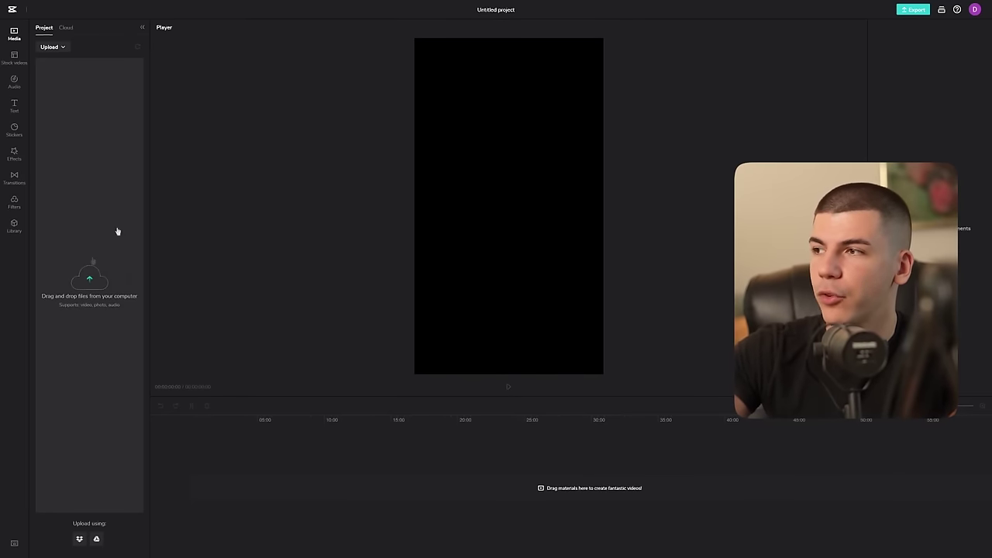
click(100, 253)
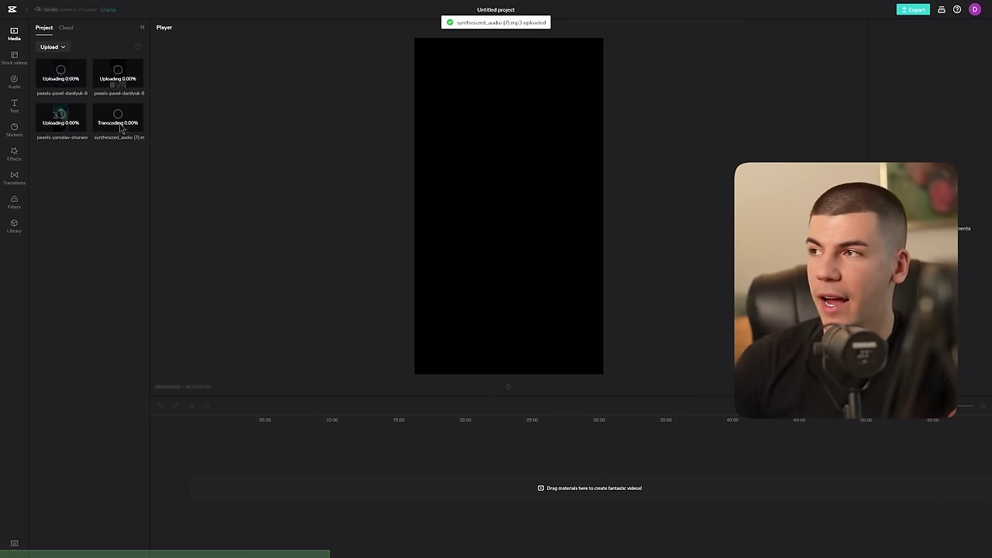
click(17, 106)
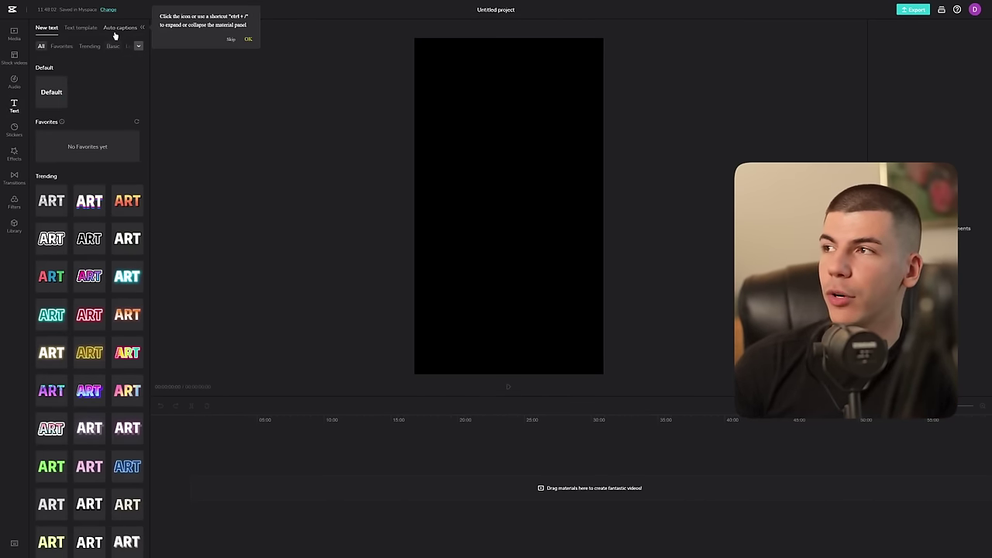
click(117, 29)
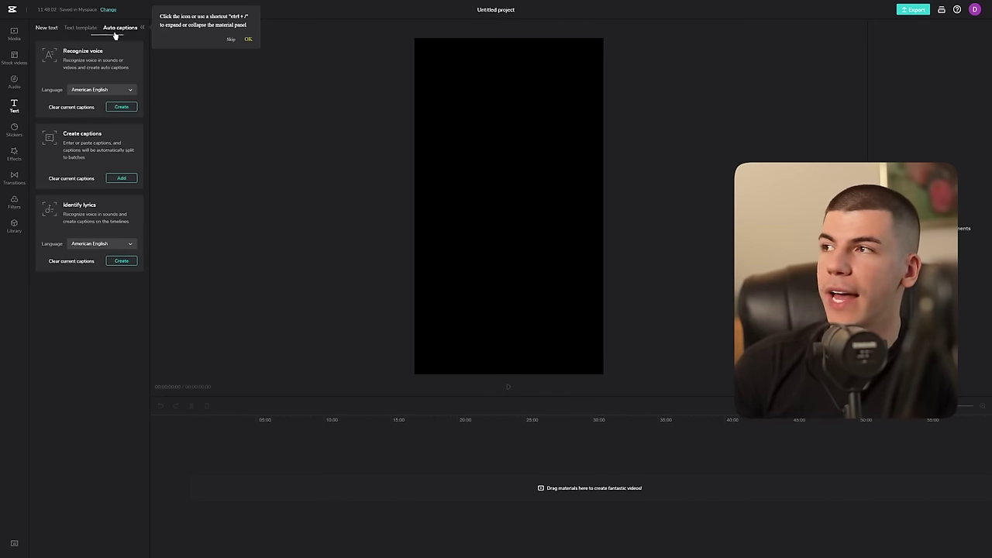
click(122, 179)
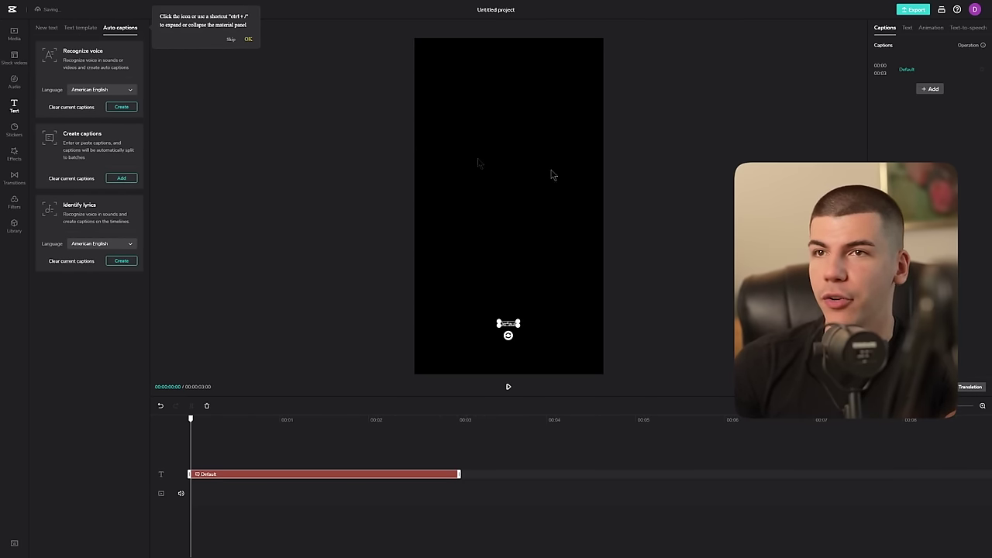
key(Delete)
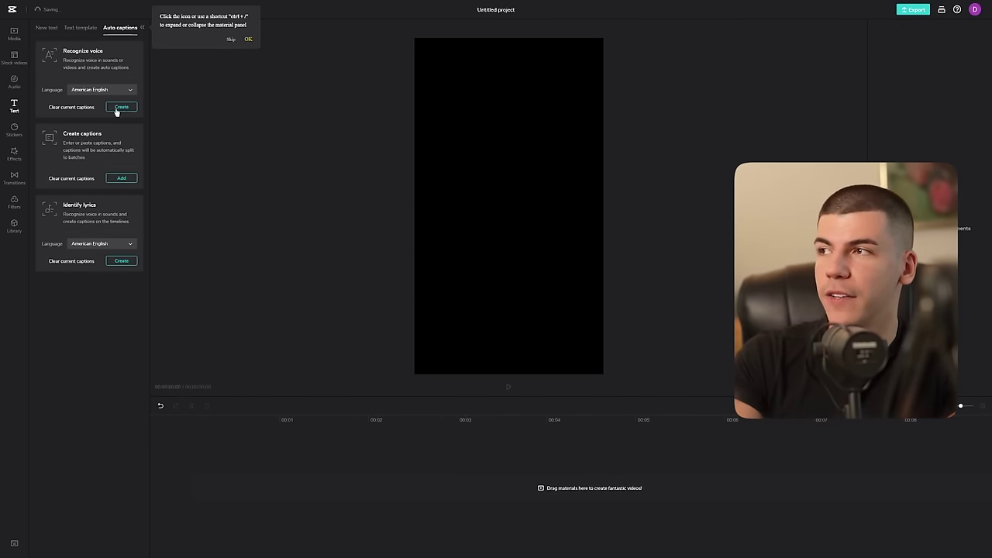
Step: Auto-generate captions from the voiceover, raise them slightly, and set their font to Oswald-ExtraLight
click(117, 107)
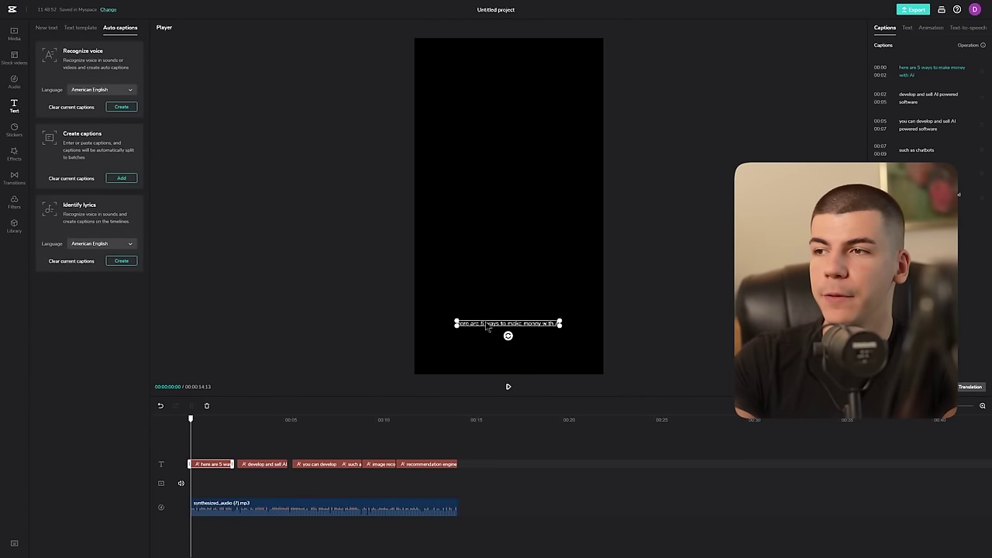
drag(465, 320, 454, 308)
click(928, 70)
click(906, 27)
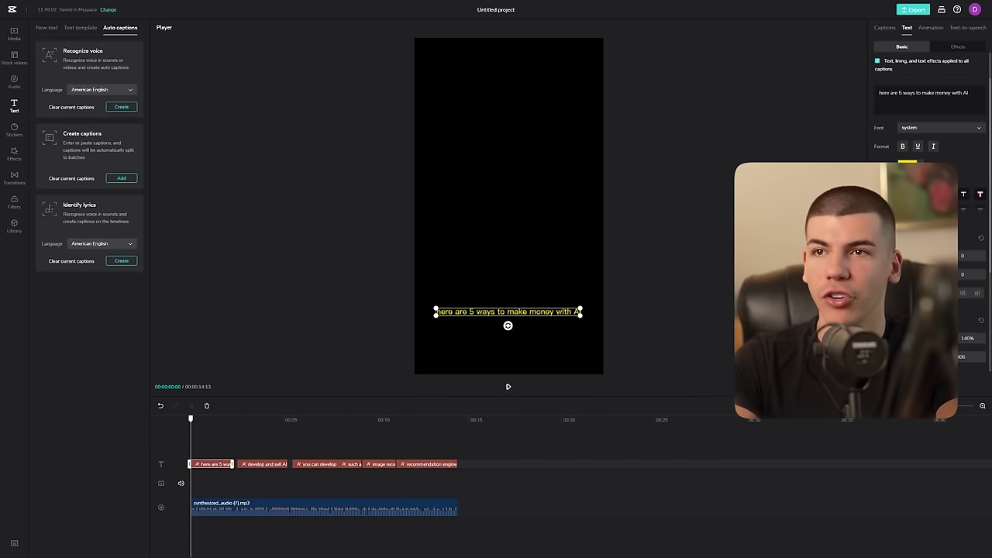
click(929, 129)
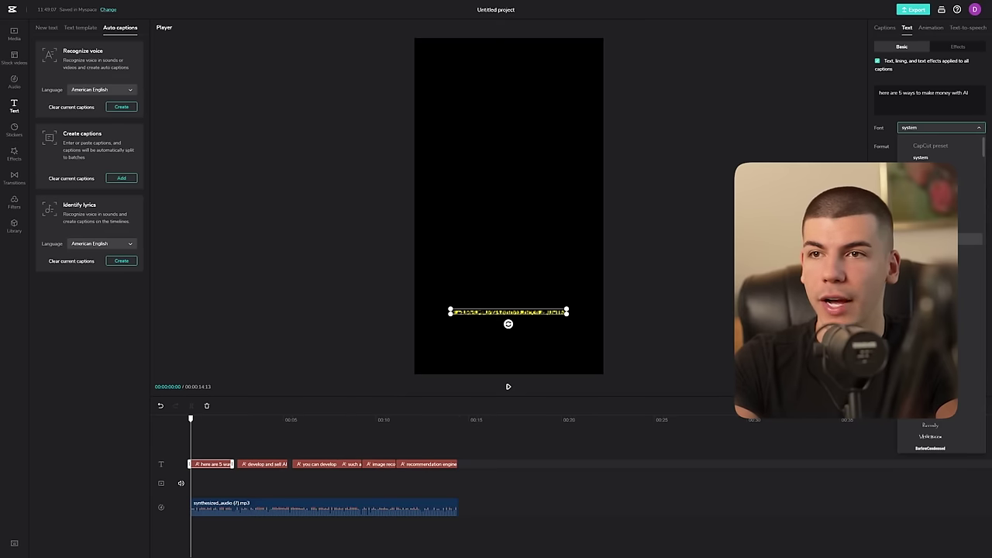
click(969, 169)
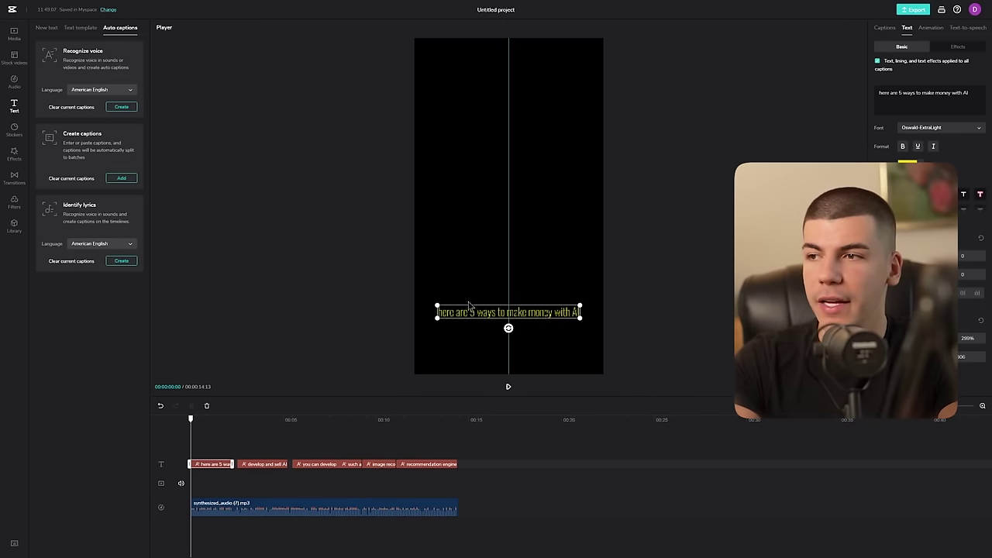
click(627, 269)
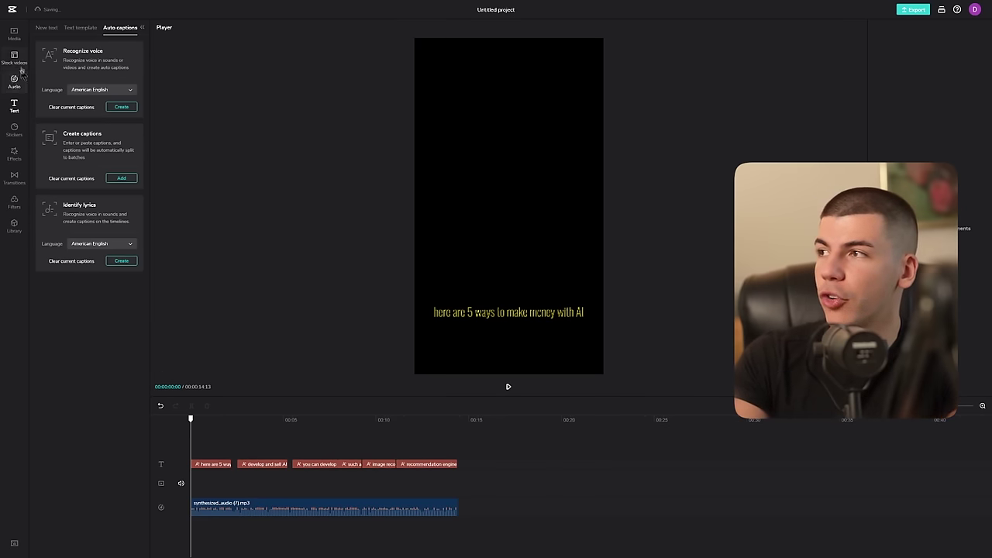
click(14, 32)
Step: Add the pexels-pavel-danilyuk-8087321.mp4 dancing robot clip to the timeline and trim it shorter
click(82, 84)
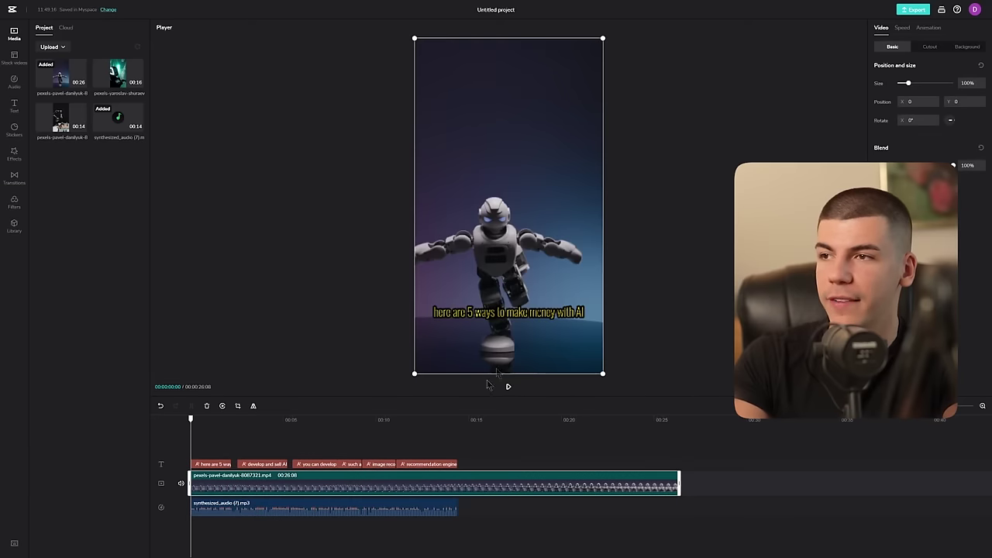
drag(679, 482, 231, 466)
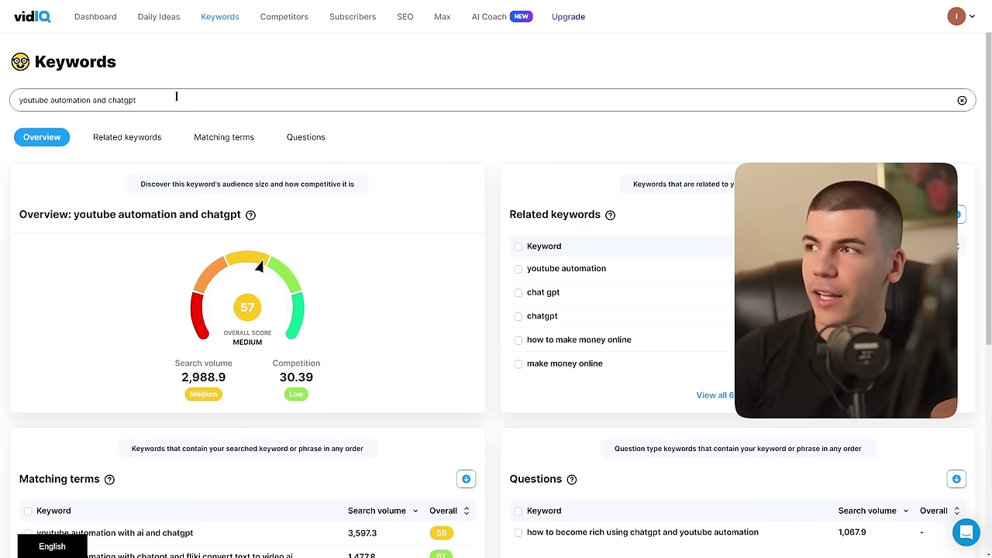
Step: Look up vidIQ keyword scores for 'how to get six pack abs'
triple_click(176, 96)
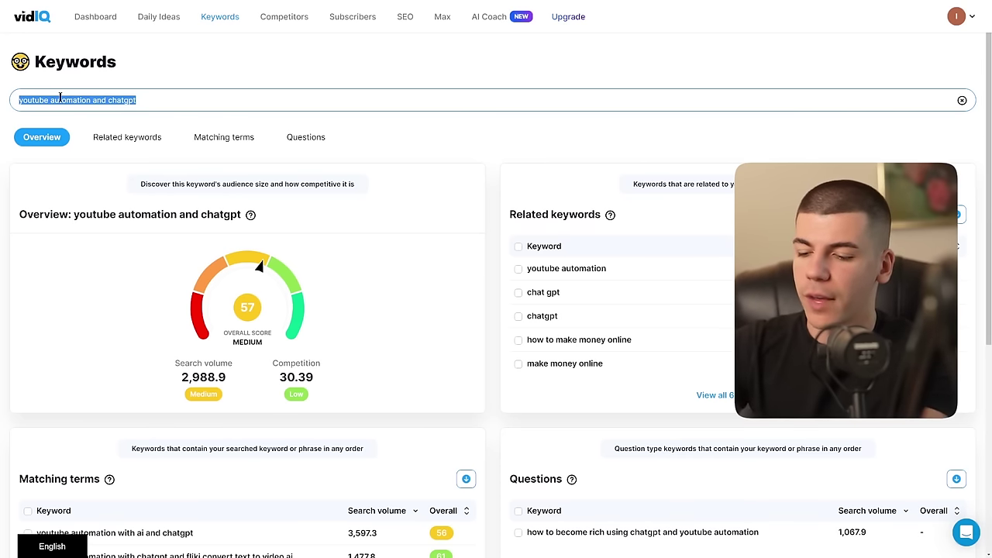
text(how to get six )
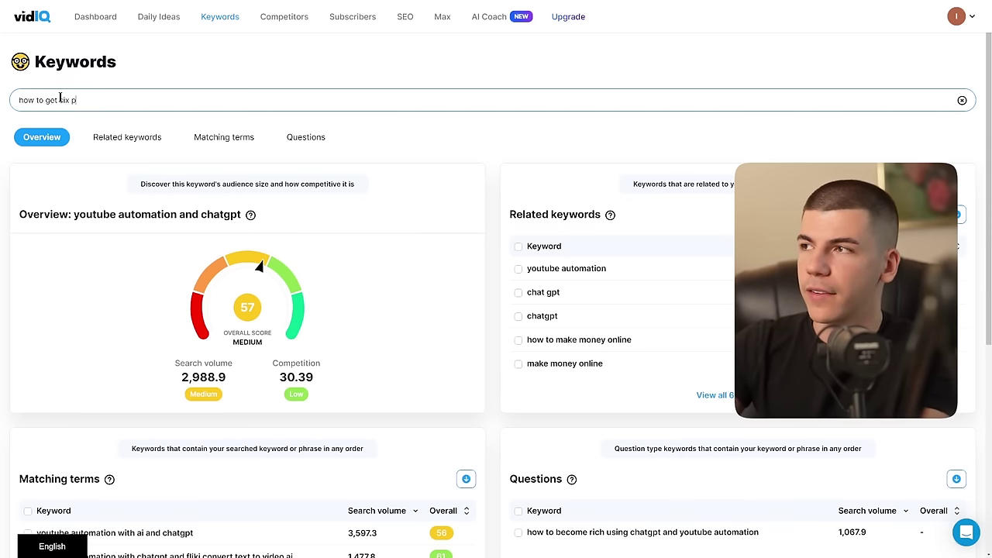
text(pack abs)
key(Return)
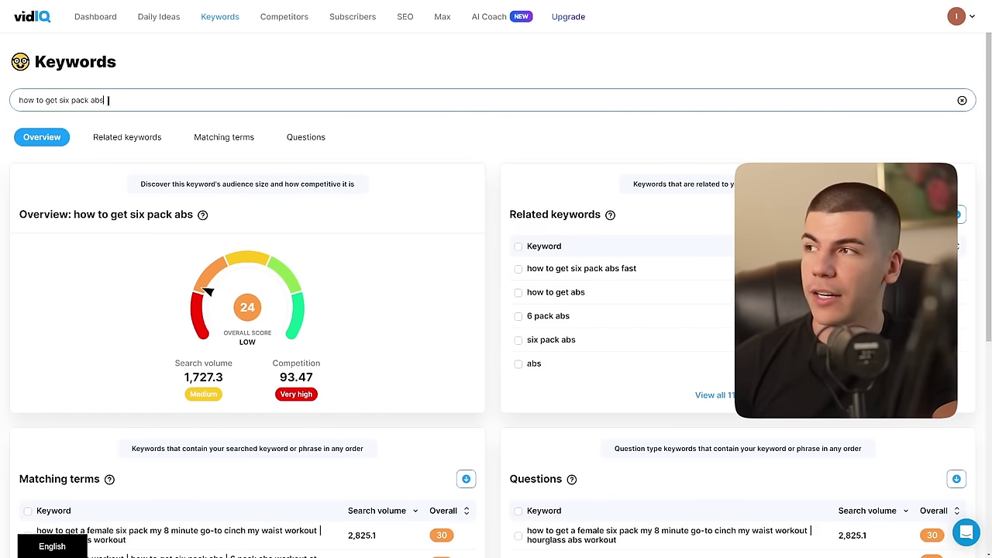
Step: Replace the query and look up scores for 'ways to make money with ai'
triple_click(108, 100)
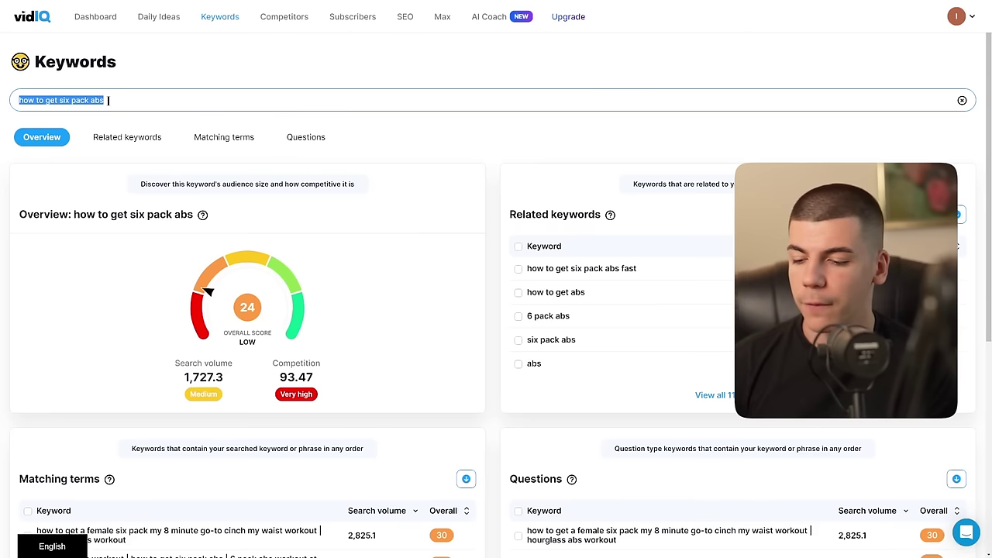
text(ways)
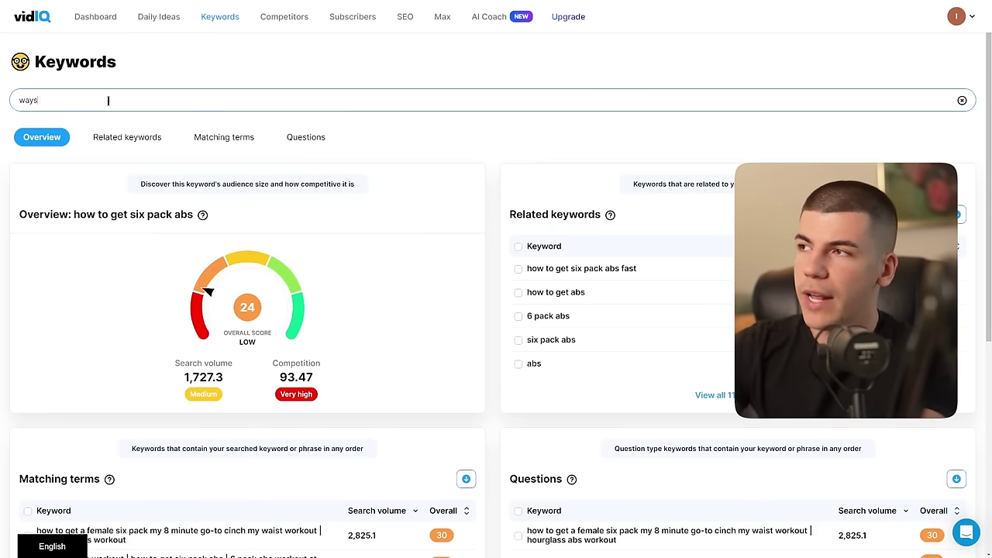
text( to make money with ai)
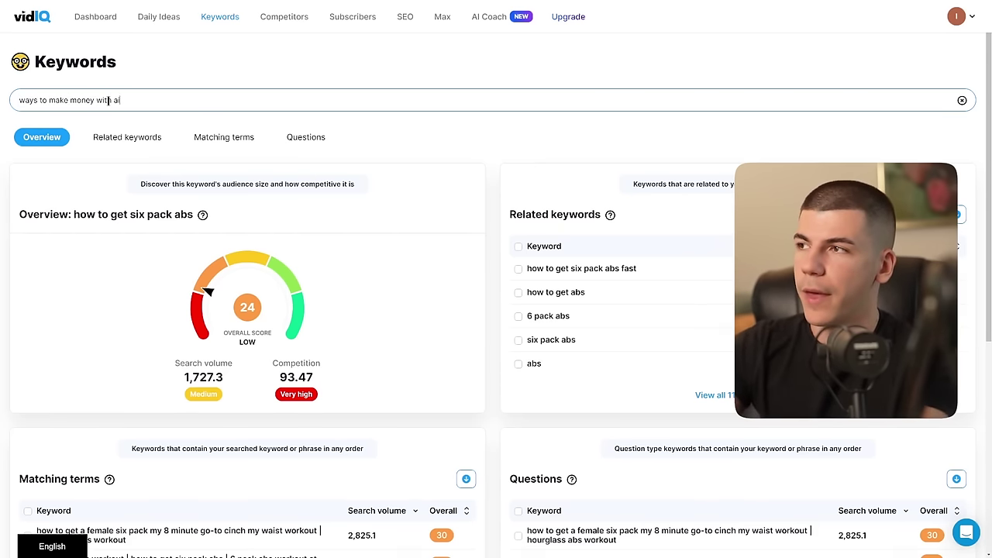
key(Return)
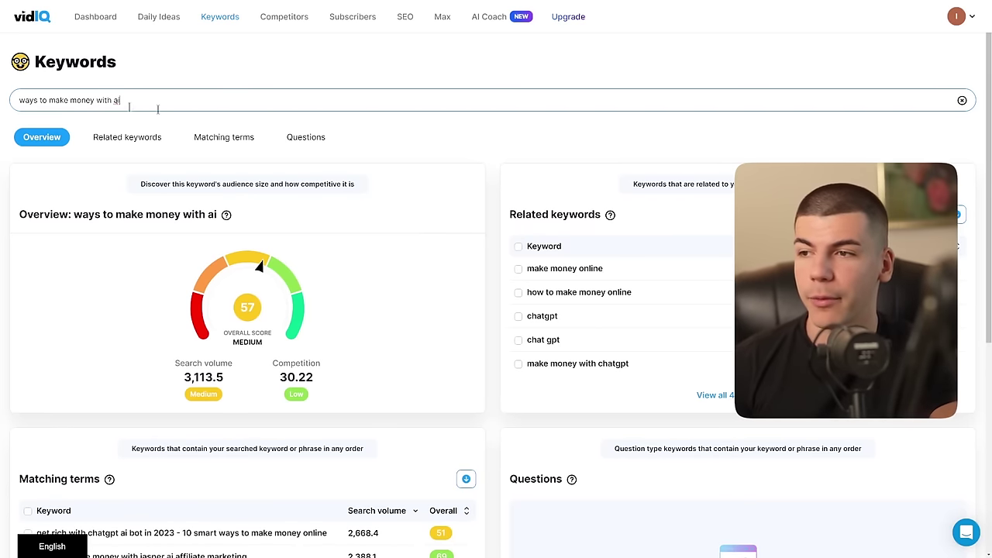
Step: Show the Related keywords table for 'ways to make money with ai' and scroll through its volumes
click(713, 395)
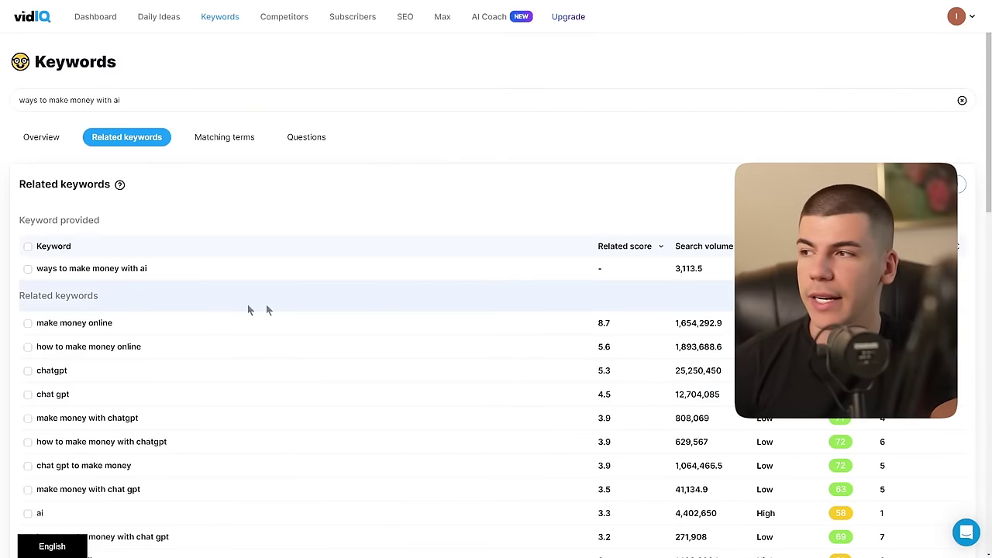
scroll(162, 270, down, 1)
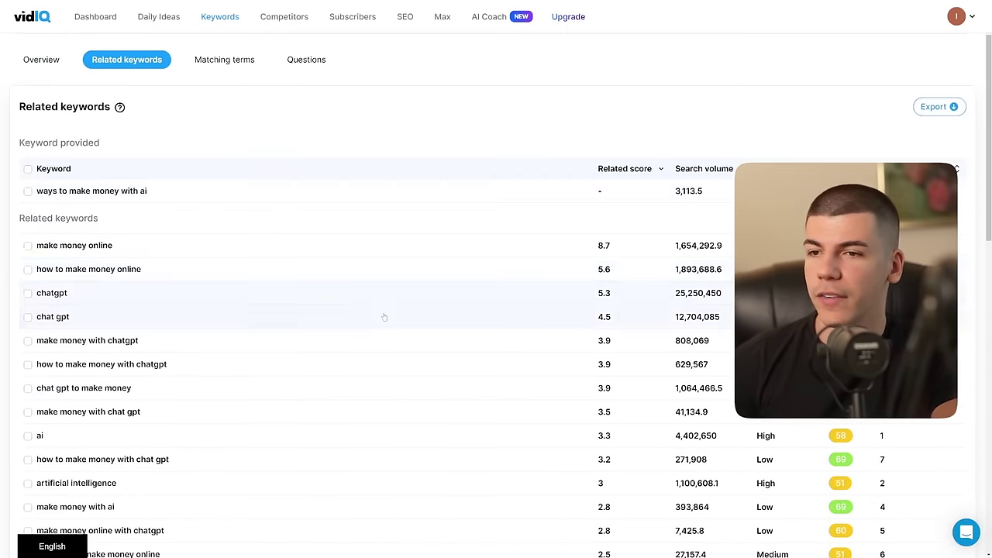
scroll(384, 317, down, 1)
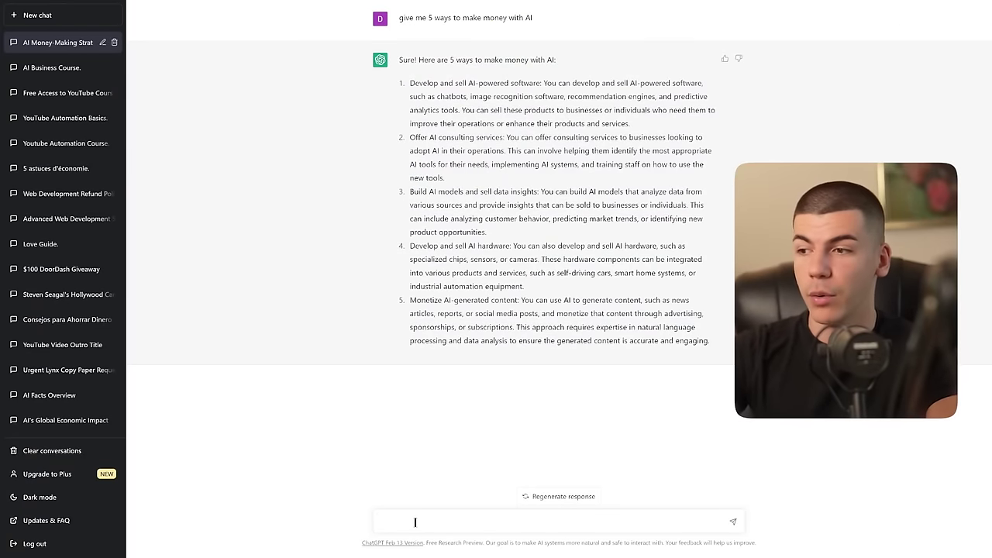
Step: Ask ChatGPT for a YouTube script on 5 ways to make money online with ChatGPT and AI, then copy it from Method 1 onward
text(write a)
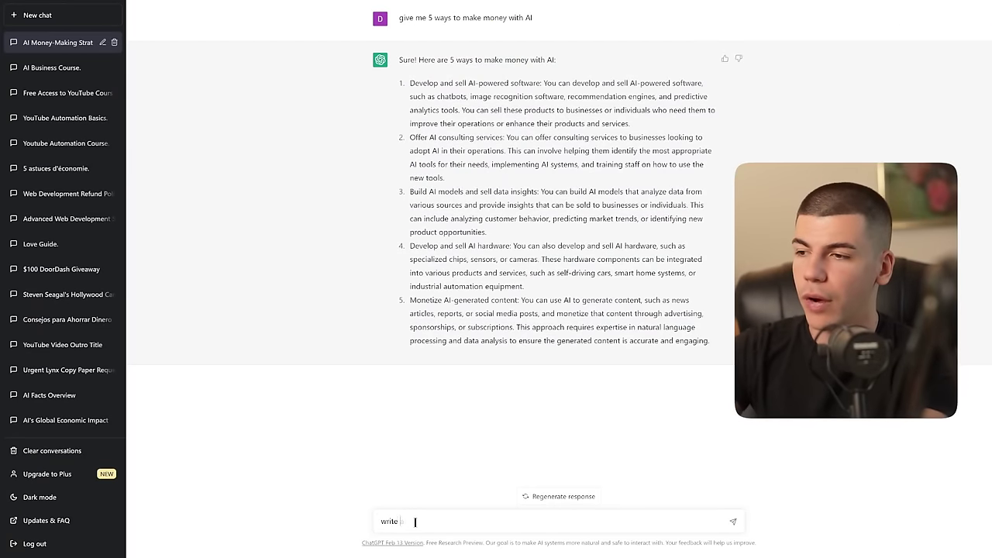
text( script)
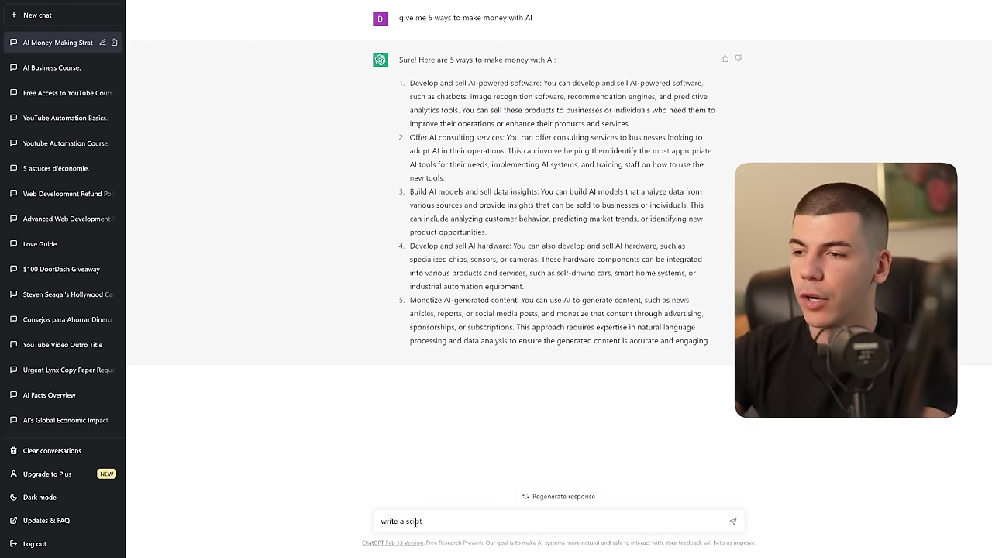
text(ript for a youtube video about 5 ways )
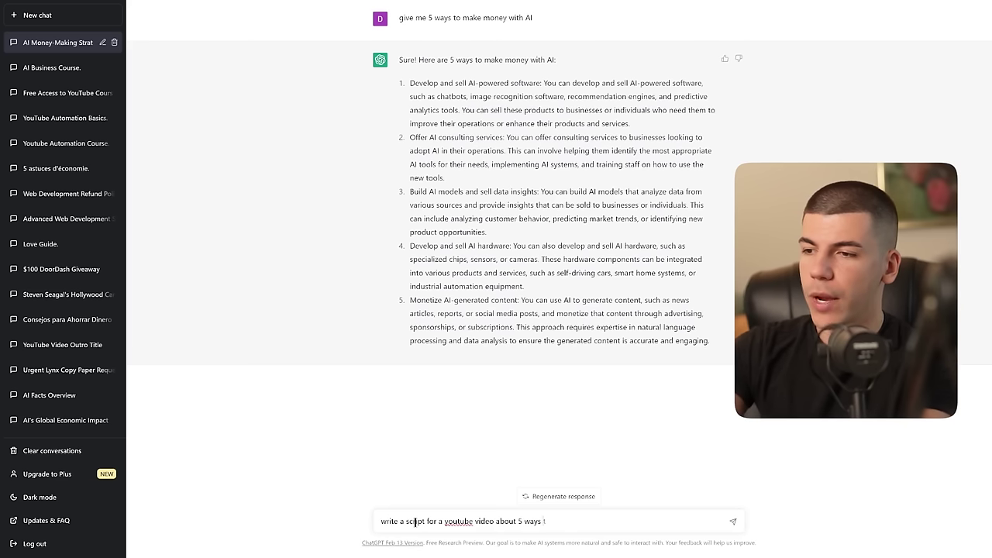
text(to make money online with chatgpt and)
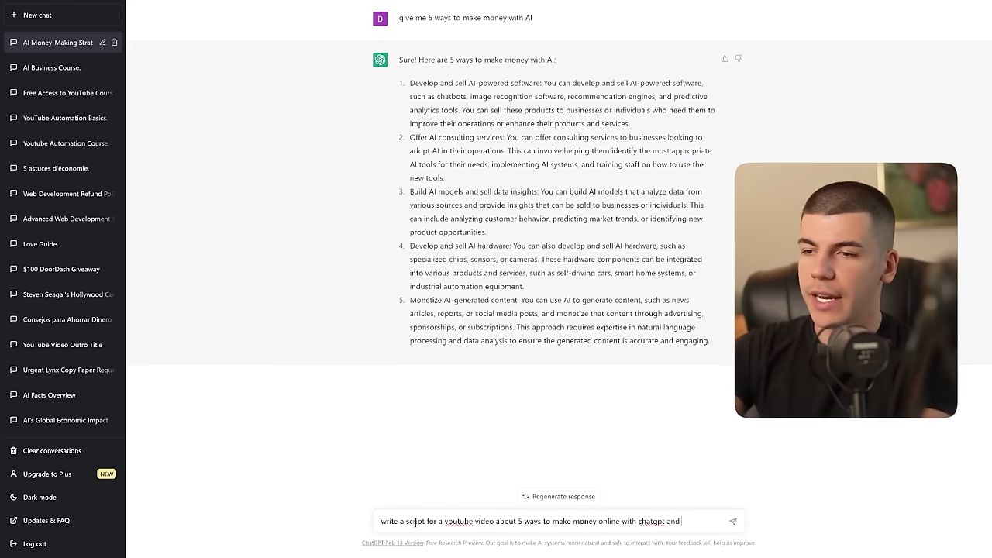
text( AI)
key(Return)
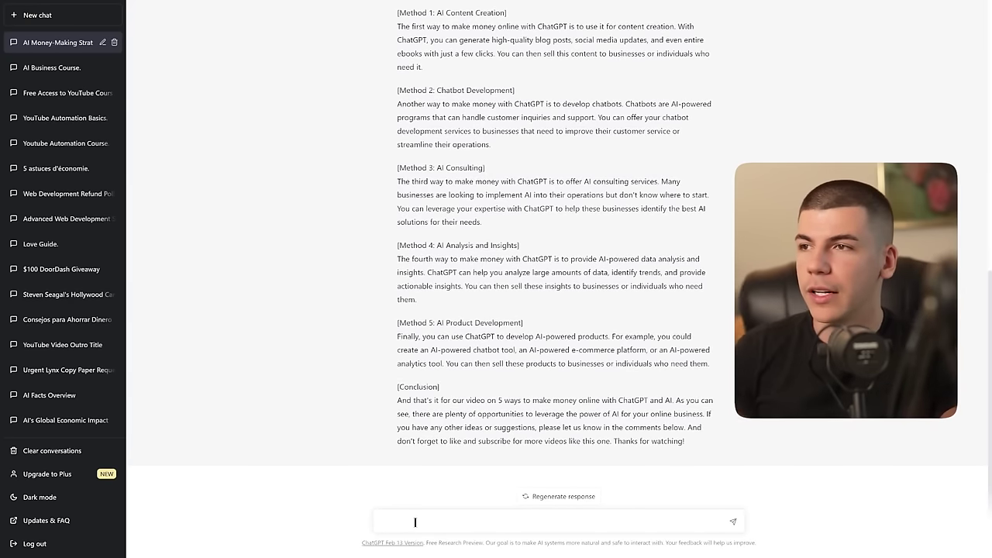
scroll(472, 270, up, 1)
scroll(472, 270, up, 2)
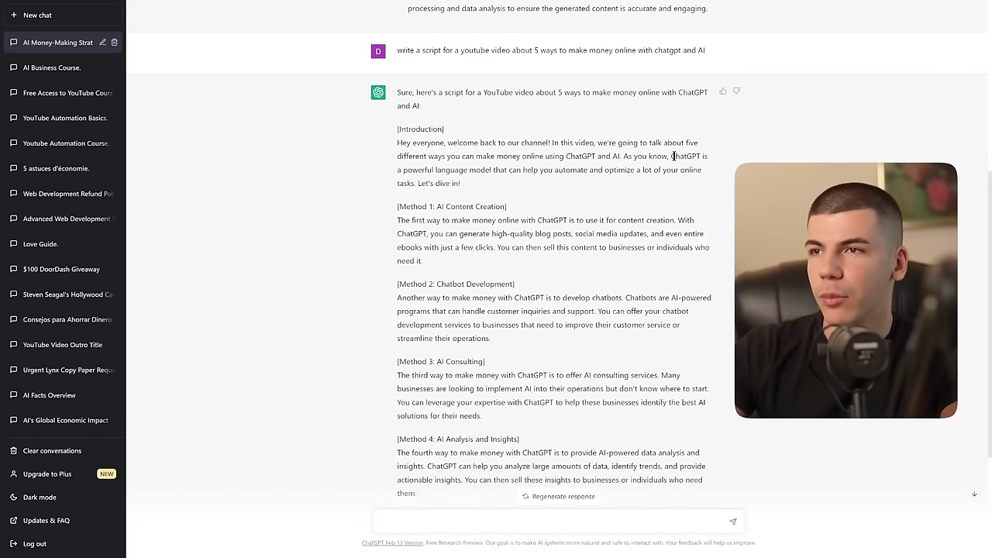
scroll(397, 183, down, 1)
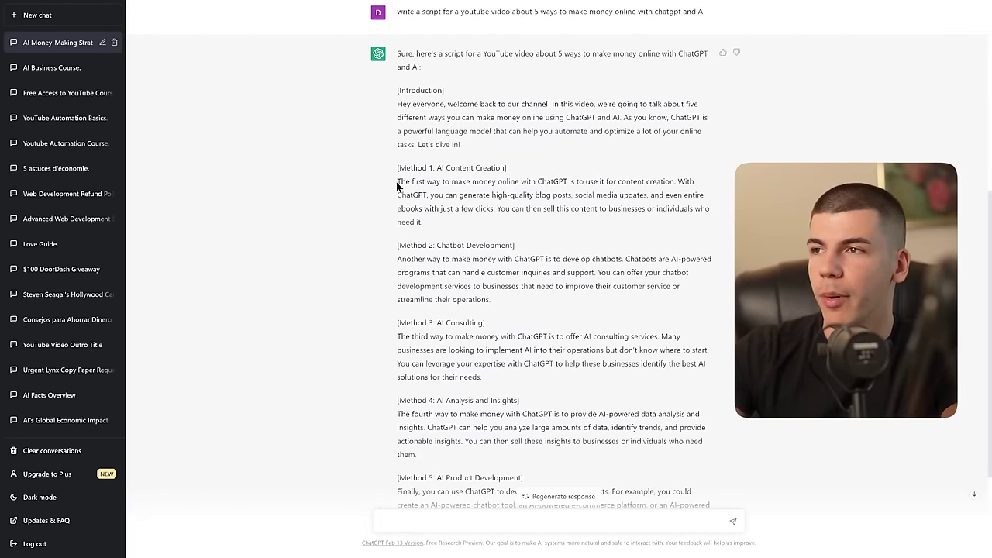
drag(397, 186, 703, 442)
scroll(610, 207, down, 2)
scroll(703, 443, up, 5)
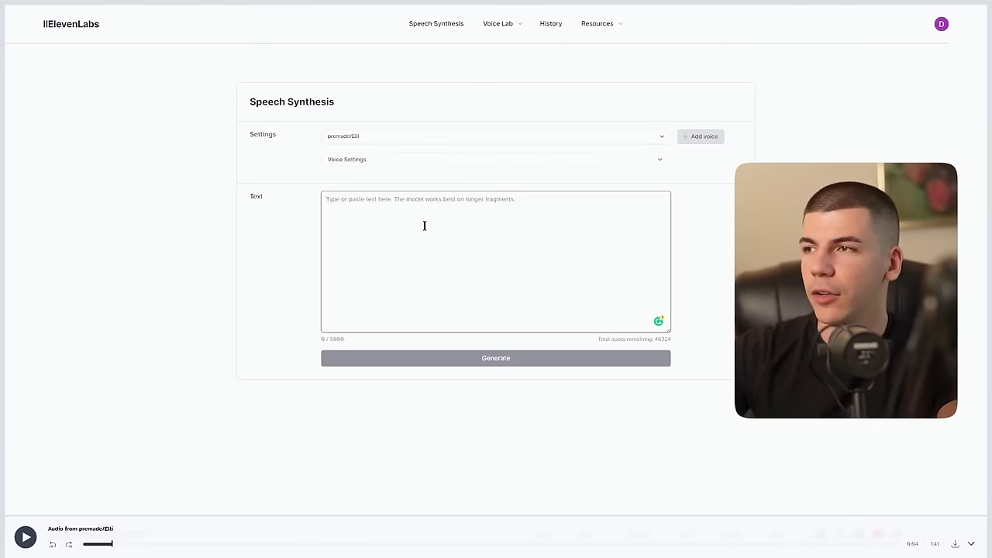
Step: Paste the ChatGPT script into the Speech Synthesis text box
click(423, 226)
key(ctrl+v)
scroll(426, 232, up, 5)
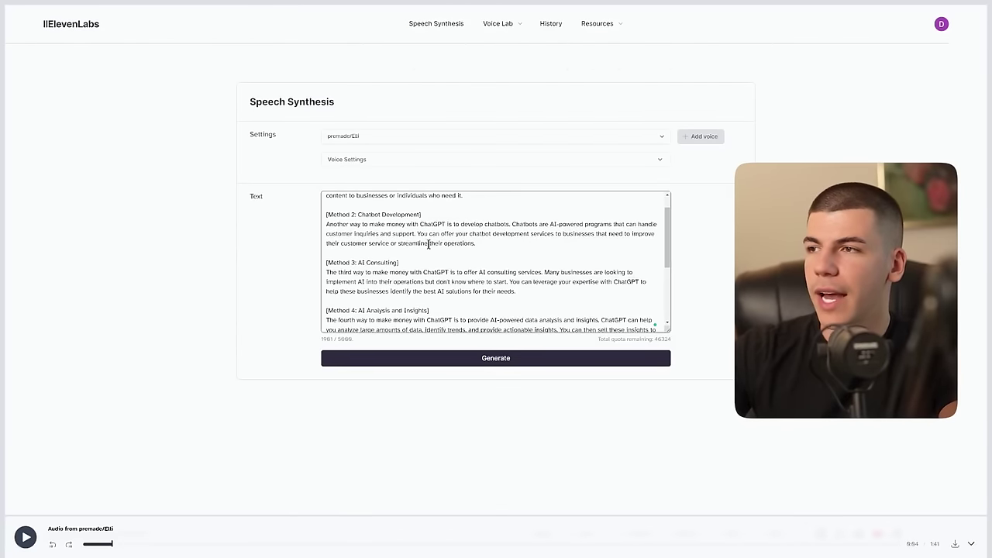
Step: Delete the bracketed Method 2–5 and Conclusion headings from the script
drag(429, 237, 342, 238)
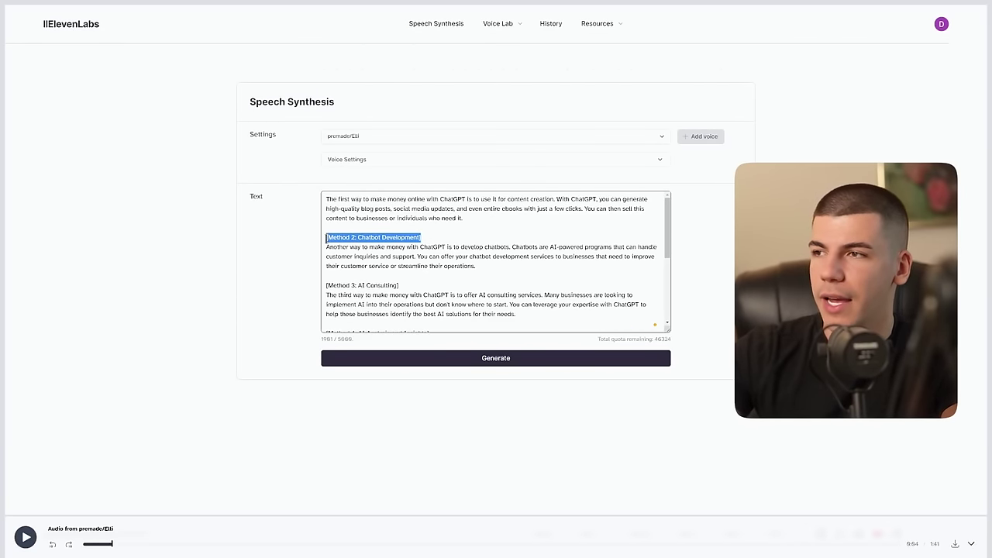
key(BackSpace)
drag(410, 285, 325, 285)
key(BackSpace)
scroll(418, 280, down, 1)
drag(427, 298, 325, 297)
key(BackSpace)
scroll(418, 272, down, 2)
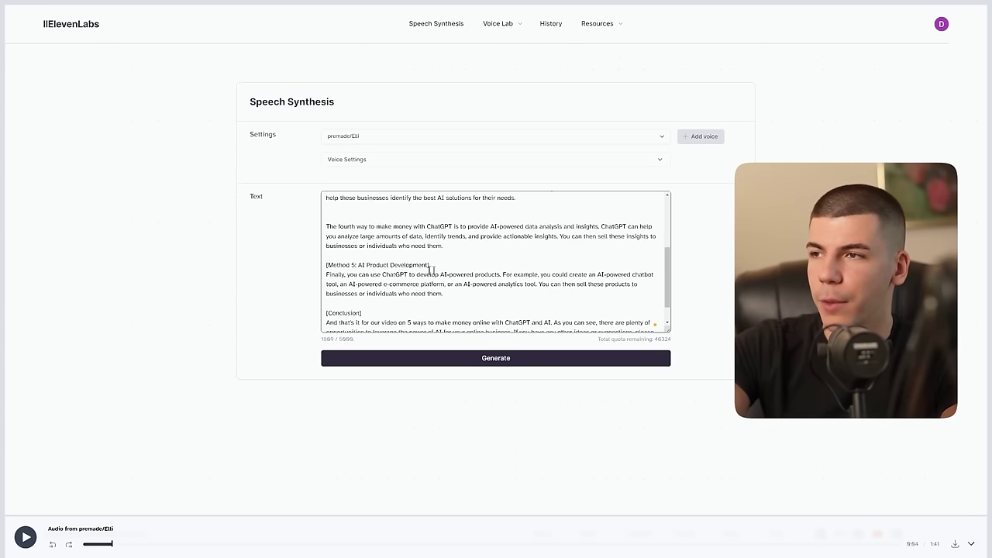
drag(438, 263, 319, 288)
key(BackSpace)
scroll(364, 277, down, 1)
key(BackSpace)
scroll(425, 283, up, 10)
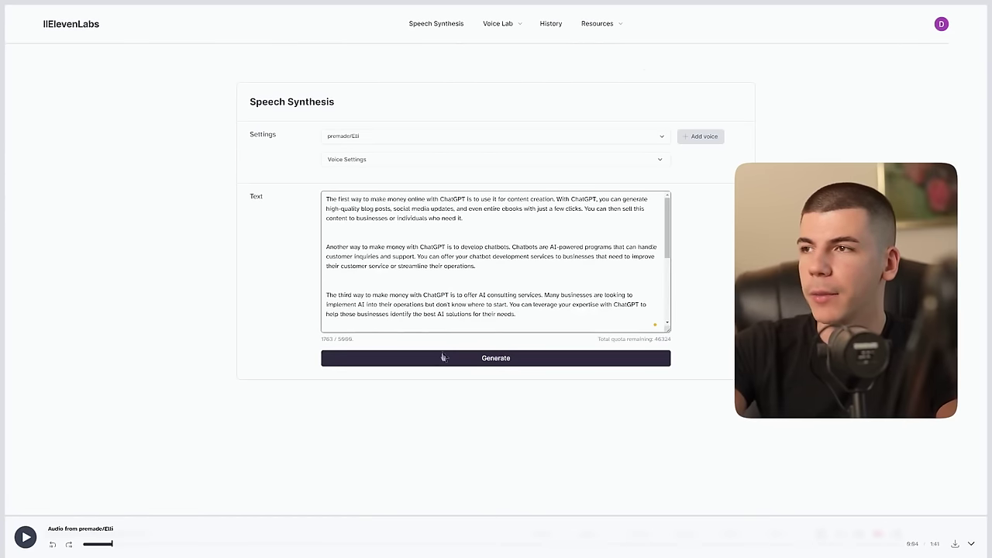
Step: Insert the free-course sentence after the first paragraph and remove the extra blank line
click(453, 231)
key(Return)
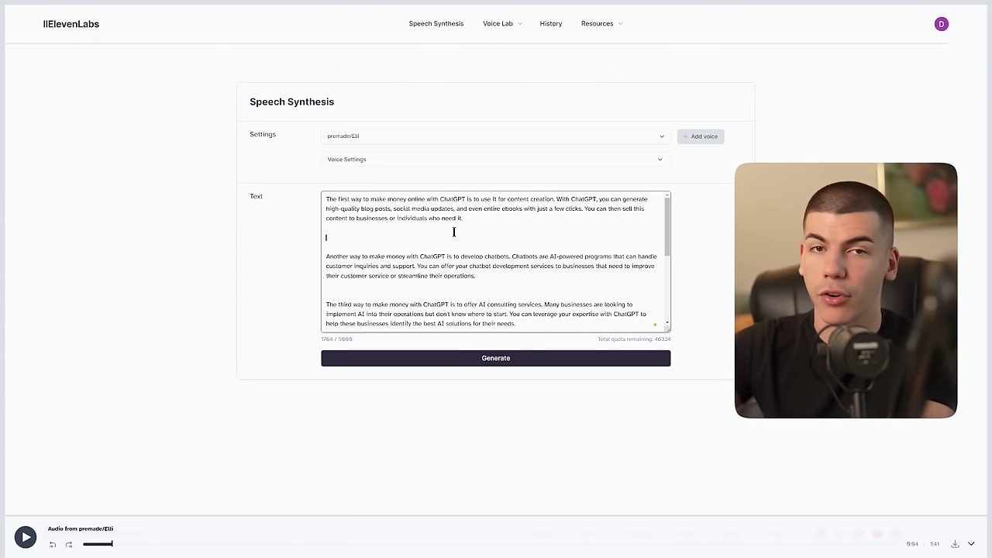
text(If you want a more detailed tutorial on how to make money with AI and YouTube automation, you can get a completely free course for a limited time, linked in the description box down below.)
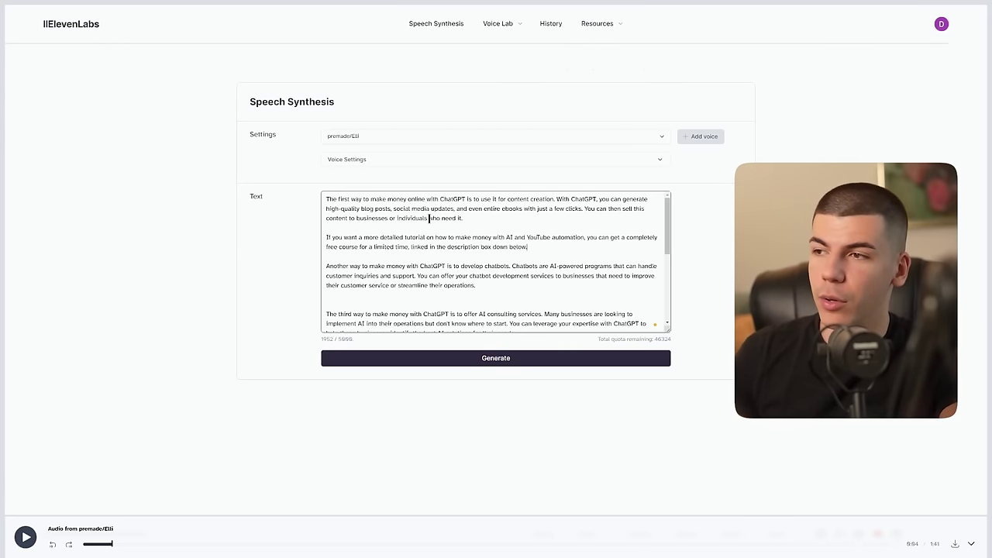
click(465, 299)
key(BackSpace)
scroll(471, 283, down, 1)
Step: Generate the Elli voiceover for the edited script, preview it, and download the audio
click(496, 357)
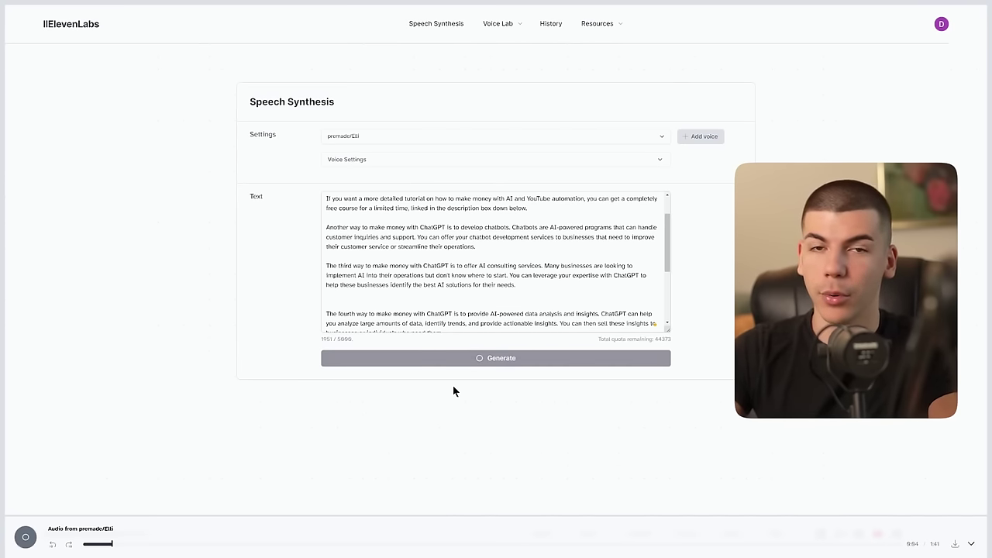
scroll(428, 270, down, 5)
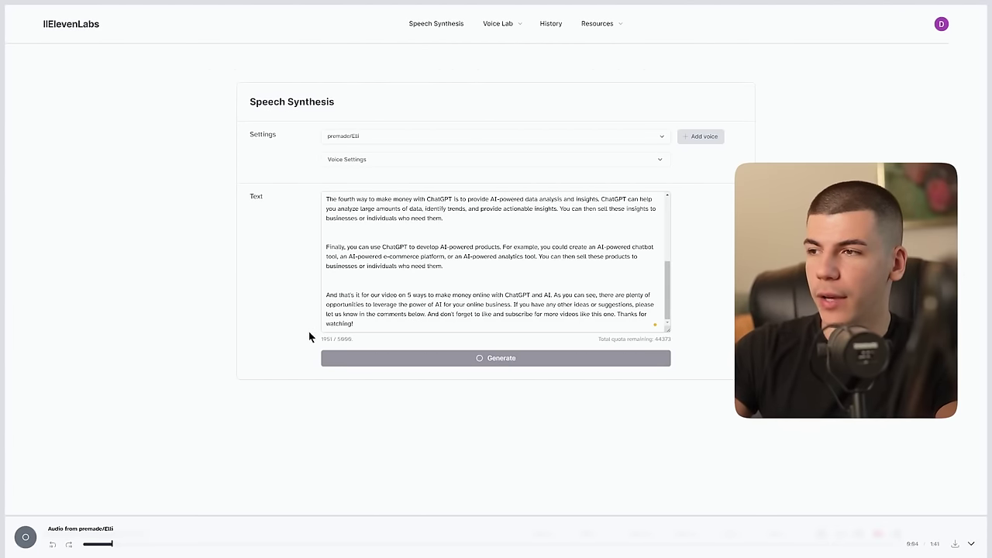
scroll(462, 316, up, 8)
scroll(462, 315, down, 6)
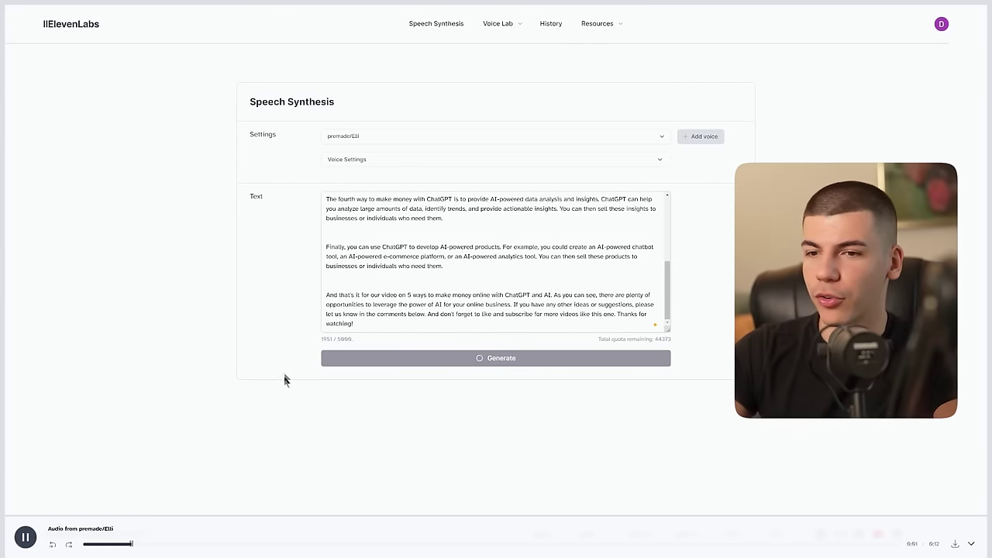
click(24, 536)
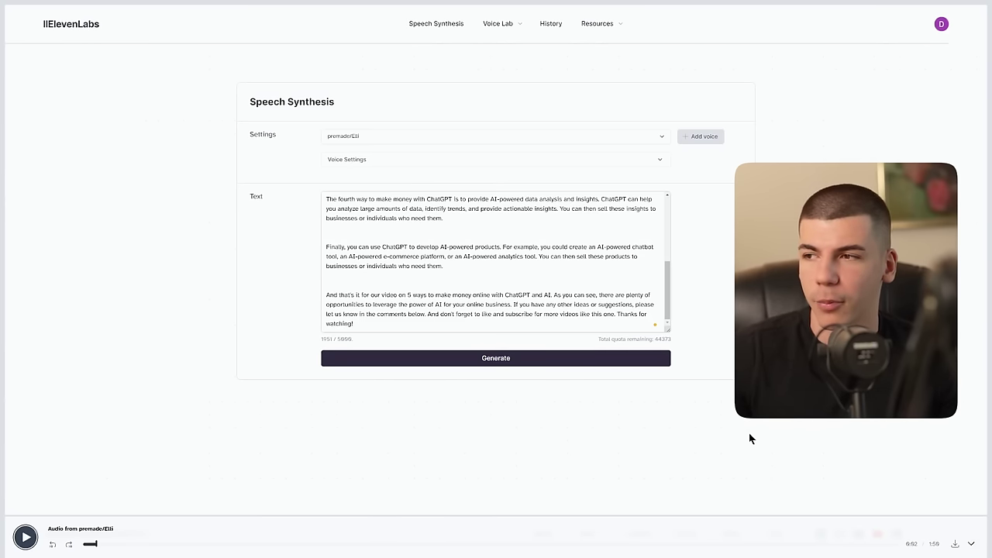
click(954, 543)
scroll(514, 250, up, 10)
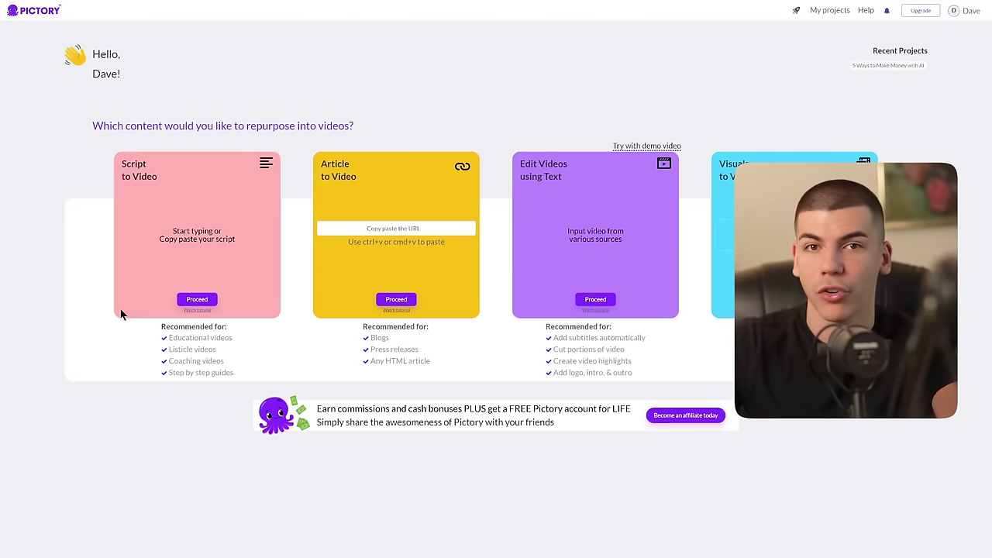
Step: Start a Script to Video project with the pasted script titled '5 Ways to Make Money Online with ChatGPT and AI'
click(199, 299)
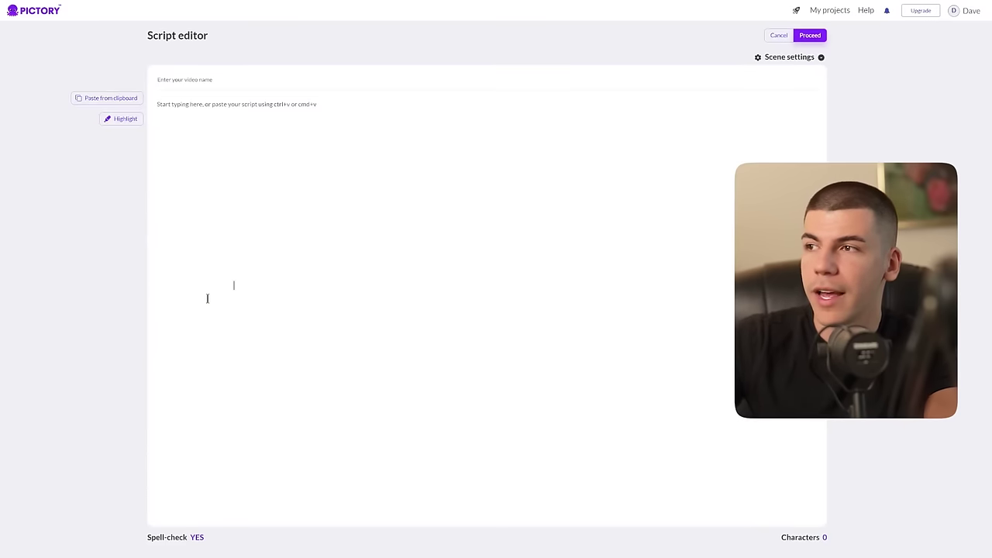
click(279, 140)
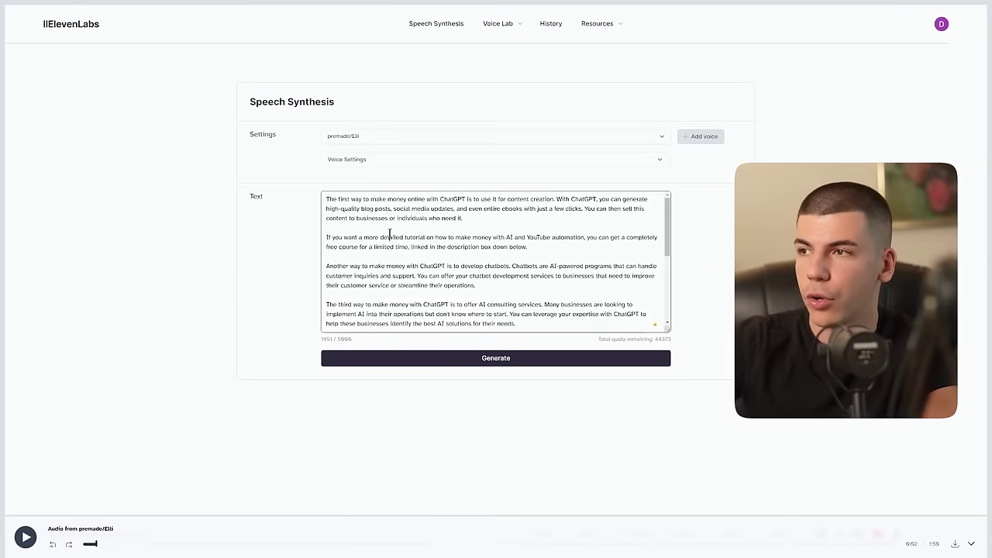
key(ctrl+a)
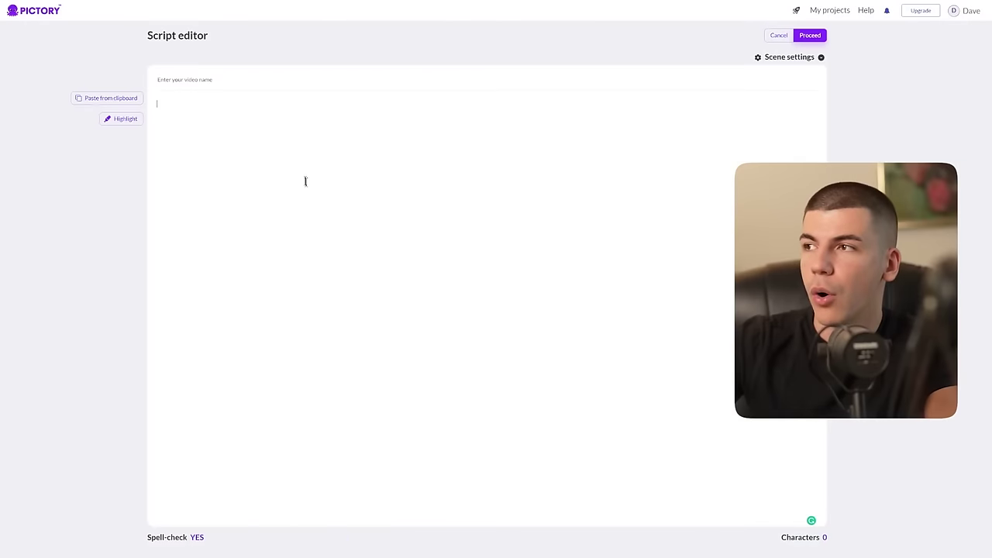
key(ctrl+v)
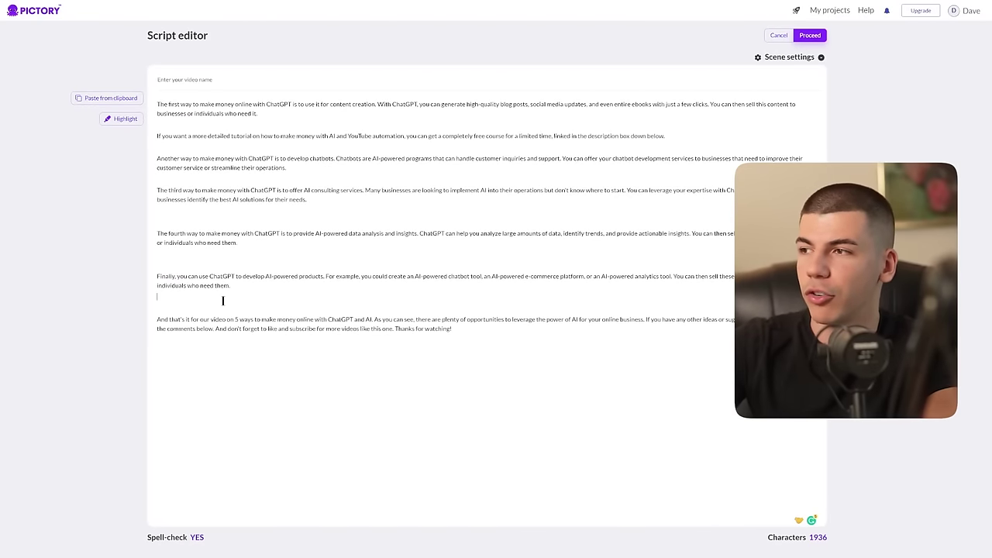
click(222, 300)
key(BackSpace)
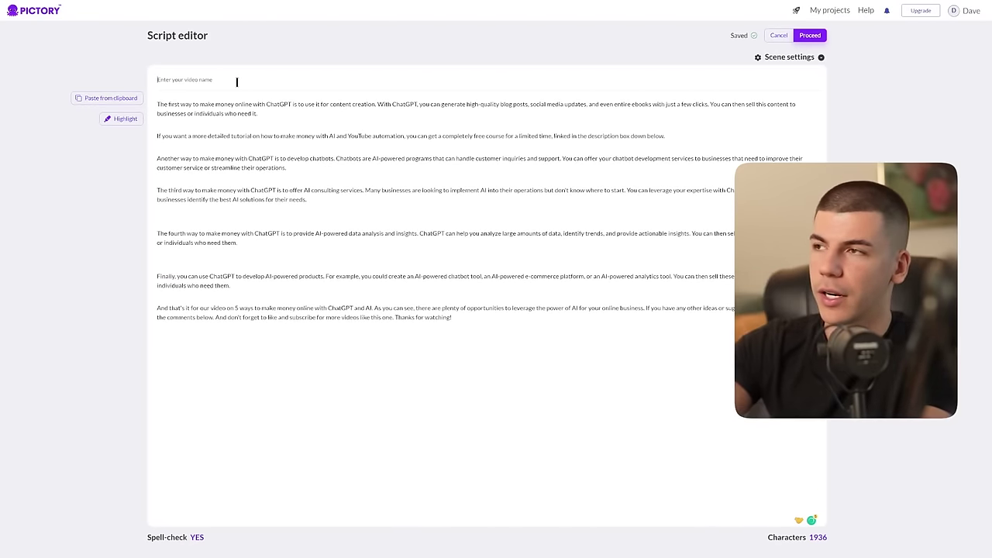
click(237, 81)
text(5 Ways to Make Money Online with ChatGPT and AI)
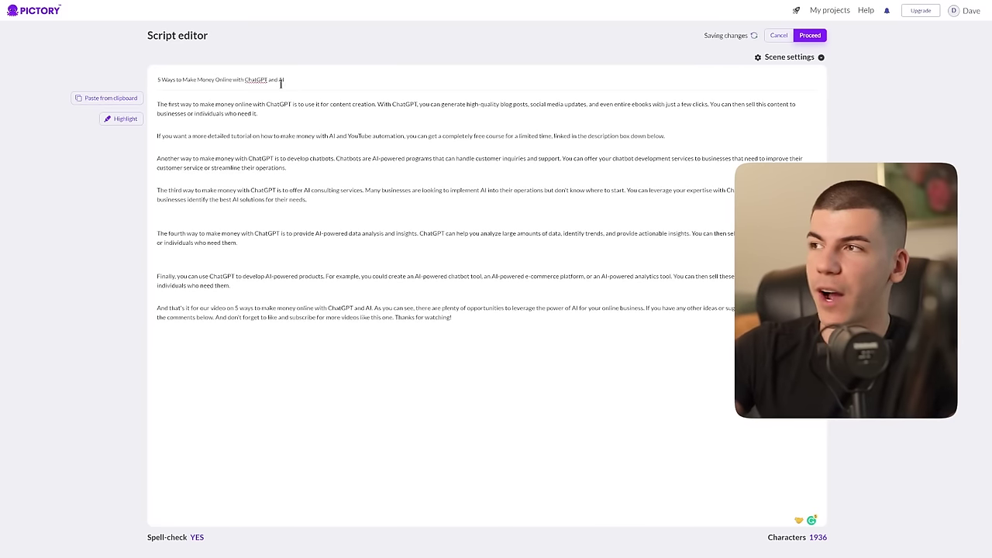
Step: Choose the Red ink template in 16:9 and build the storyboard
click(807, 35)
click(701, 241)
click(559, 178)
click(710, 241)
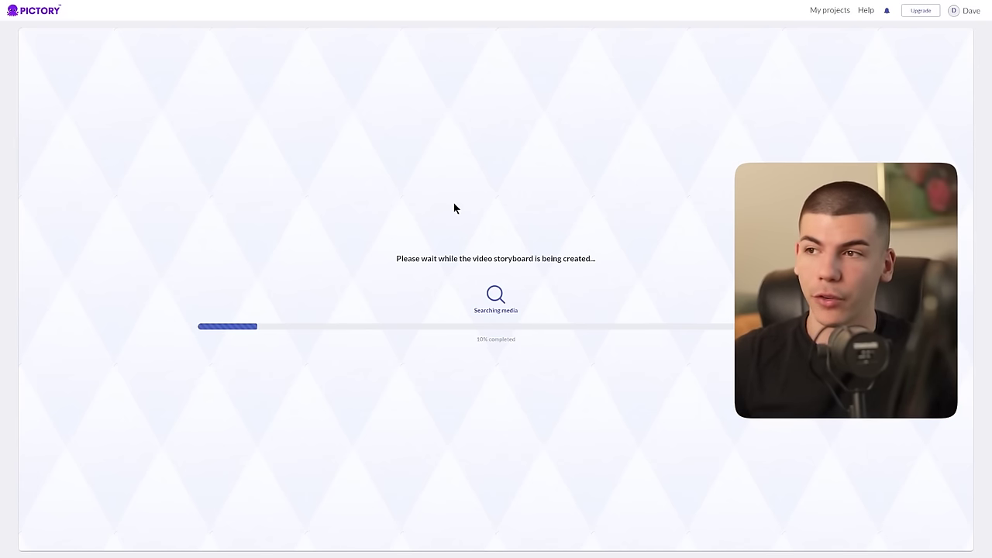
Step: Switch browser tabs, leaving Pictory to view a world-facts TikTok profile
key(ctrl+Tab)
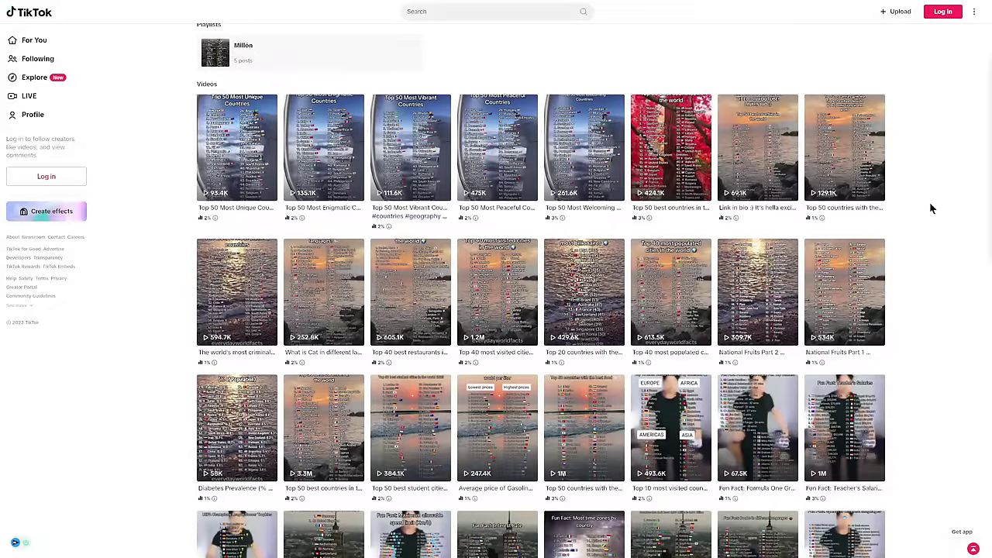
Step: Bring up the Creativity Program Beta eligibility rules: 18+, 10,000 followers, 100,000 views in 30 days
scroll(931, 208, up, 1)
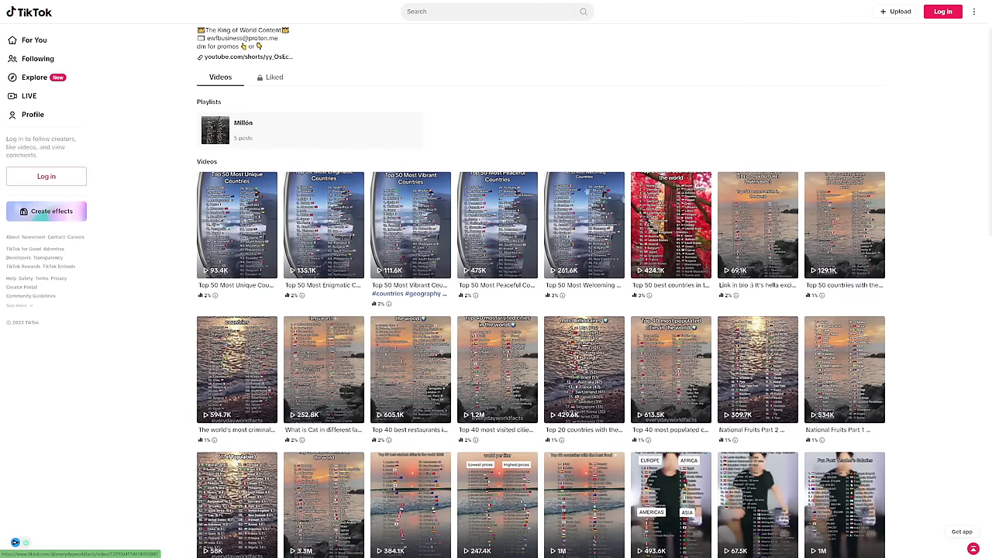
scroll(483, 136, up, 1)
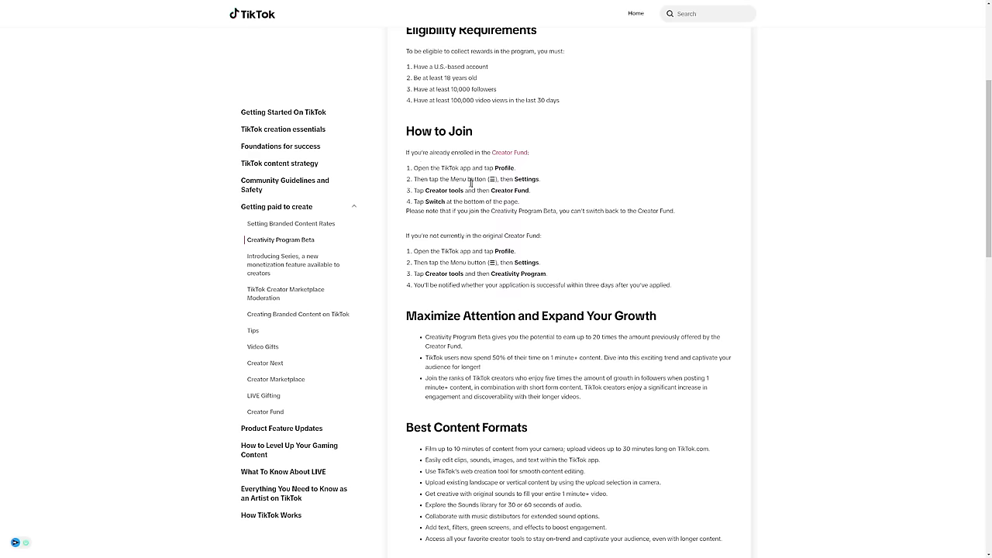
scroll(461, 183, up, 2)
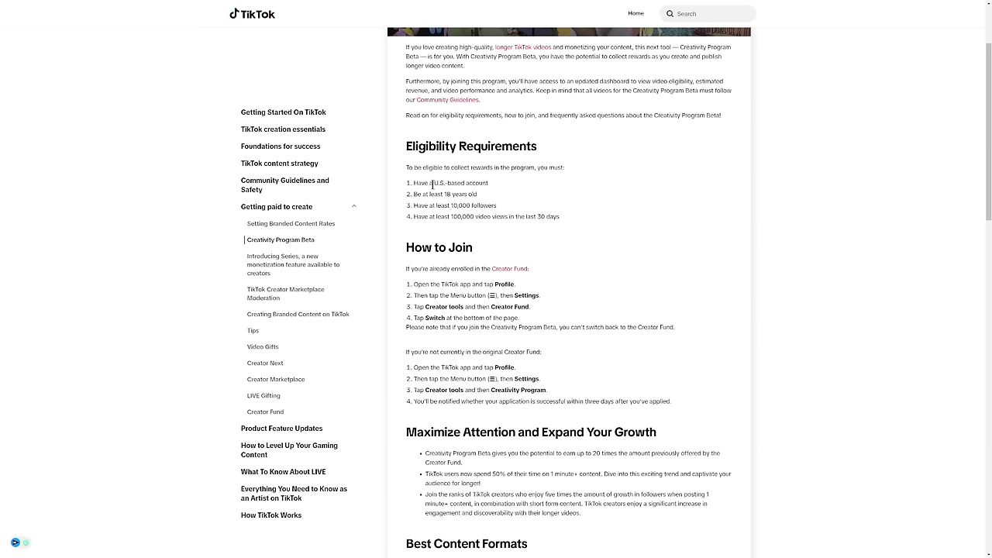
Step: Read through the TikTok Creativity Program eligibility lines, including 10,000 followers and 100,000 video views
drag(440, 186, 505, 200)
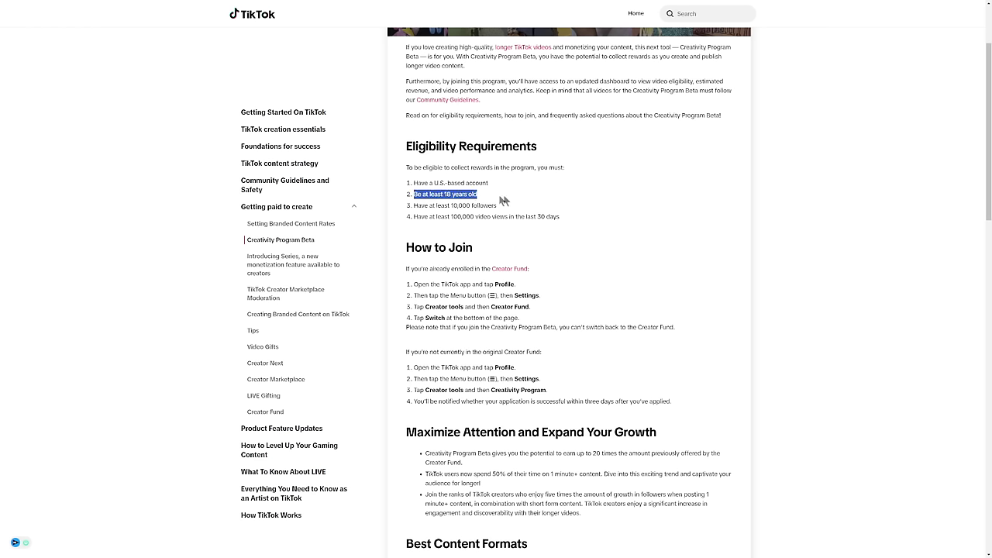
drag(416, 205, 516, 208)
drag(416, 216, 520, 216)
click(521, 214)
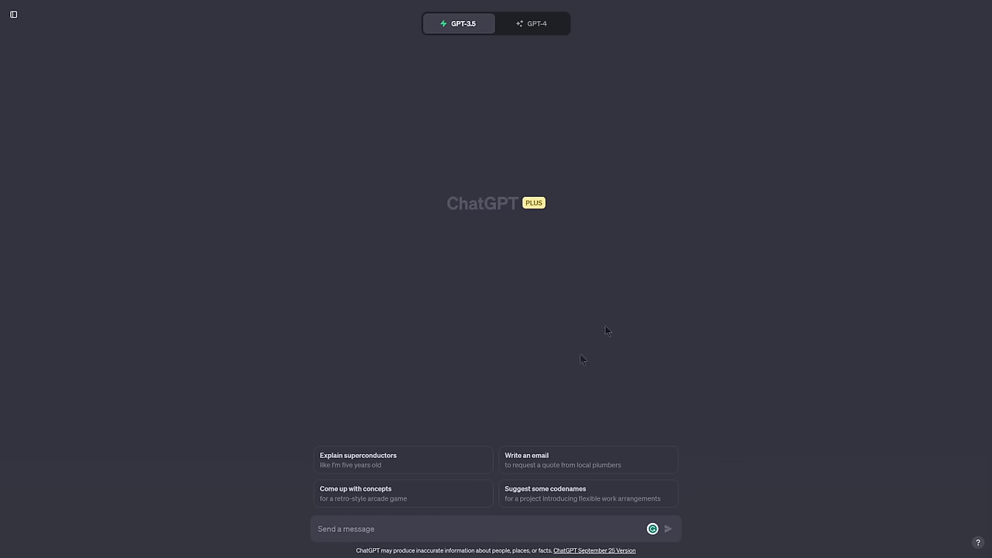
Step: Send ChatGPT the 30 cat facts prompt and select the resulting two-column table to copy
click(383, 534)
text(Create a list of 30 facts about the Cats - put it in a table with 2 columns. In the first column put the number oder of the fact for example "Fact 1", "Fact 2", etc. In the second column put the actual fact.)
key(Return)
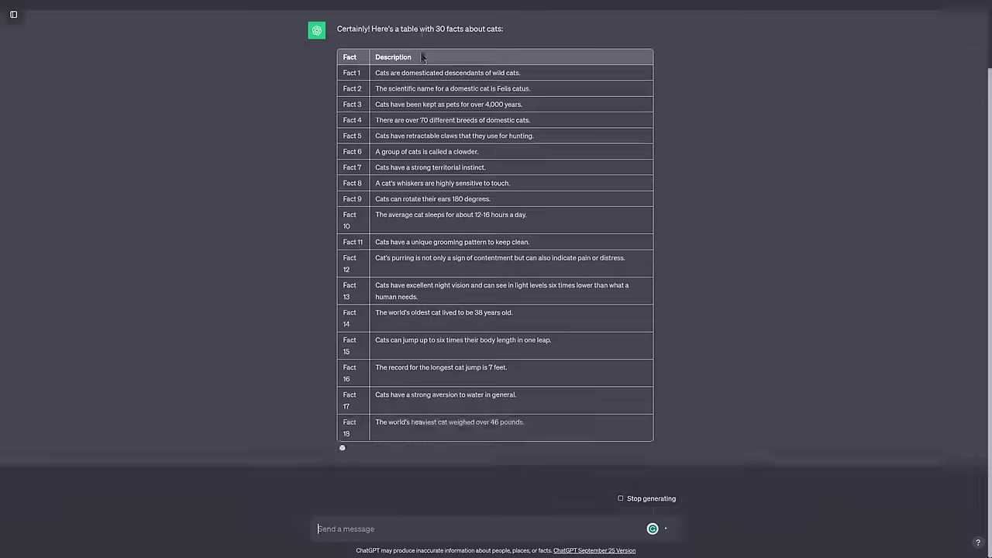
scroll(426, 114, up, 2)
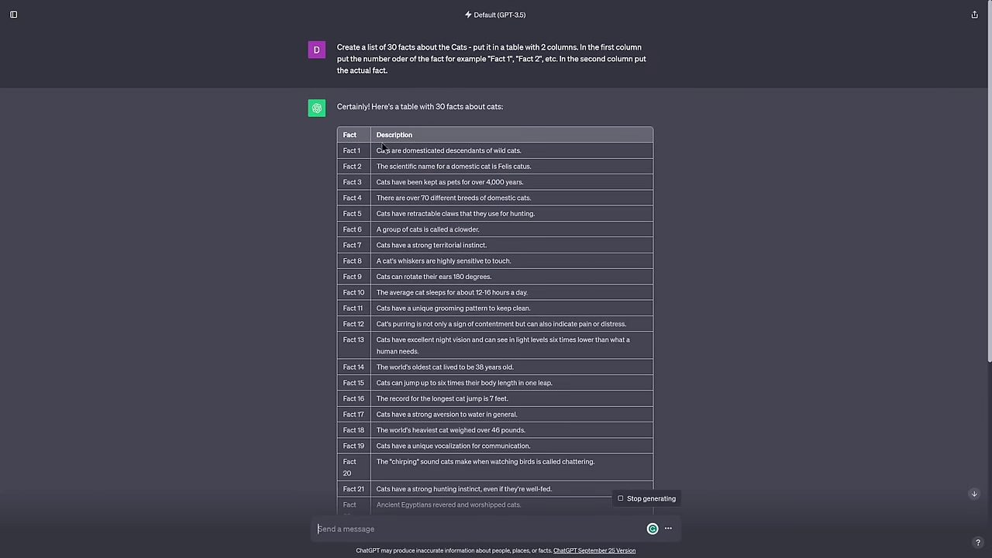
drag(341, 135, 608, 419)
scroll(588, 365, up, 10)
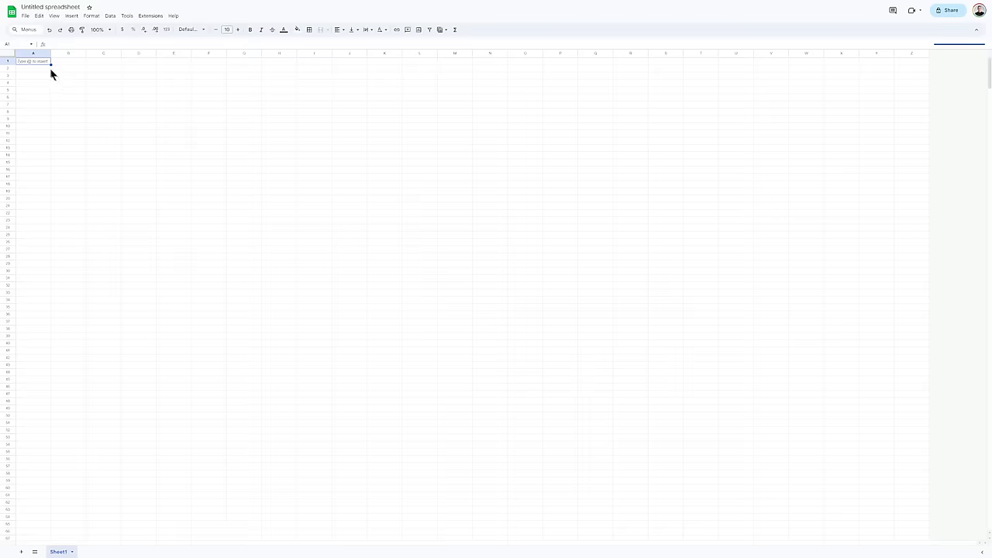
Step: Paste the cat facts table into the sheet and make columns A and B text black
text(Fact	Description Fact 1	Cats are domesticated descendants of wild cats. Fact 2	The scientific name for a domestic cat is Felis catus. Fact 3	Cats have been kept as pets for over 4,000 years. Fact 4	There are over 70 different breeds of domestic cats. Fact 5	Cats have retractable claws that they use for hunting. Fact 6	A group of cats is called a clowder. Fact 7	Cats have a strong territorial instinct. Fact 8	A cat's whiskers are highly sensitive to touch. Fact 9	Cats can rotate their ears 180 degrees. Fact 10	The average cat sleeps for about 12-16 hours a day. Fact 11	Cats have a unique grooming pattern to keep clean. Fact 12	Cat's purring is not only a sign of contentment but can also indicate pain or distress. Fact 13	Cats have excellent night vision and can see in light levels six times lower than what a human needs. Fact 14	The world's oldest cat lived to be 38 years old. Fact 15	Cats can jump up to six times their body length in one leap. Fact 16	The record for the longest cat jump is 7 feet. Fact 17	Cats have a strong aversion to water in general. Fact 18	The world's heaviest cat weighed over 46 pounds. Fact 19	Cats have a unique vocalization for communication. Fact 20	The "chirping" sound cats make when watching birds is called chattering. Fact 21	Cats have a strong hunting instinct, even if they're well-fed. Fact 22	Ancient Egyptians revered and worshipped cats. Fact 23	Cats have a specialized collarbone that allows them to always land on their feet when falling. Fact 24	A cat's sense of smell is 14 times stronger than that of a human. Fact 25	Calico cats are almost always female. Fact 26	The world's richest cat inherited over $12 million. Fact 27	Cats can run at speeds of up to 30 miles per hour. Fact 28	A cat's nose print is unique, much like a human's fingerprint. Fact 29	The oldest known pet cat grave dates back 9,500 years. Fact 30	Cats have a strong preference for cleanliness and will often bury their waste.)
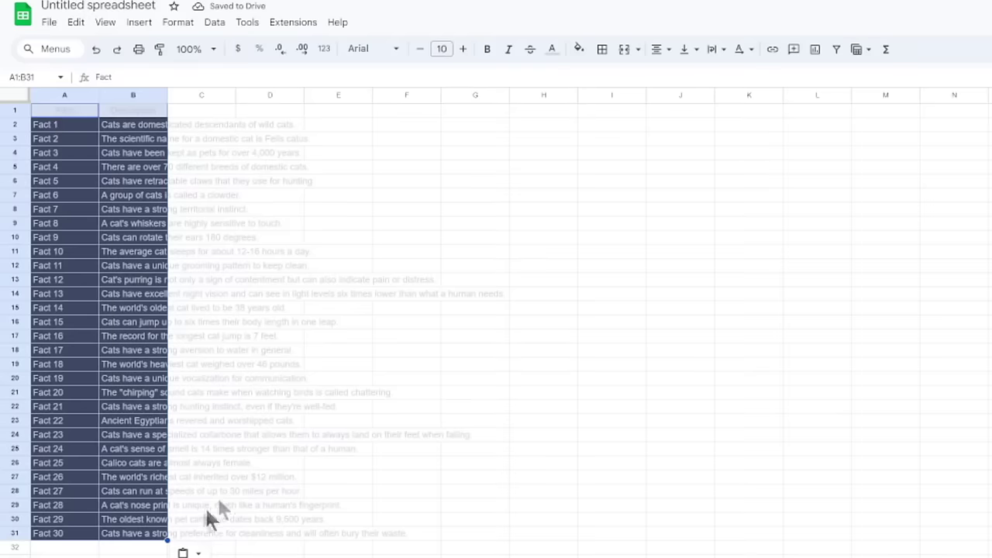
click(54, 110)
click(48, 95)
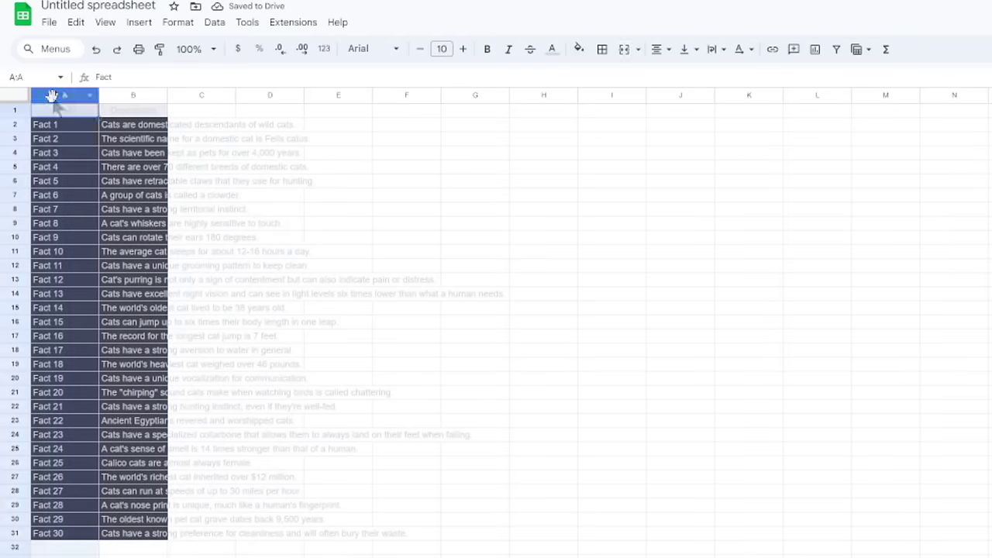
shift+click(126, 93)
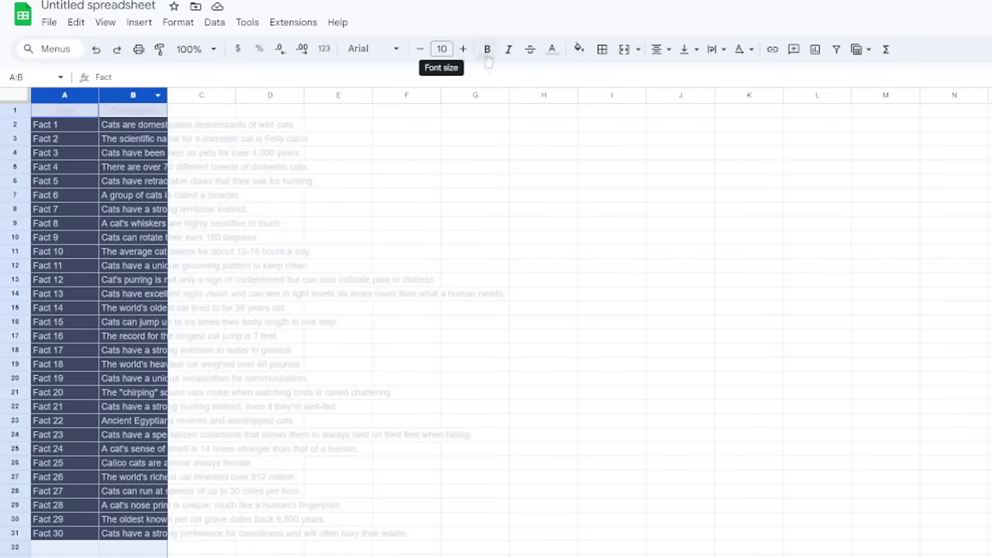
click(552, 49)
click(557, 96)
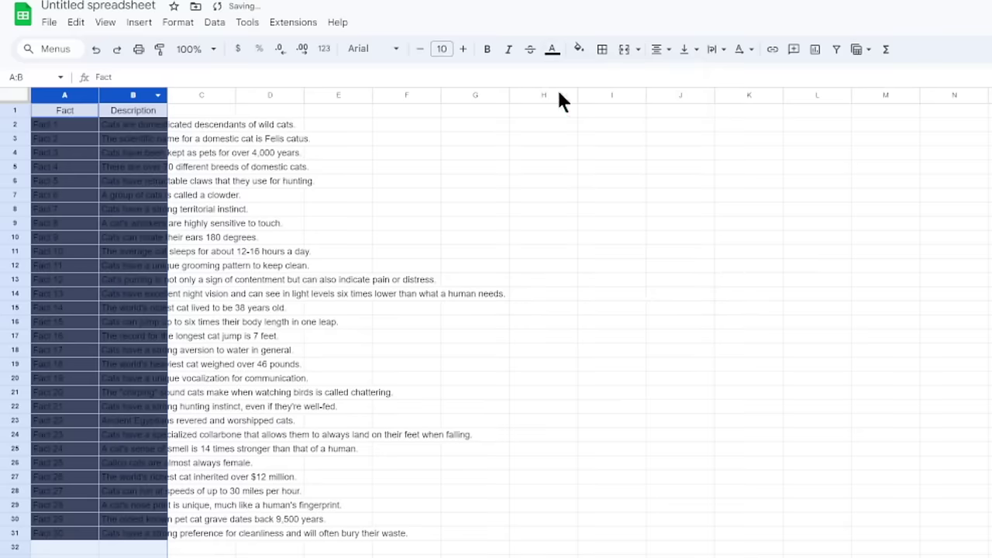
click(288, 287)
Step: Reset the dark fill colour on the fact rows A2 to B32
click(153, 547)
drag(154, 547, 65, 127)
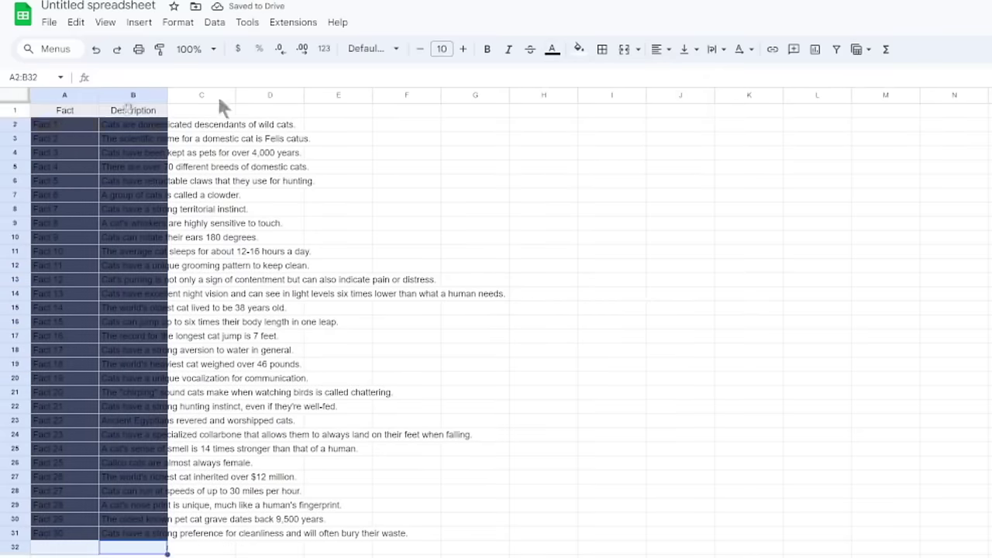
click(554, 48)
click(578, 49)
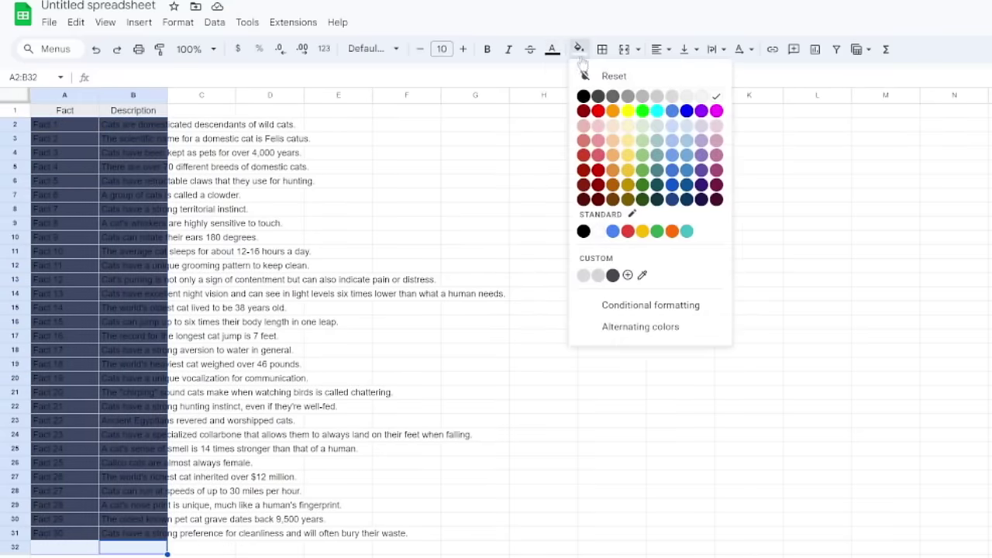
click(591, 76)
click(255, 250)
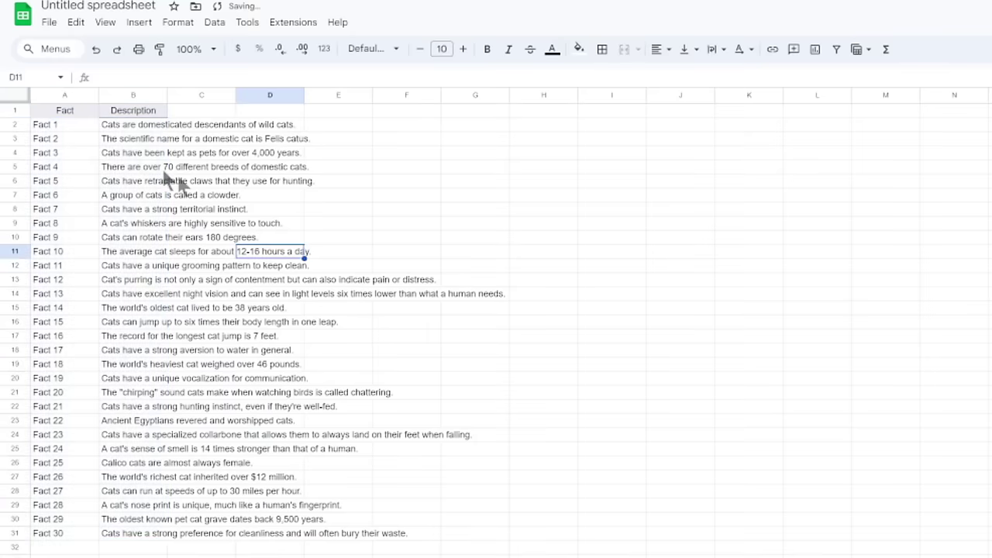
Step: Rename the spreadsheet 'Cats Facts' and download it as Comma Separated Values (.csv)
click(92, 6)
text(Cats Facts)
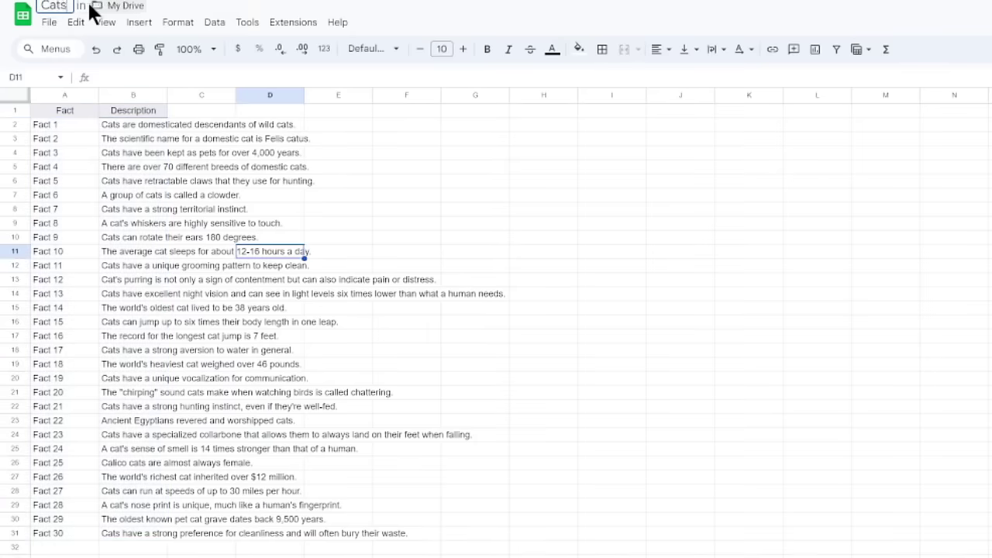
click(49, 22)
mouse_move(232, 186)
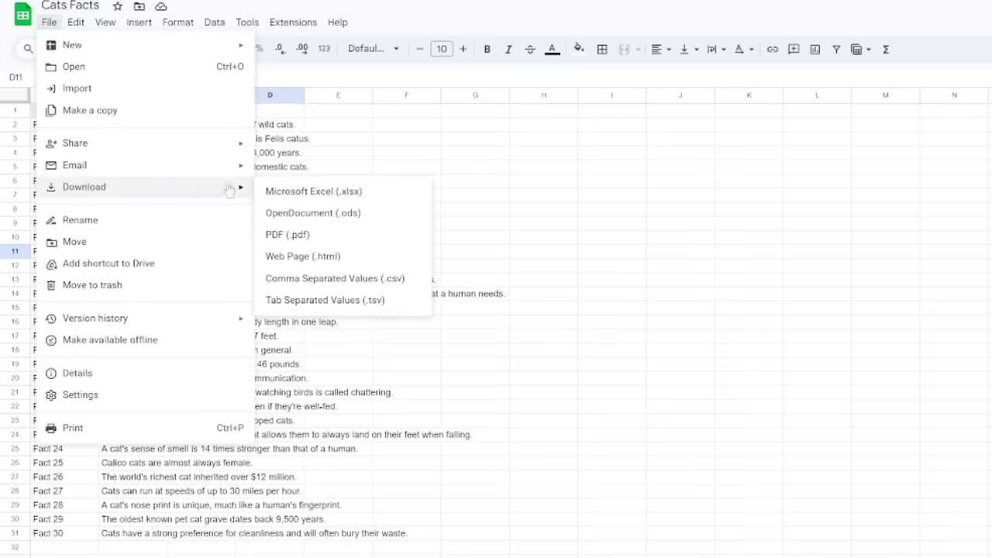
click(377, 279)
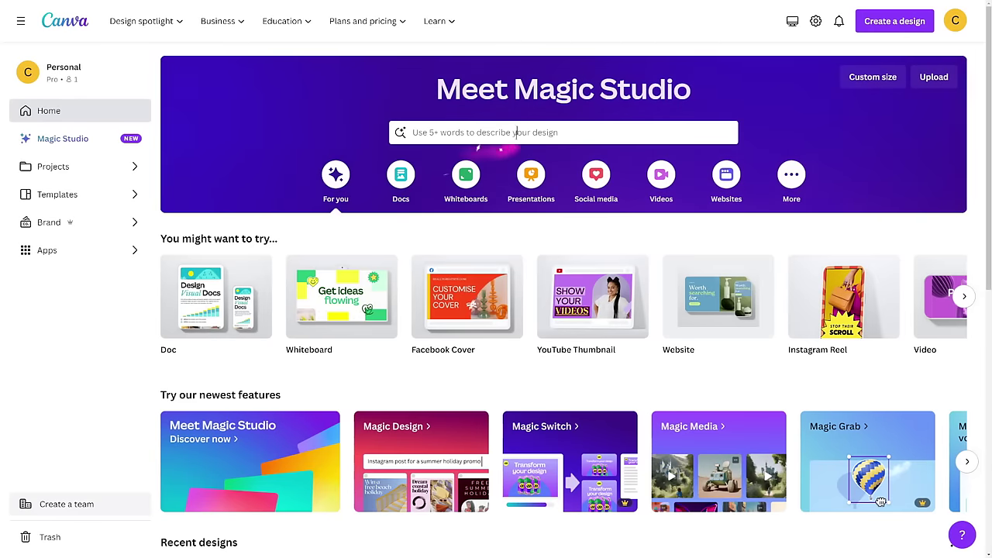
Step: Search Canva for 'youtube shorts' and customize the Yellow White Red Illustrated Question template
click(519, 134)
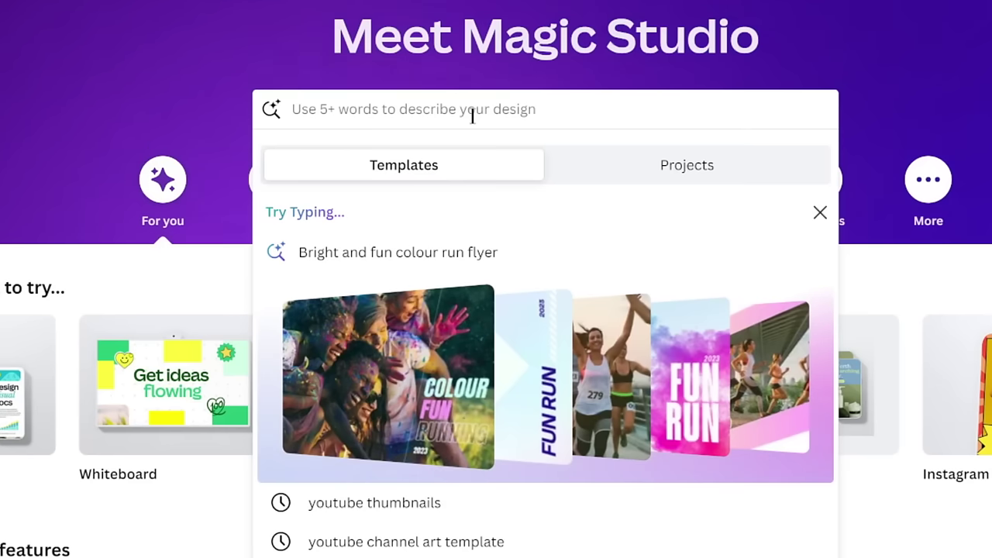
text(youtube shorts)
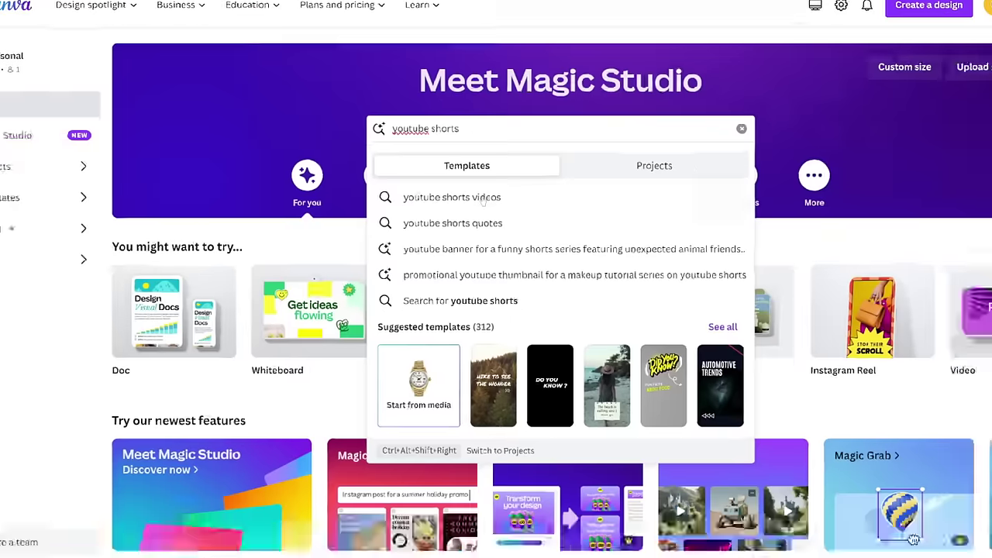
click(448, 215)
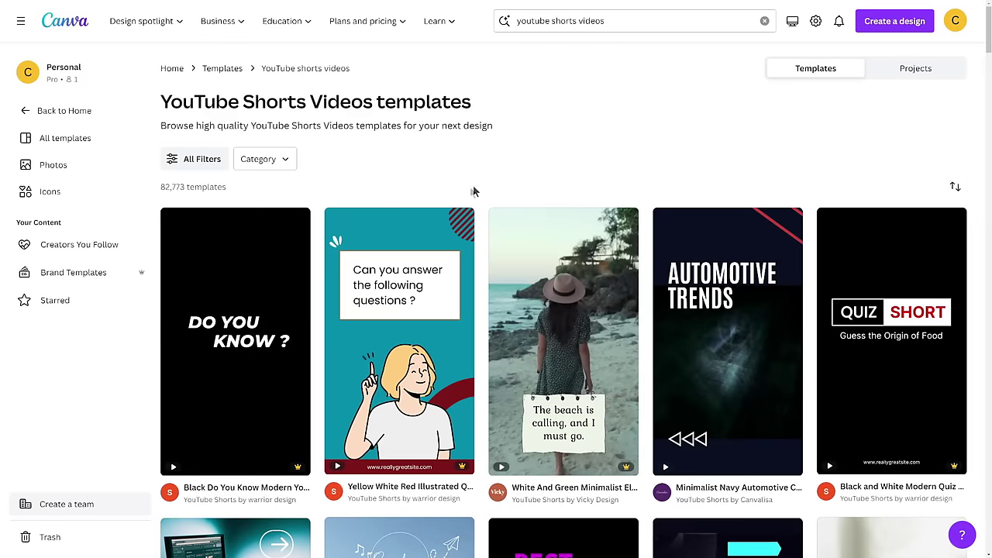
scroll(418, 232, down, 1)
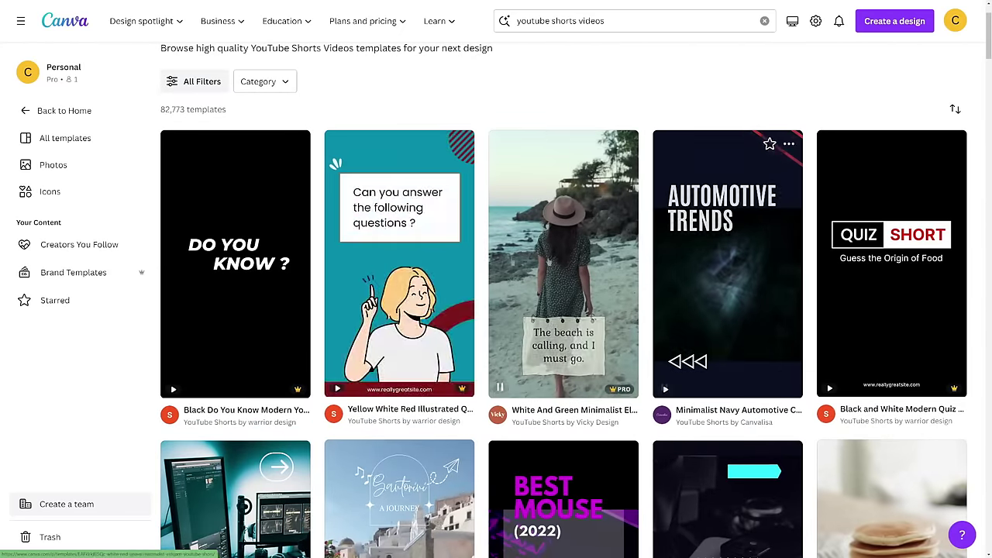
click(390, 258)
click(719, 155)
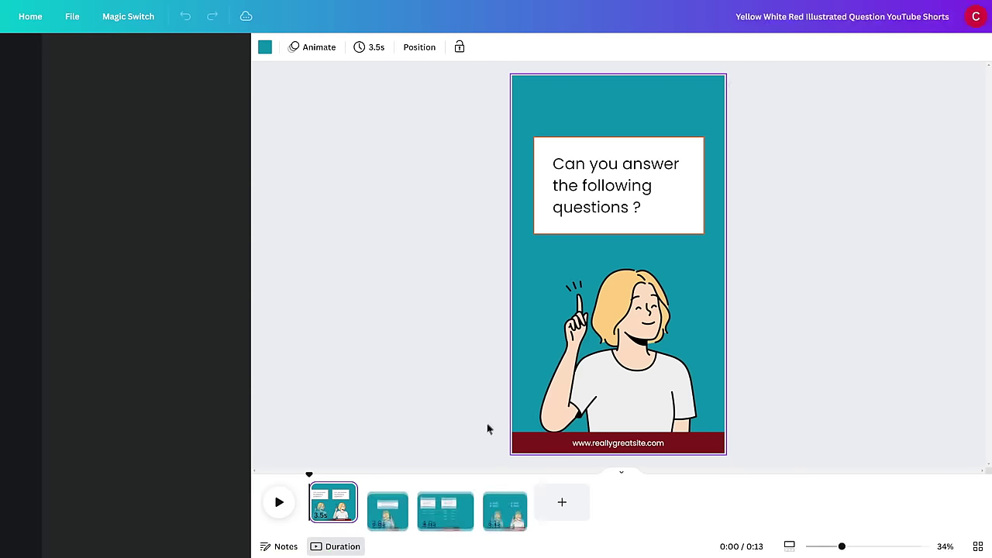
Step: Delete template pages 2–4 and remove the pointing character illustration from page 1
click(502, 502)
key(Delete)
key(Delete)
key(Delete)
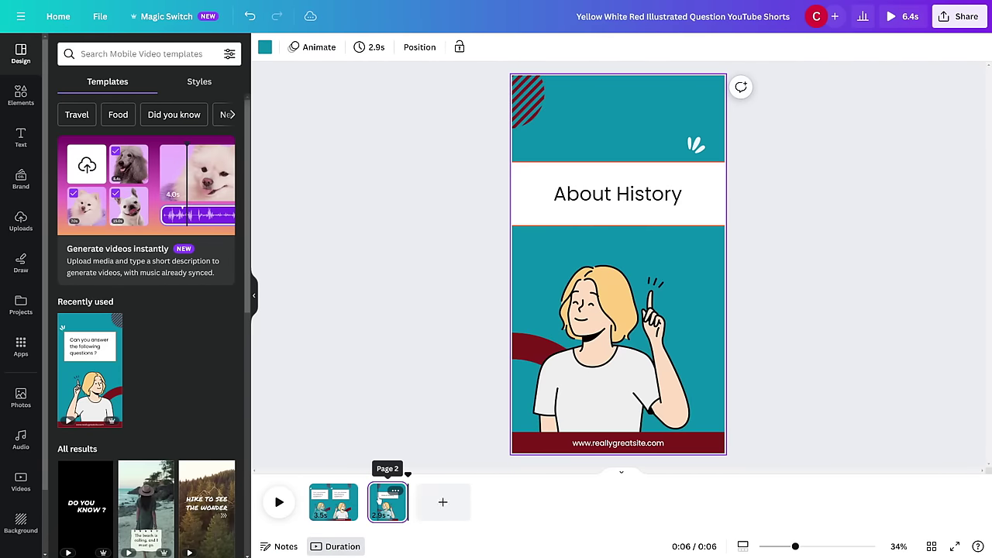
click(350, 210)
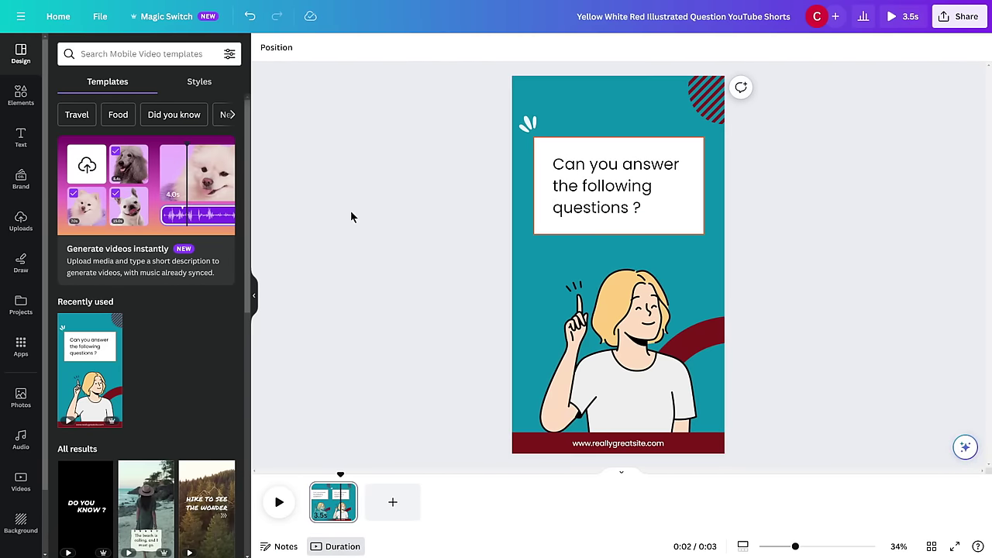
click(617, 315)
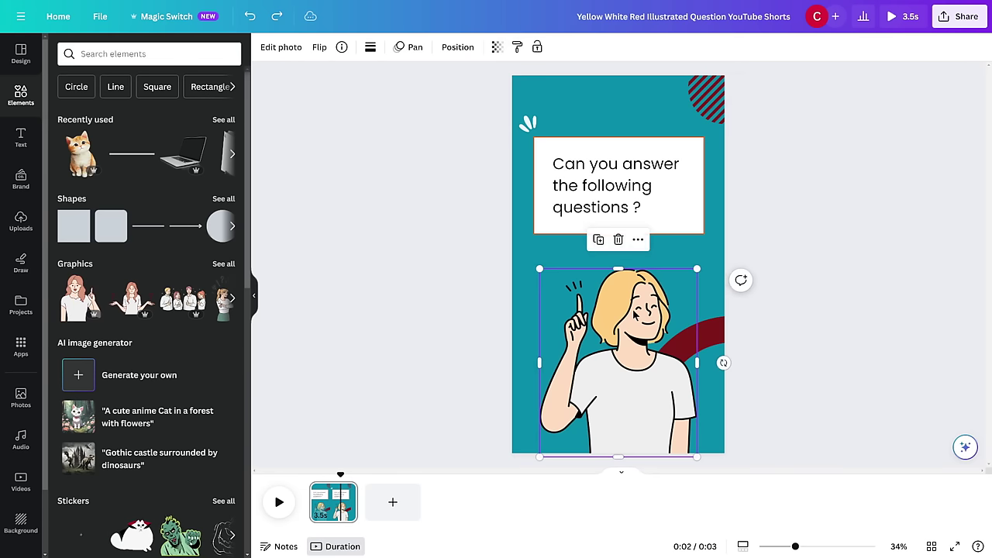
key(Delete)
Step: Add an orange cat graphic from an Elements search for 'cats', shrunk and placed bottom-right
click(148, 54)
text(cats)
click(142, 103)
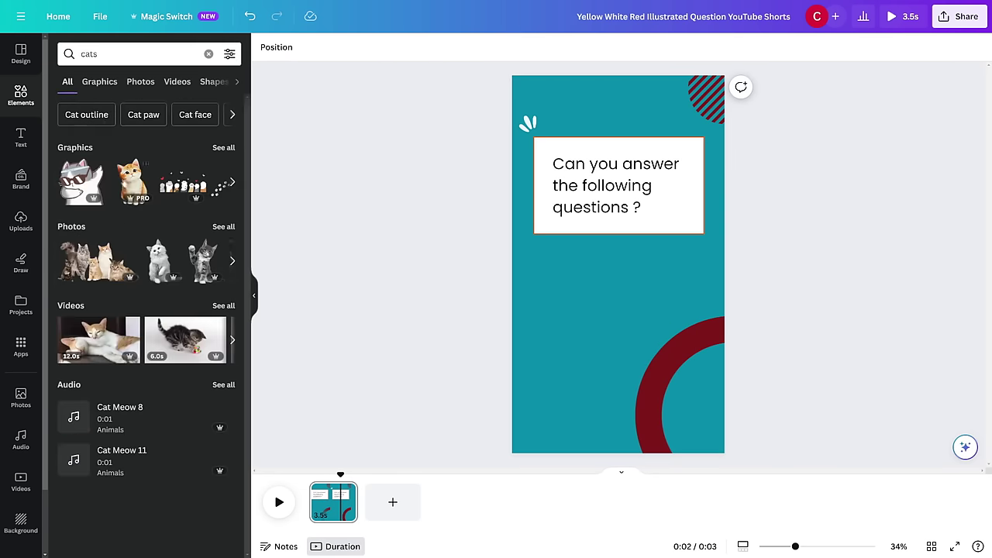
click(132, 179)
drag(649, 275, 643, 310)
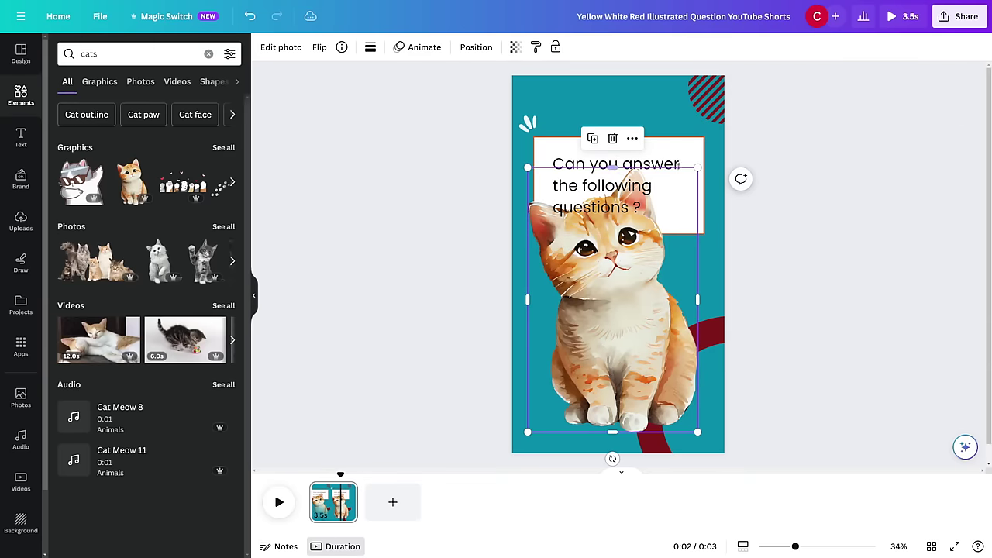
drag(700, 177, 683, 316)
drag(650, 355, 670, 338)
click(741, 310)
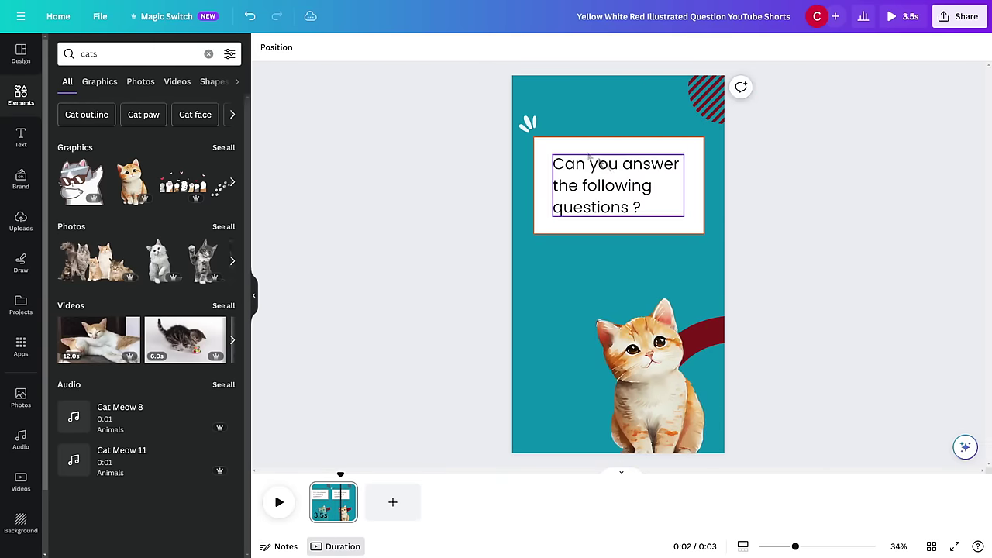
Step: Duplicate the question title as centre-aligned '1' number text positioned above the cat
click(603, 199)
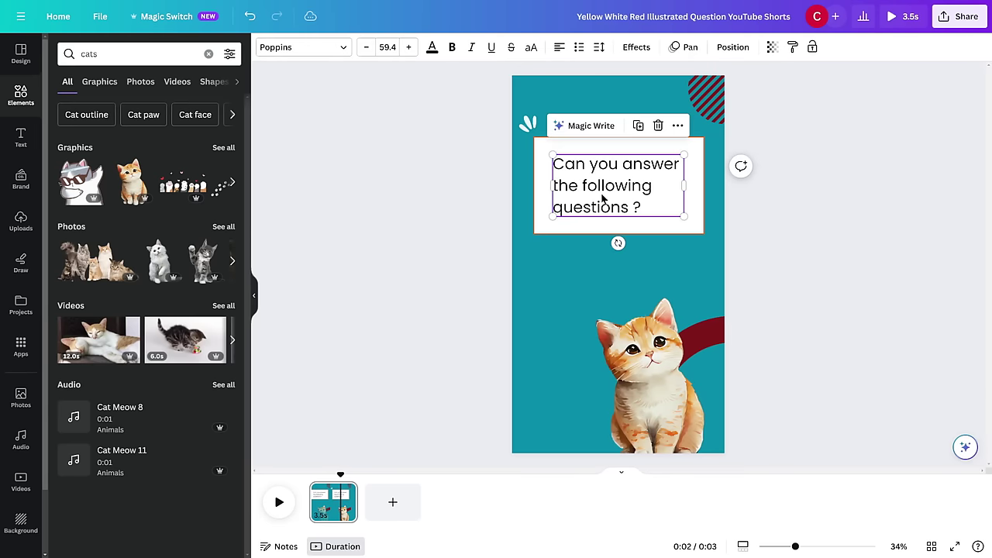
click(637, 126)
drag(620, 196, 620, 275)
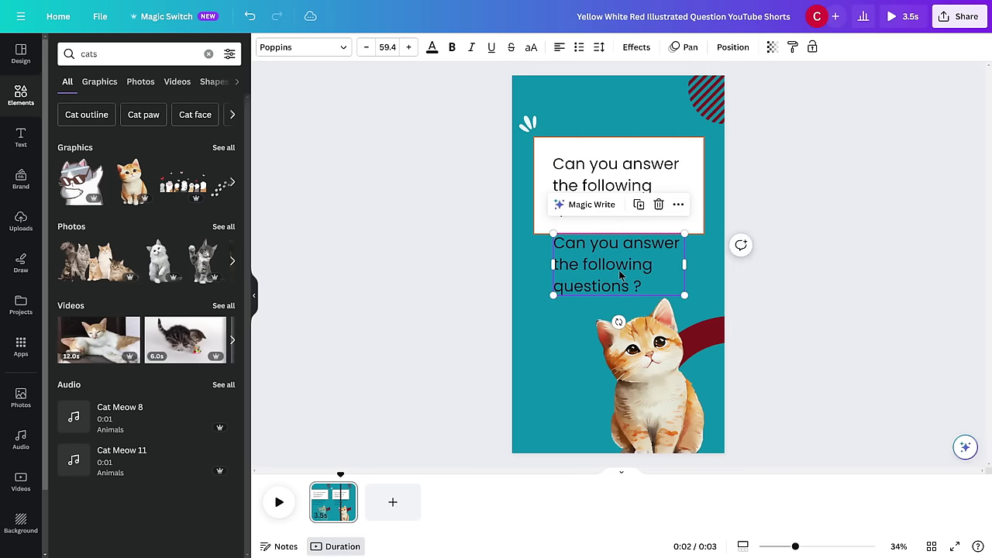
double_click(639, 270)
click(559, 47)
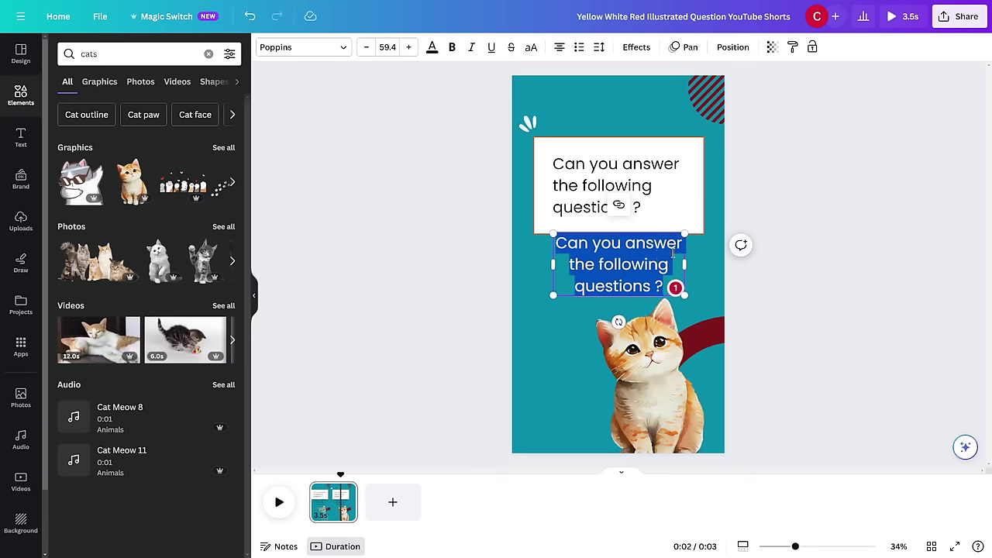
key(BackSpace)
click(781, 228)
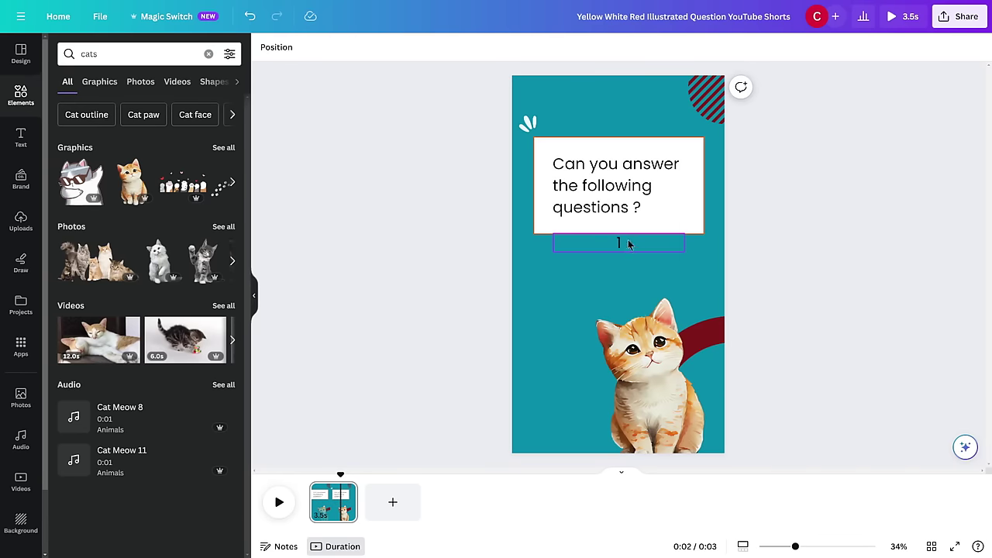
drag(626, 241, 629, 299)
click(819, 250)
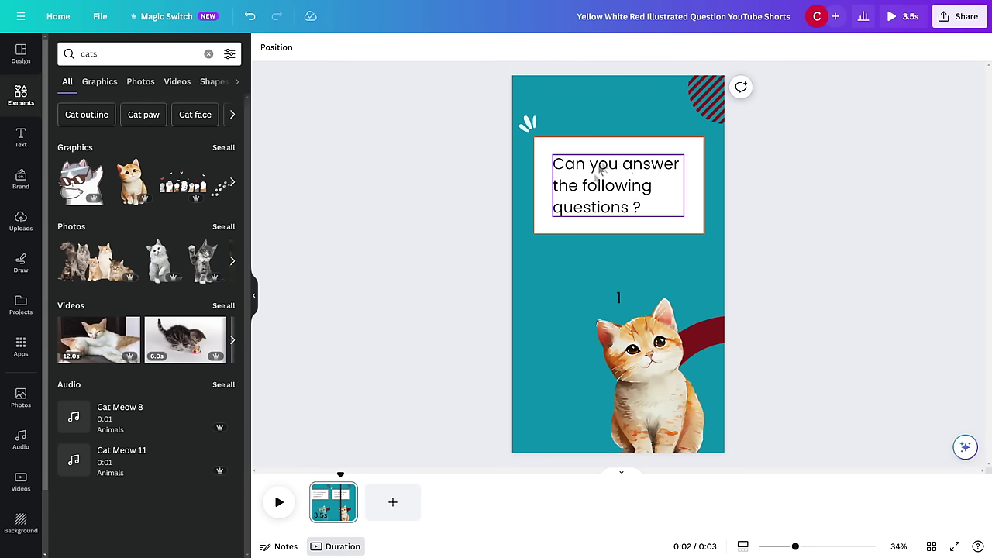
Step: Reduce the title font size to 51.4 and widen its text box
click(612, 184)
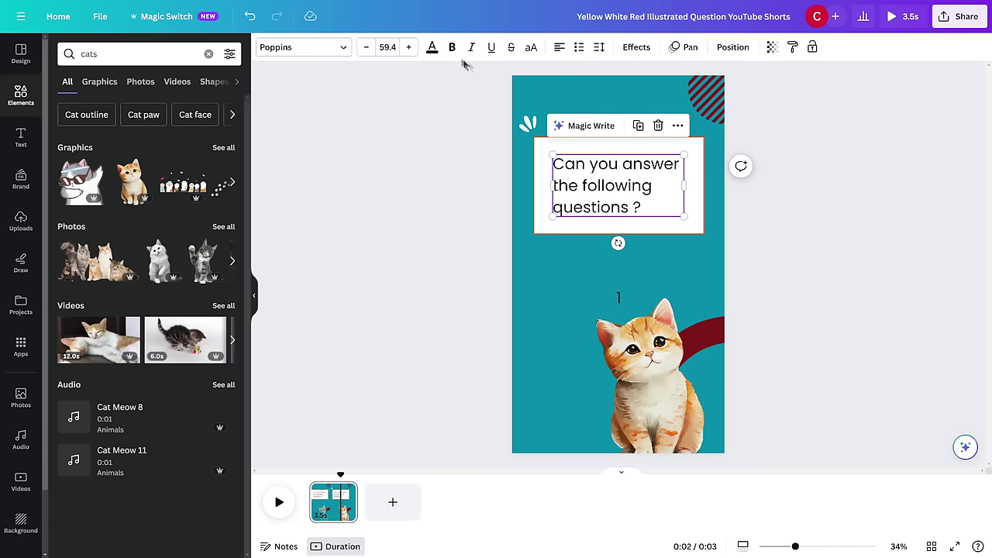
click(365, 47)
click(365, 47)
click(365, 48)
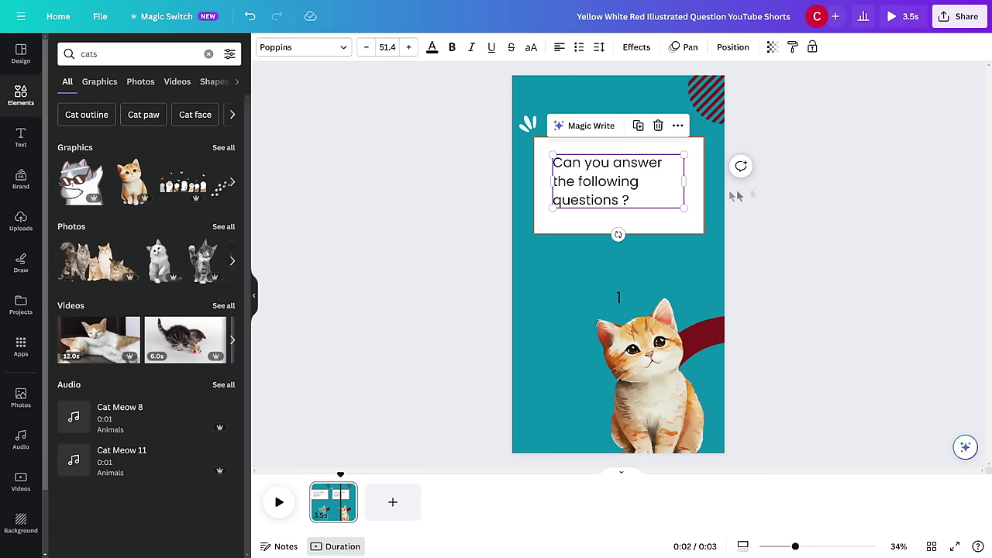
drag(683, 181, 687, 207)
click(790, 169)
click(636, 171)
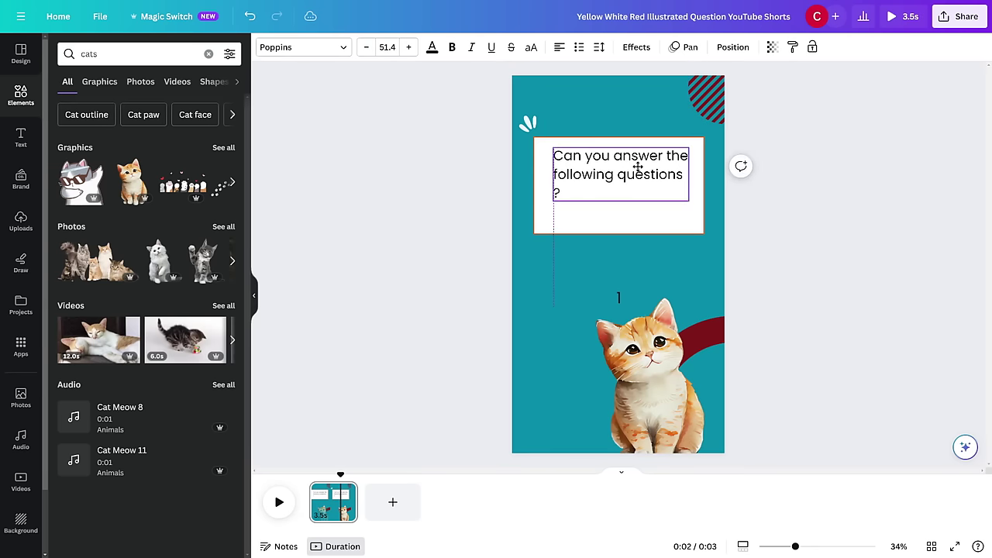
click(823, 155)
scroll(27, 233, down, 2)
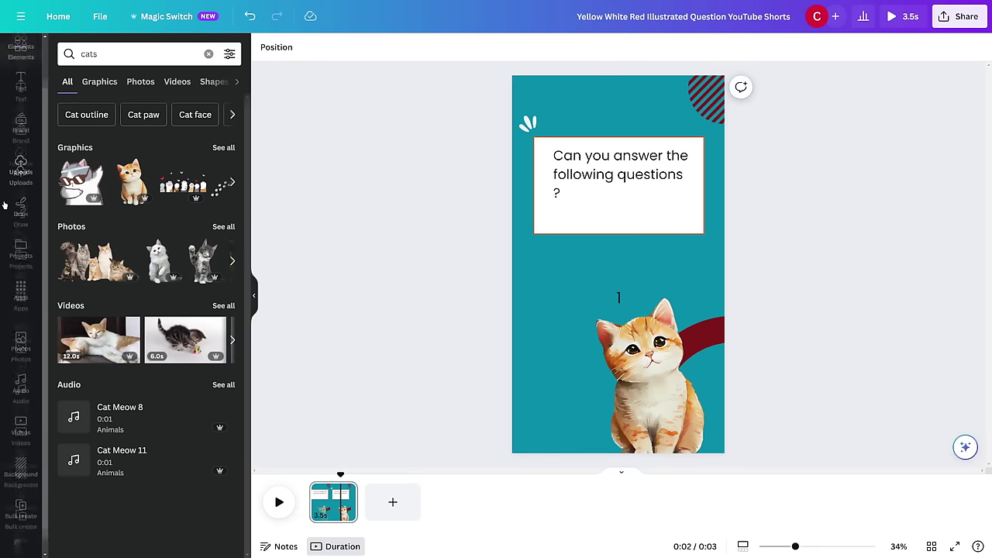
Step: Upload the cat facts CSV in Bulk create and connect the title text to Description
click(21, 493)
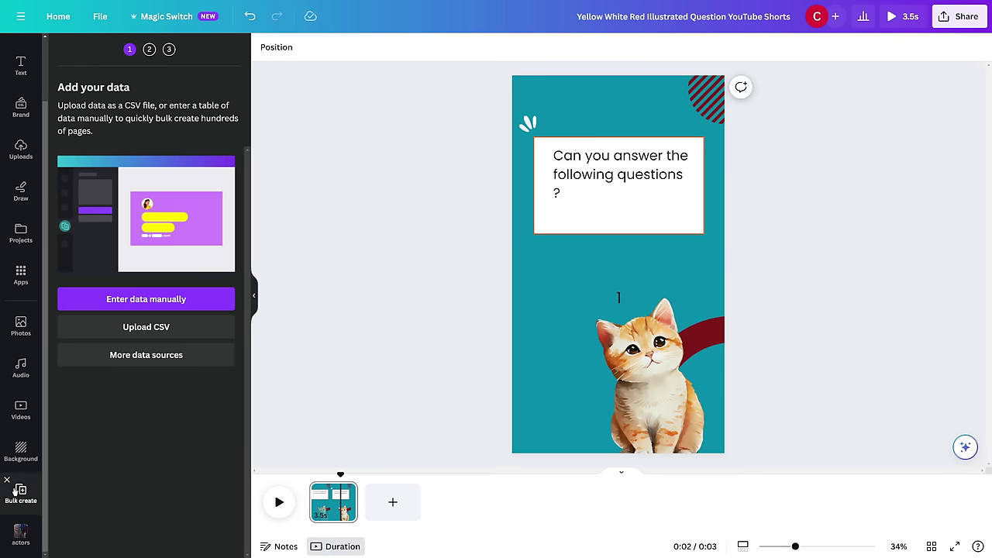
click(158, 328)
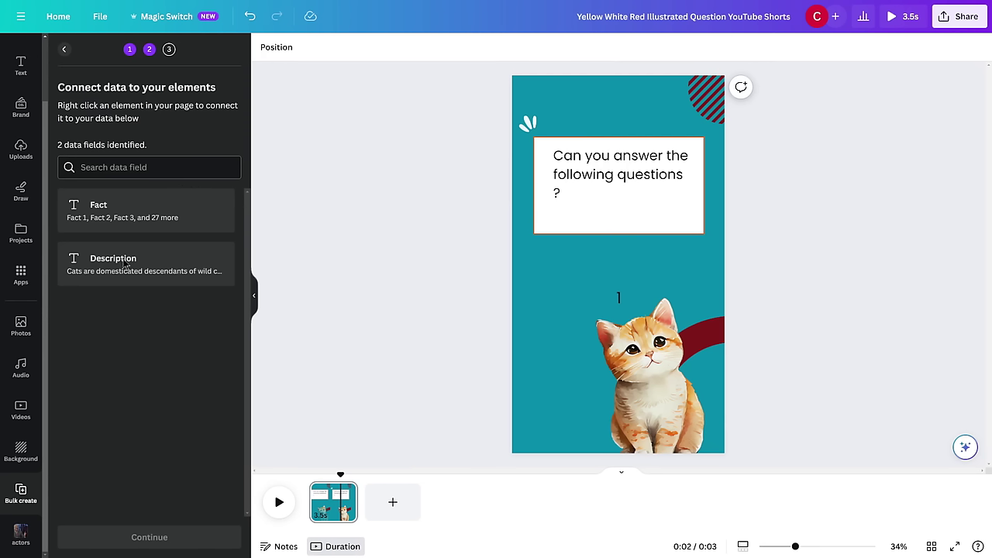
click(597, 165)
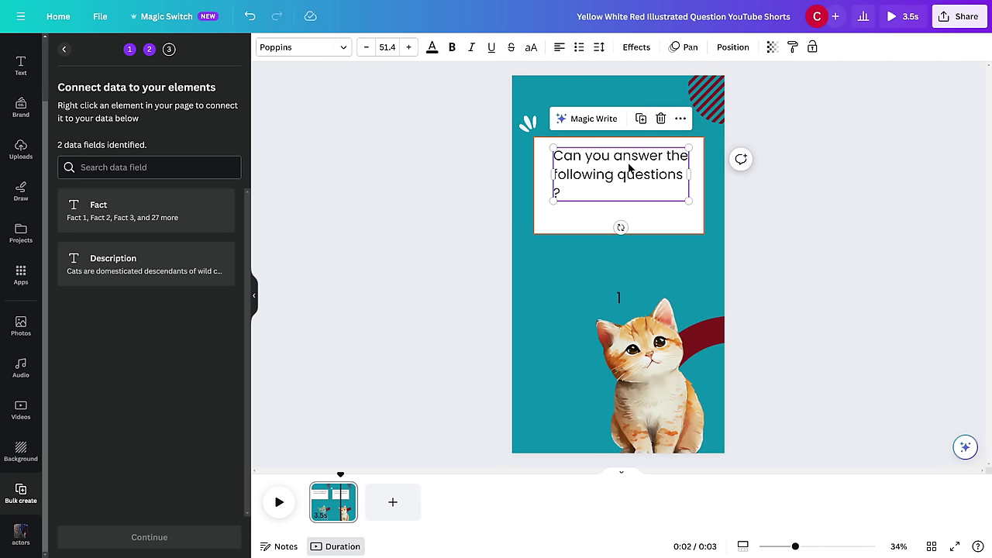
right_click(629, 166)
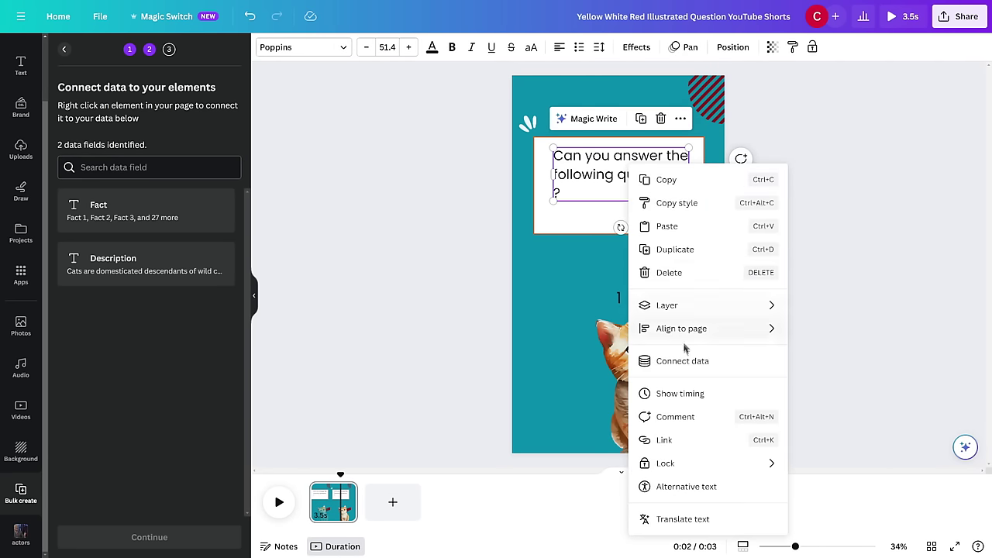
click(724, 368)
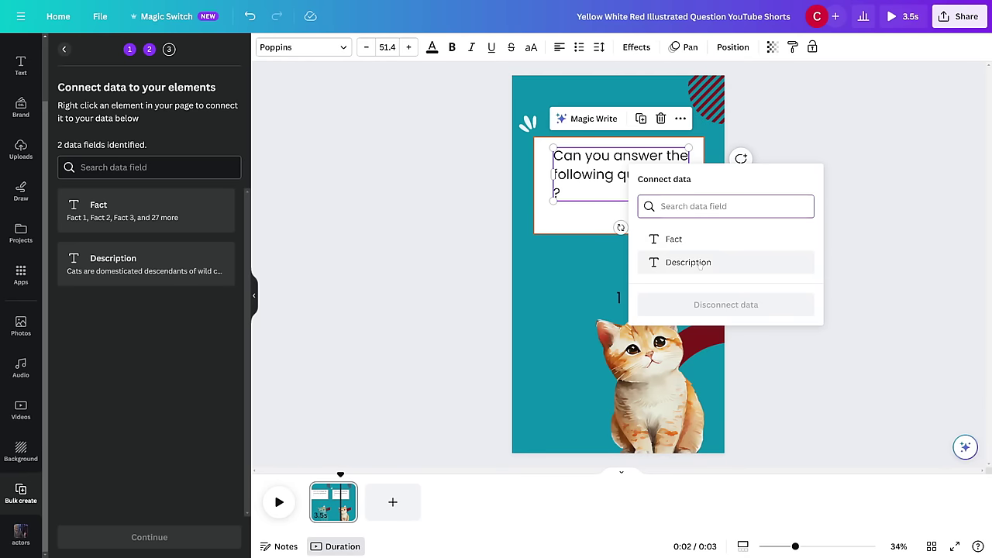
click(699, 262)
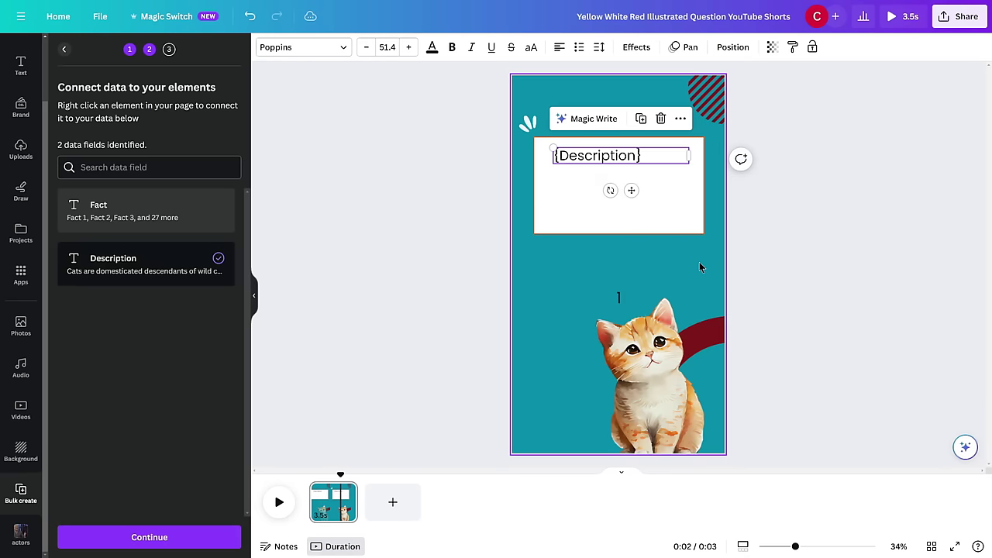
Step: Connect the '1' number text to the Fact field and continue to page generation
click(616, 297)
right_click(626, 299)
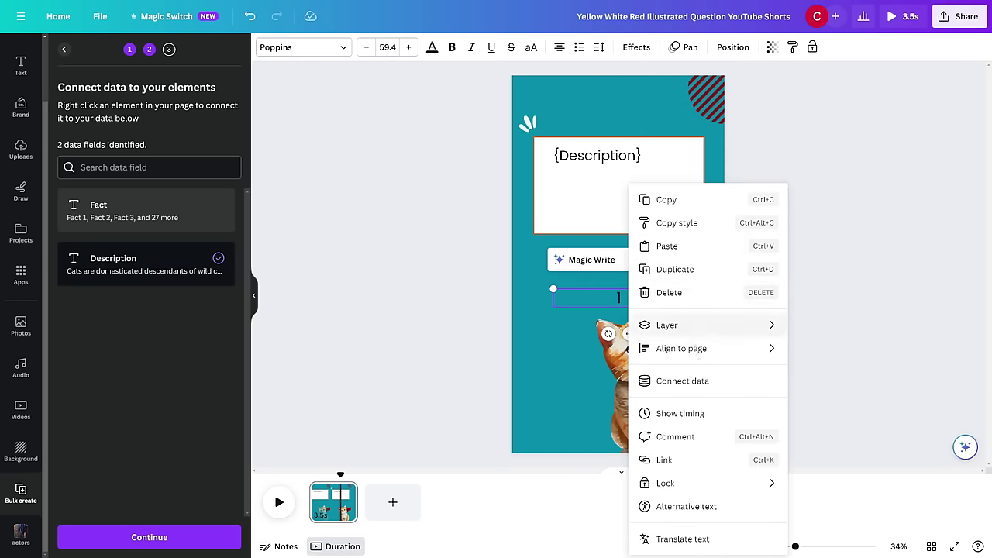
click(708, 382)
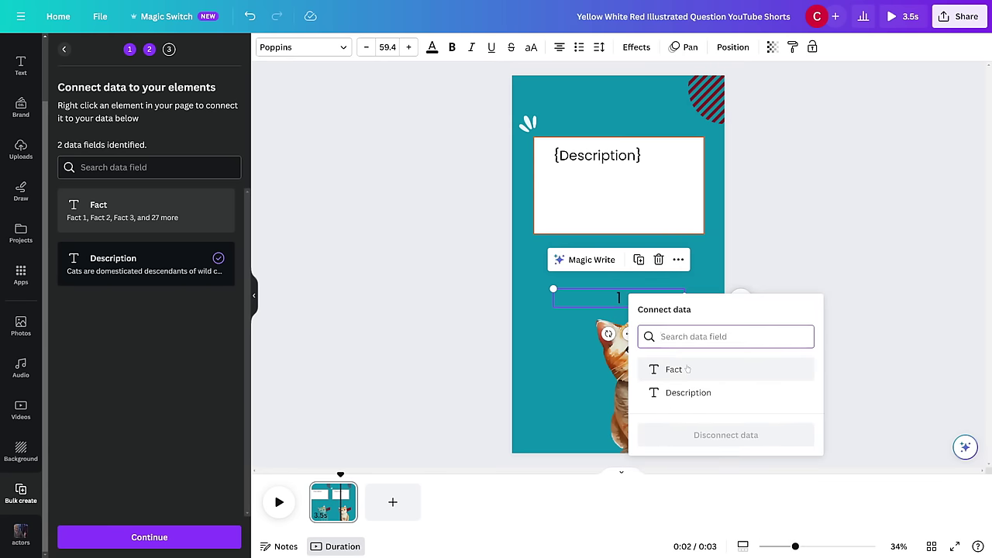
click(686, 369)
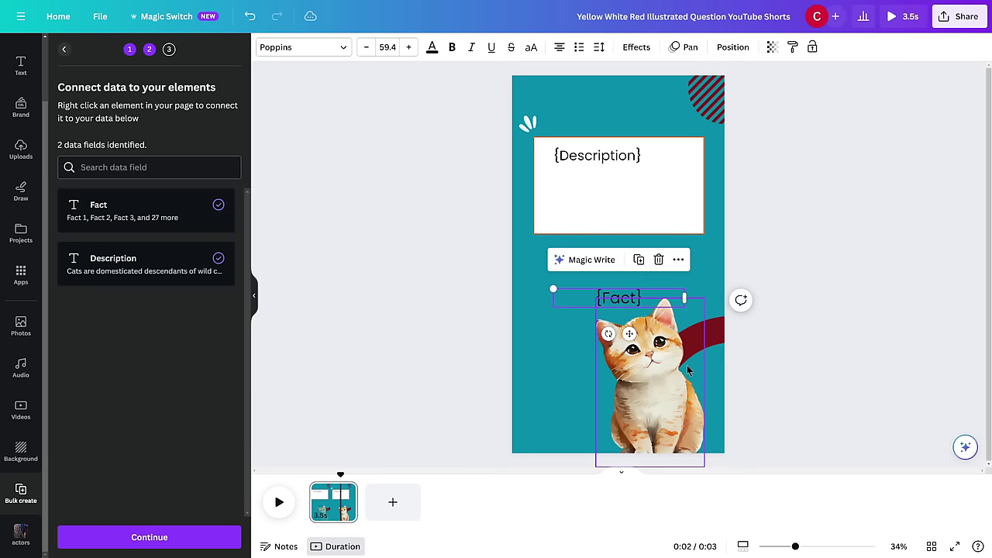
click(152, 537)
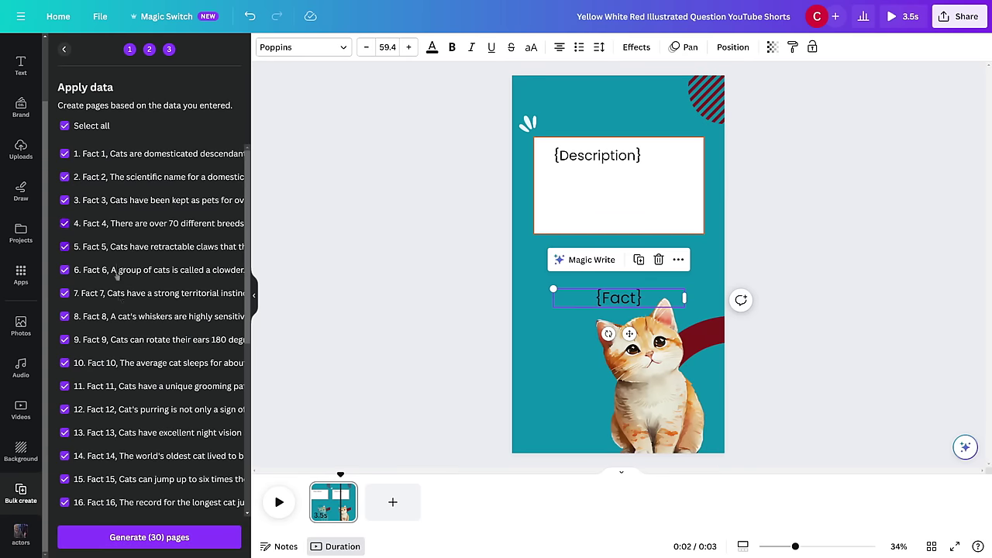